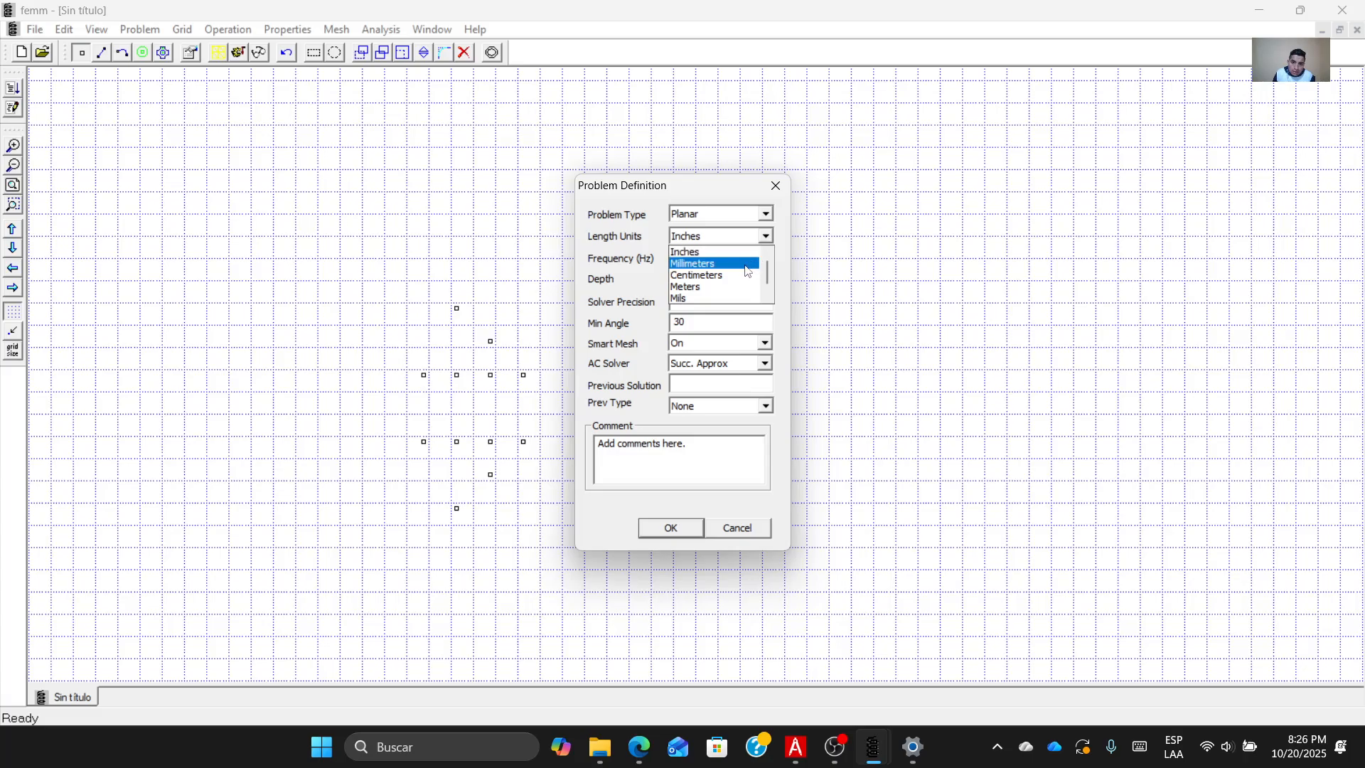
# Define the planar problem with length units in centimeters and a depth of 5.
pyautogui.click(738, 275)
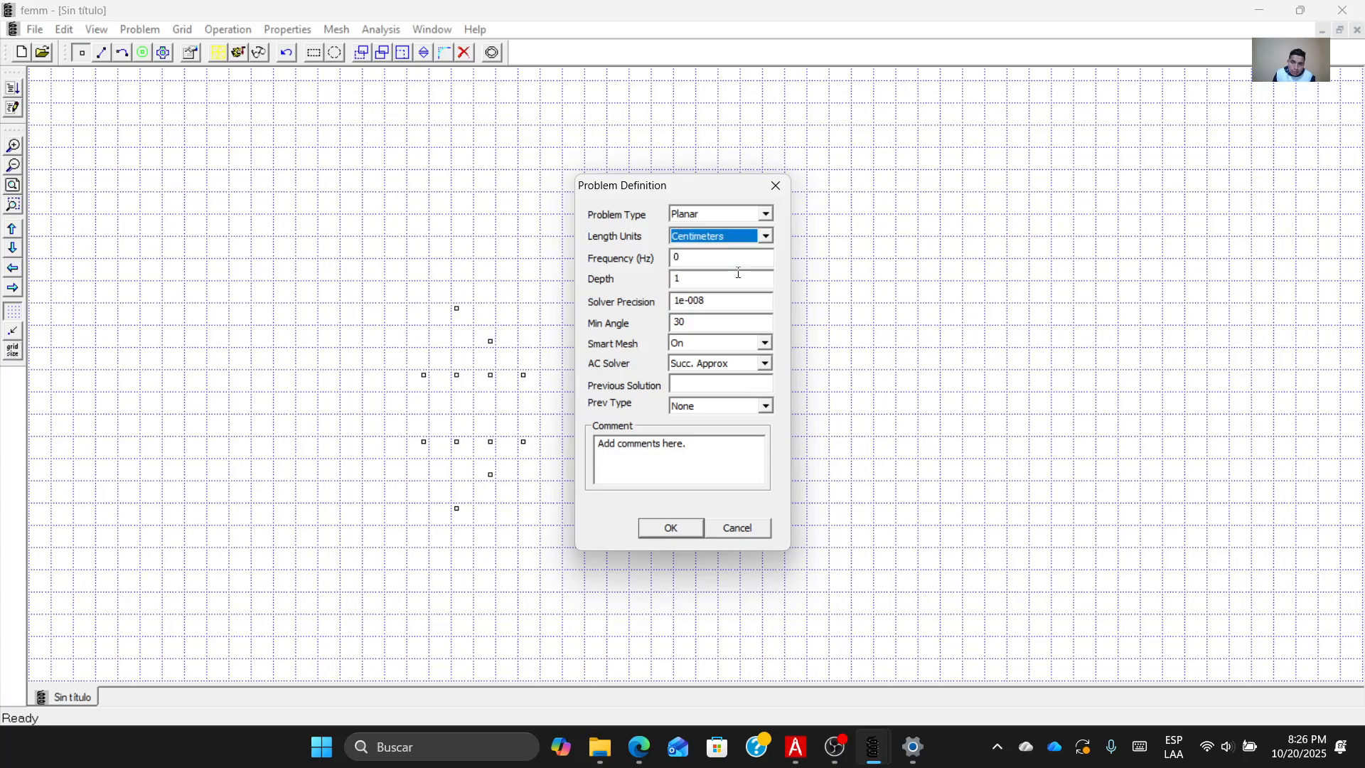
pyautogui.doubleClick(699, 280)
pyautogui.write('5')
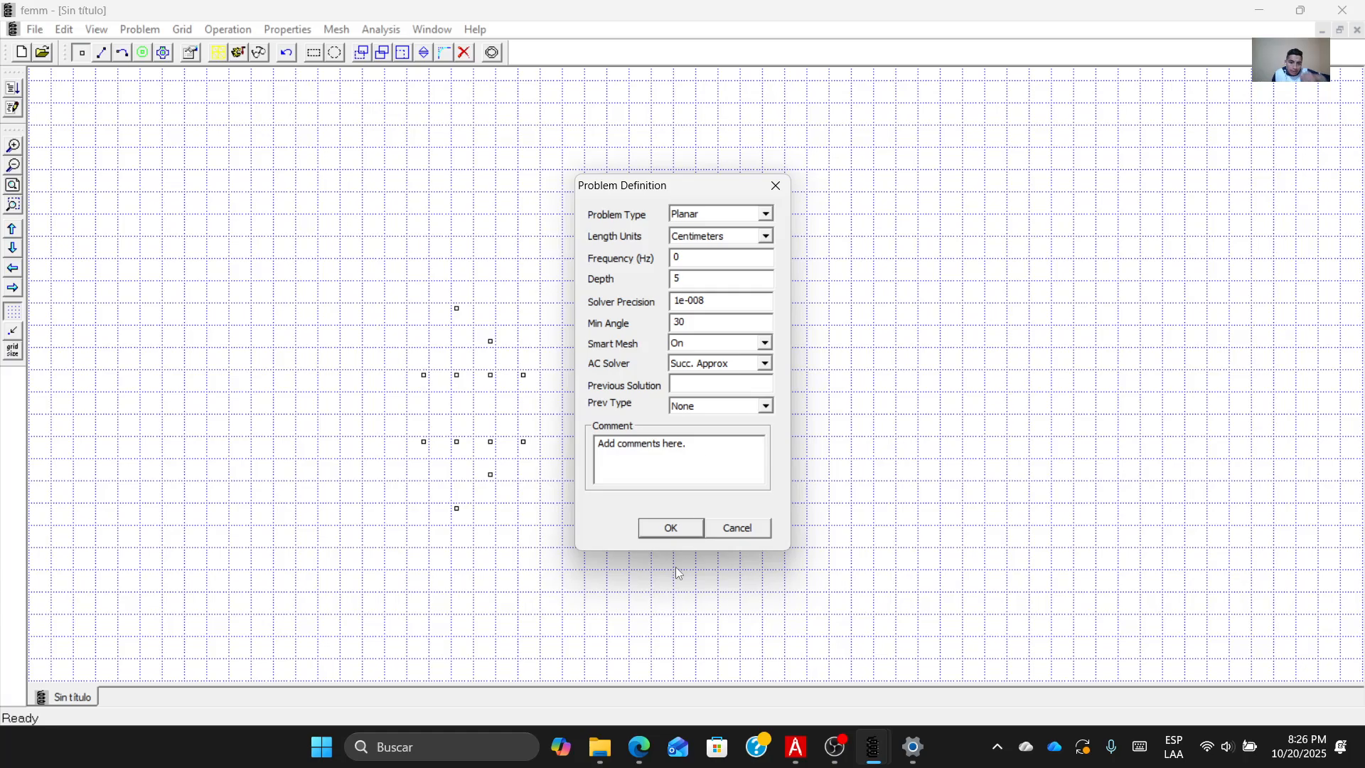
pyautogui.click(669, 528)
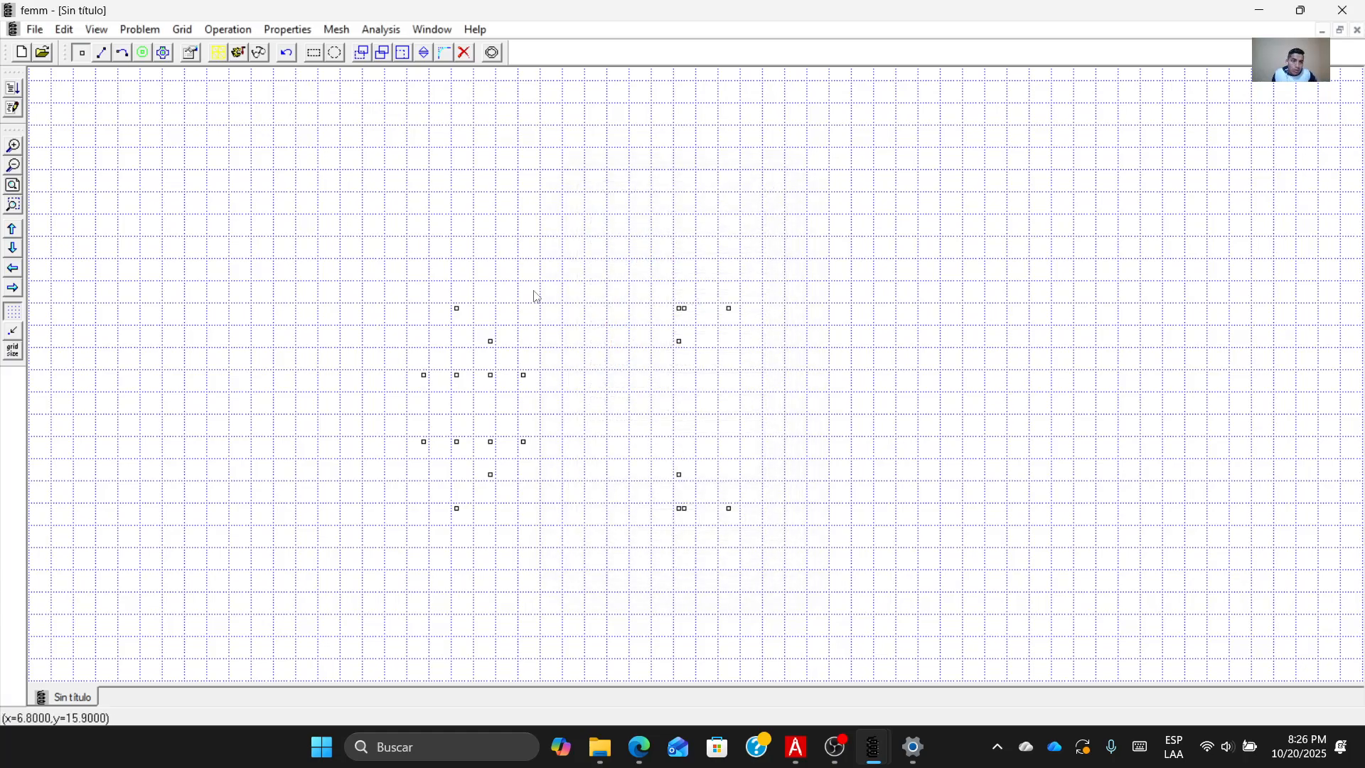
# Draw line segments through the existing nodes for the C-shaped core's top edge, upper arm end and entire inner contour.
pyautogui.click(99, 54)
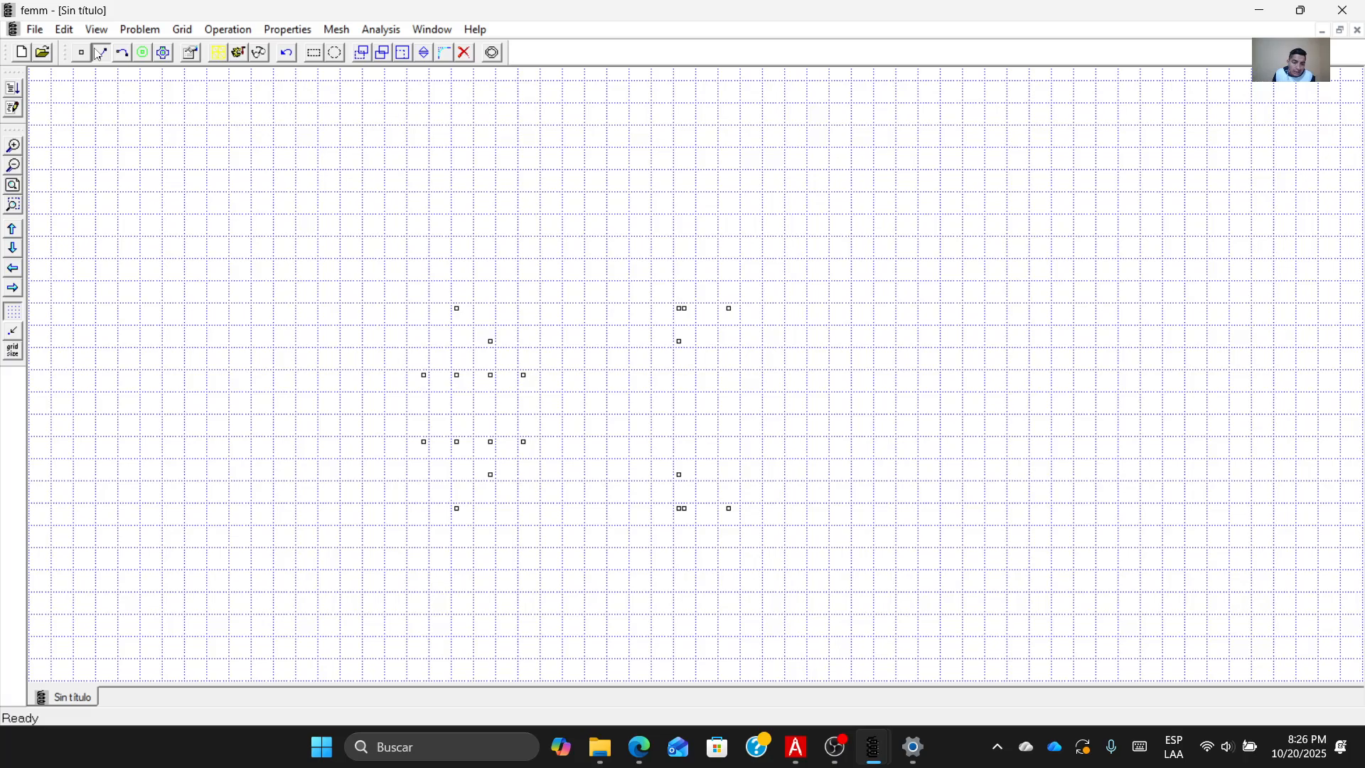
pyautogui.click(461, 318)
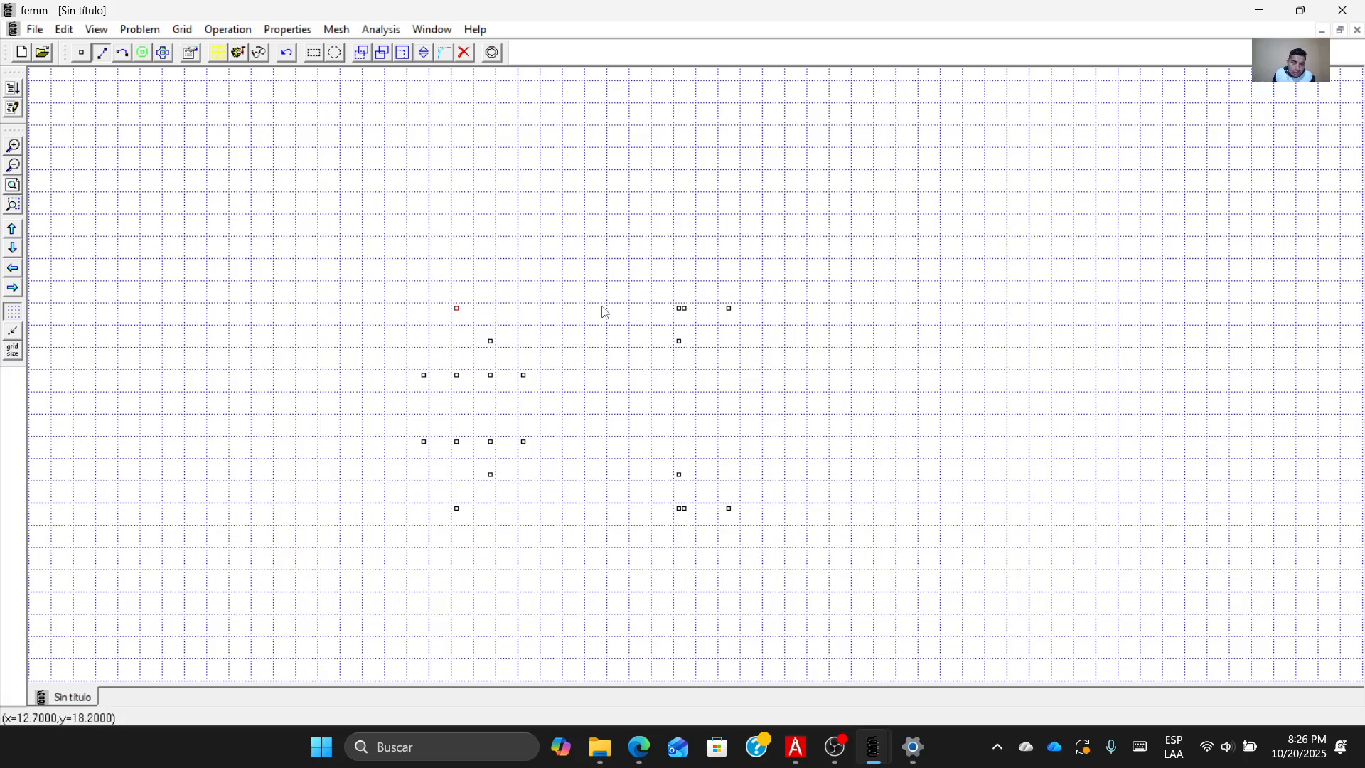
pyautogui.click(680, 317)
pyautogui.click(680, 317)
pyautogui.click(494, 348)
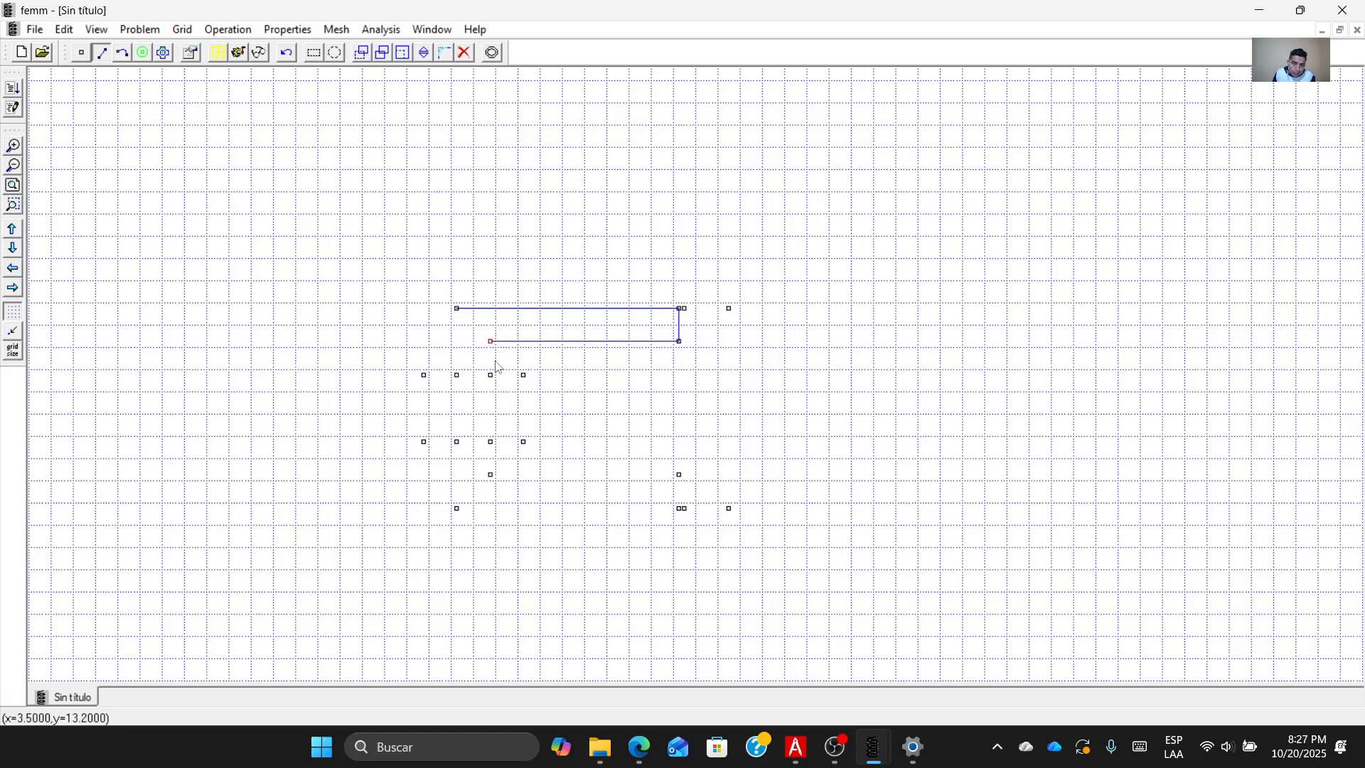
pyautogui.click(496, 388)
pyautogui.click(497, 456)
pyautogui.click(679, 479)
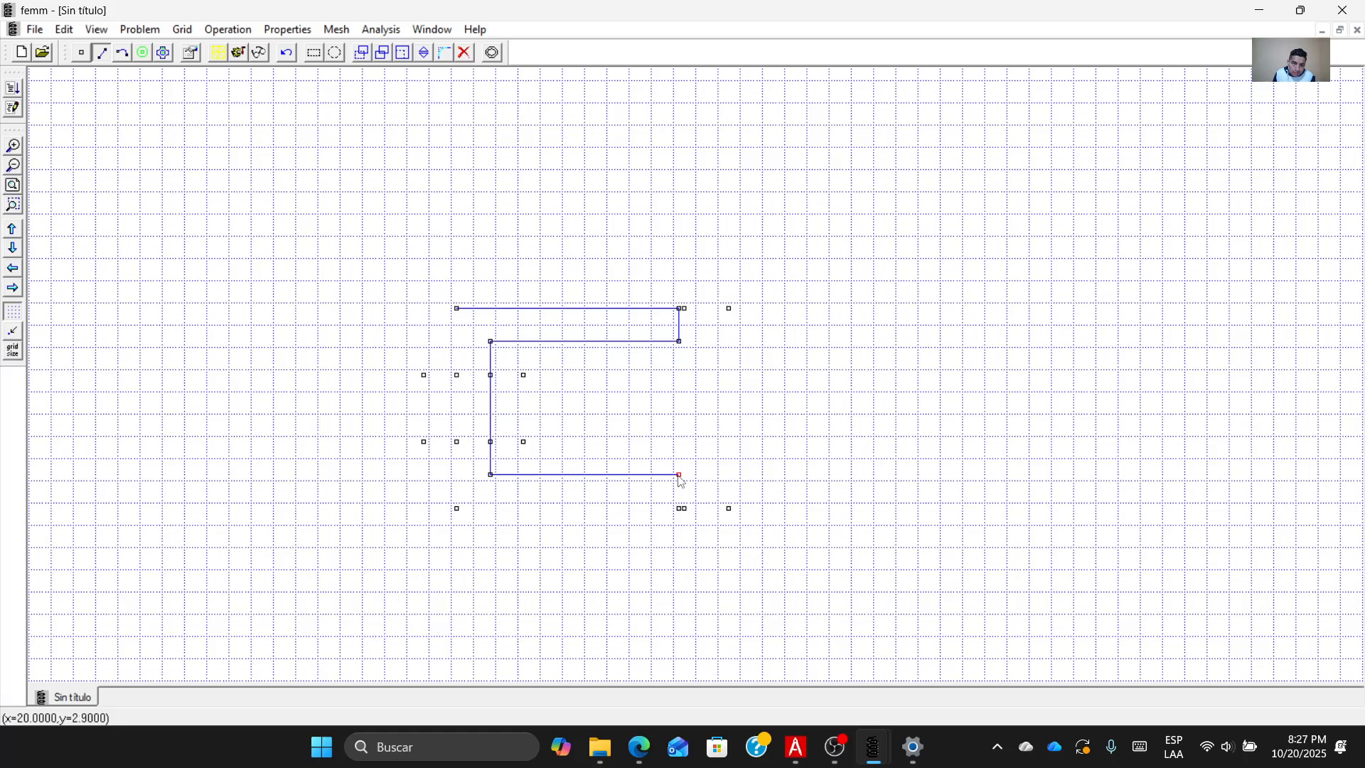
# Close the C-shaped core outline with segments along the lower arm's end, the bottom edge and the outer vertical side.
pyautogui.click(681, 512)
pyautogui.click(680, 515)
pyautogui.click(459, 515)
pyautogui.click(456, 514)
pyautogui.click(459, 449)
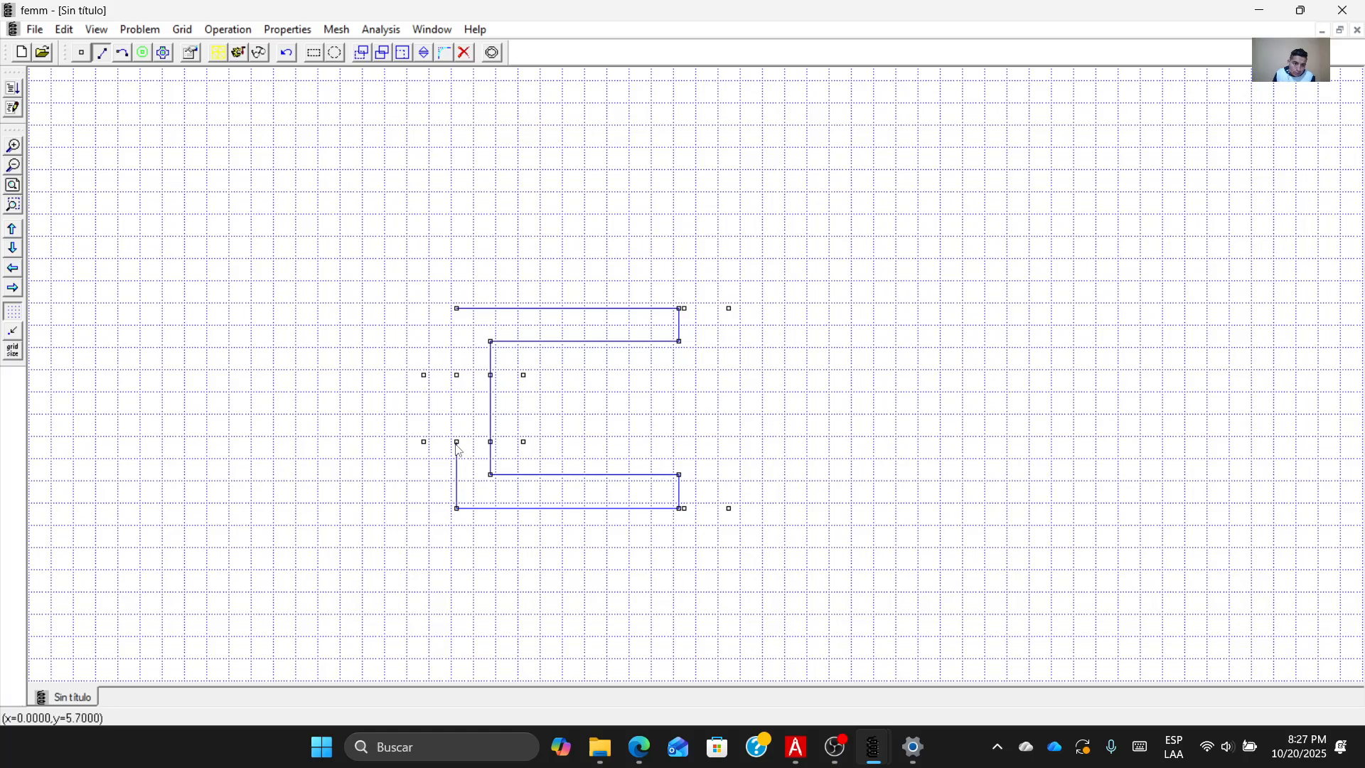
pyautogui.click(460, 383)
pyautogui.click(459, 378)
pyautogui.click(458, 316)
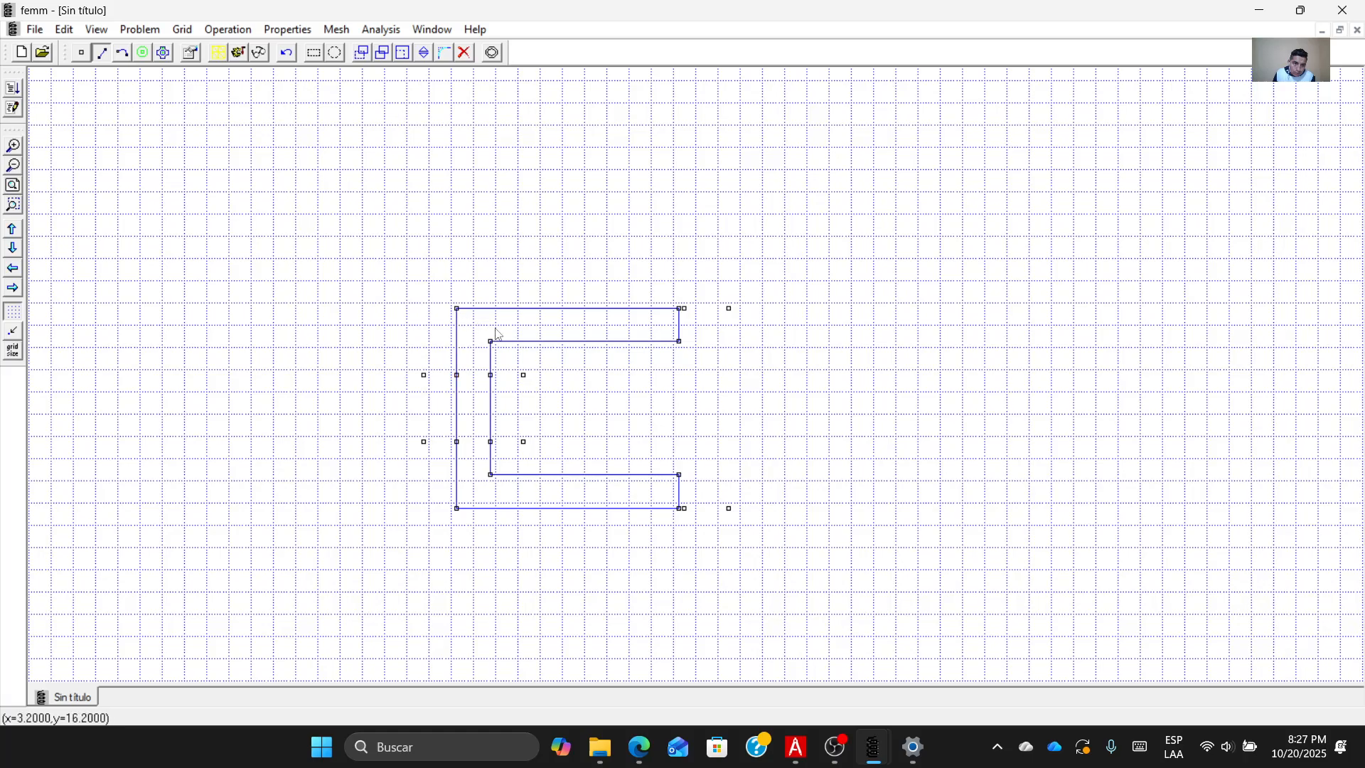
# Join the four nodes beyond the air gap into a closed, tall armature rectangle facing the core's open side.
pyautogui.click(684, 315)
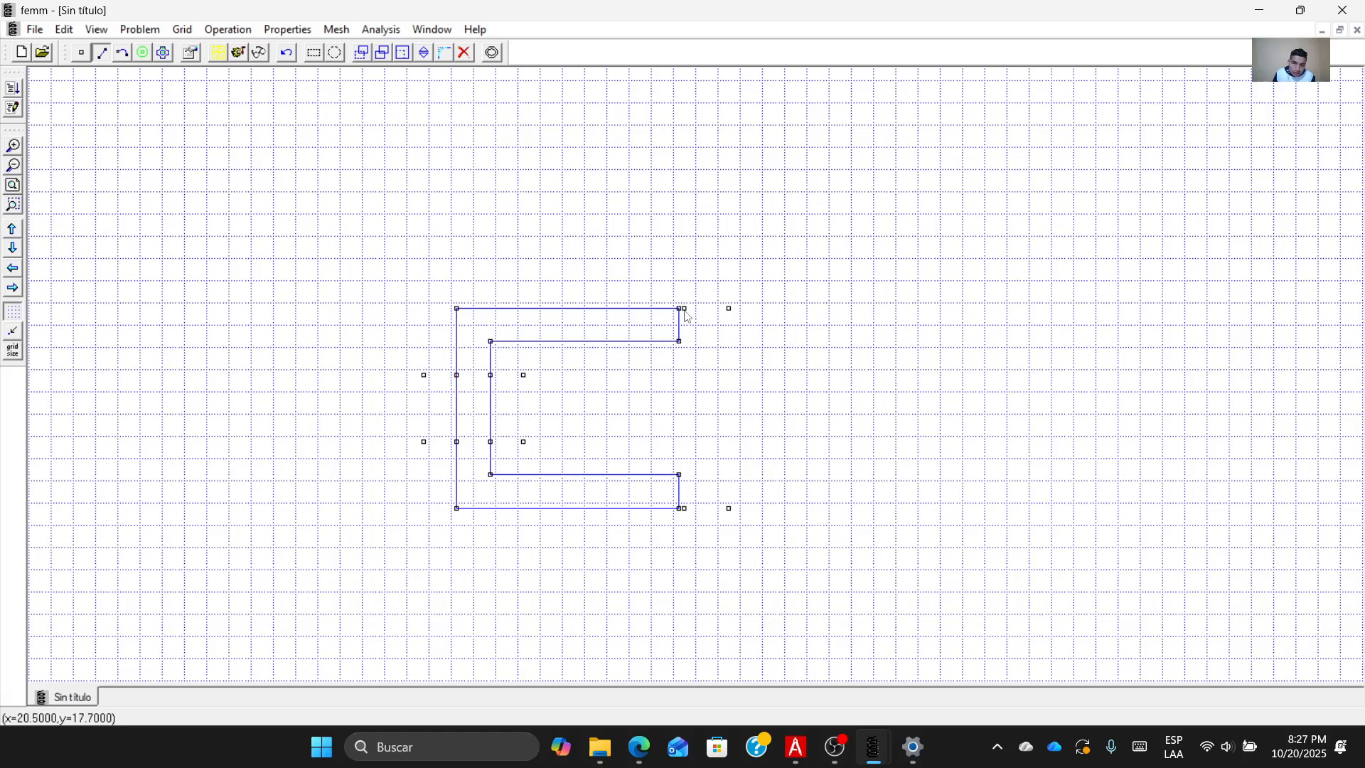
pyautogui.click(686, 512)
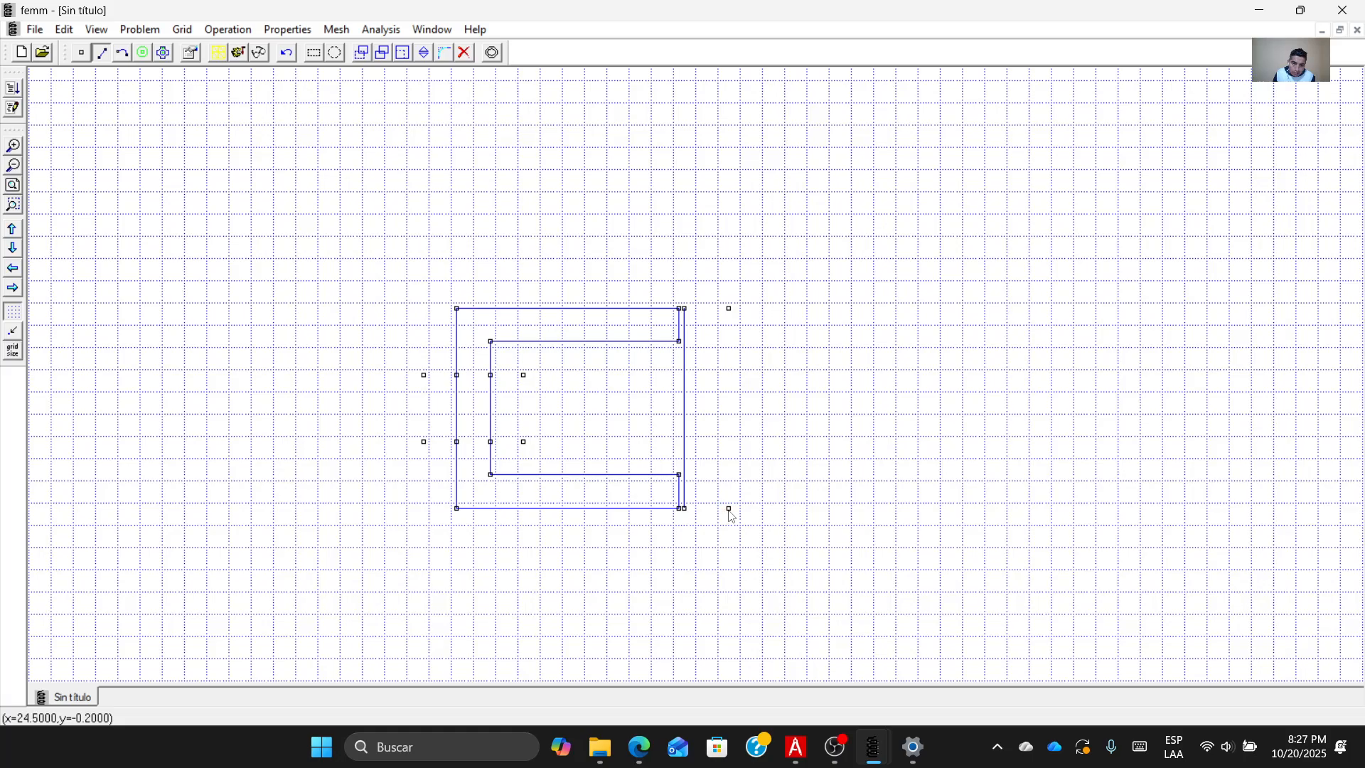
pyautogui.click(685, 512)
pyautogui.click(730, 314)
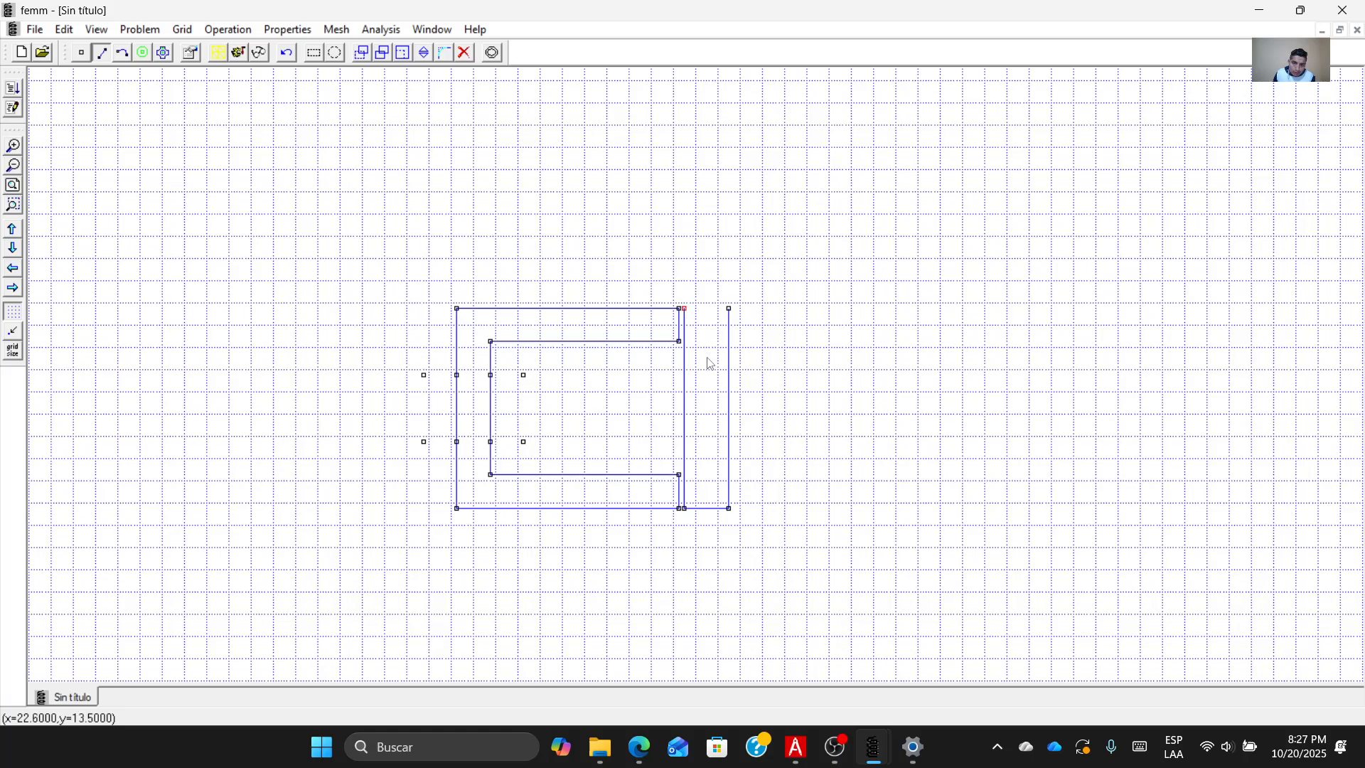
pyautogui.click(728, 310)
# Draw the two coil rectangles with line segments, one outside and one inside the core's vertical leg.
pyautogui.click(457, 376)
pyautogui.click(425, 377)
pyautogui.click(425, 443)
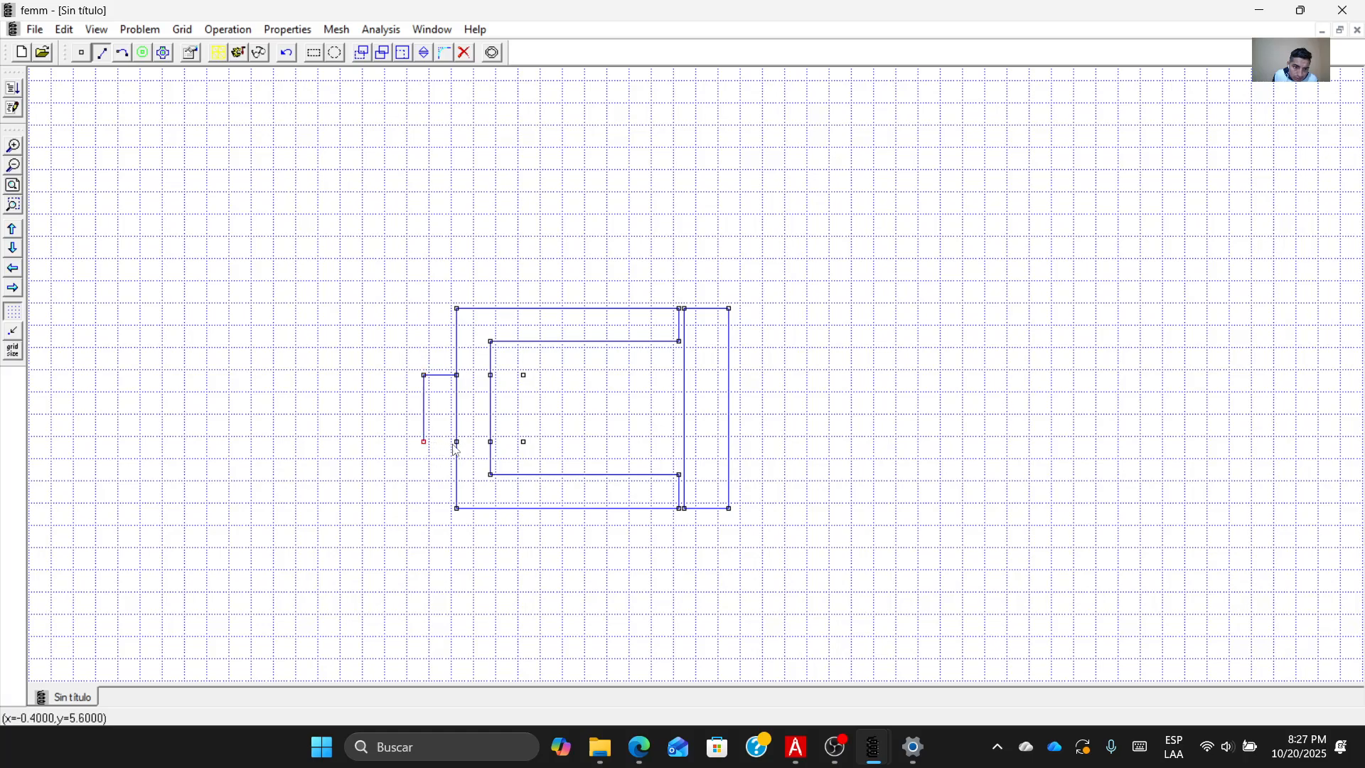
pyautogui.click(457, 443)
pyautogui.click(491, 443)
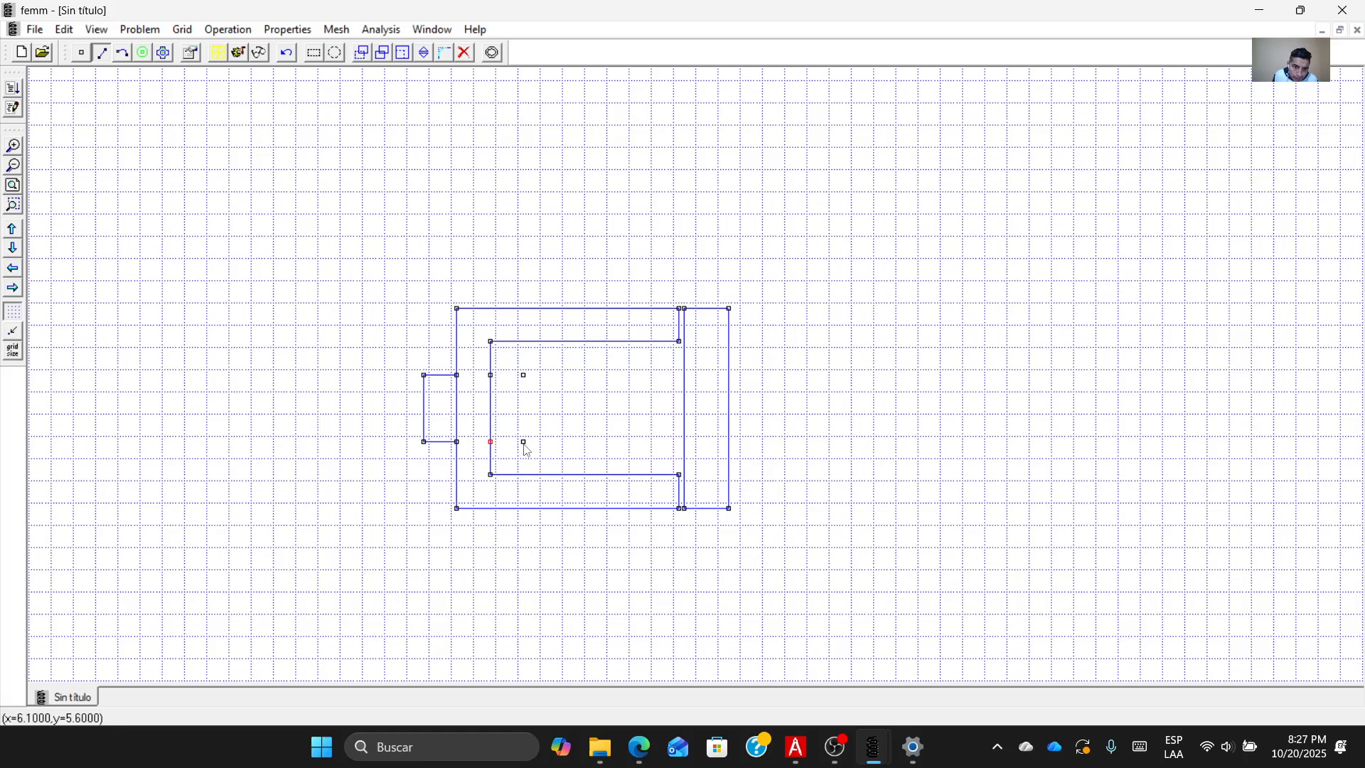
pyautogui.click(524, 443)
pyautogui.click(524, 376)
pyautogui.click(525, 443)
pyautogui.click(524, 376)
pyautogui.click(492, 376)
# Consult the magnetic circuit figure in EJERCICIO_GURU.pdf, close the spare untitled FEMM window and return to the core drawing.
pyautogui.click(795, 746)
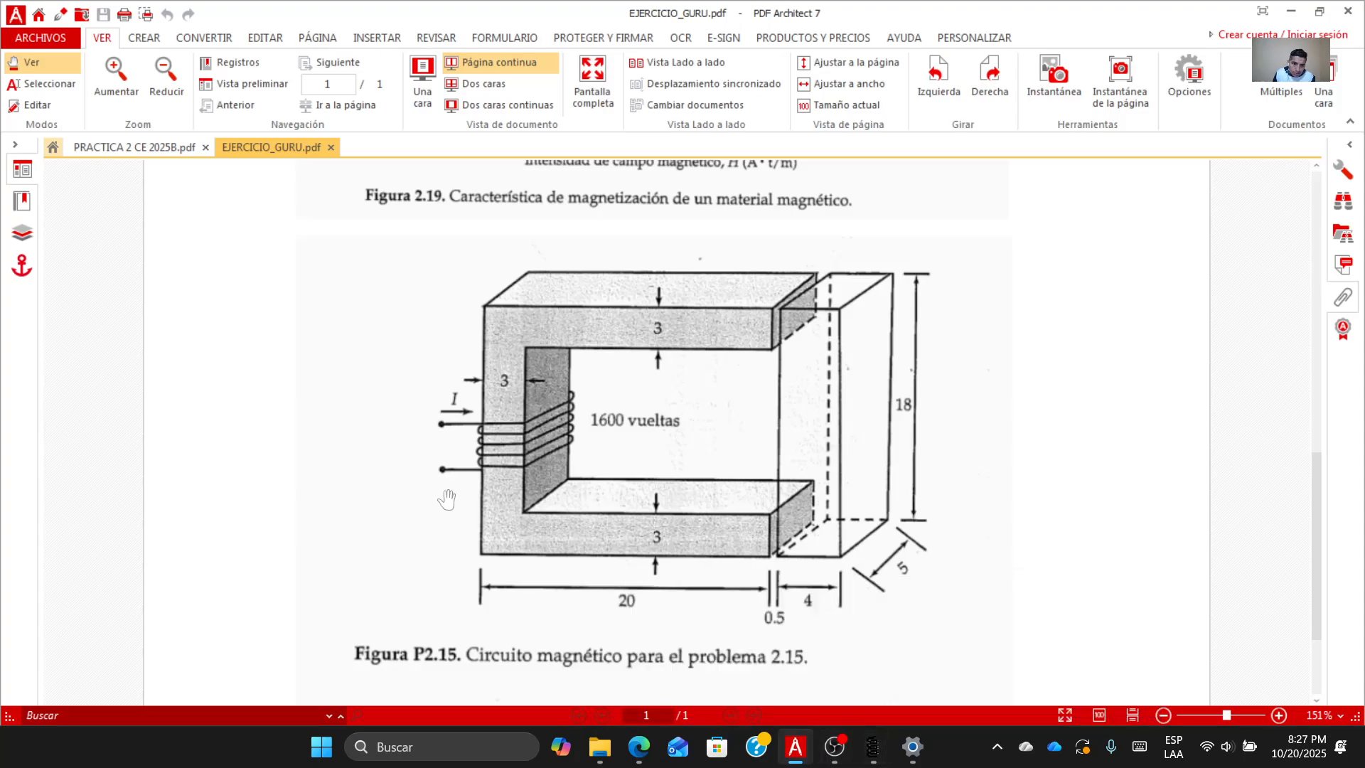
pyautogui.moveTo(873, 746)
pyautogui.moveTo(926, 673)
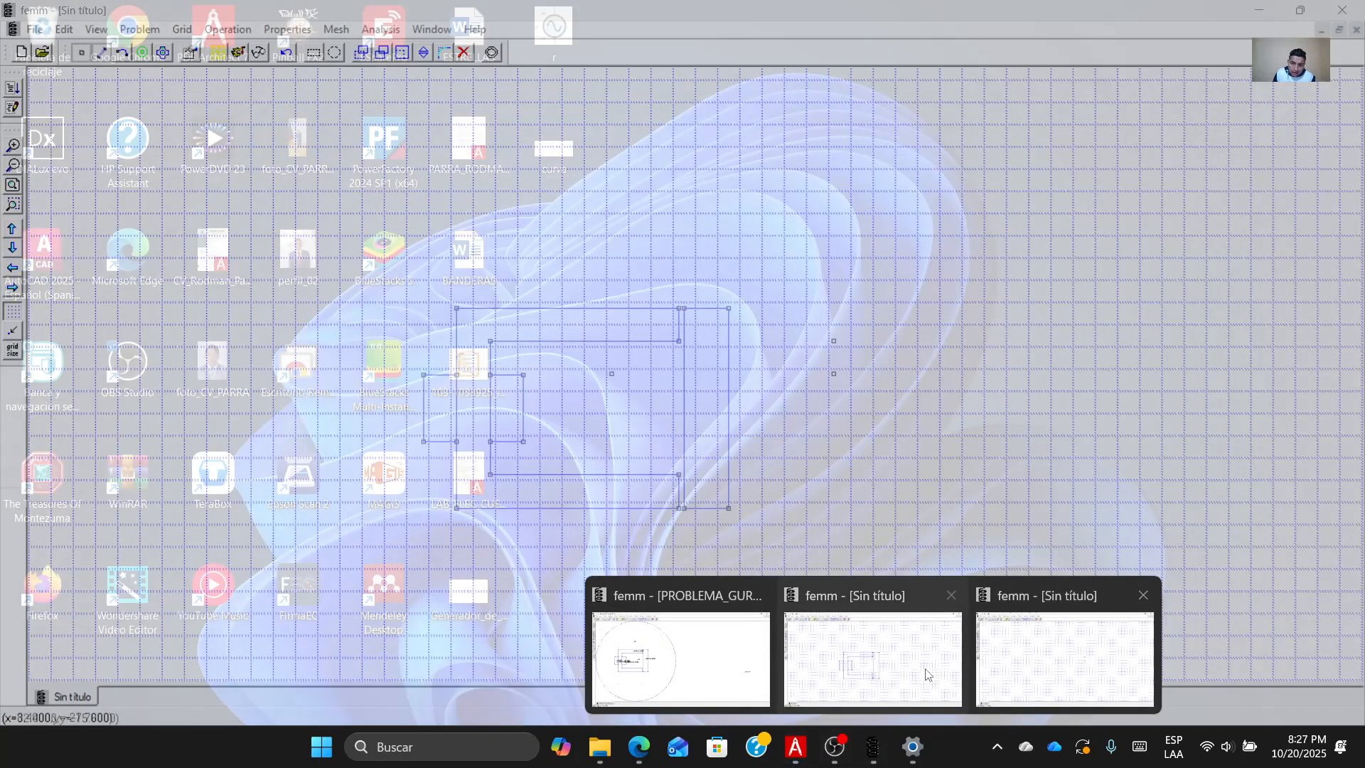
pyautogui.click(1045, 632)
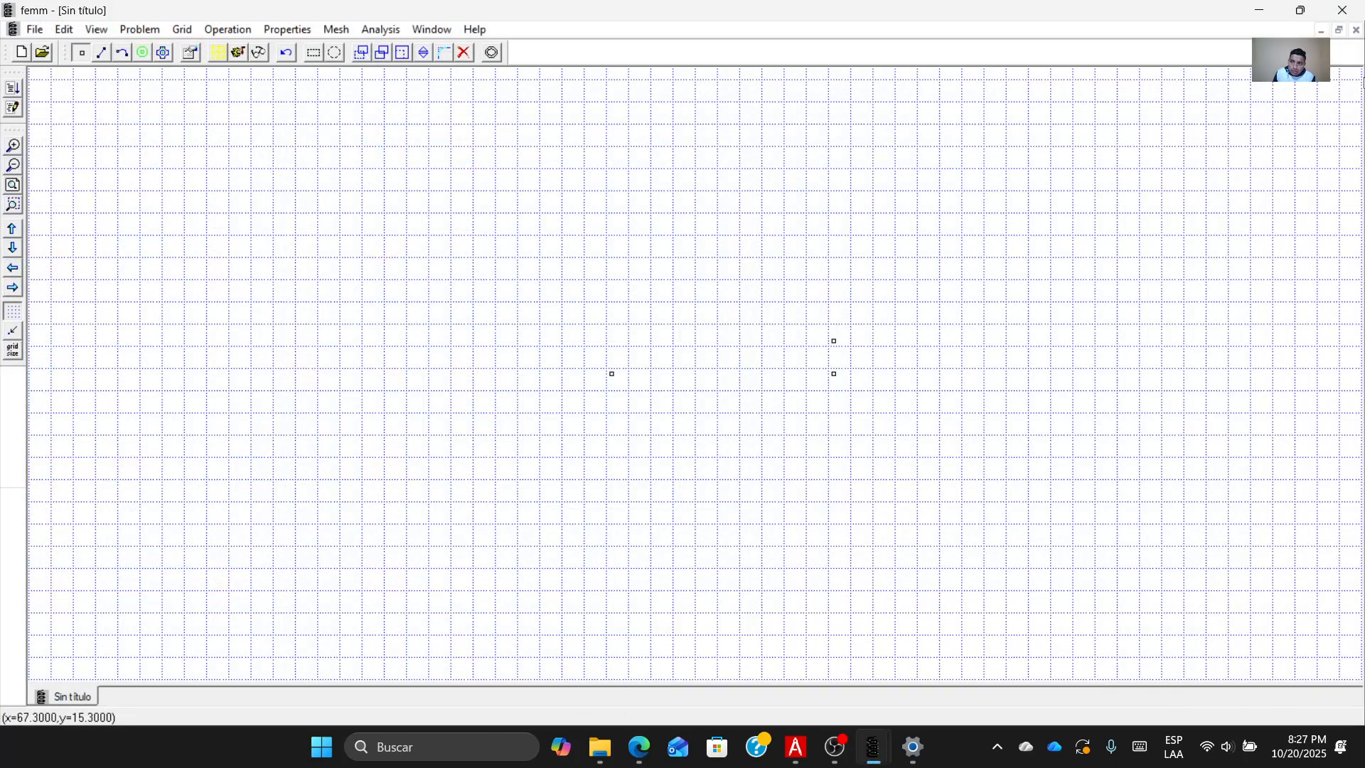
pyautogui.click(1342, 10)
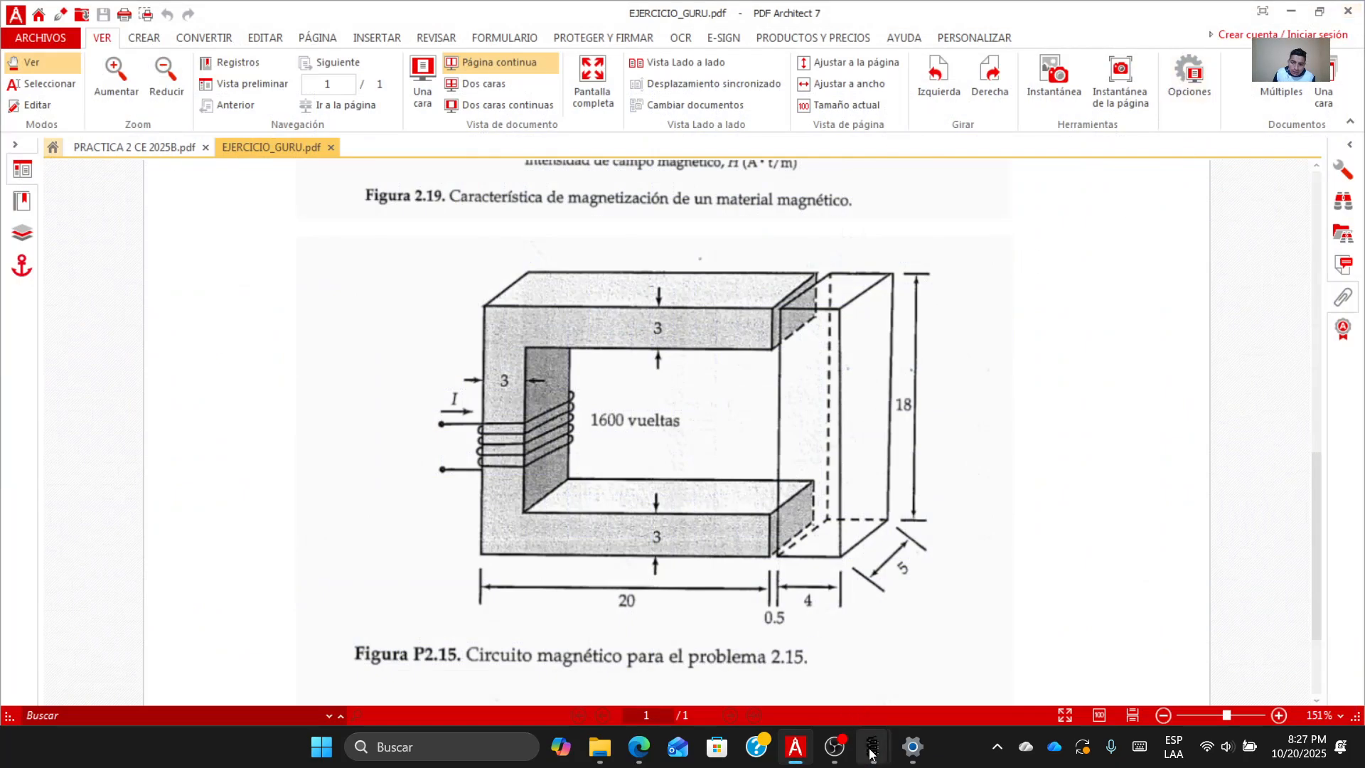
pyautogui.moveTo(872, 752)
pyautogui.click(962, 664)
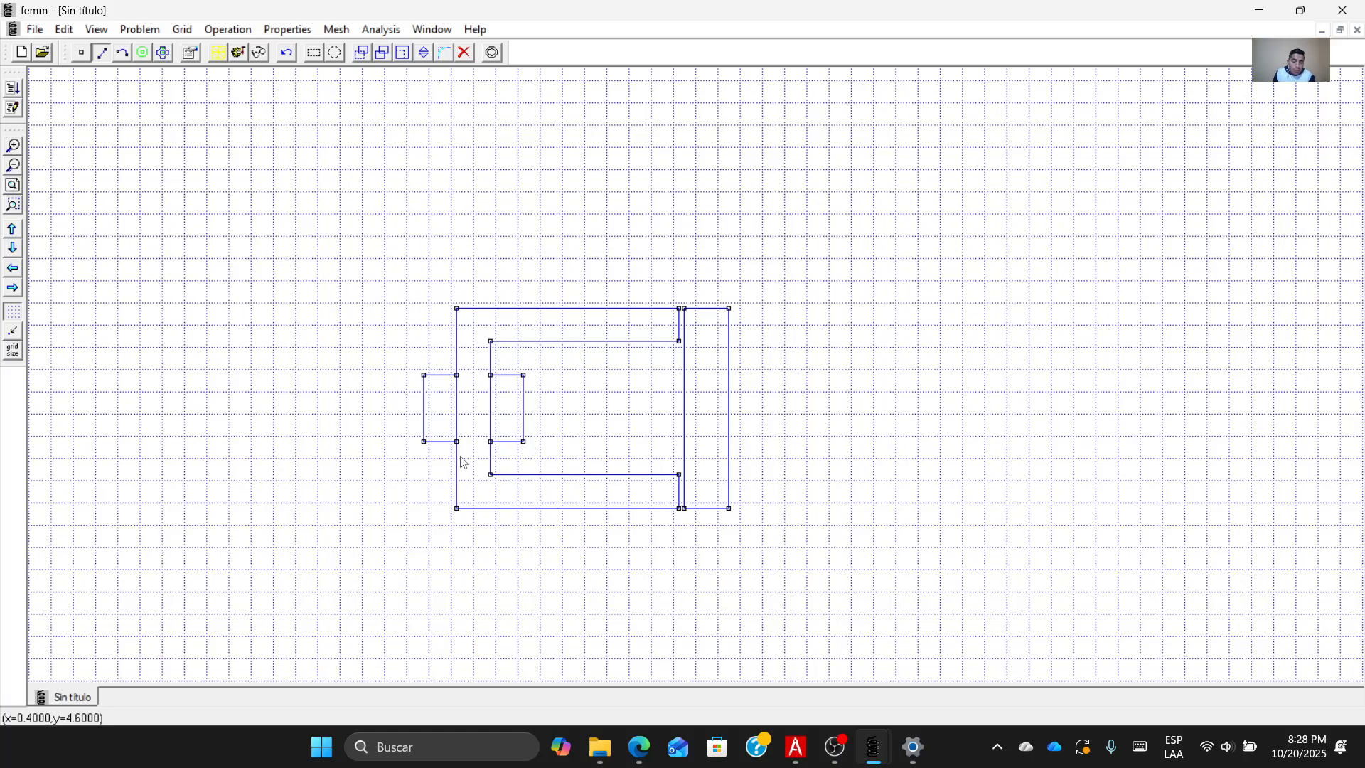
# Add the second outer node beside the coil and join both outer nodes with two 180-degree arcs as a boundary circle.
pyautogui.click(81, 53)
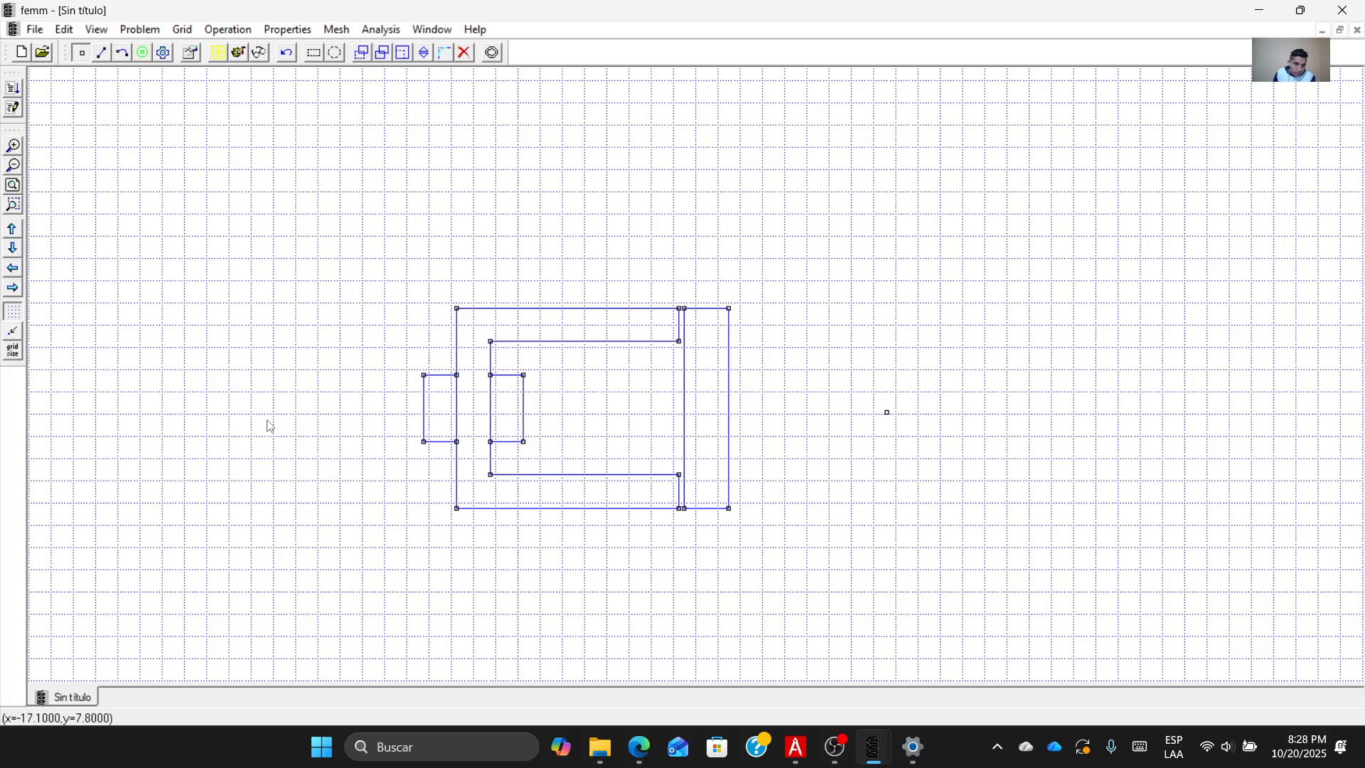
pyautogui.click(294, 414)
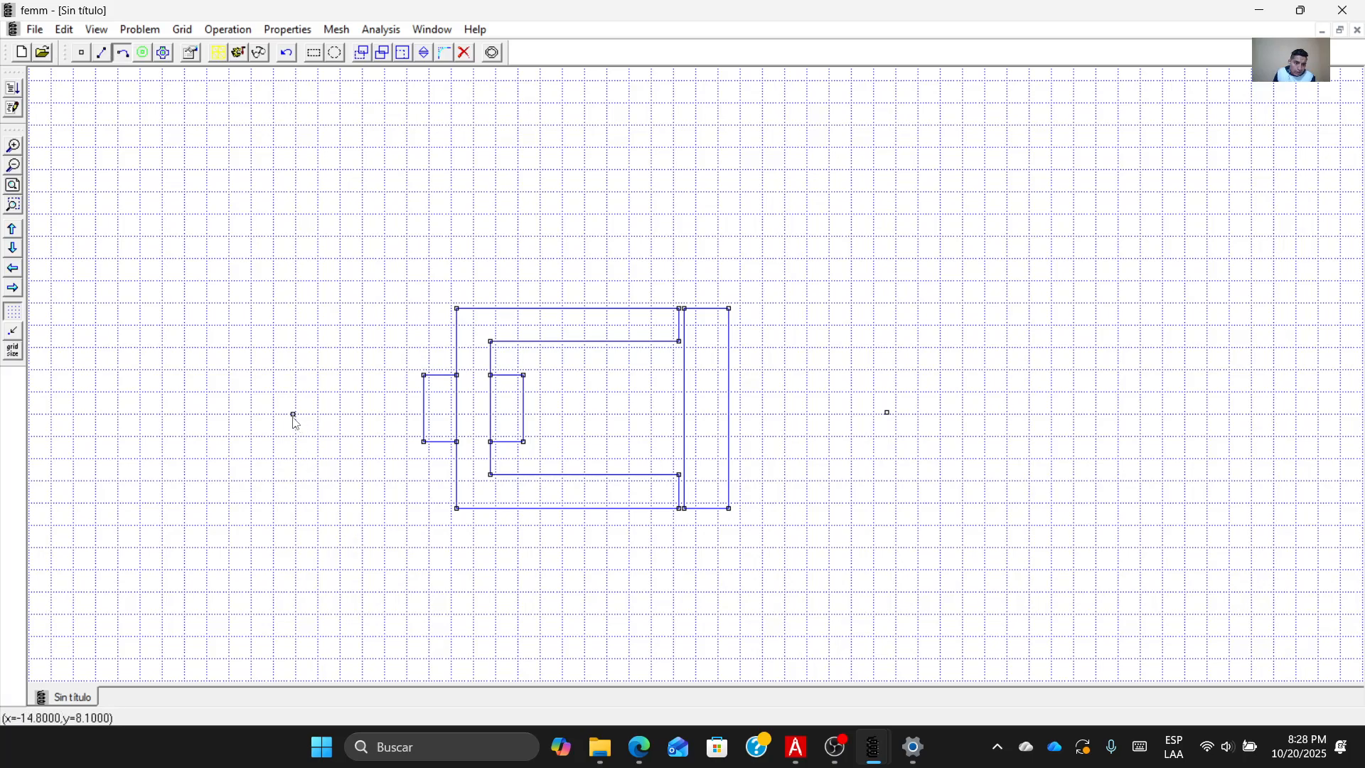
pyautogui.click(886, 414)
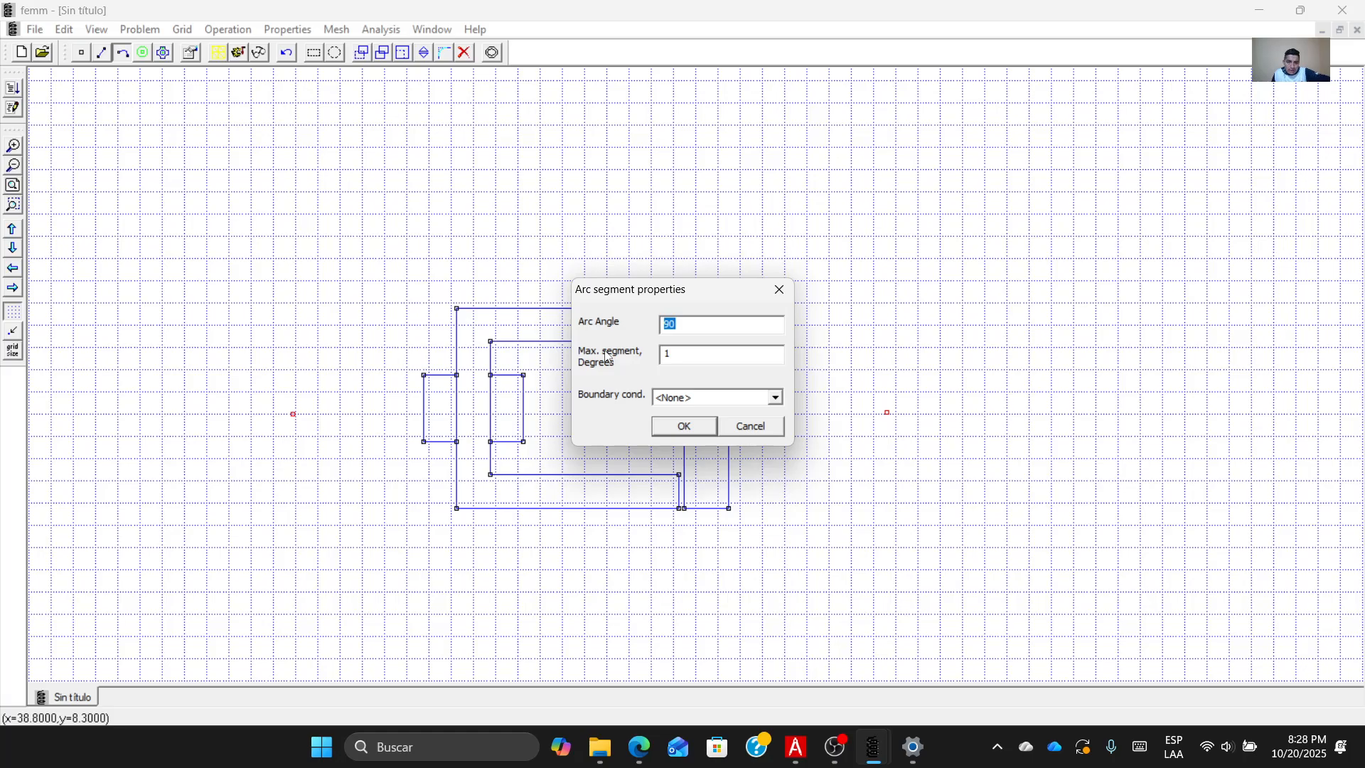
pyautogui.write('18')
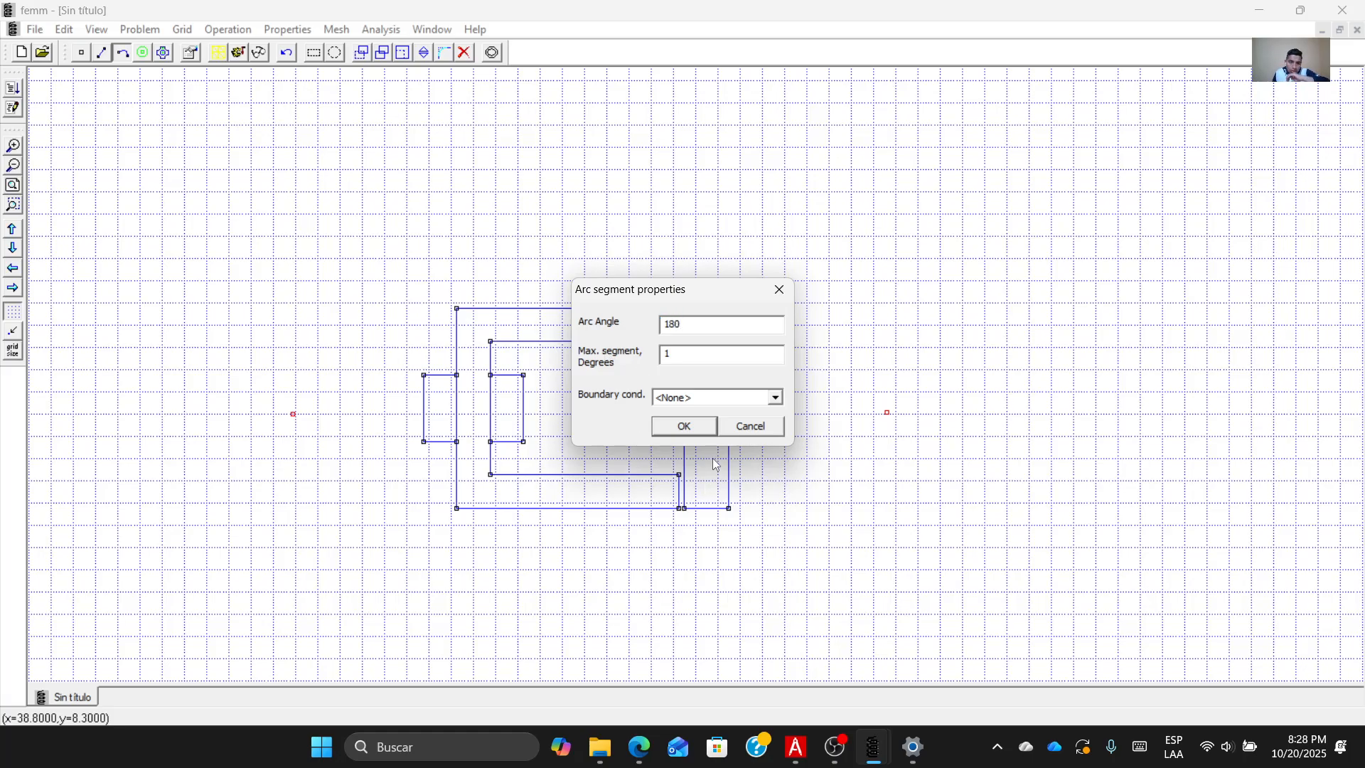
pyautogui.click(691, 429)
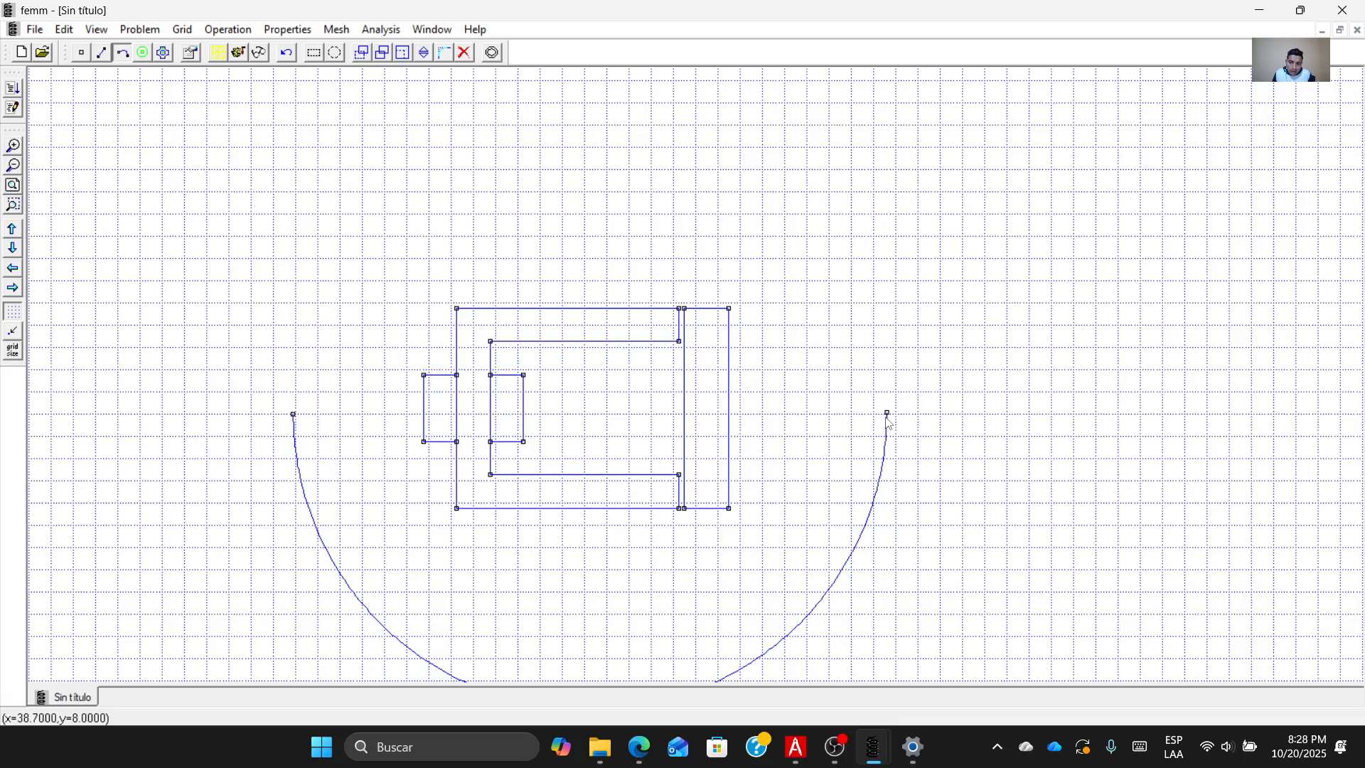
pyautogui.click(293, 414)
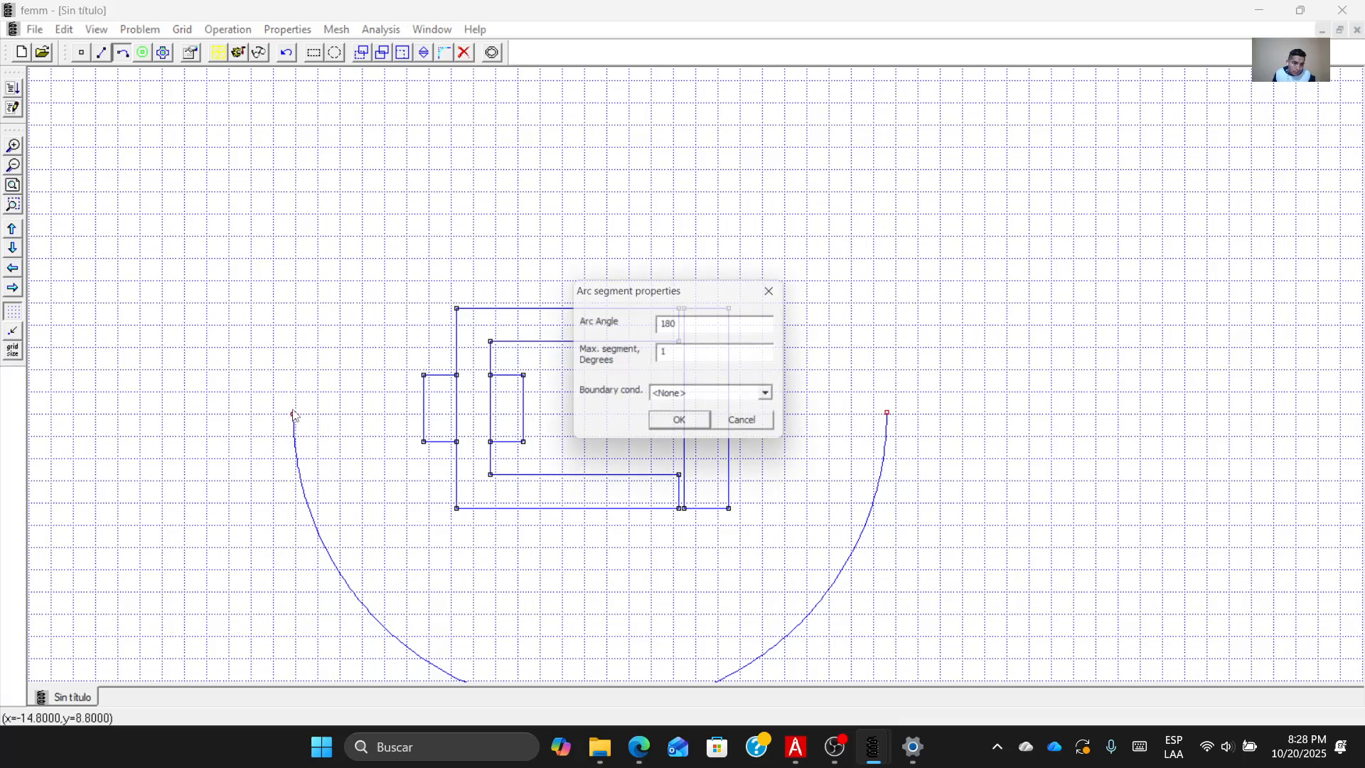
pyautogui.click(701, 429)
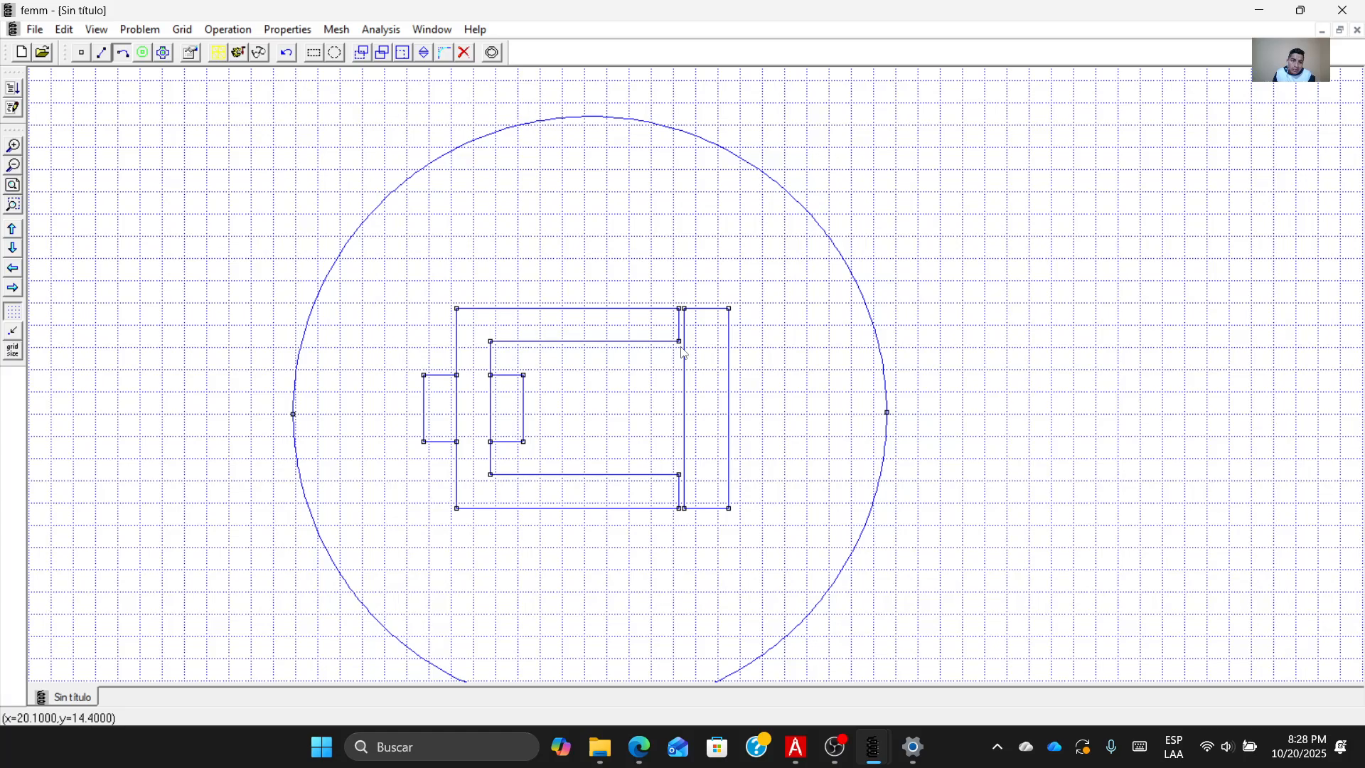
# Place block labels in the surrounding air, the core's upper and lower arms, the armature, both coil rectangles and the core's window.
pyautogui.click(13, 165)
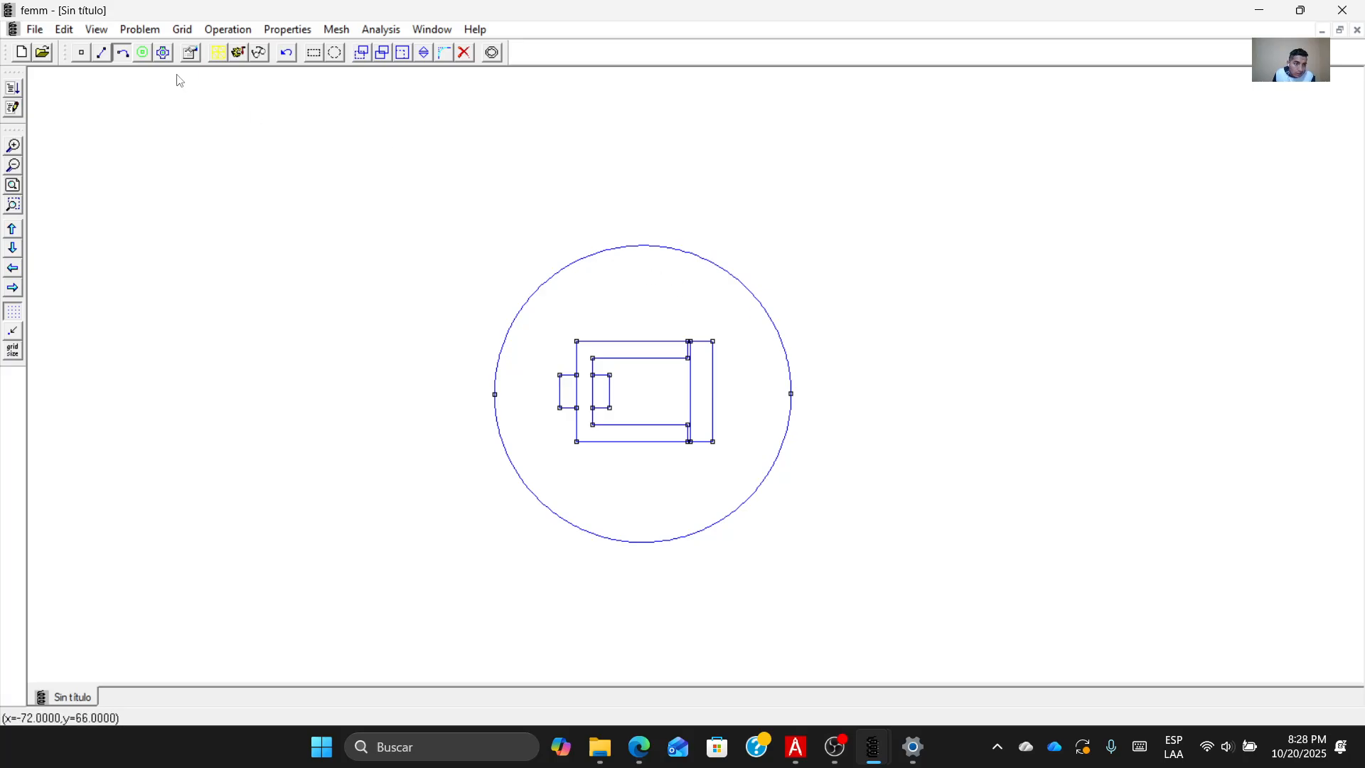
pyautogui.click(149, 60)
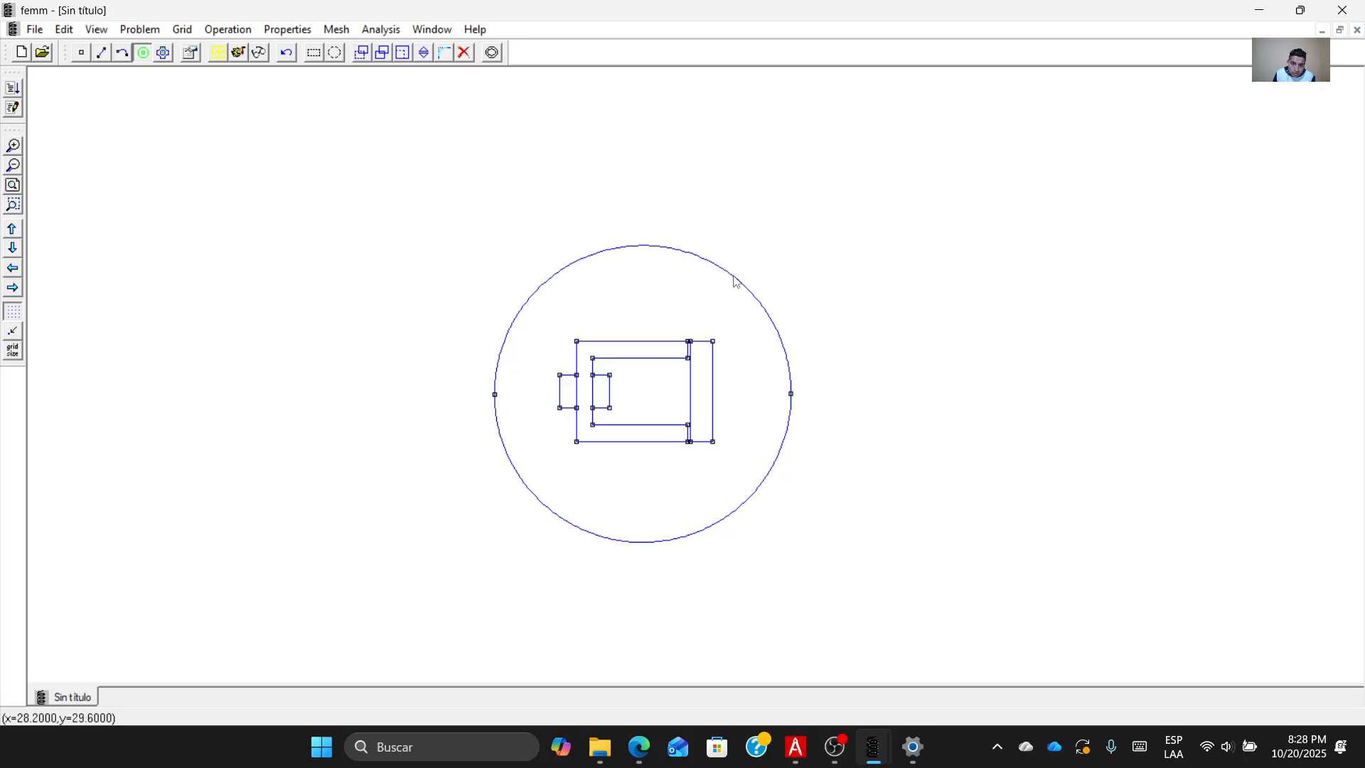
pyautogui.click(642, 298)
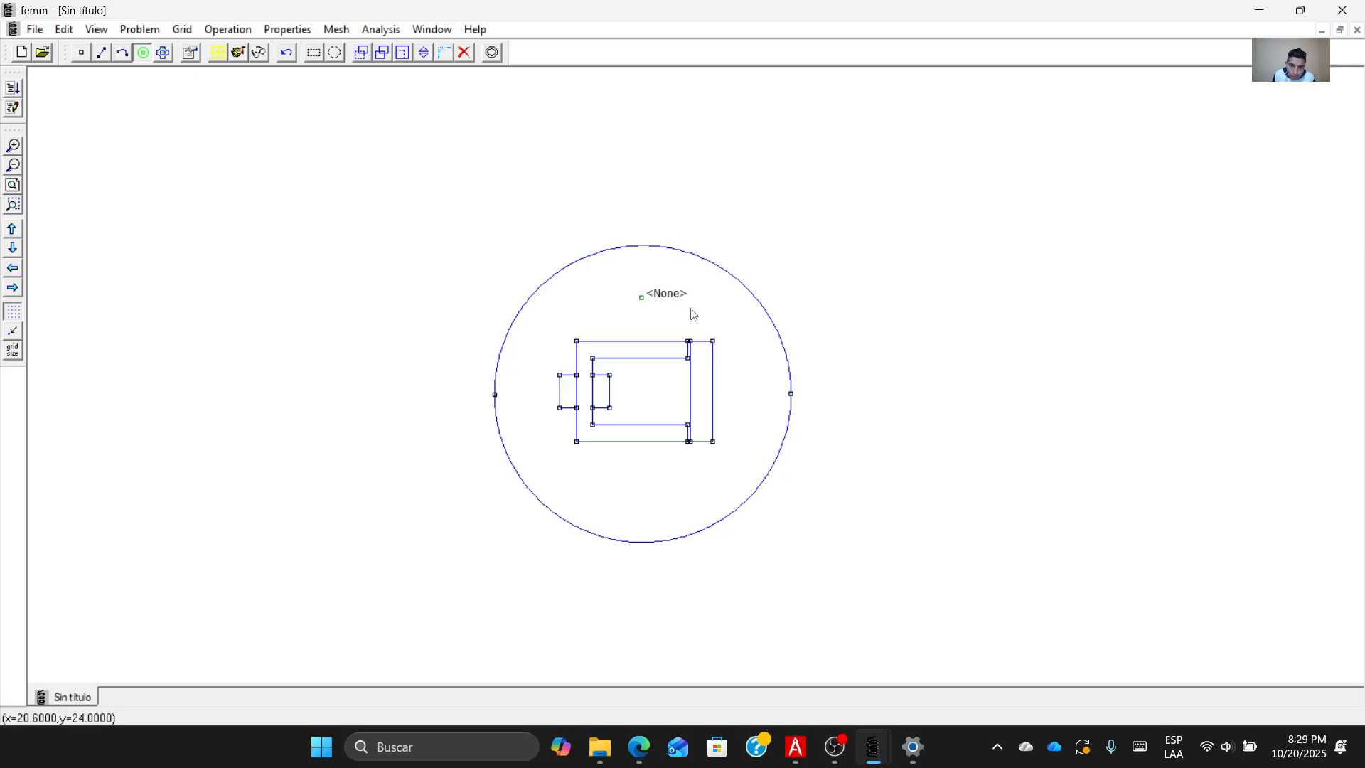
pyautogui.click(642, 352)
pyautogui.click(705, 379)
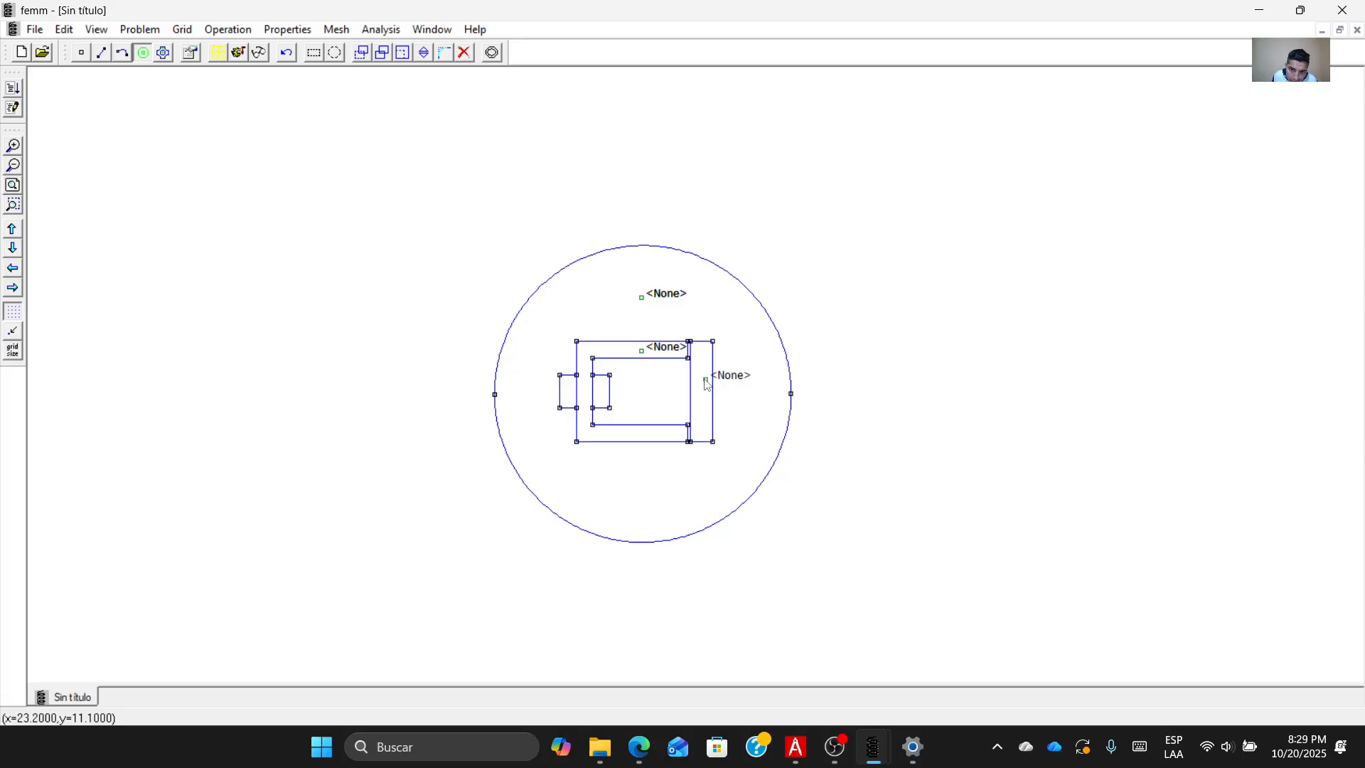
pyautogui.click(640, 438)
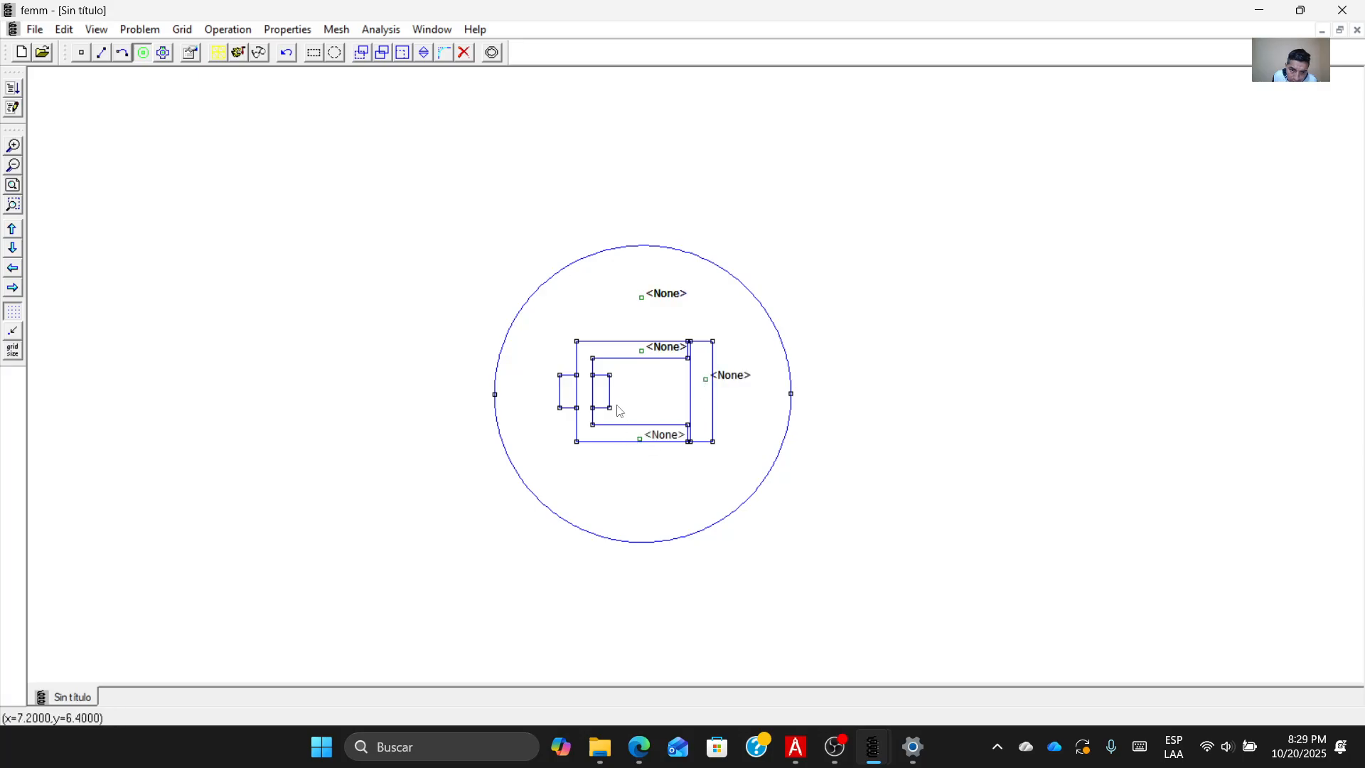
pyautogui.click(600, 396)
pyautogui.click(567, 399)
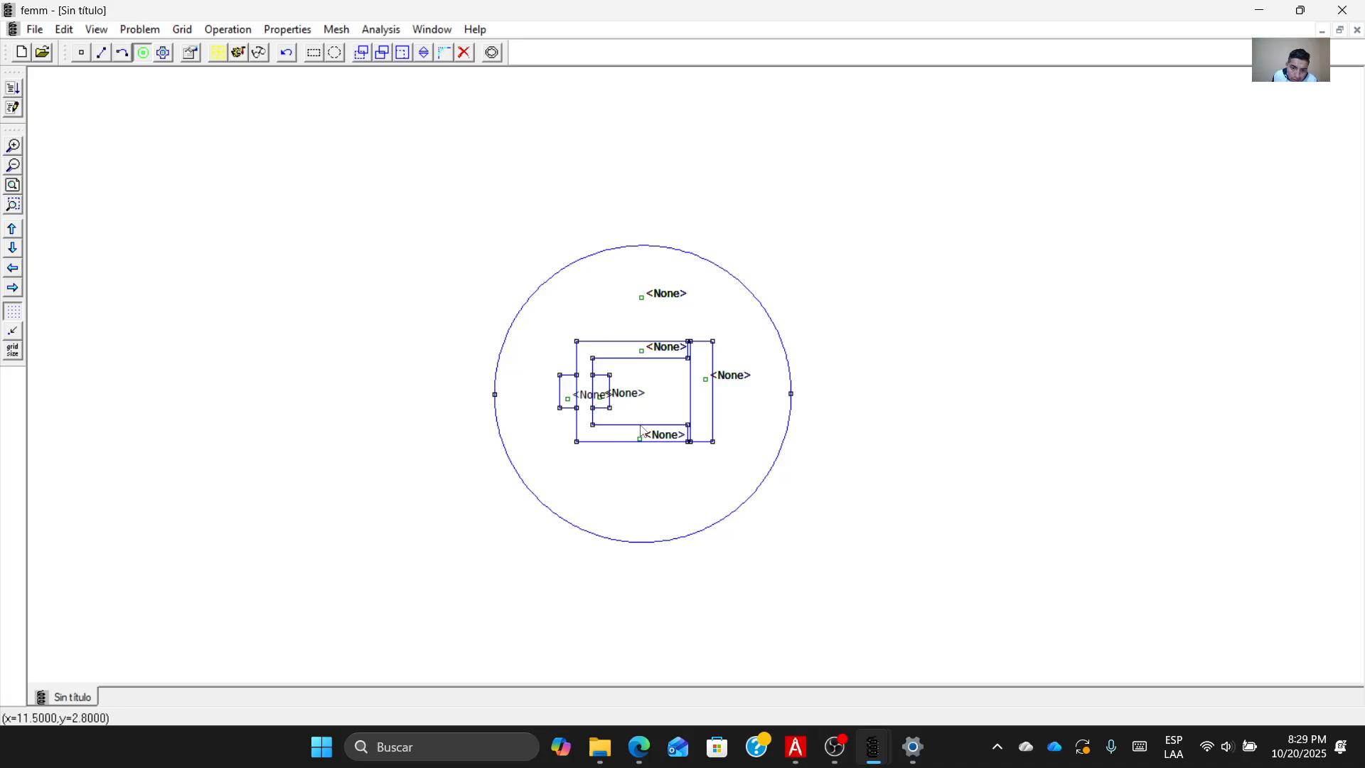
pyautogui.click(672, 394)
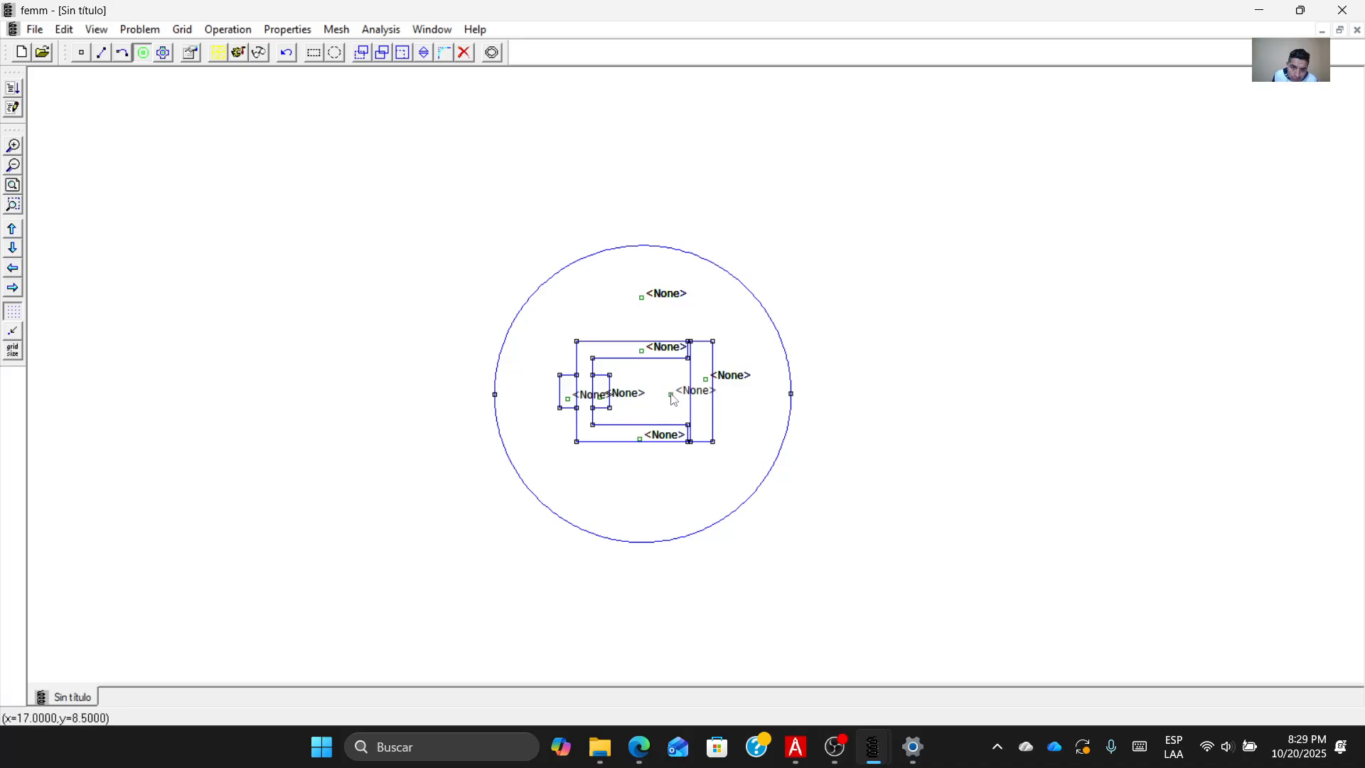
pyautogui.click(123, 53)
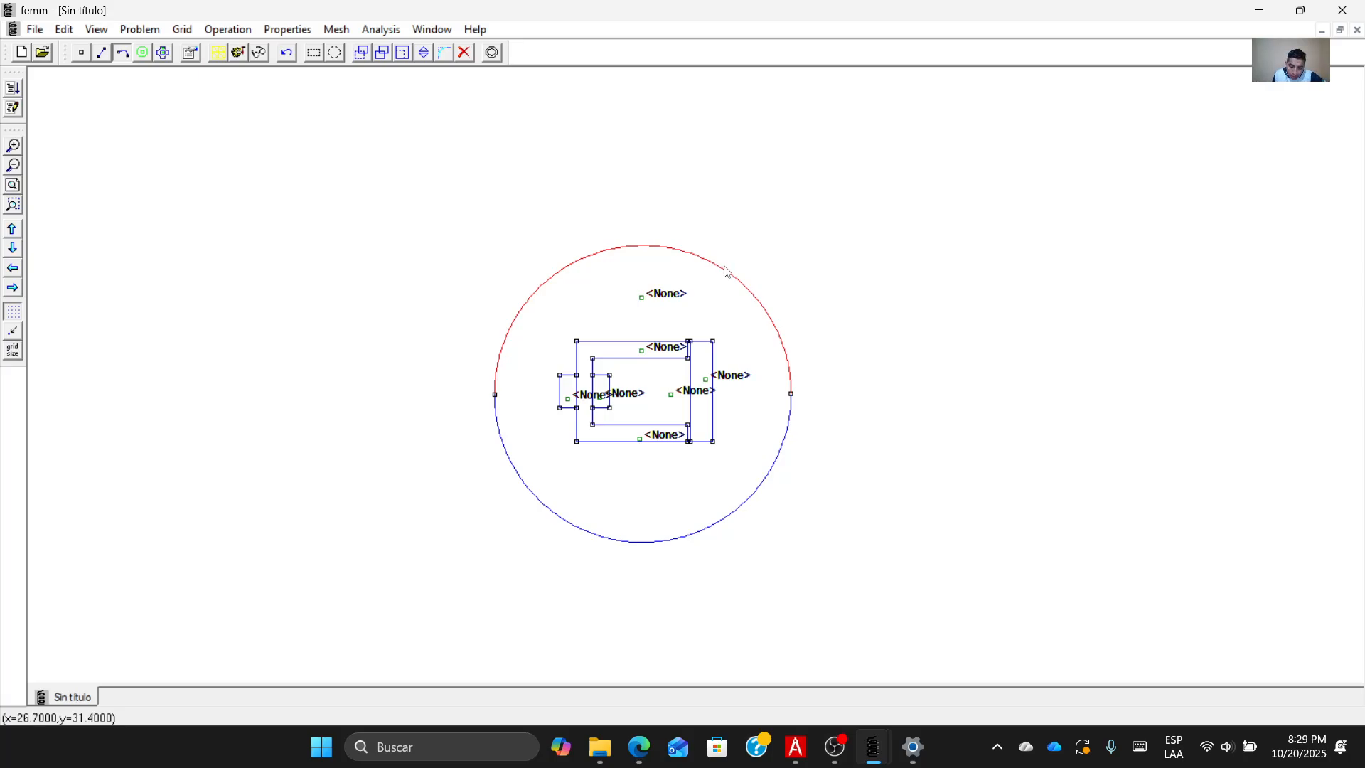
pyautogui.press('space')
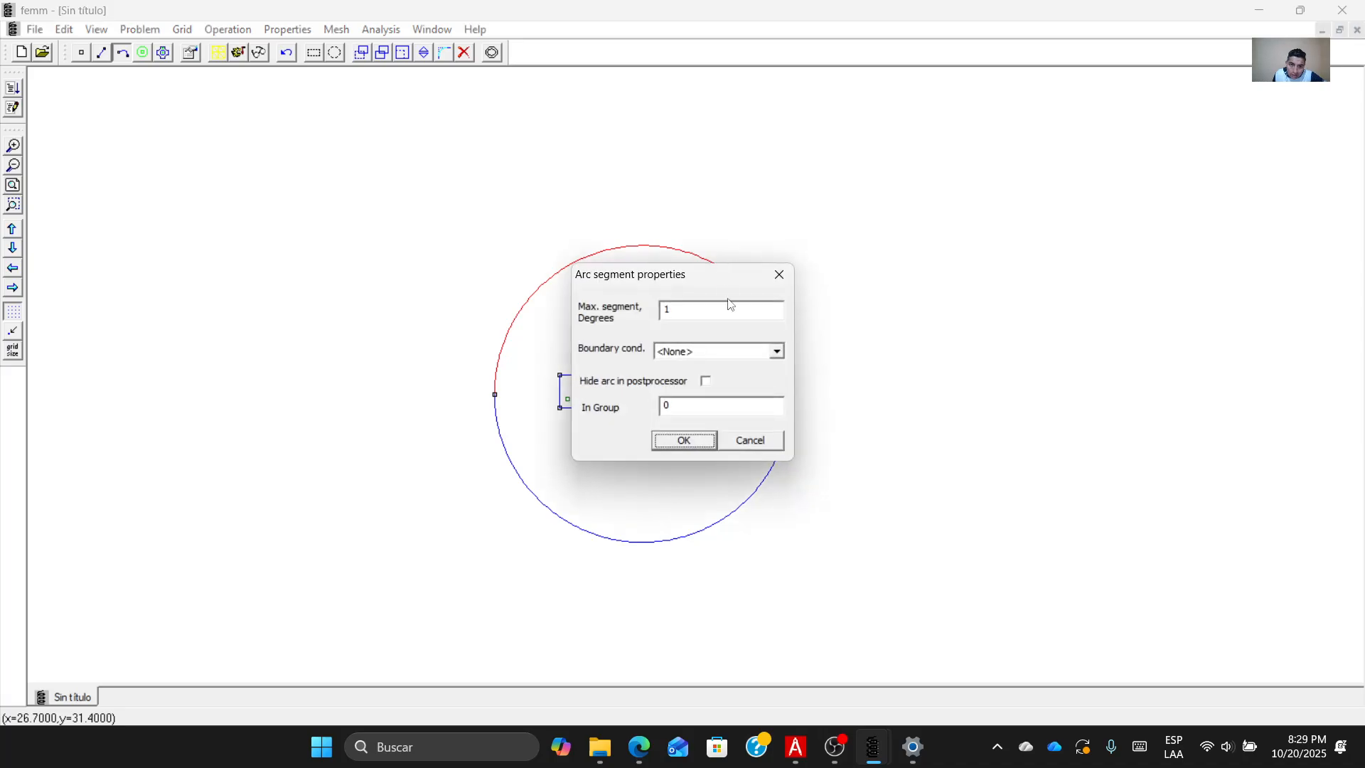
pyautogui.click(777, 353)
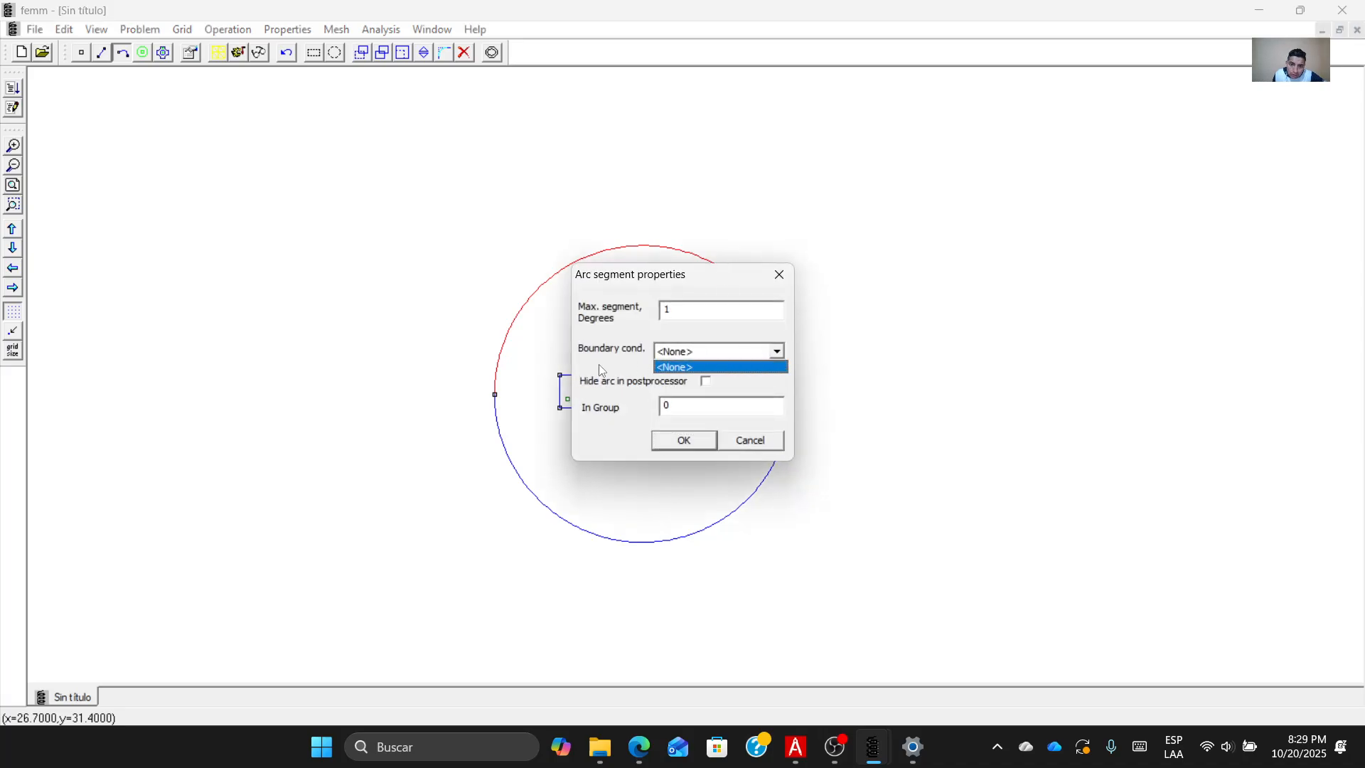
pyautogui.click(755, 446)
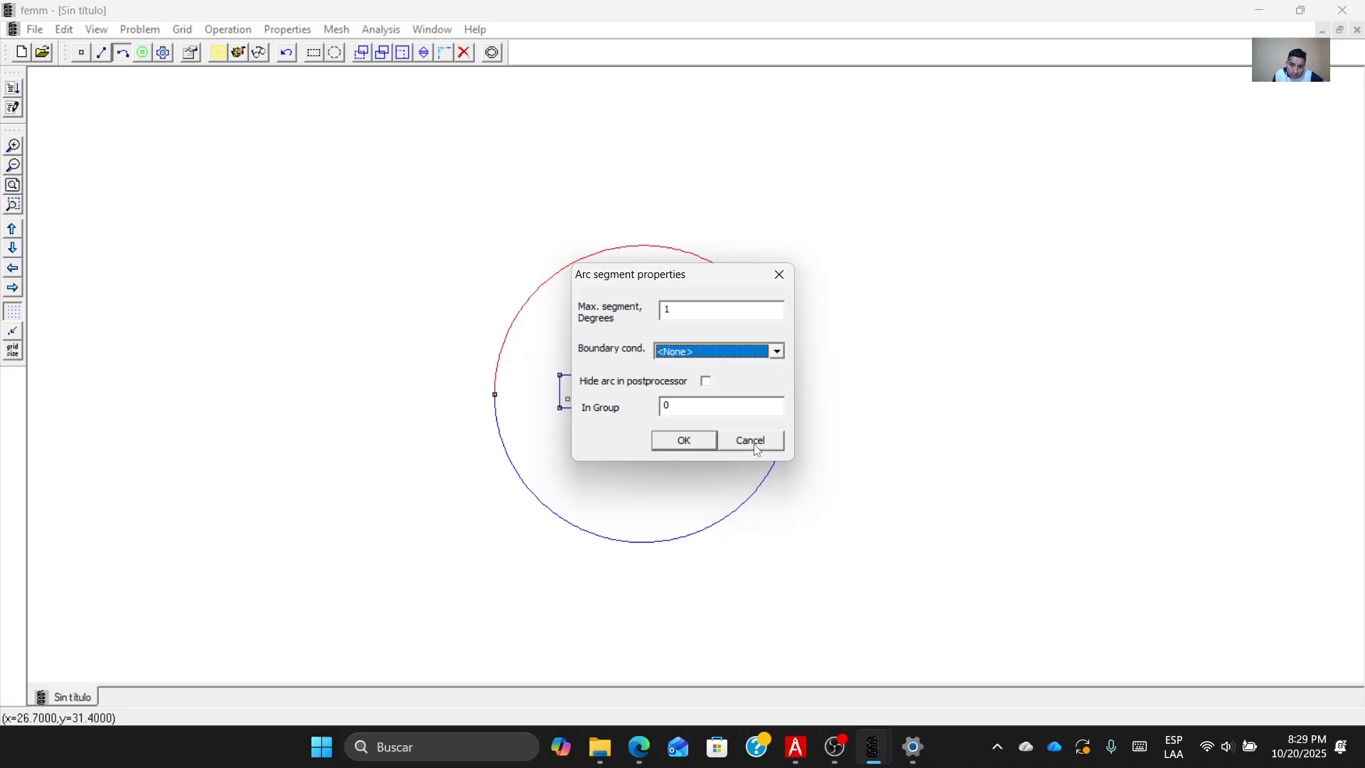
pyautogui.click(755, 444)
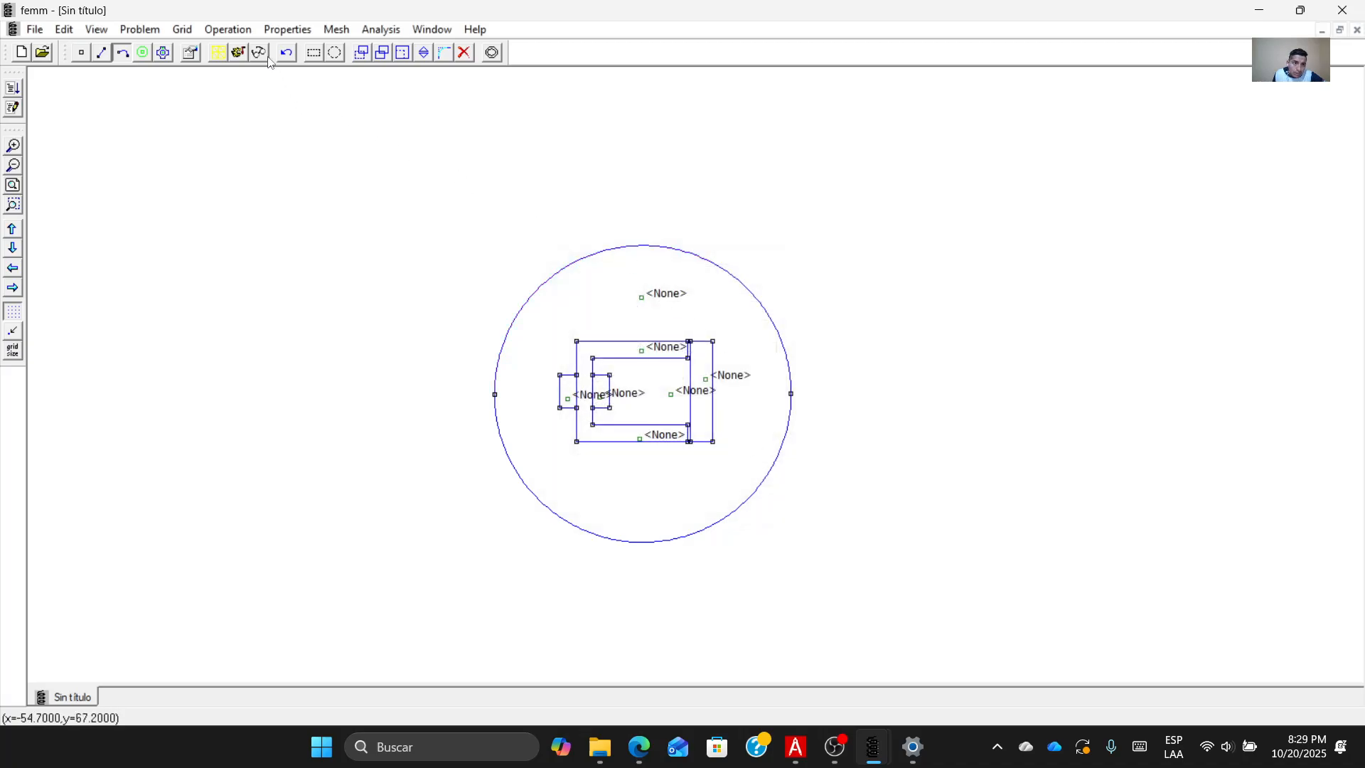
# Define a new boundary property named FRONTERA GURU with the Prescribed A type and all parameters at 0.
pyautogui.click(275, 32)
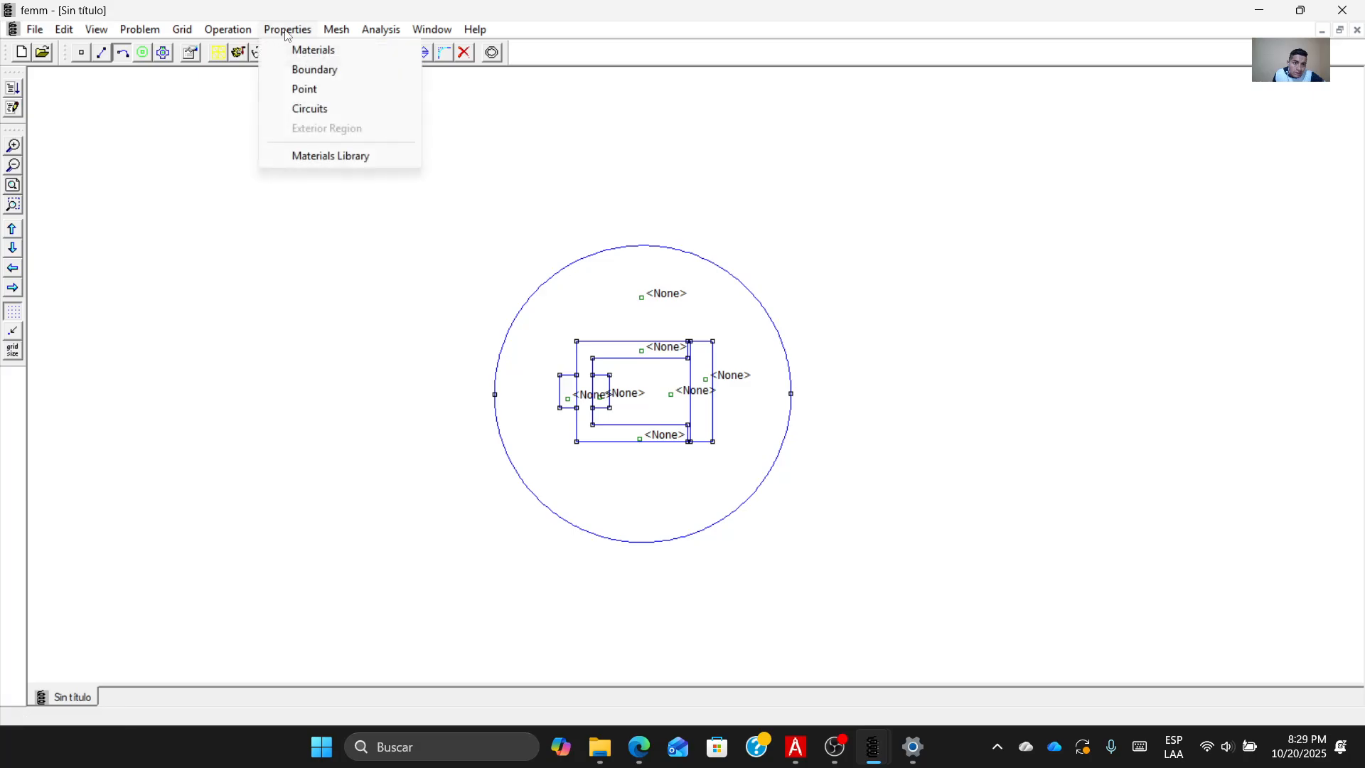
pyautogui.click(331, 71)
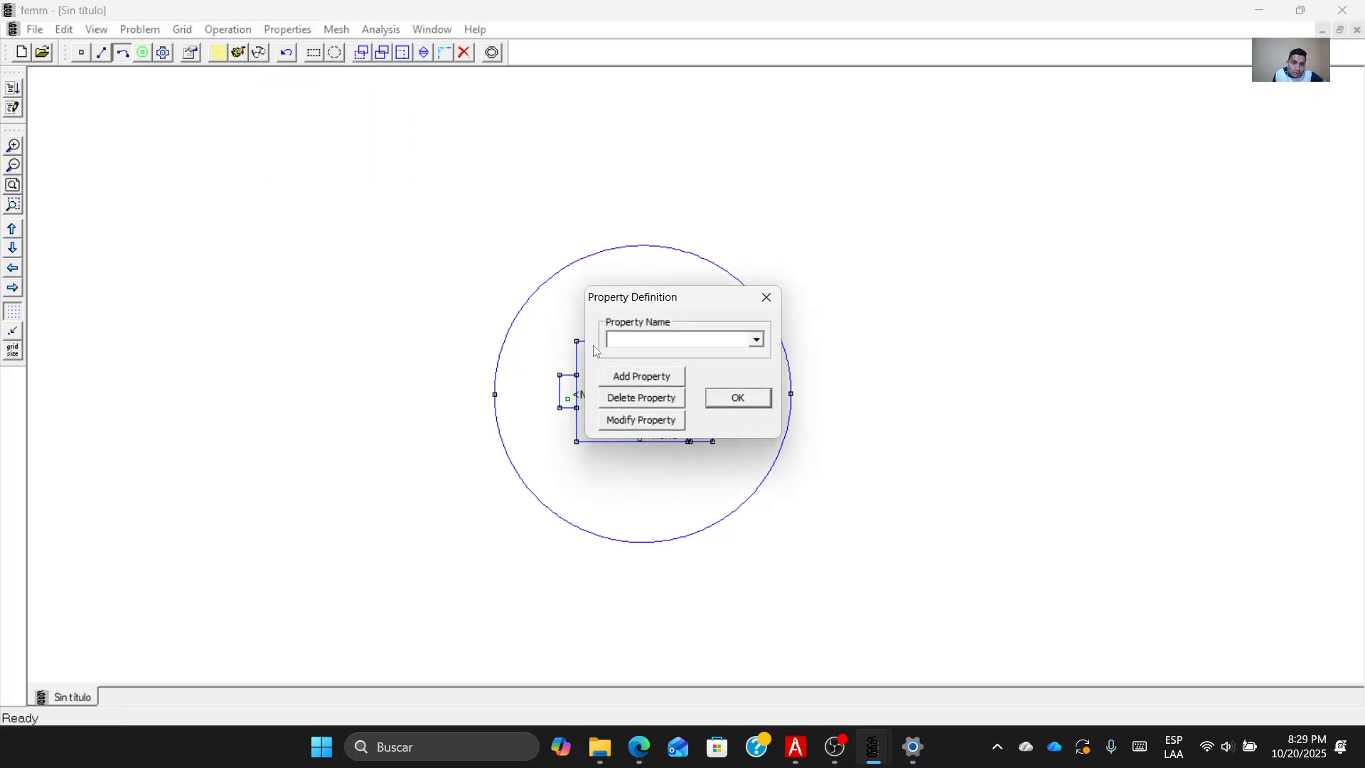
pyautogui.click(655, 381)
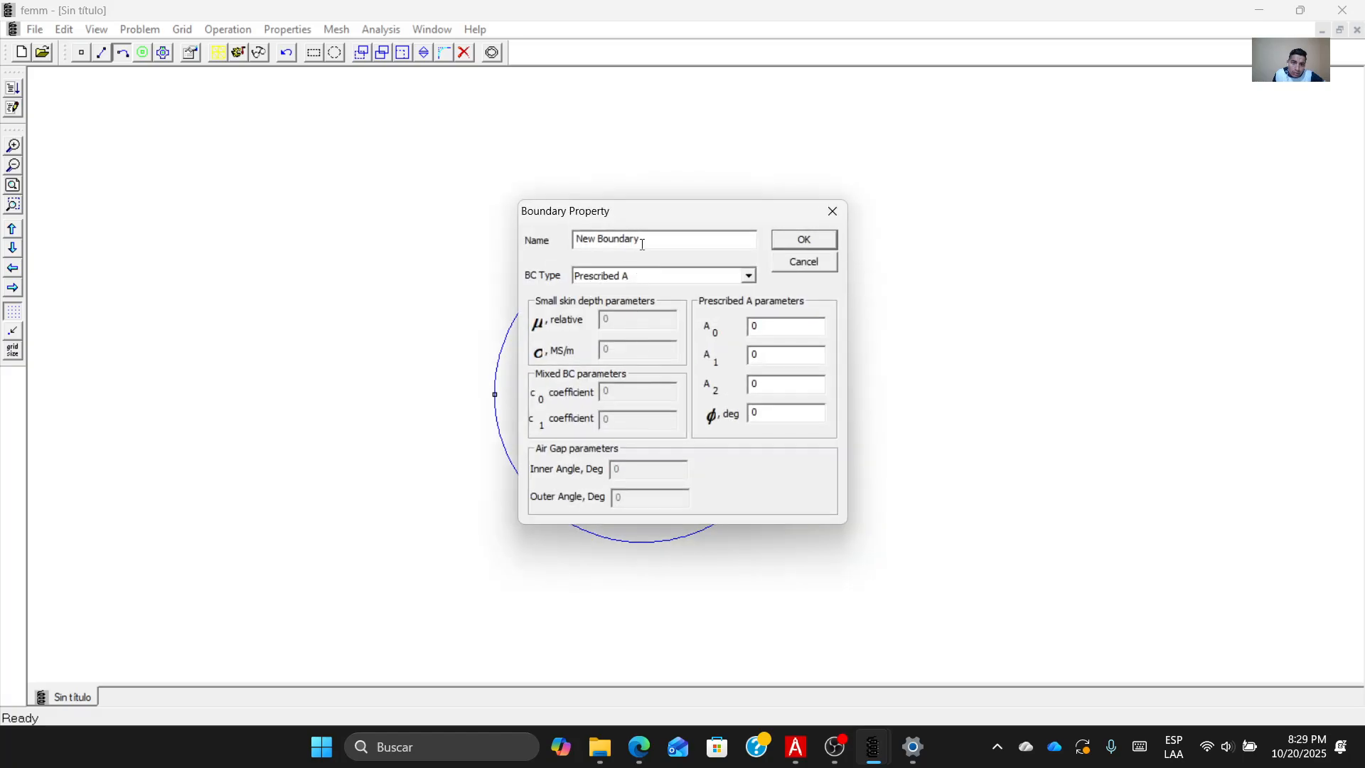
pyautogui.moveTo(642, 244); pyautogui.dragTo(547, 243)
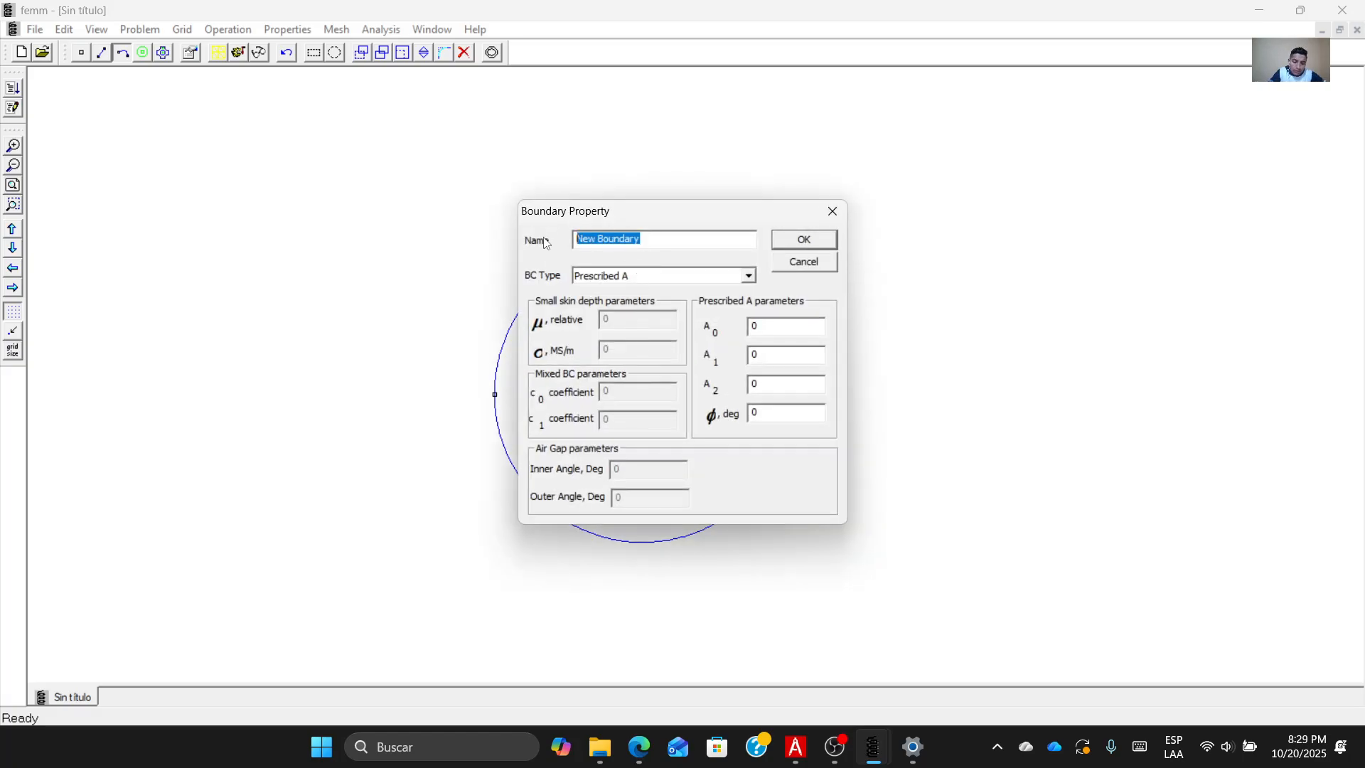
pyautogui.write('FRONTERA GURU')
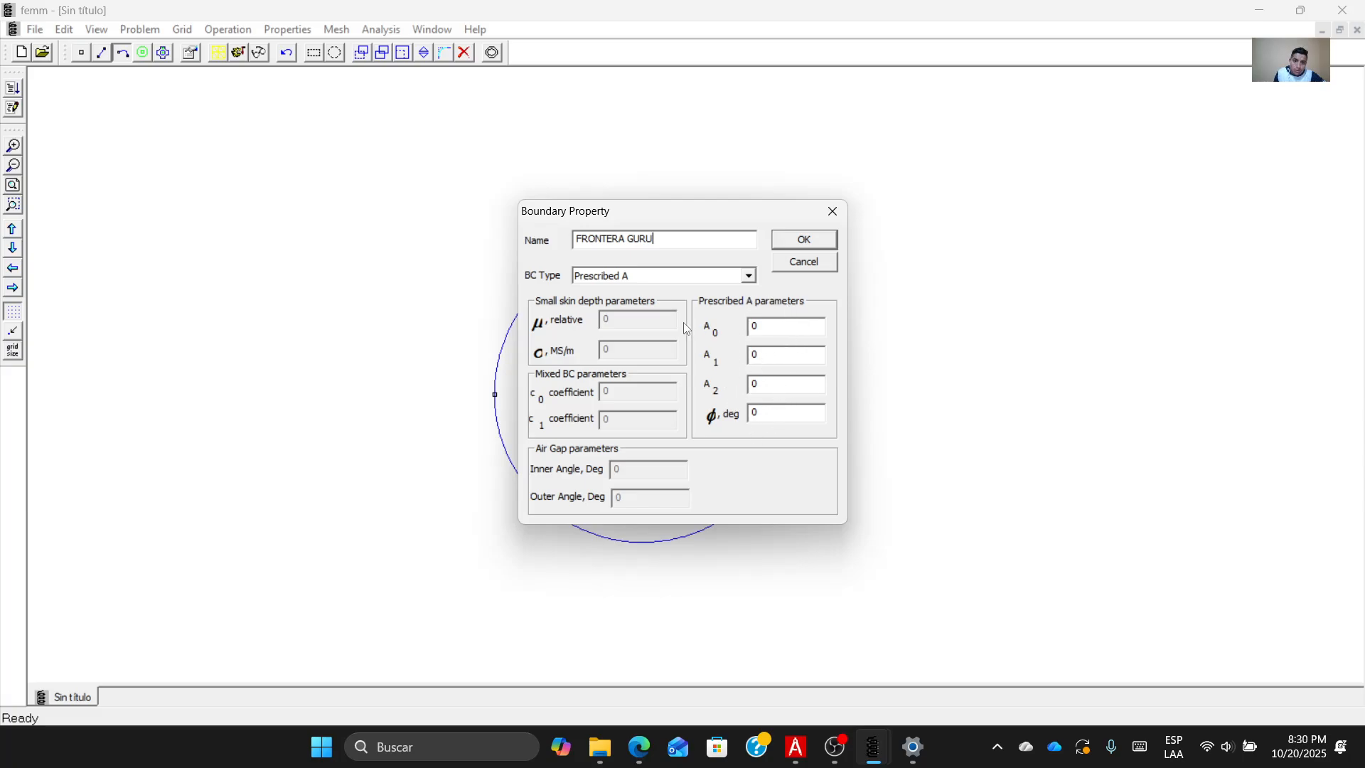
pyautogui.click(750, 279)
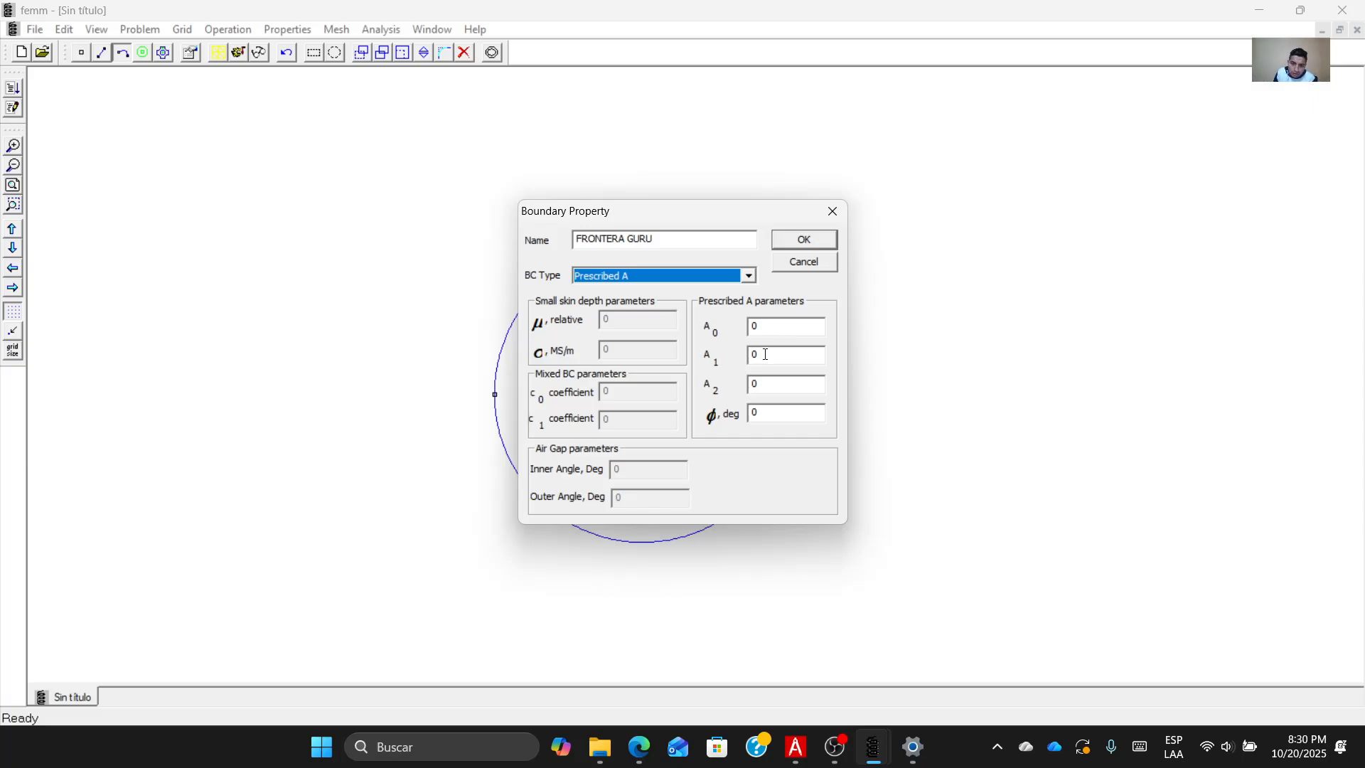
pyautogui.click(815, 241)
pyautogui.click(759, 401)
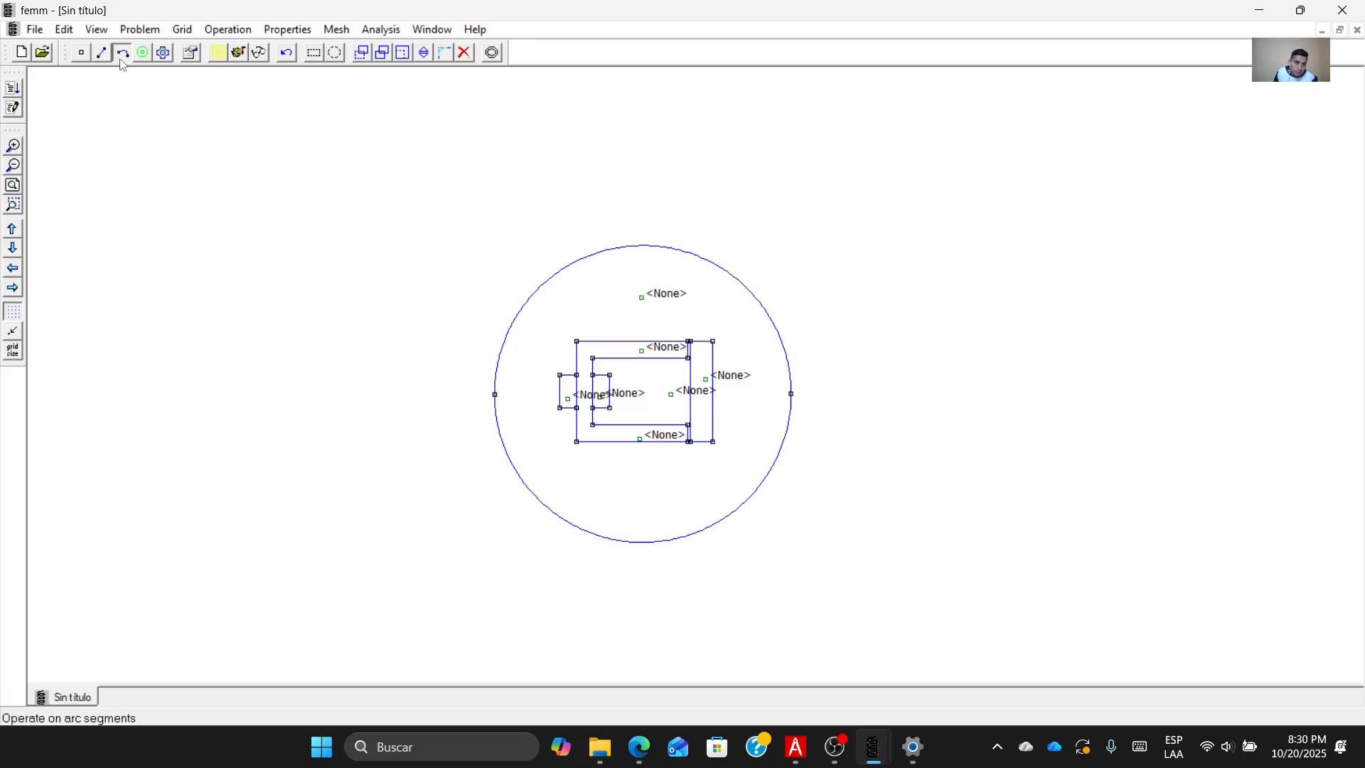
# Assign the FRONTERA GURU boundary condition to the upper and lower arcs of the outer circle.
pyautogui.click(748, 292)
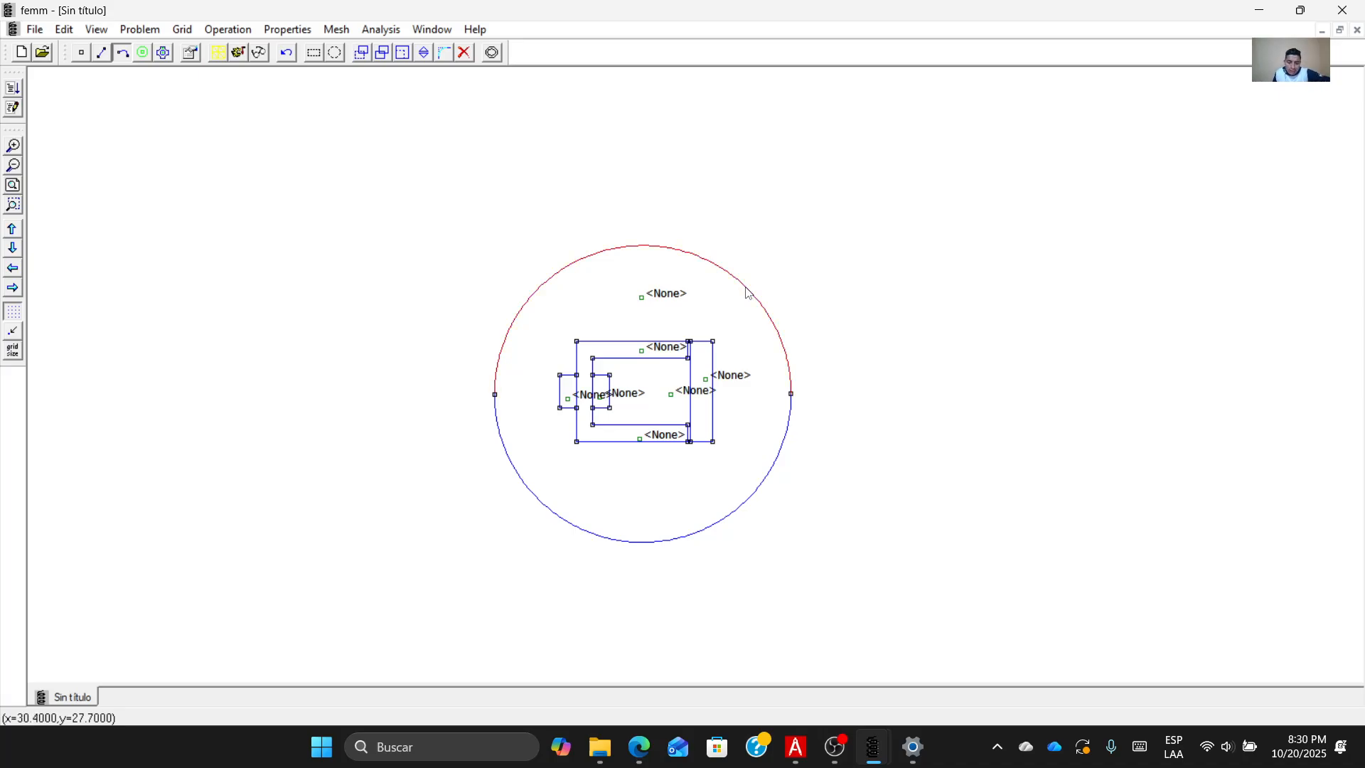
pyautogui.press('space')
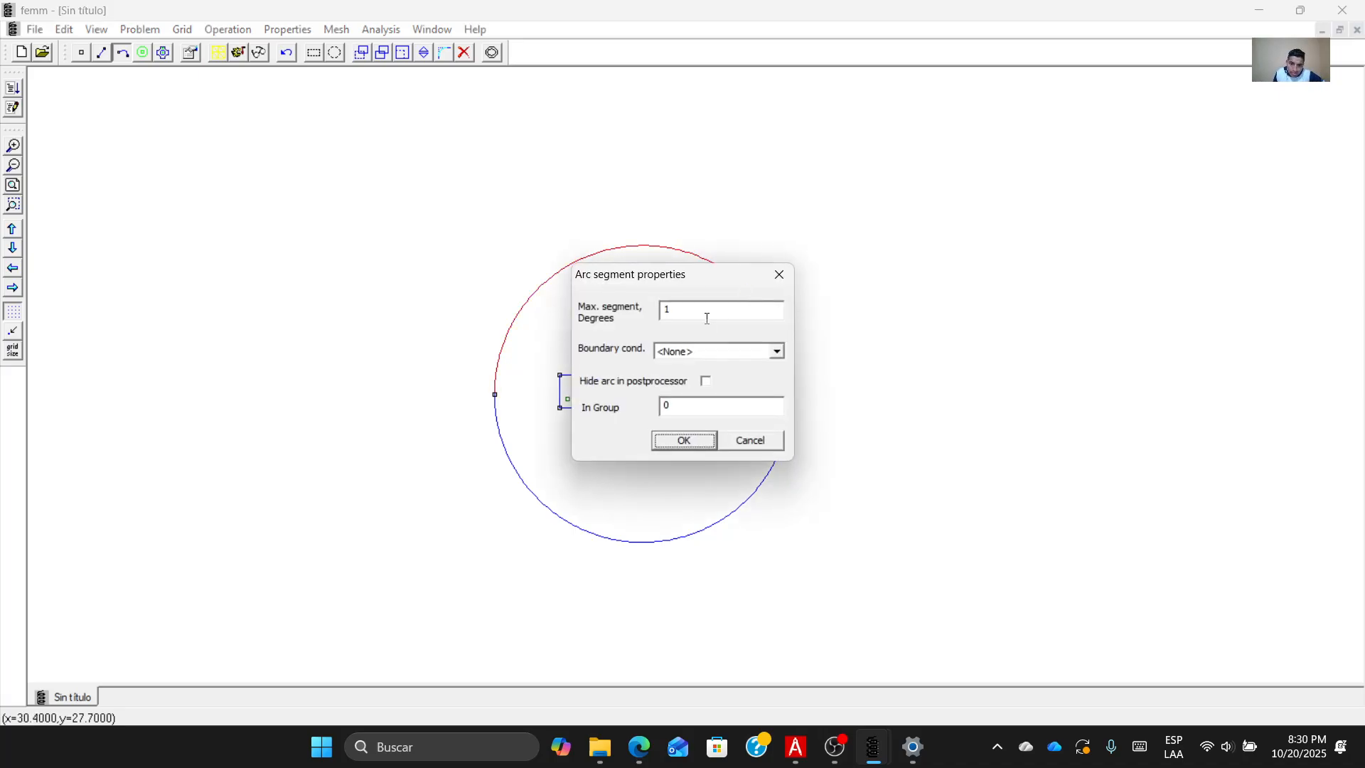
pyautogui.click(713, 353)
pyautogui.click(714, 379)
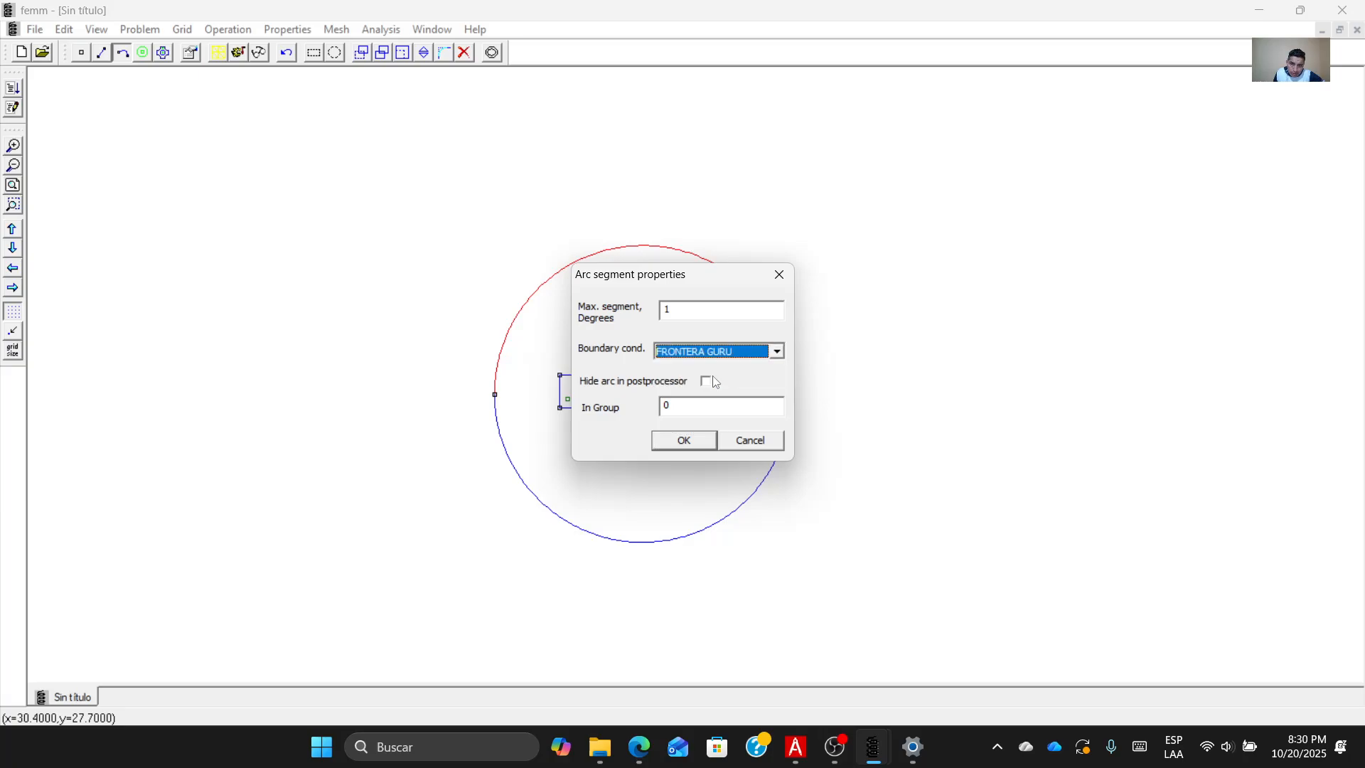
pyautogui.click(697, 447)
pyautogui.click(773, 478)
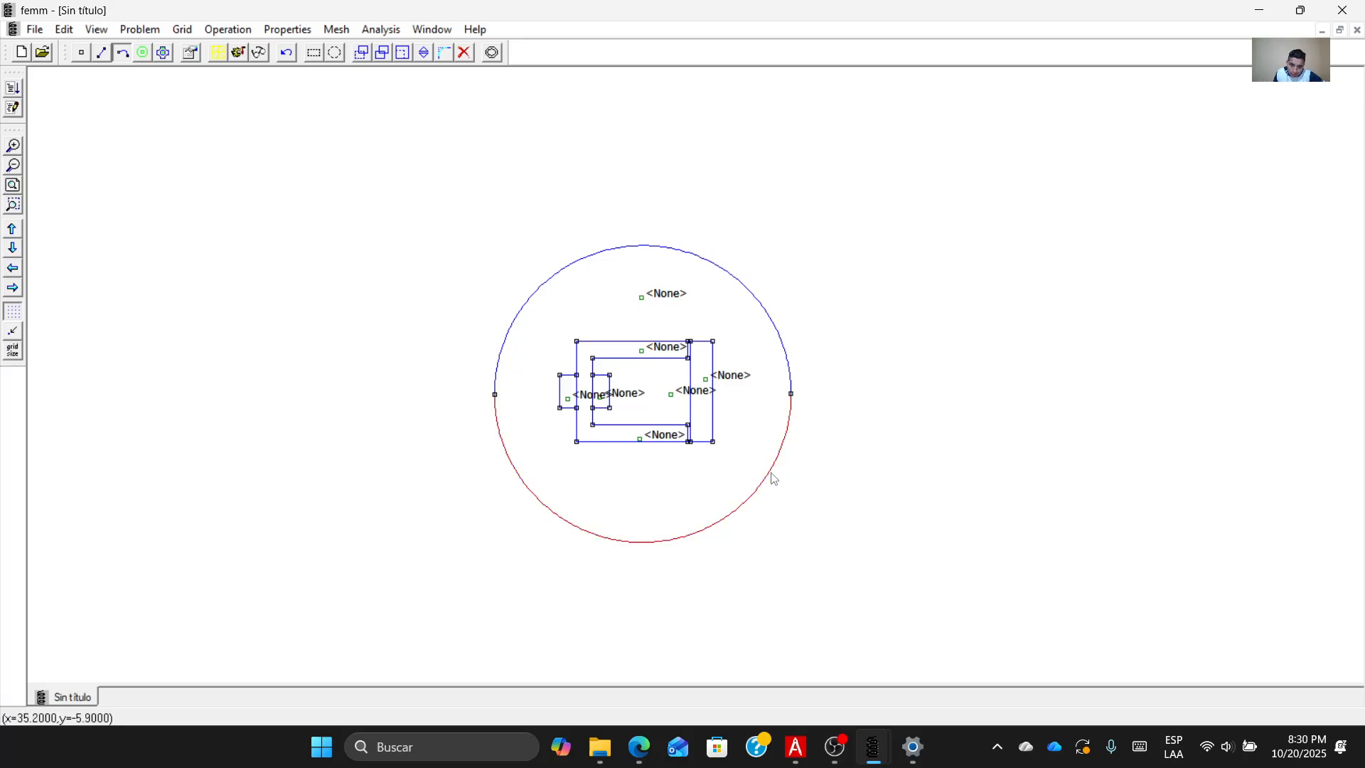
pyautogui.press('space')
pyautogui.click(721, 363)
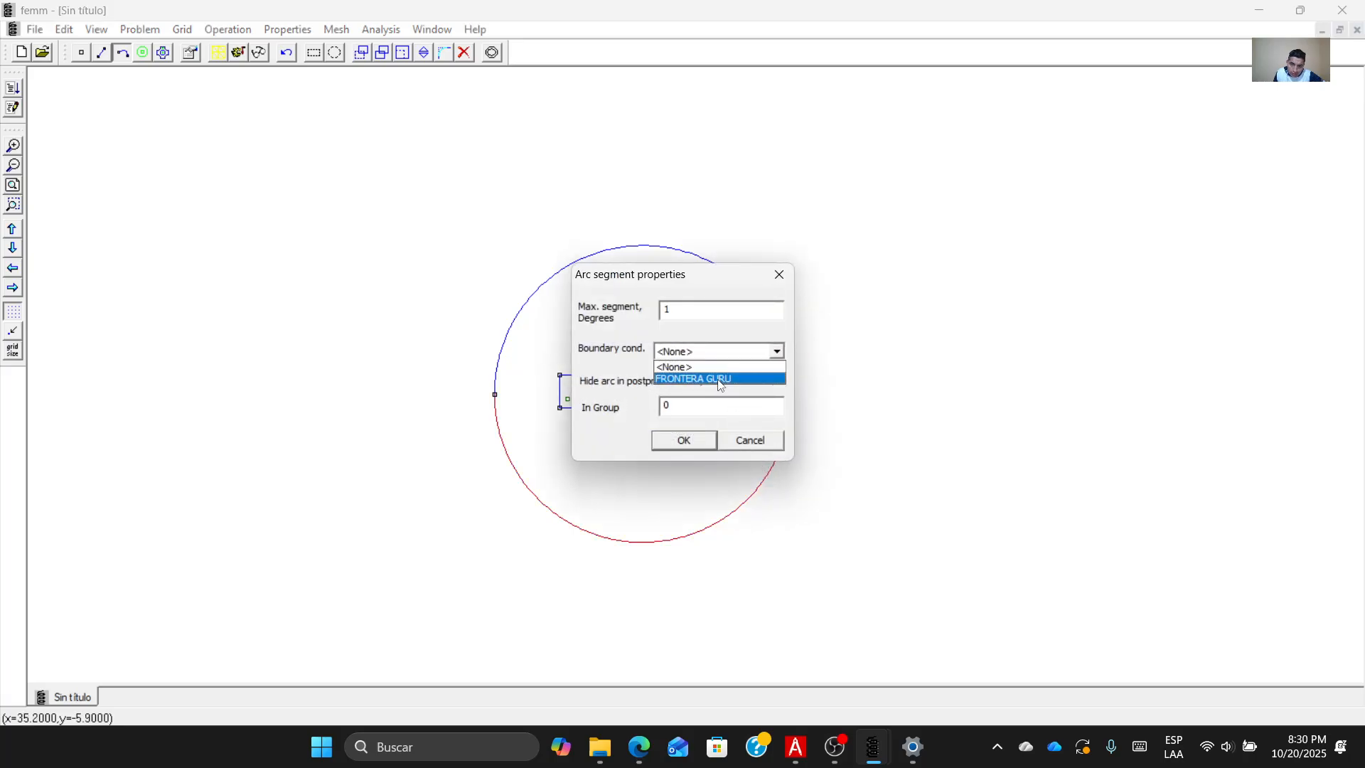
pyautogui.click(716, 378)
pyautogui.click(696, 446)
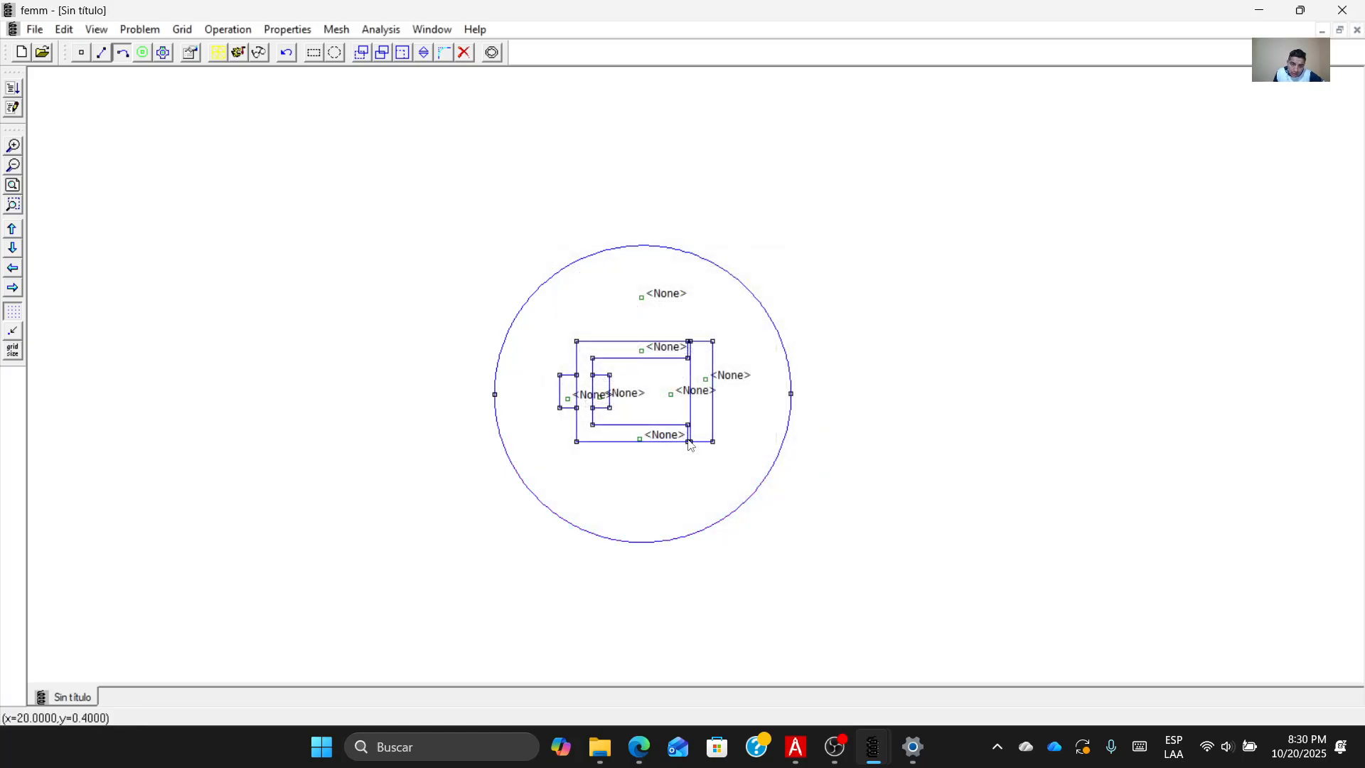
# Add Air and the 16 AWG copper magnet wire from the materials library to the model materials.
pyautogui.click(288, 32)
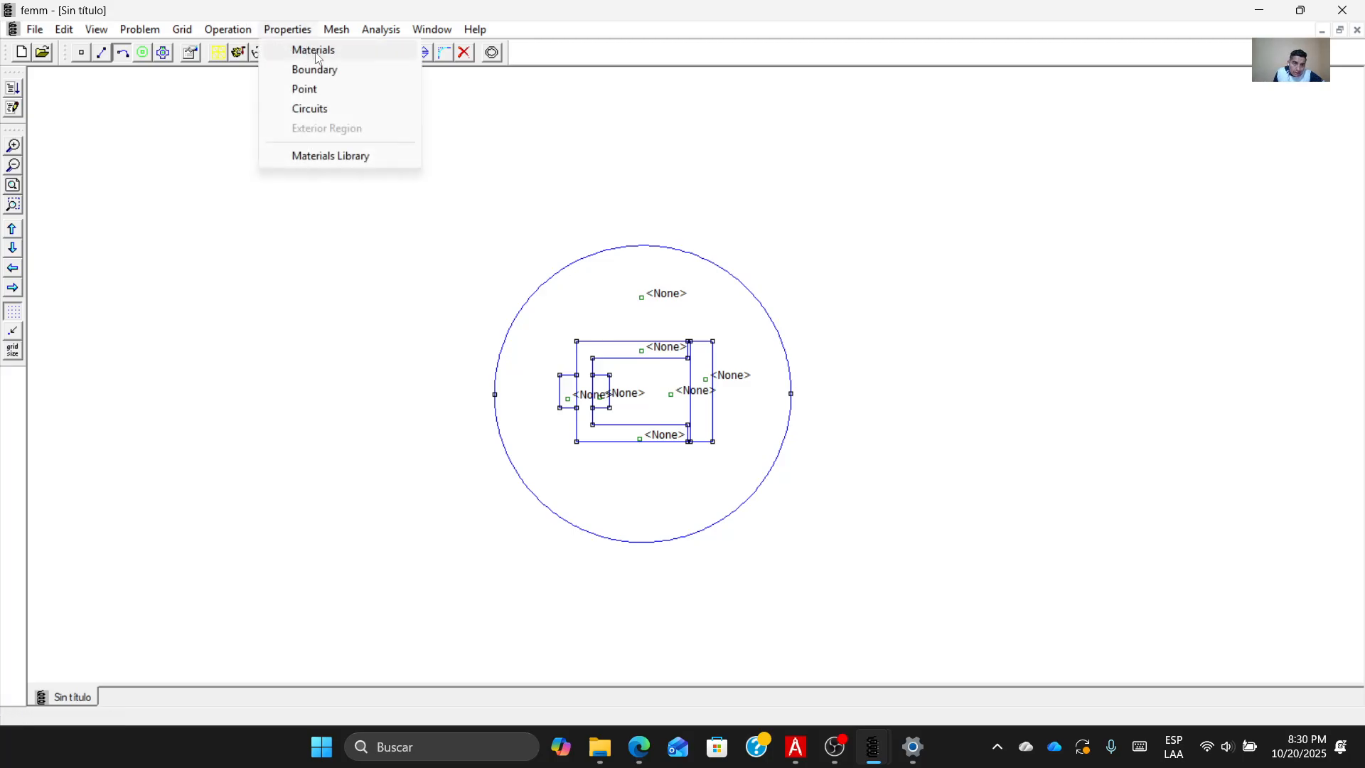
pyautogui.click(361, 158)
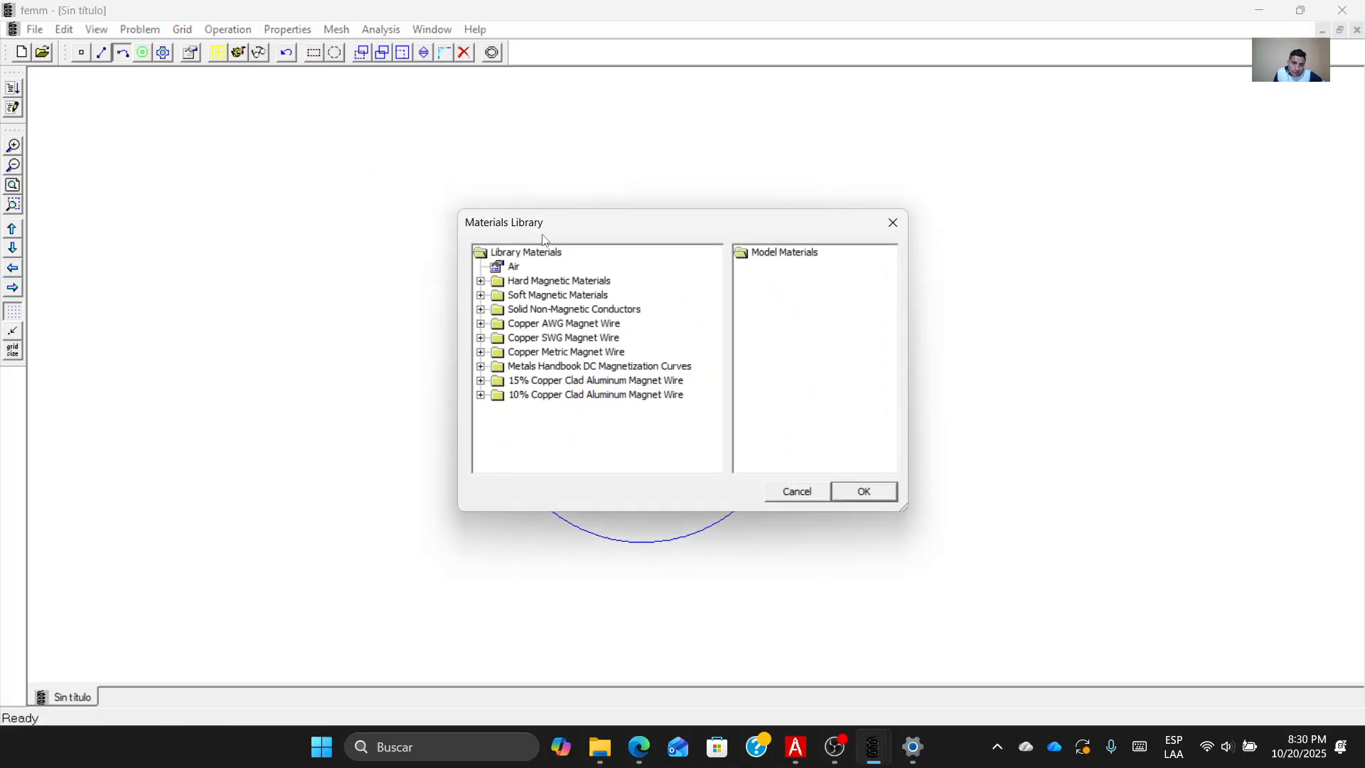
pyautogui.click(513, 268)
pyautogui.moveTo(503, 276); pyautogui.dragTo(775, 327)
pyautogui.click(481, 323)
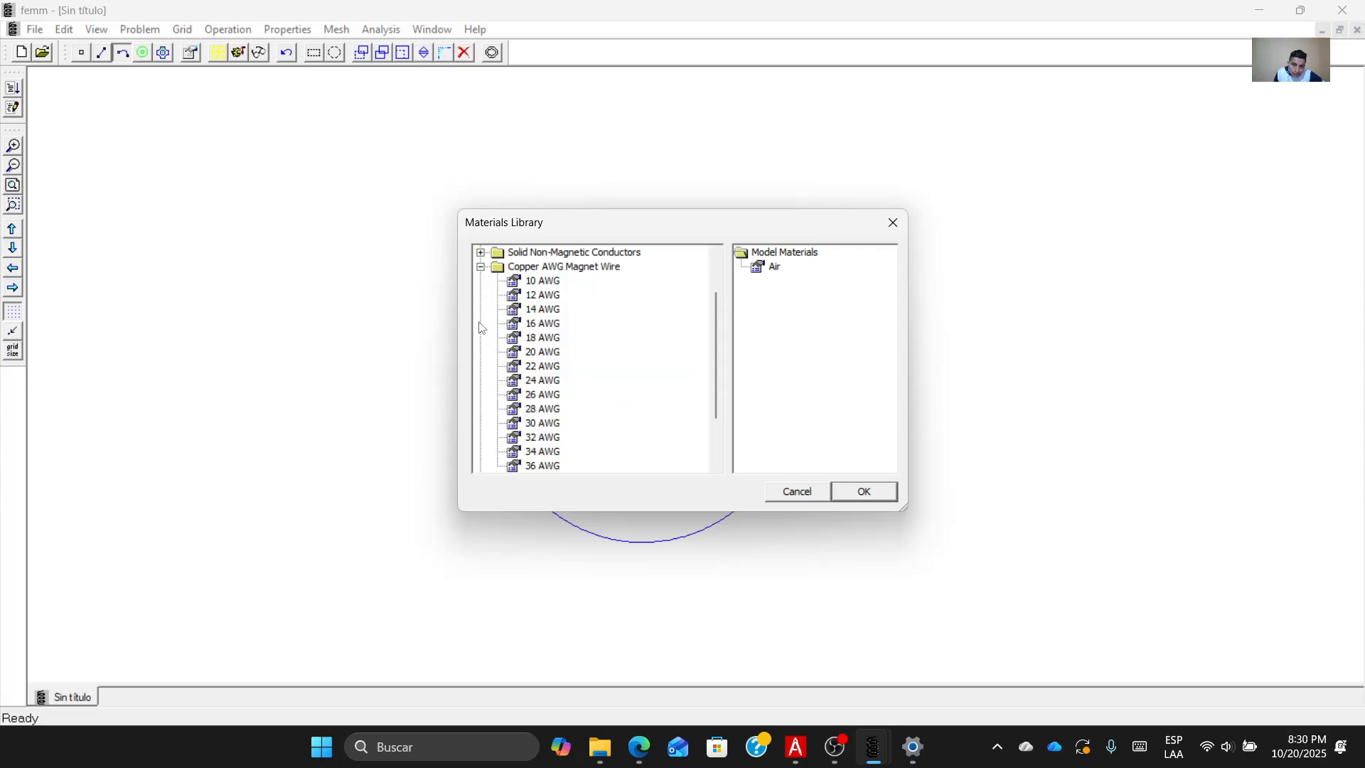
pyautogui.click(534, 329)
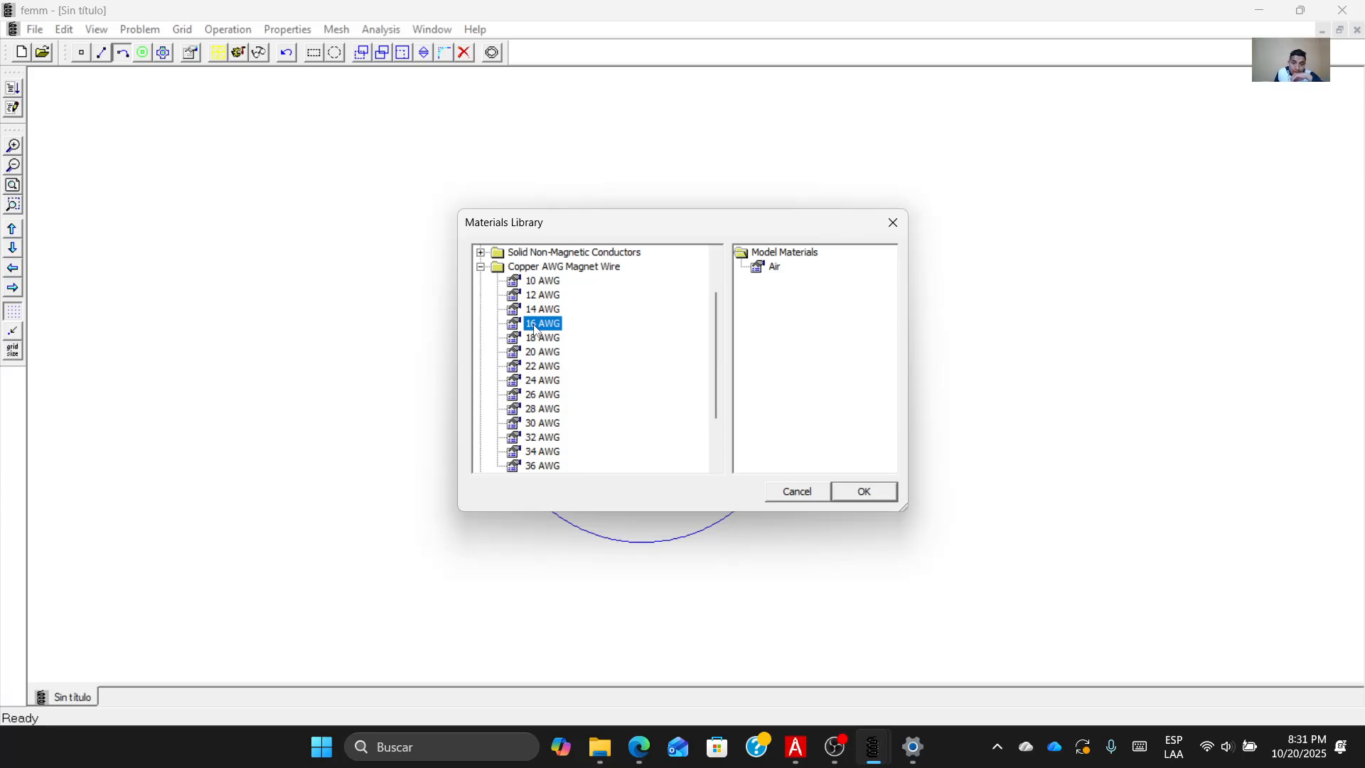
pyautogui.moveTo(534, 329); pyautogui.dragTo(758, 348)
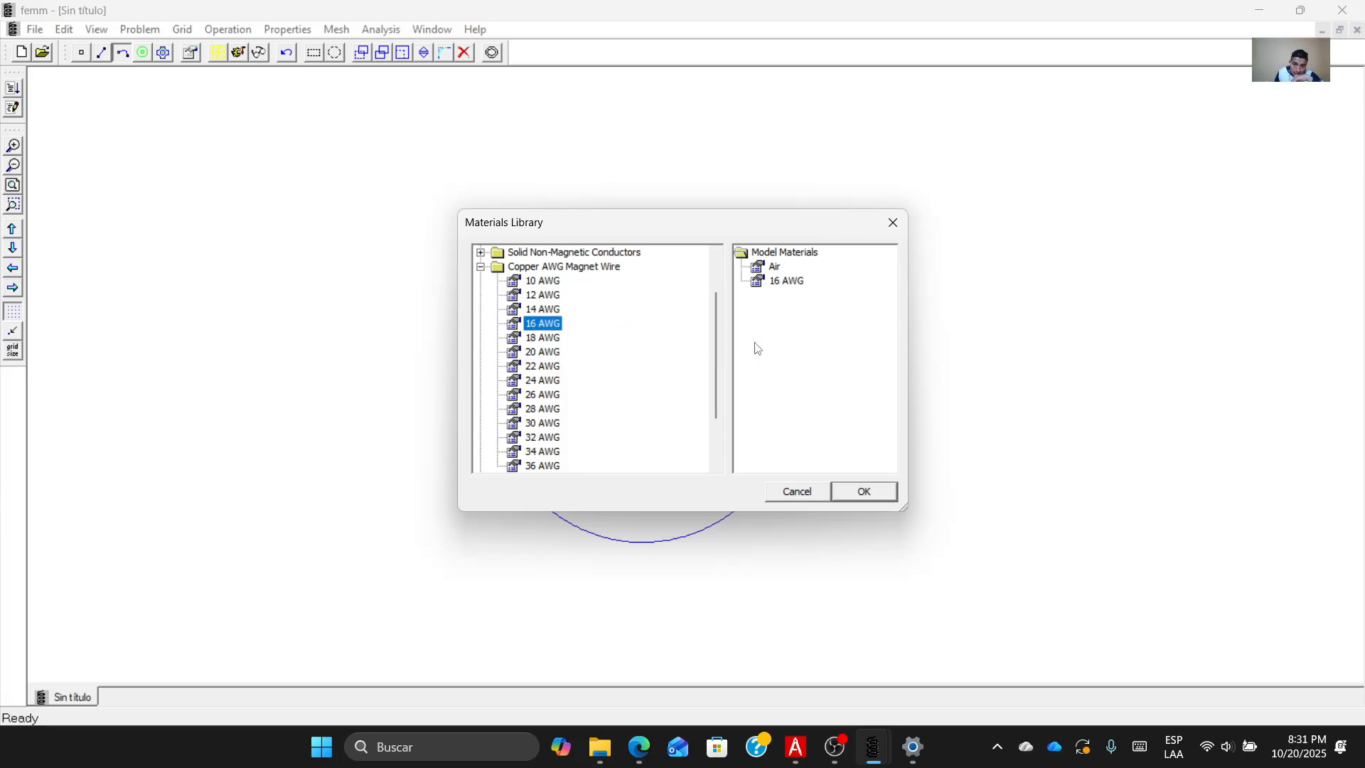
pyautogui.click(844, 499)
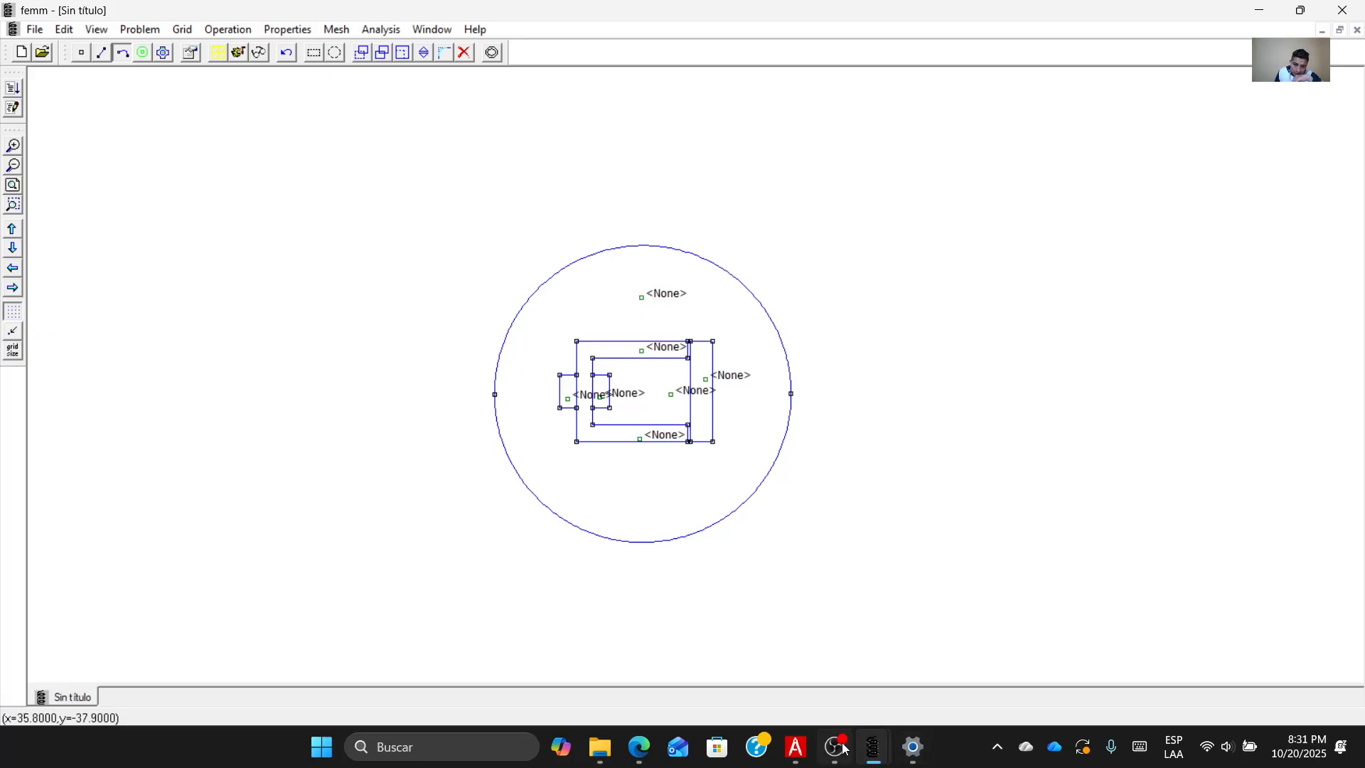
# Switch to EJERCICIO_GURU.pdf in PDF Architect and examine the magnetization curve in Figura 2.19.
pyautogui.click(806, 750)
pyautogui.scroll(3, 716, 474)
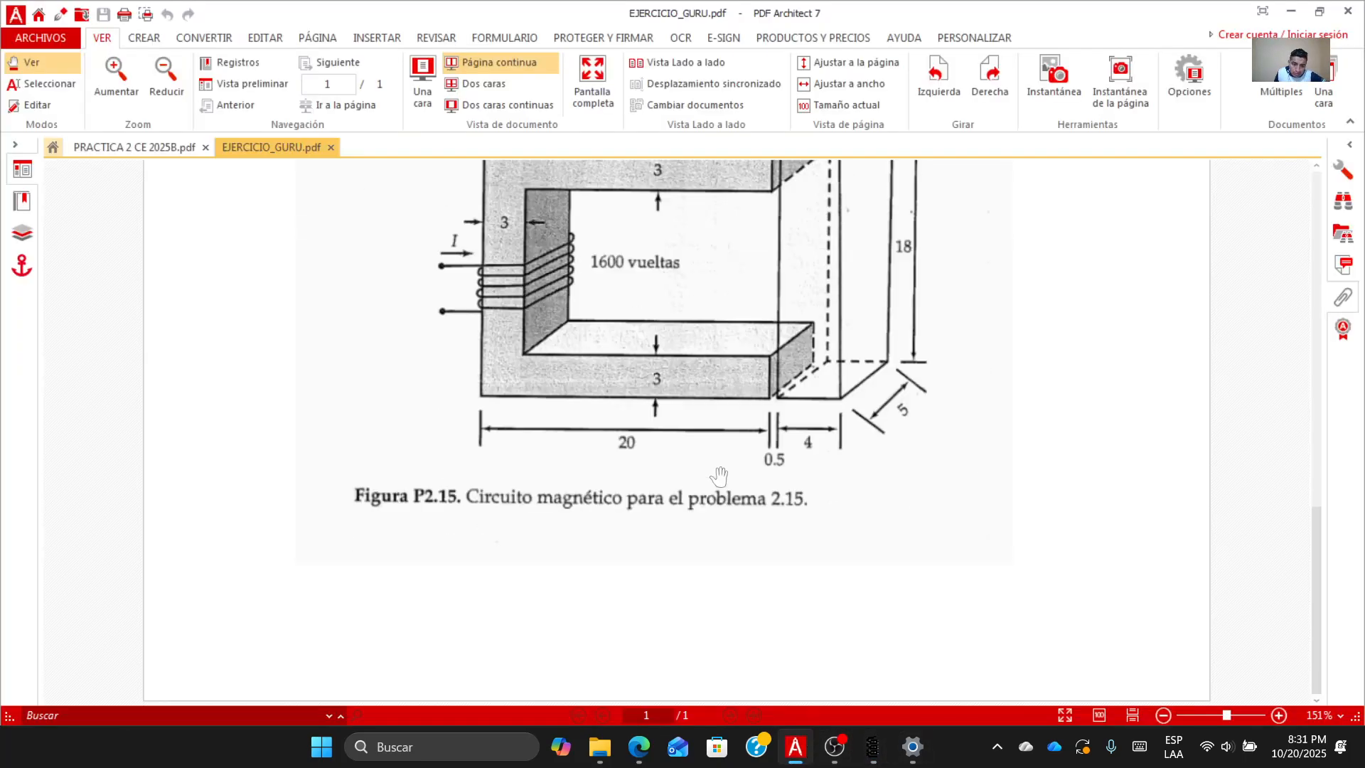
pyautogui.scroll(10, 715, 476)
pyautogui.scroll(-3, 715, 476)
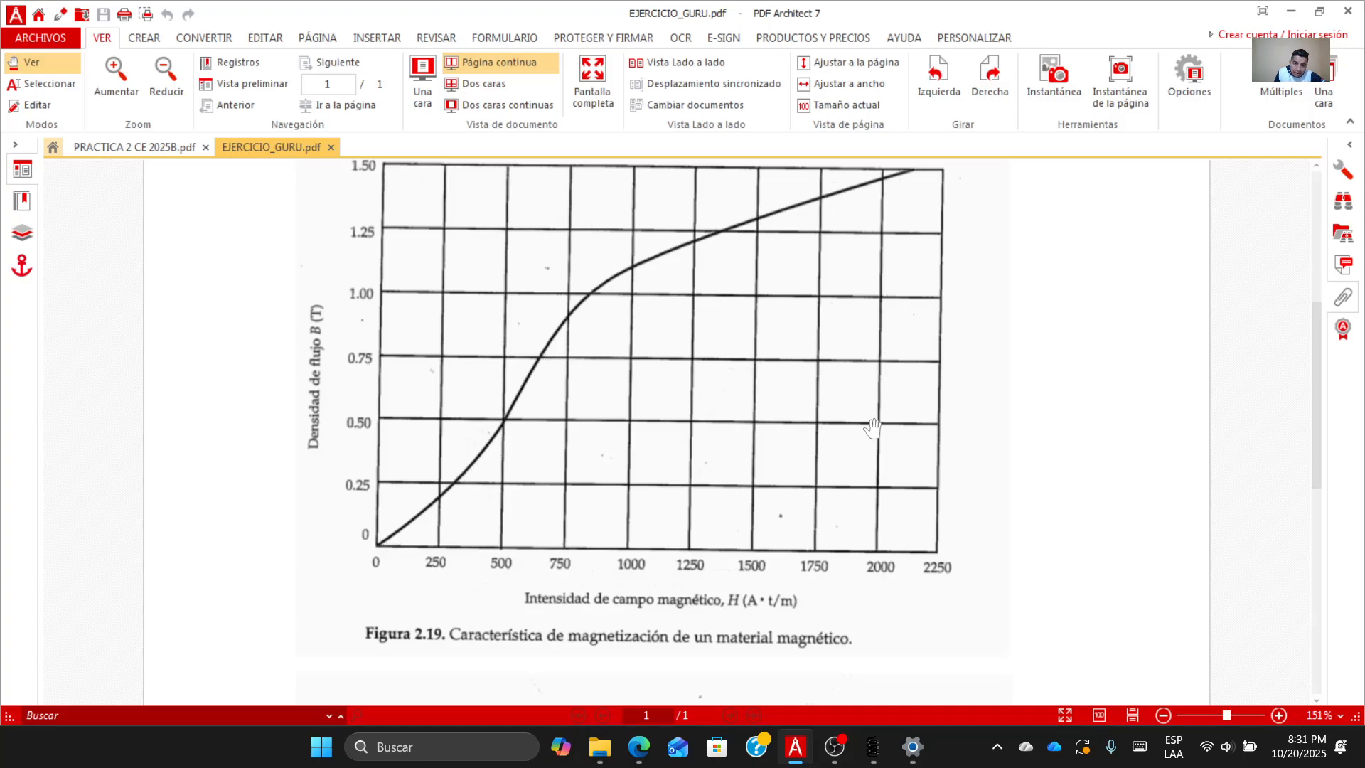
pyautogui.scroll(2, 806, 519)
pyautogui.scroll(-1, 805, 520)
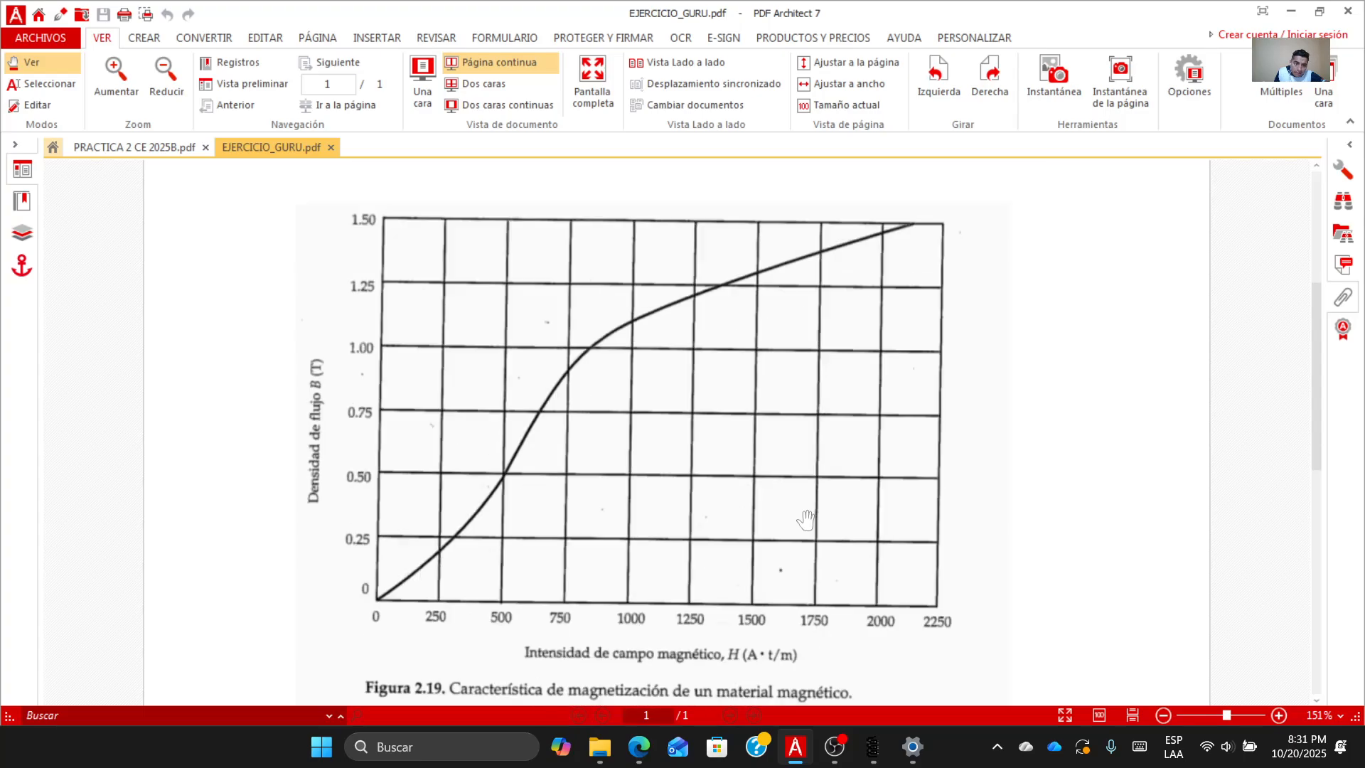
pyautogui.scroll(2, 806, 522)
pyautogui.scroll(-3, 806, 526)
pyautogui.scroll(1, 805, 541)
pyautogui.scroll(4, 805, 540)
pyautogui.scroll(-4, 786, 578)
pyautogui.click(590, 763)
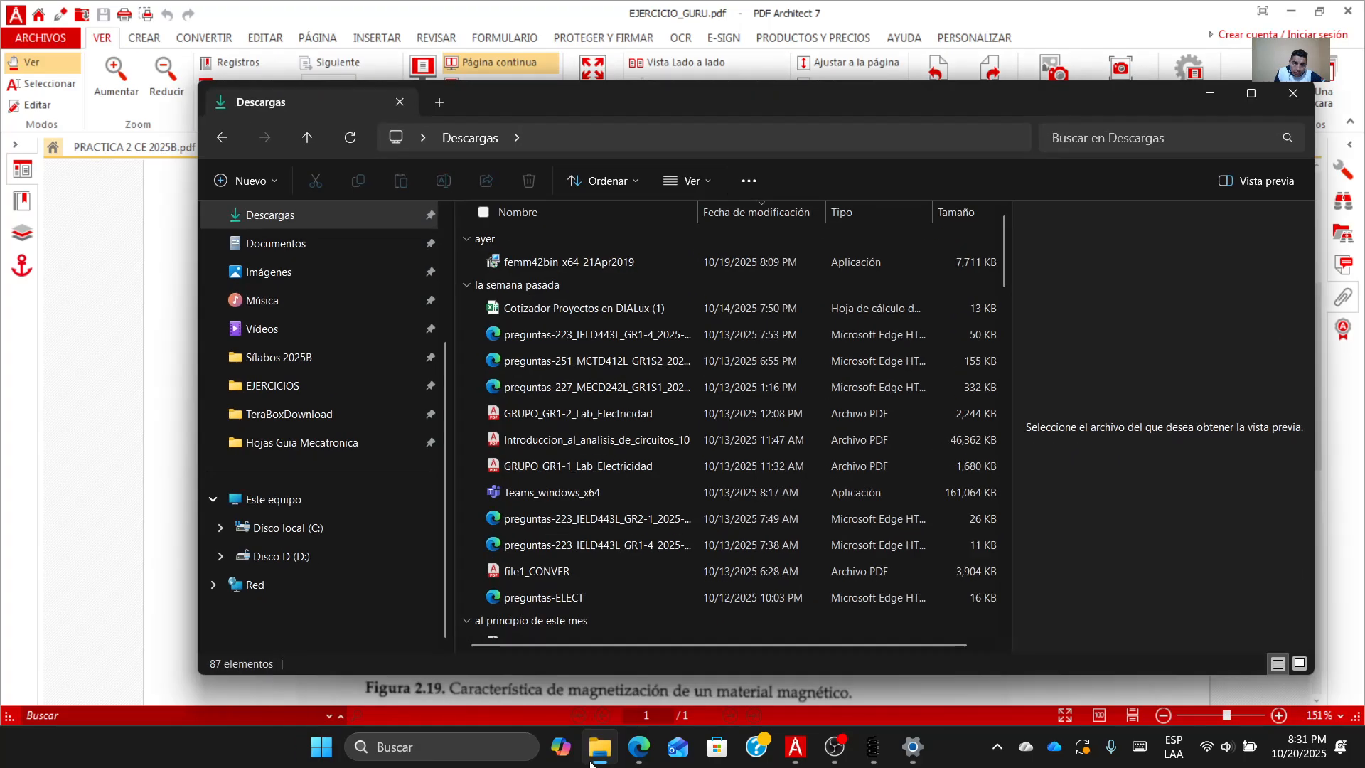
pyautogui.click(590, 762)
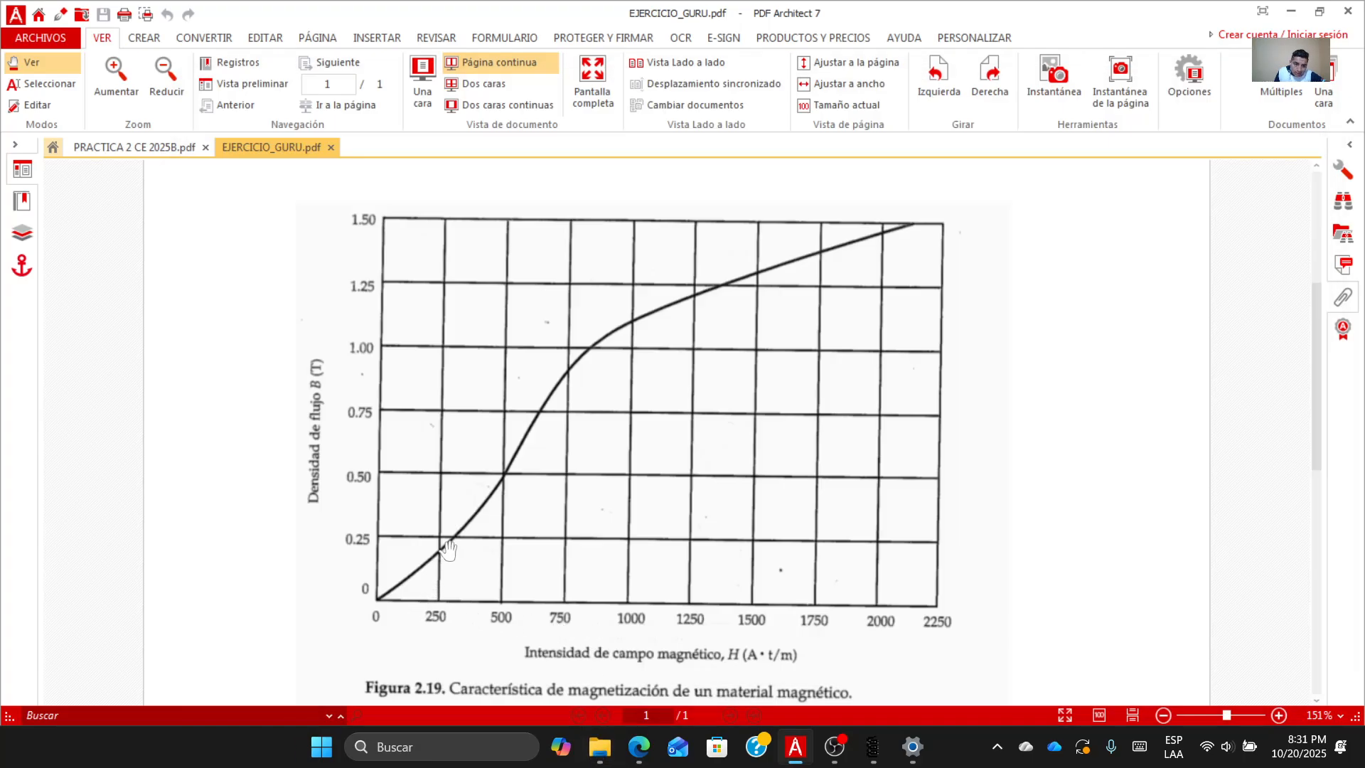
# Open Curva_Guru (1) from the EJERCICIOS folder, review its B and H values, and return to the magnetization curve in the PDF.
pyautogui.click(609, 740)
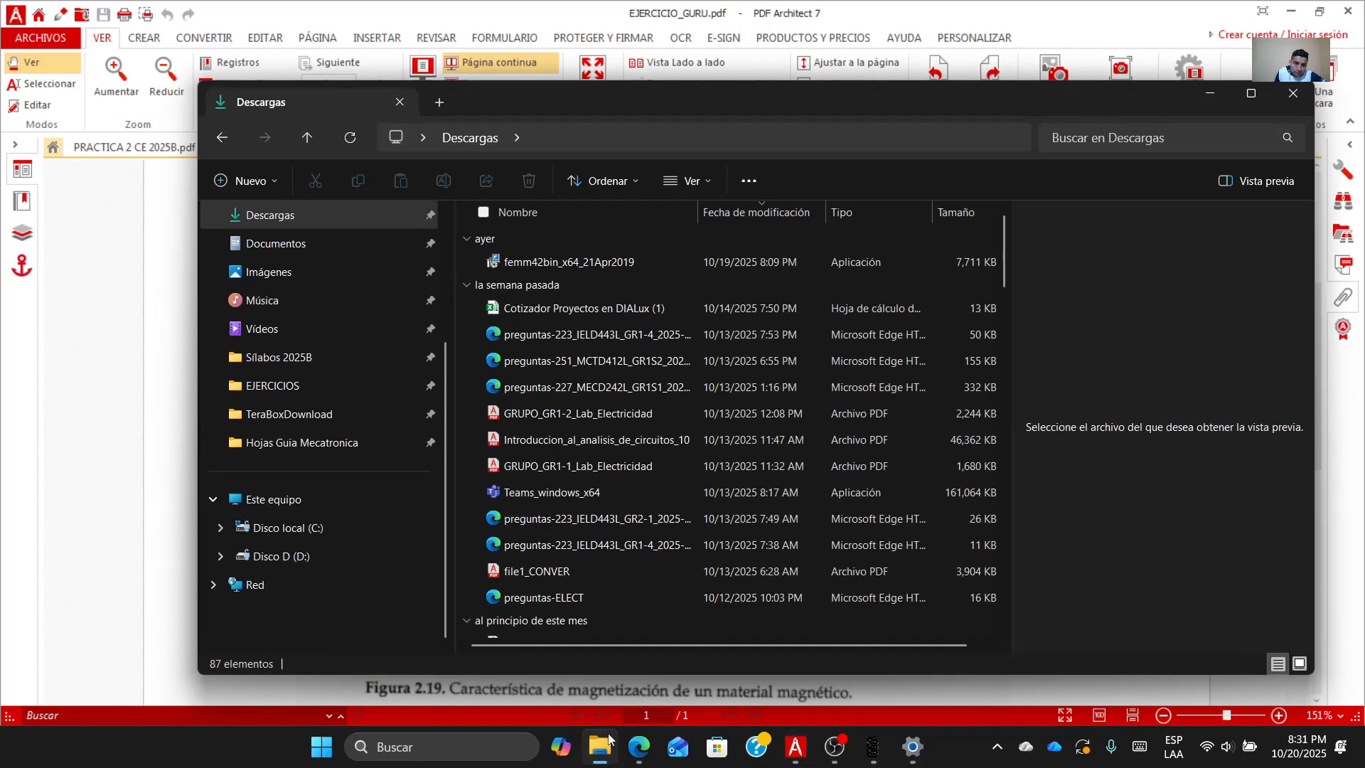
pyautogui.click(330, 385)
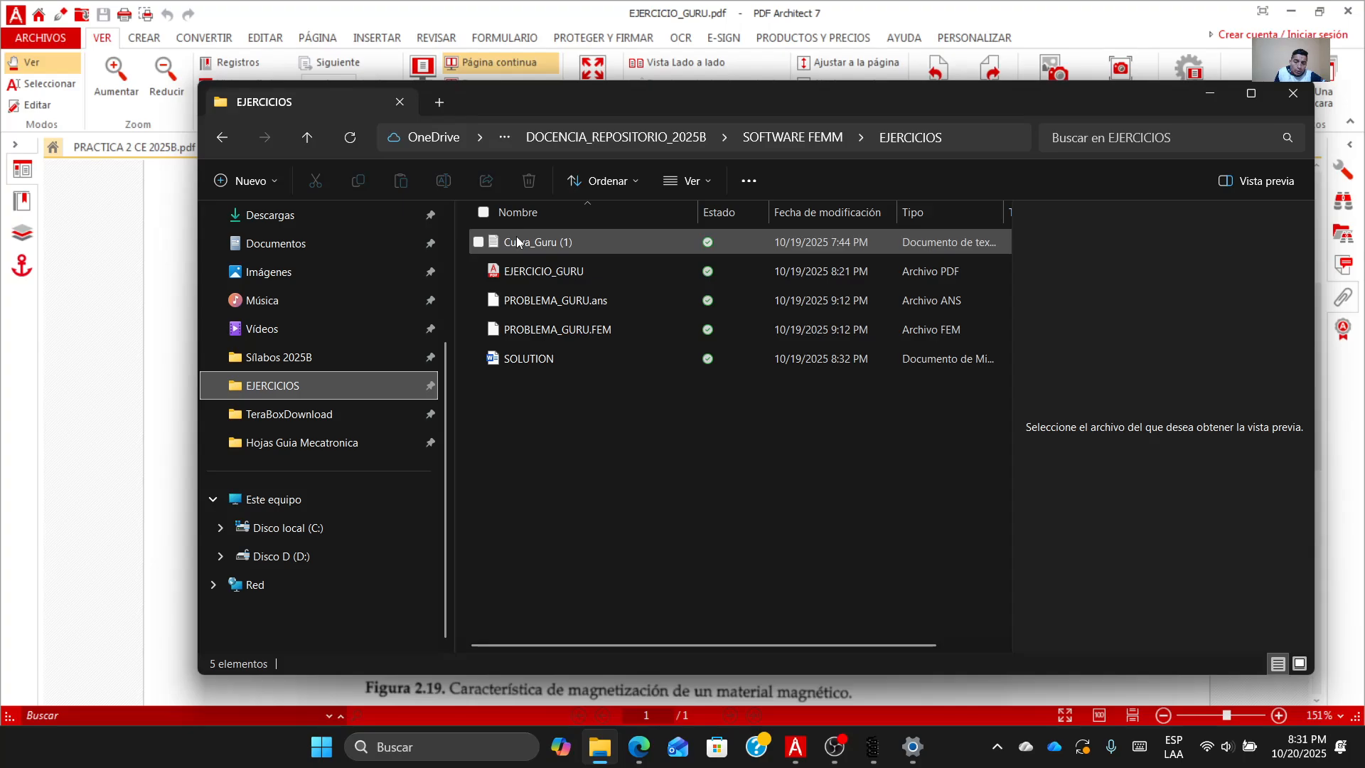
pyautogui.click(533, 247)
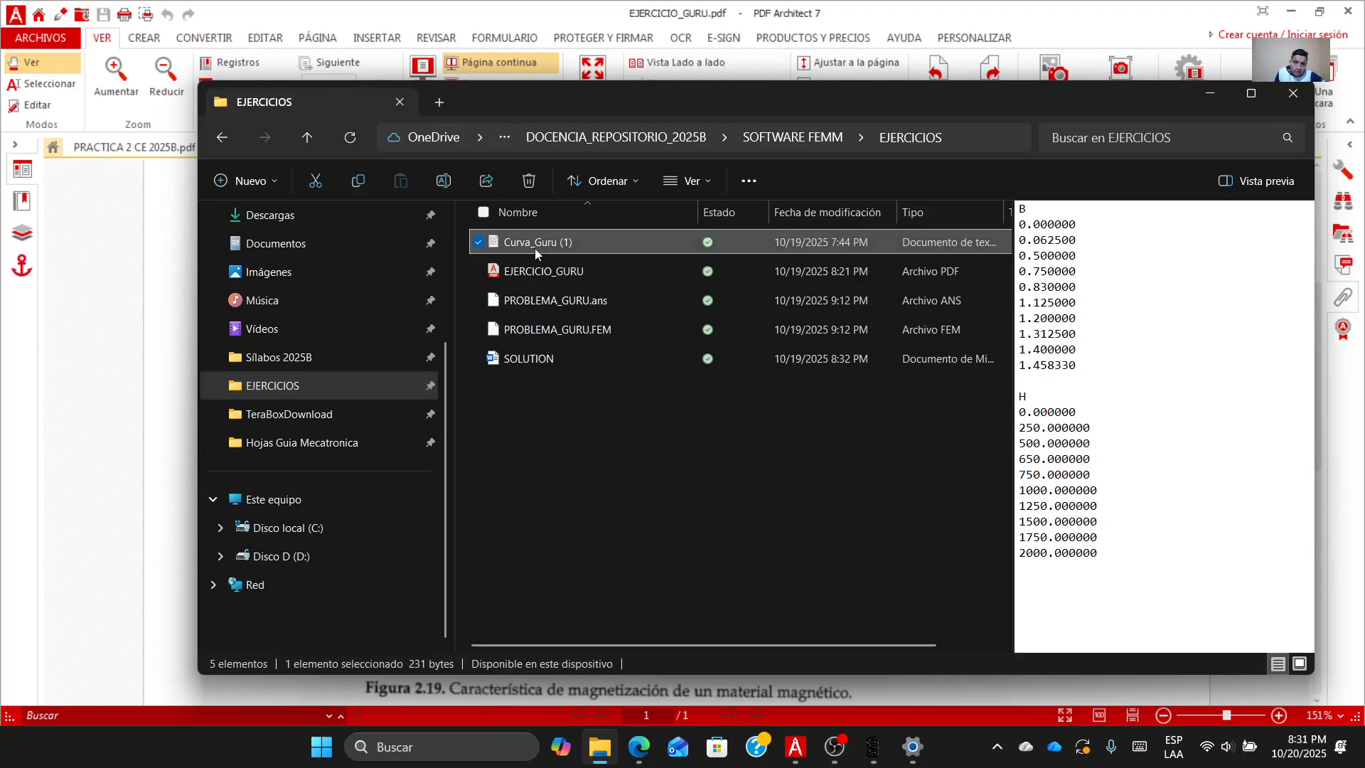
pyautogui.doubleClick(534, 249)
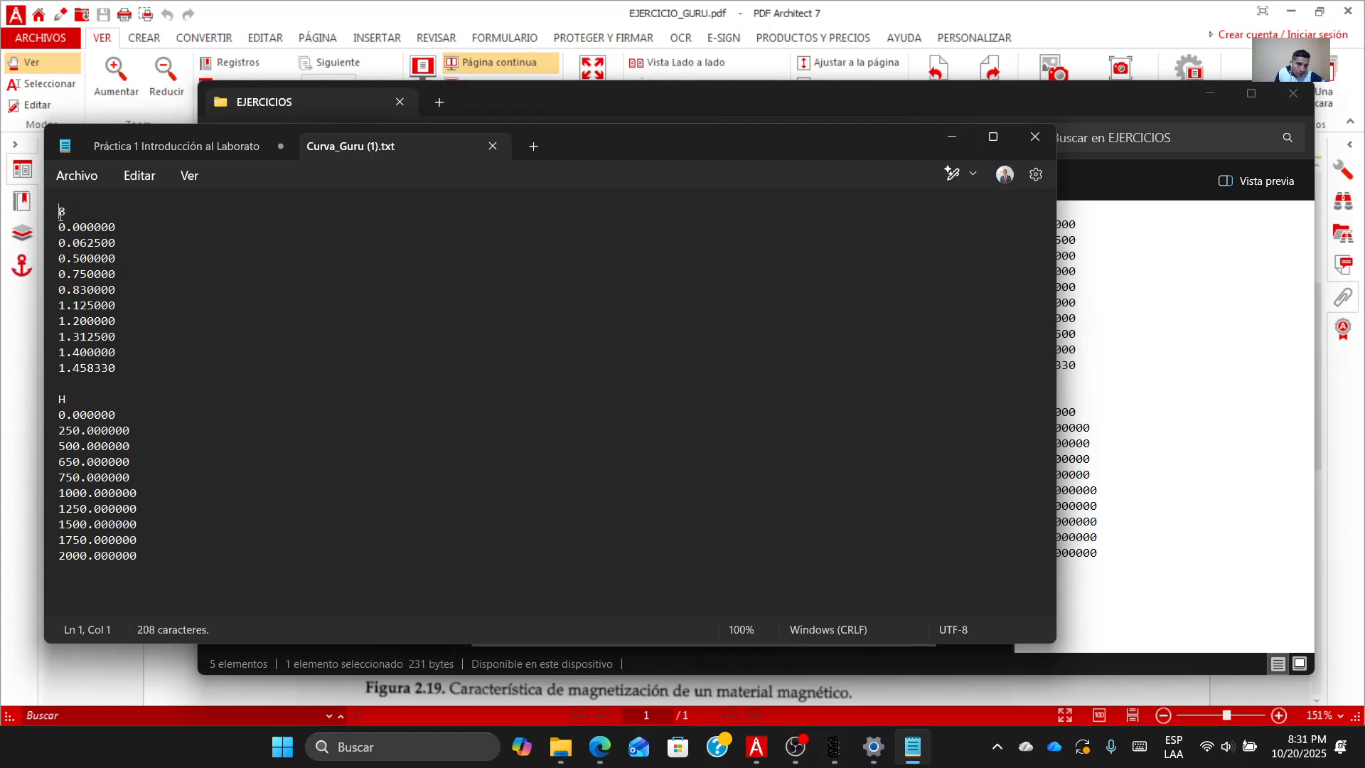
pyautogui.moveTo(60, 211); pyautogui.dragTo(150, 556)
pyautogui.click(187, 536)
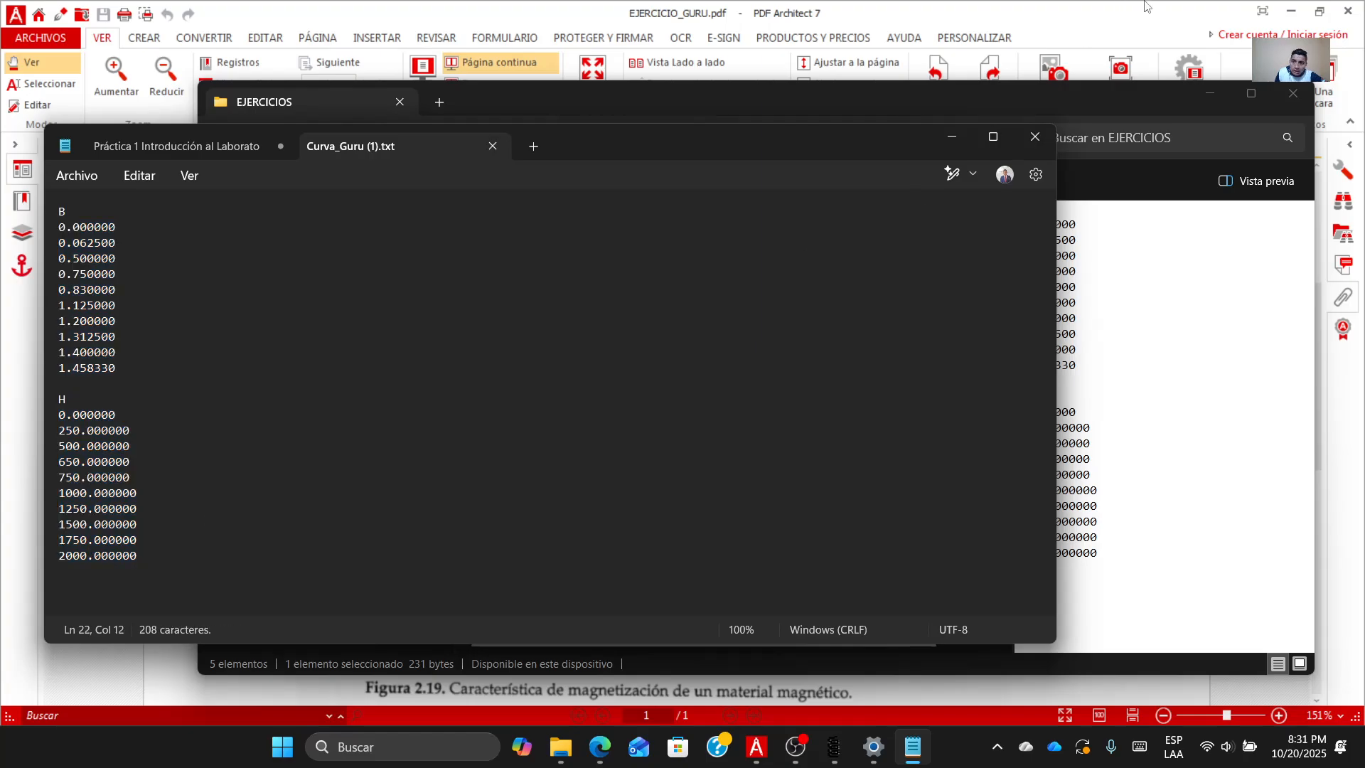
pyautogui.click(1066, 3)
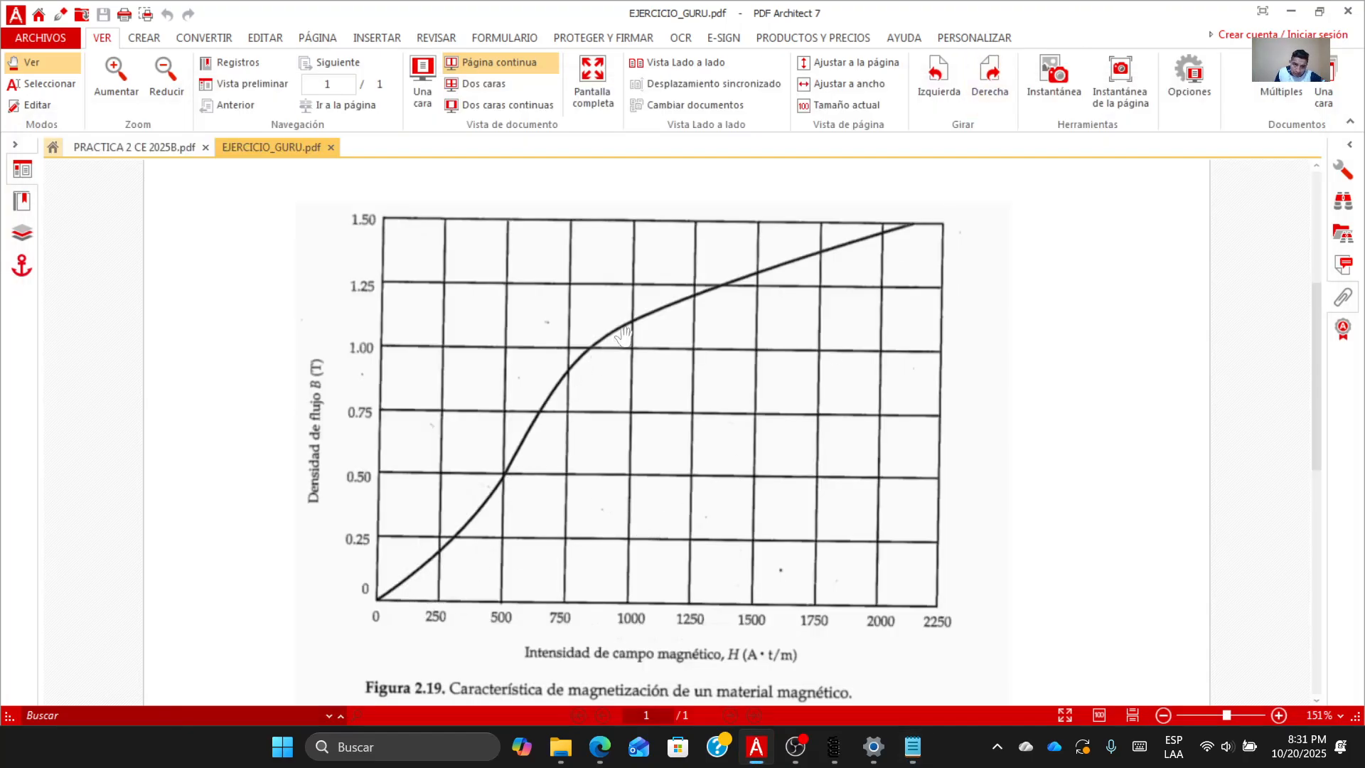
# Switch to the untitled FEMM model and add a material named CURVA GURU with a Nonlinear B-H Curve.
pyautogui.moveTo(834, 747)
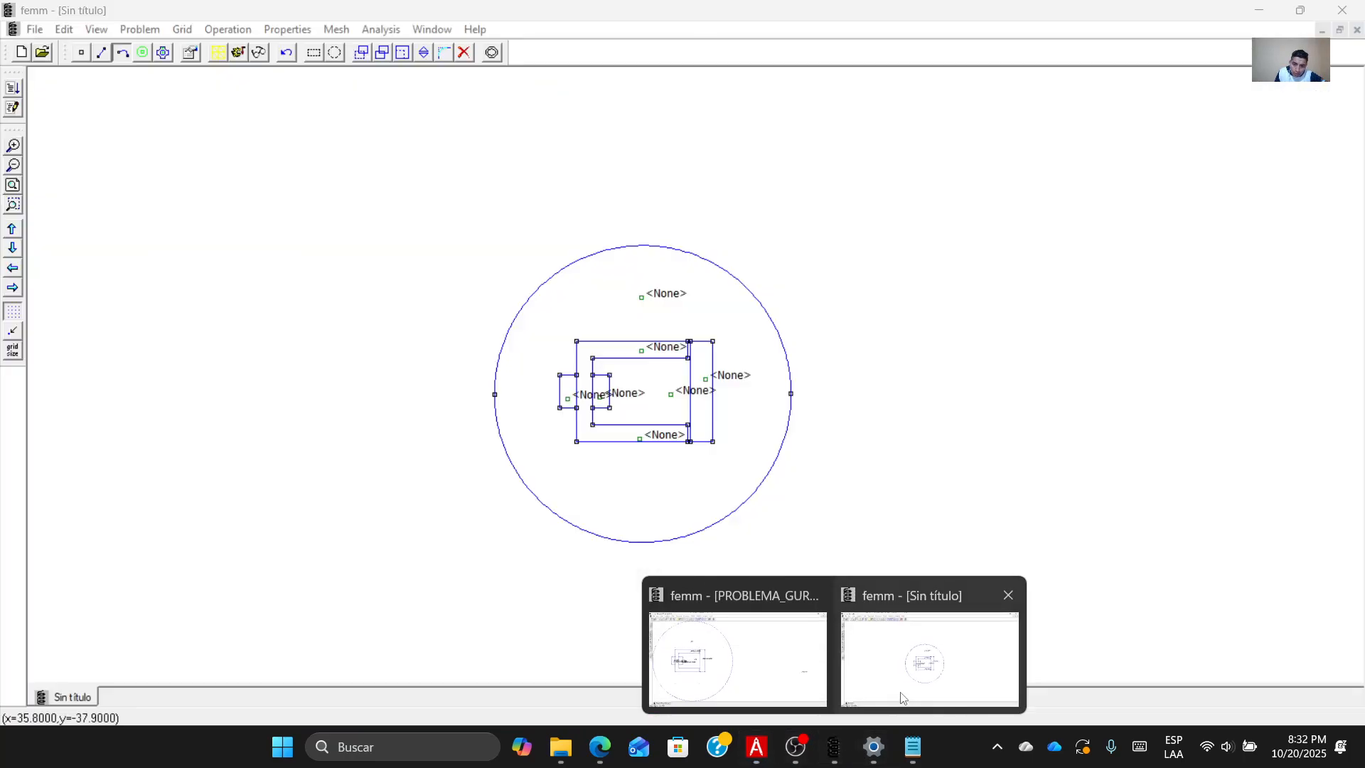
pyautogui.click(902, 699)
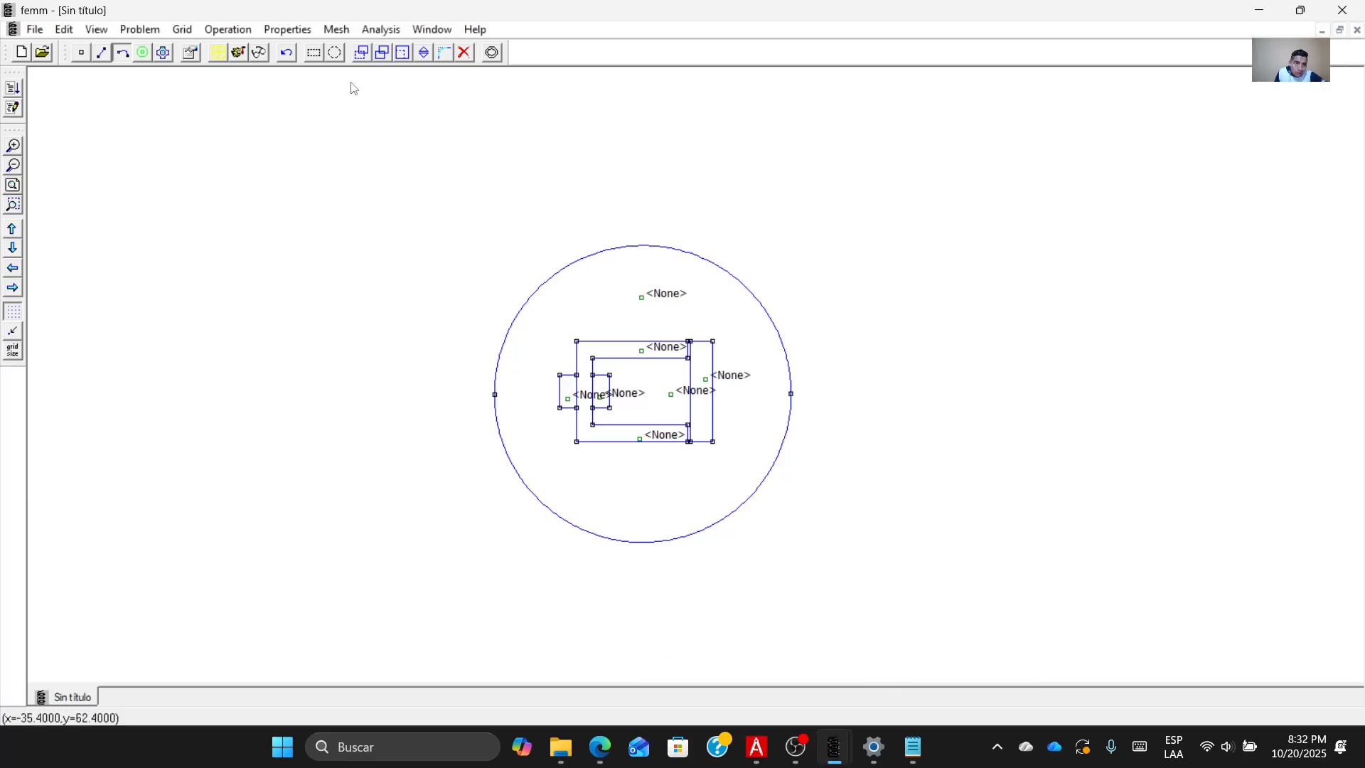
pyautogui.click(299, 30)
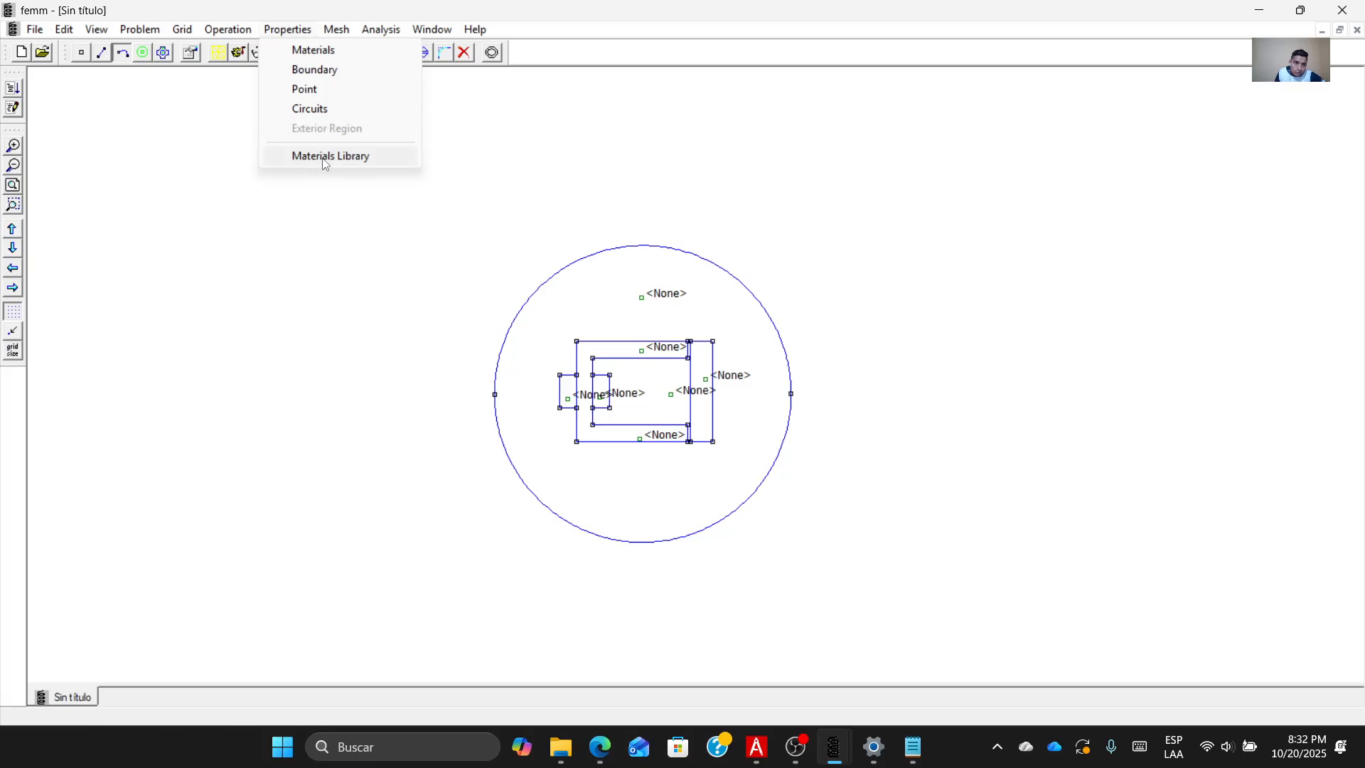
pyautogui.click(344, 60)
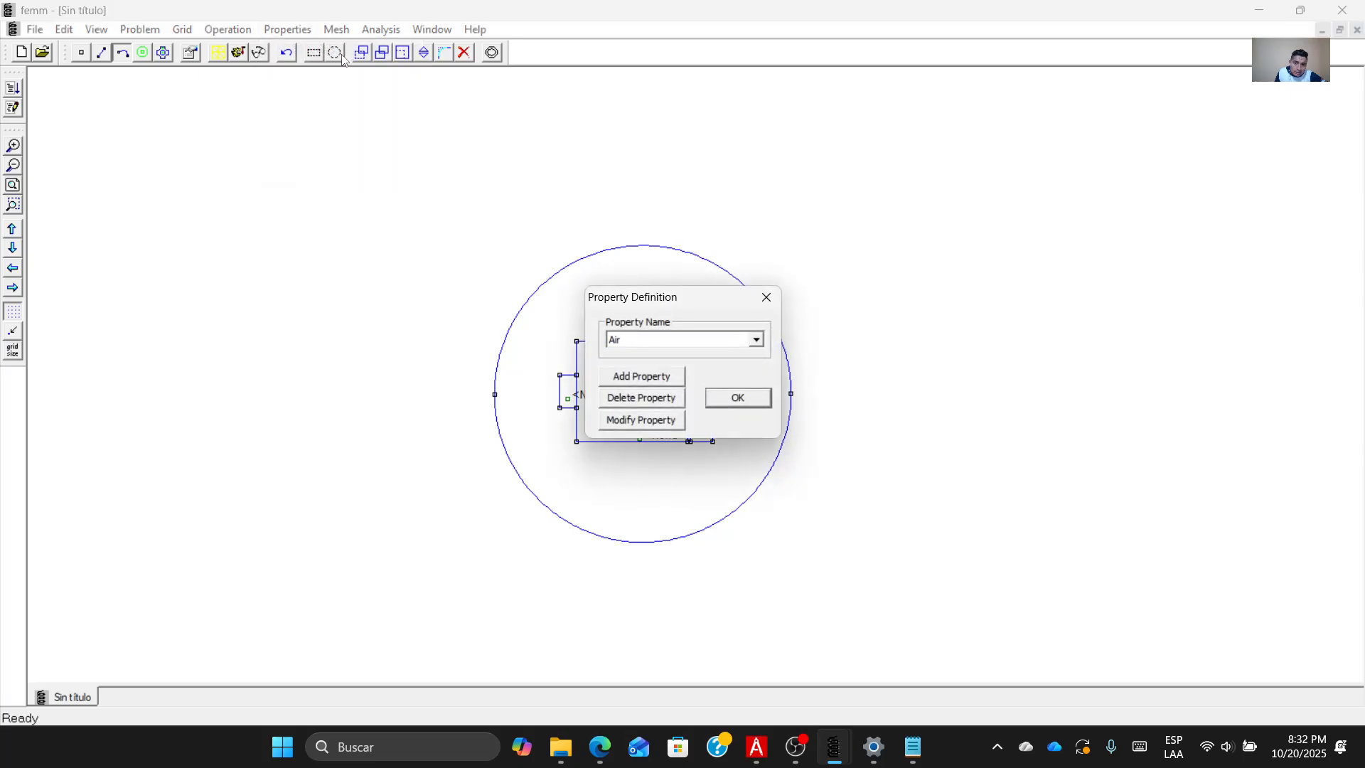
pyautogui.click(651, 381)
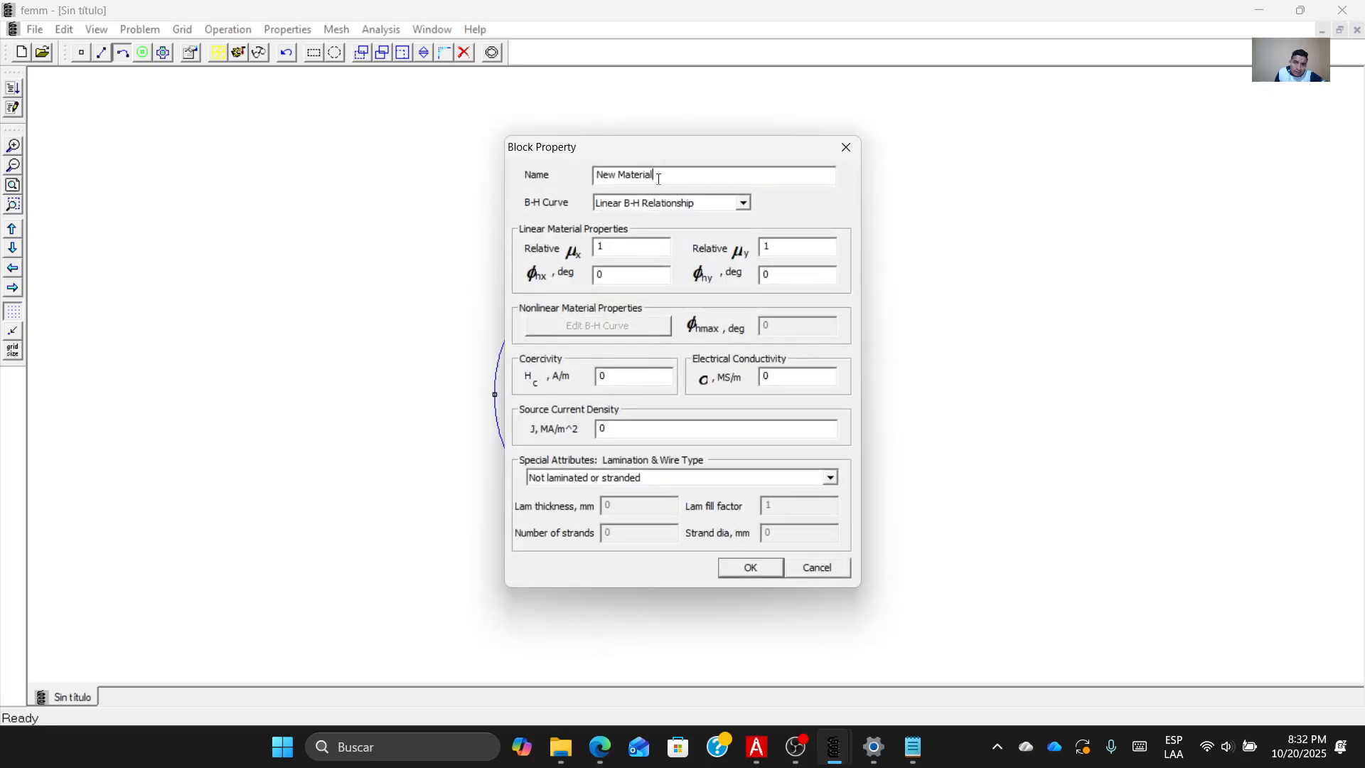
pyautogui.moveTo(659, 179); pyautogui.dragTo(506, 186)
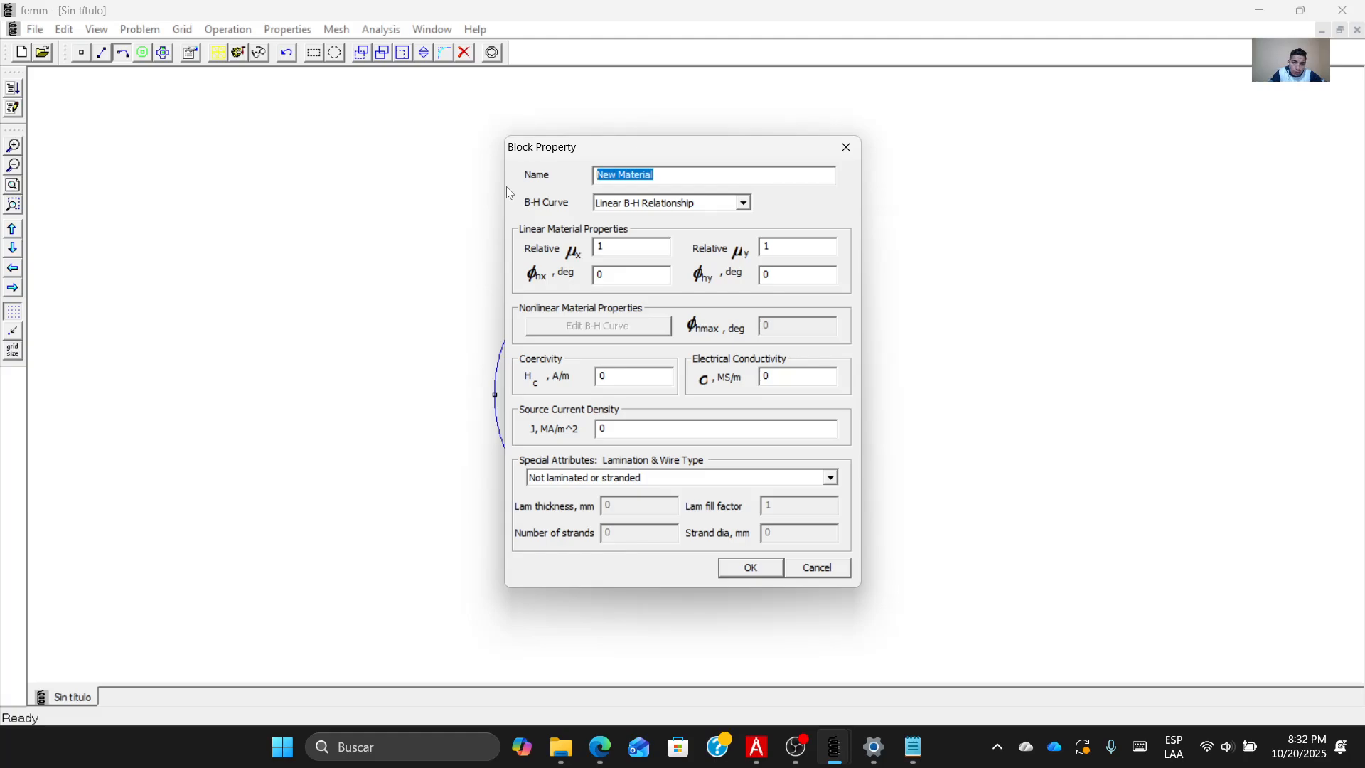
pyautogui.write('CURVA GURU')
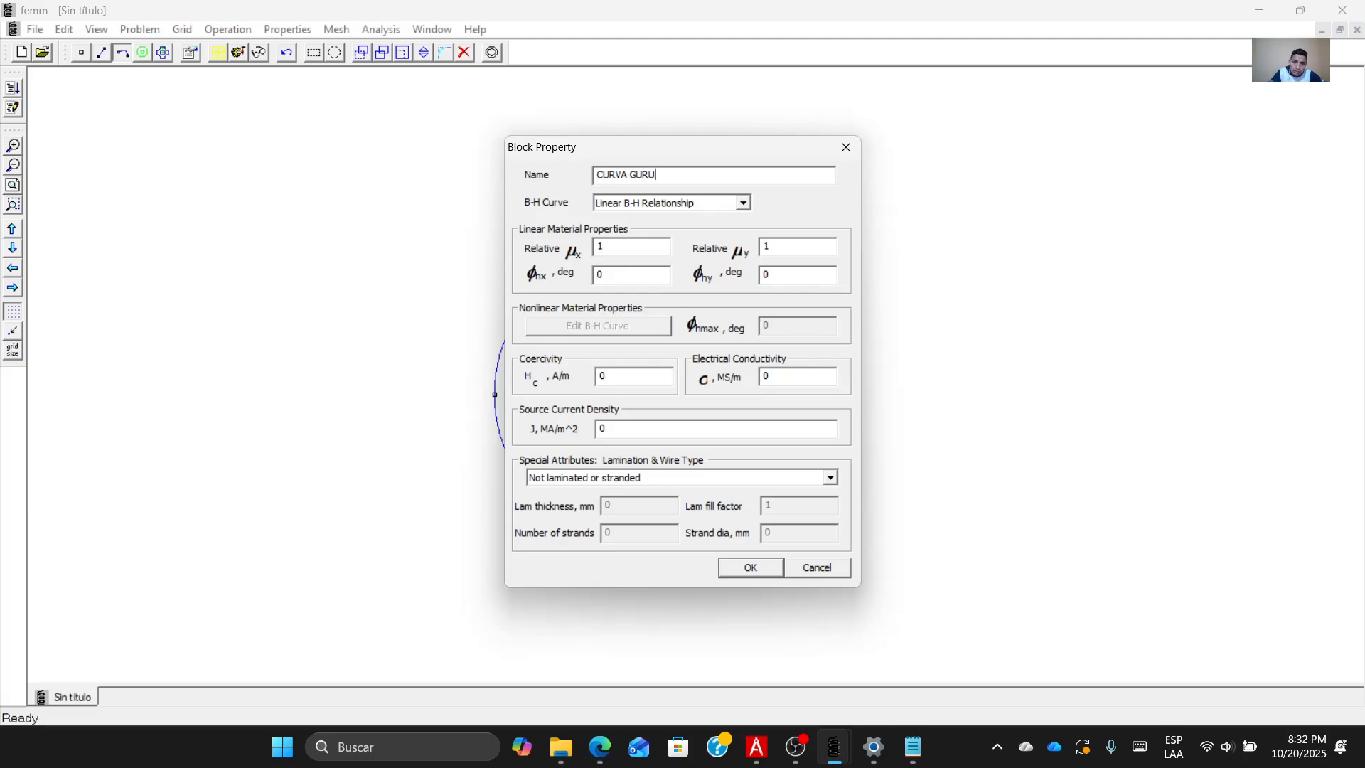
pyautogui.click(710, 204)
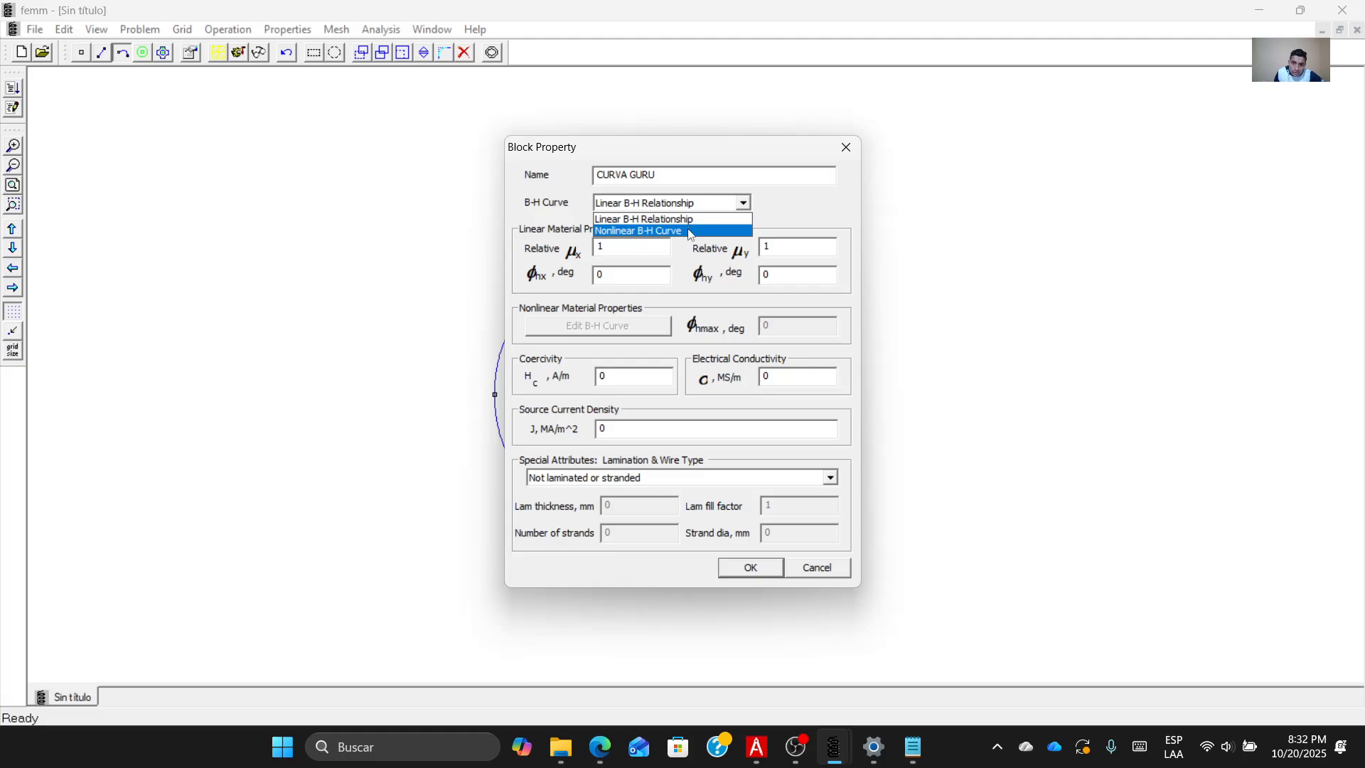
pyautogui.click(690, 232)
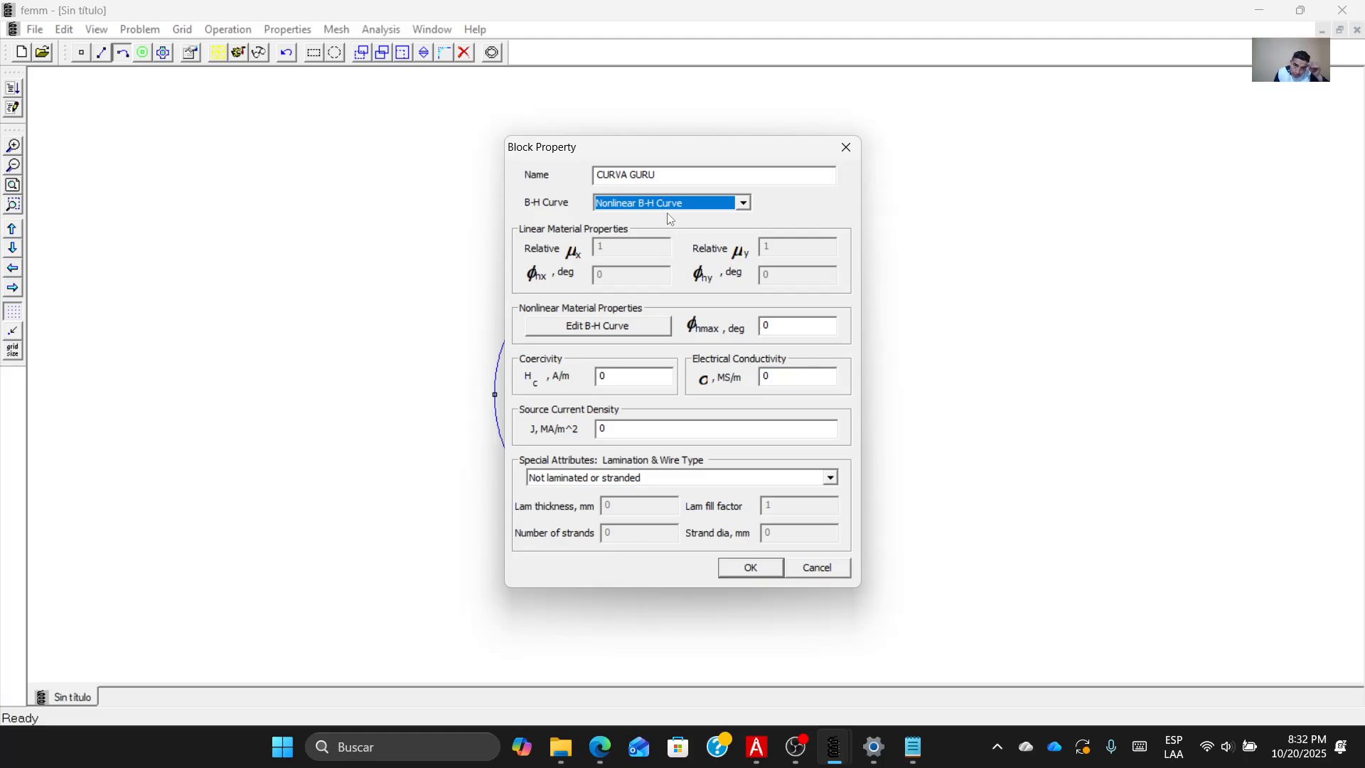
# Copy the ten B values, 0.000000 to 1.458330, from Curva_Guru (1).txt into CURVA GURU's B-H curve data, without a trailing blank line.
pyautogui.click(642, 325)
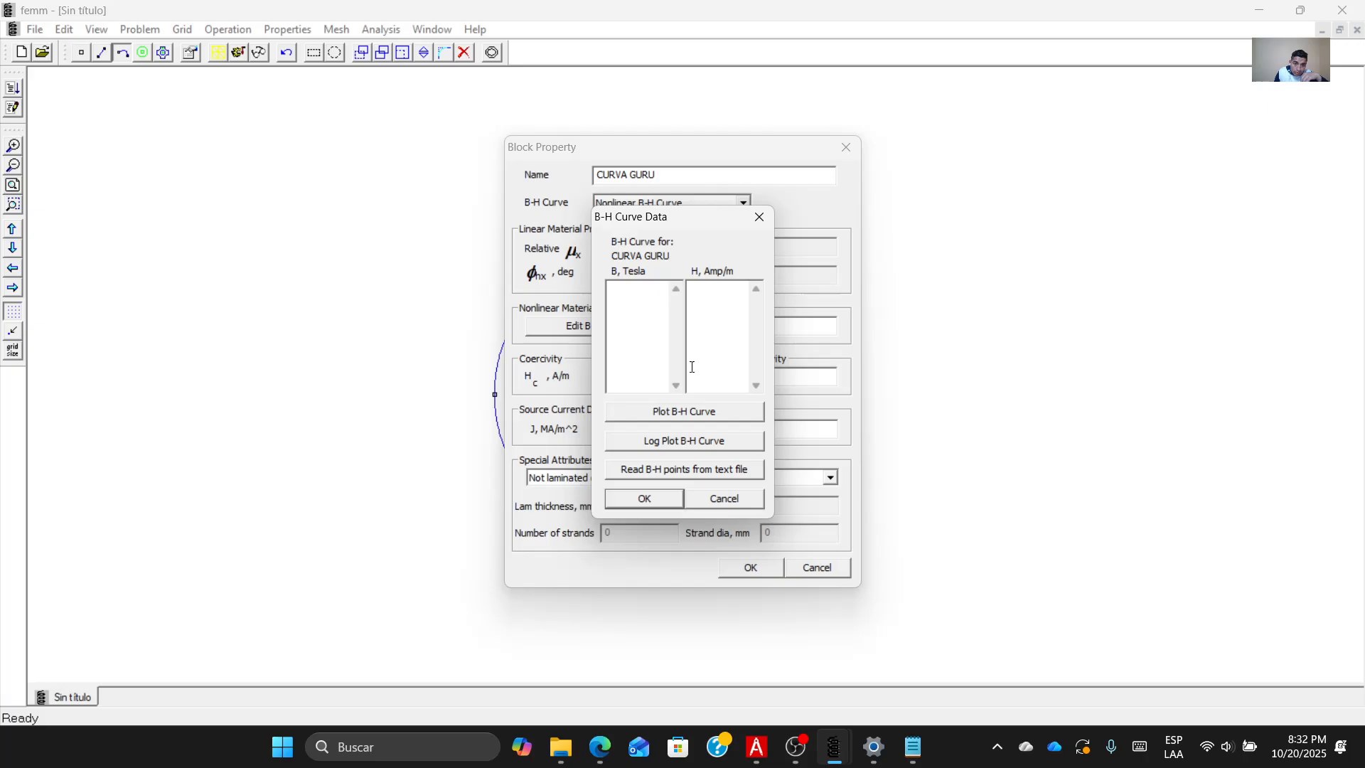
pyautogui.click(914, 748)
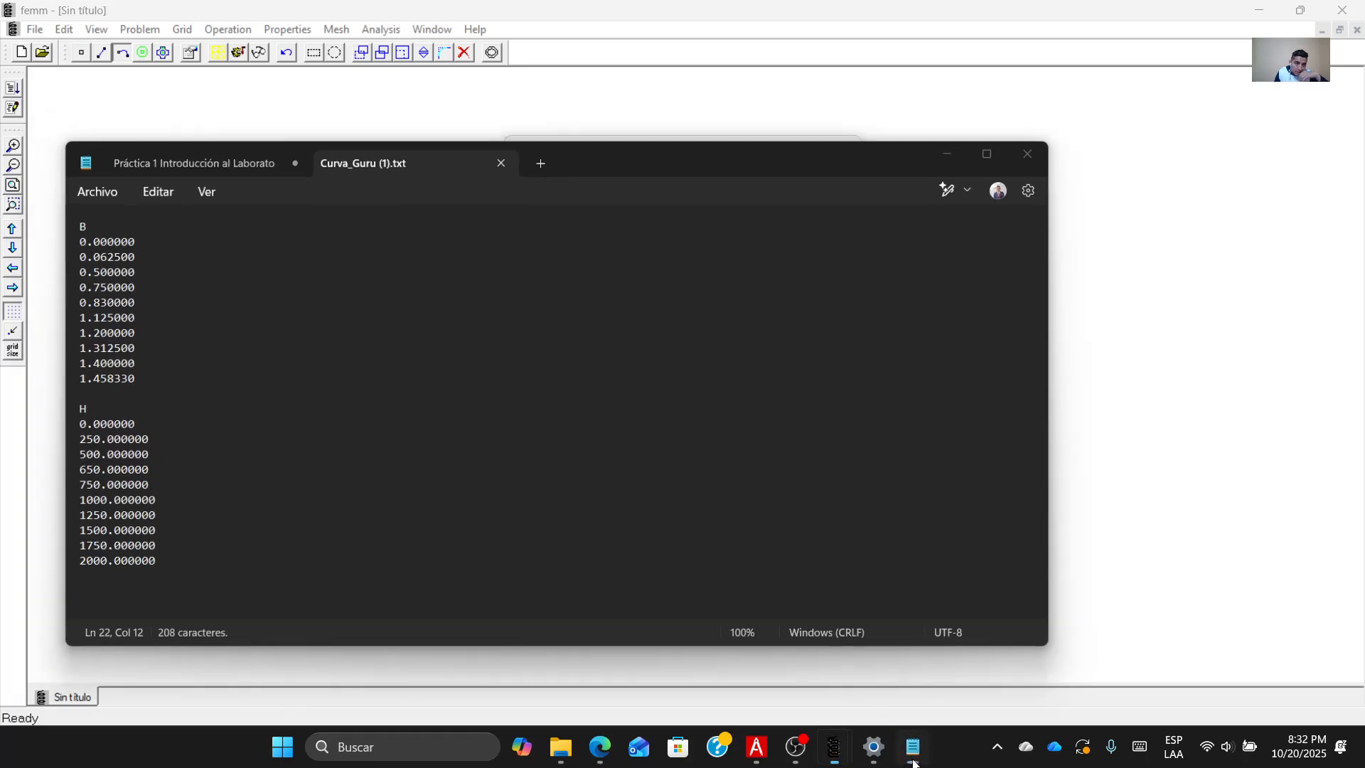
pyautogui.click(913, 754)
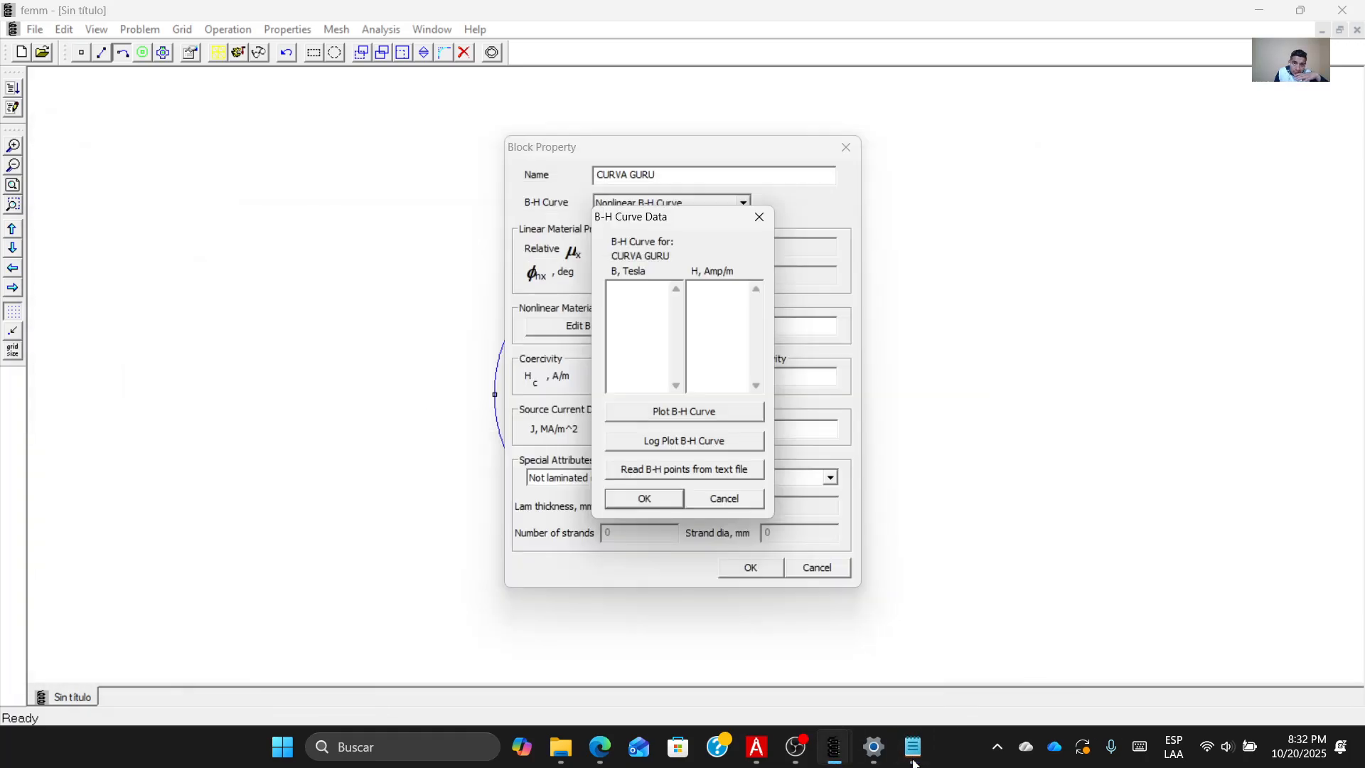
pyautogui.click(914, 761)
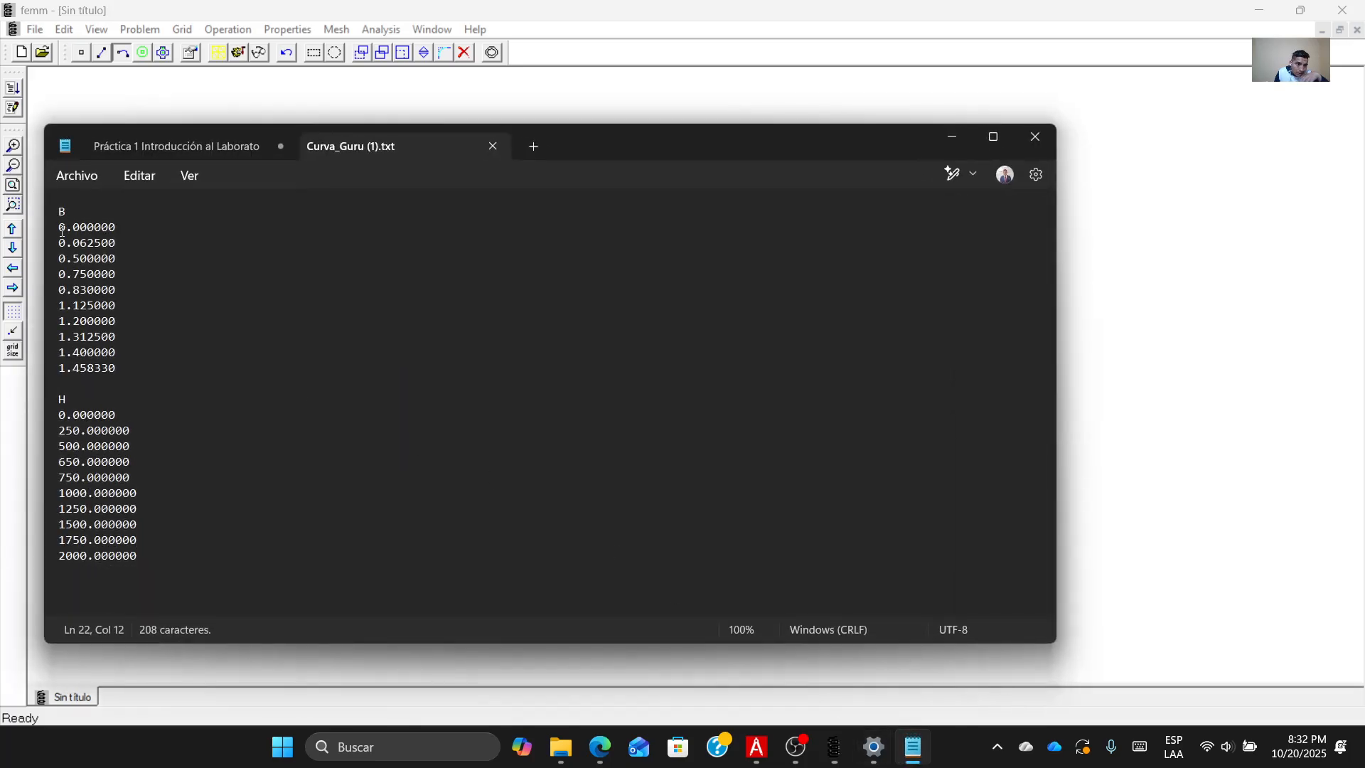
pyautogui.moveTo(60, 228); pyautogui.dragTo(123, 367)
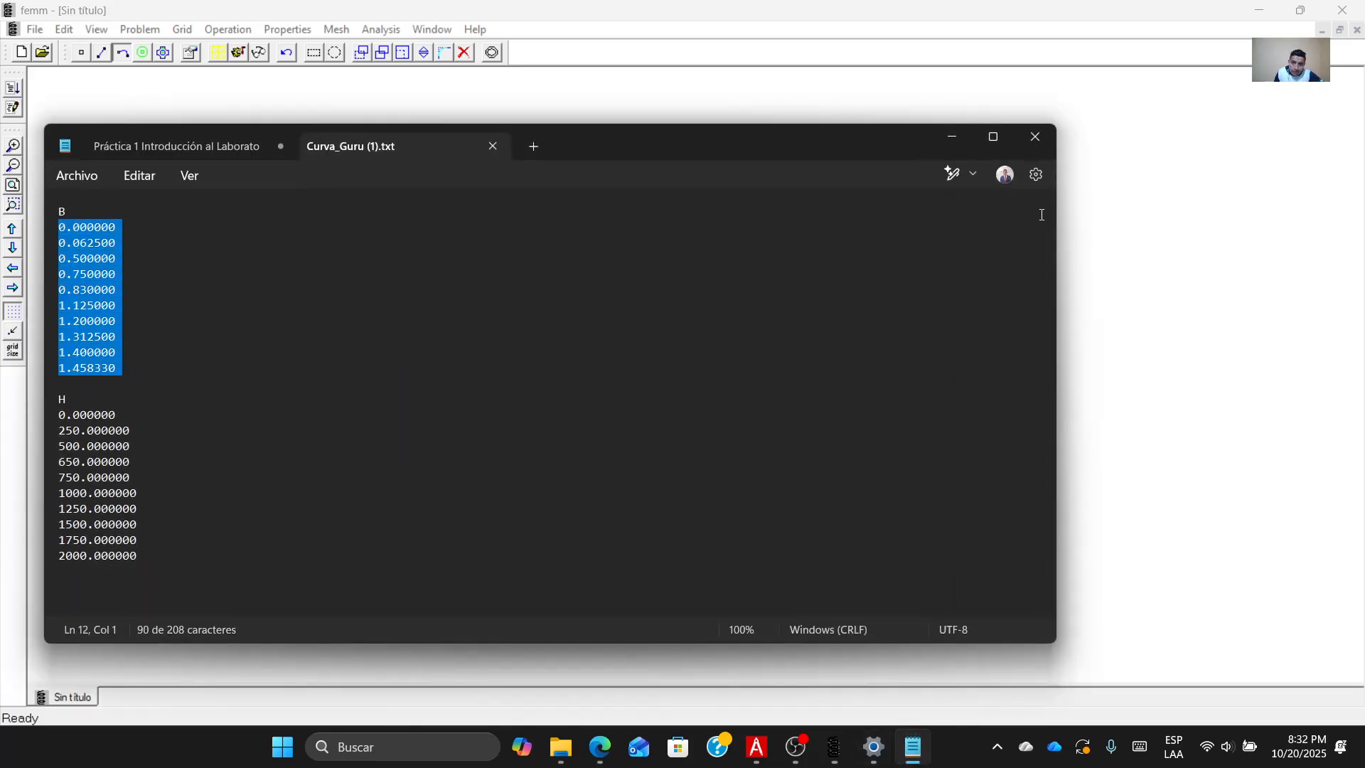
pyautogui.click(951, 138)
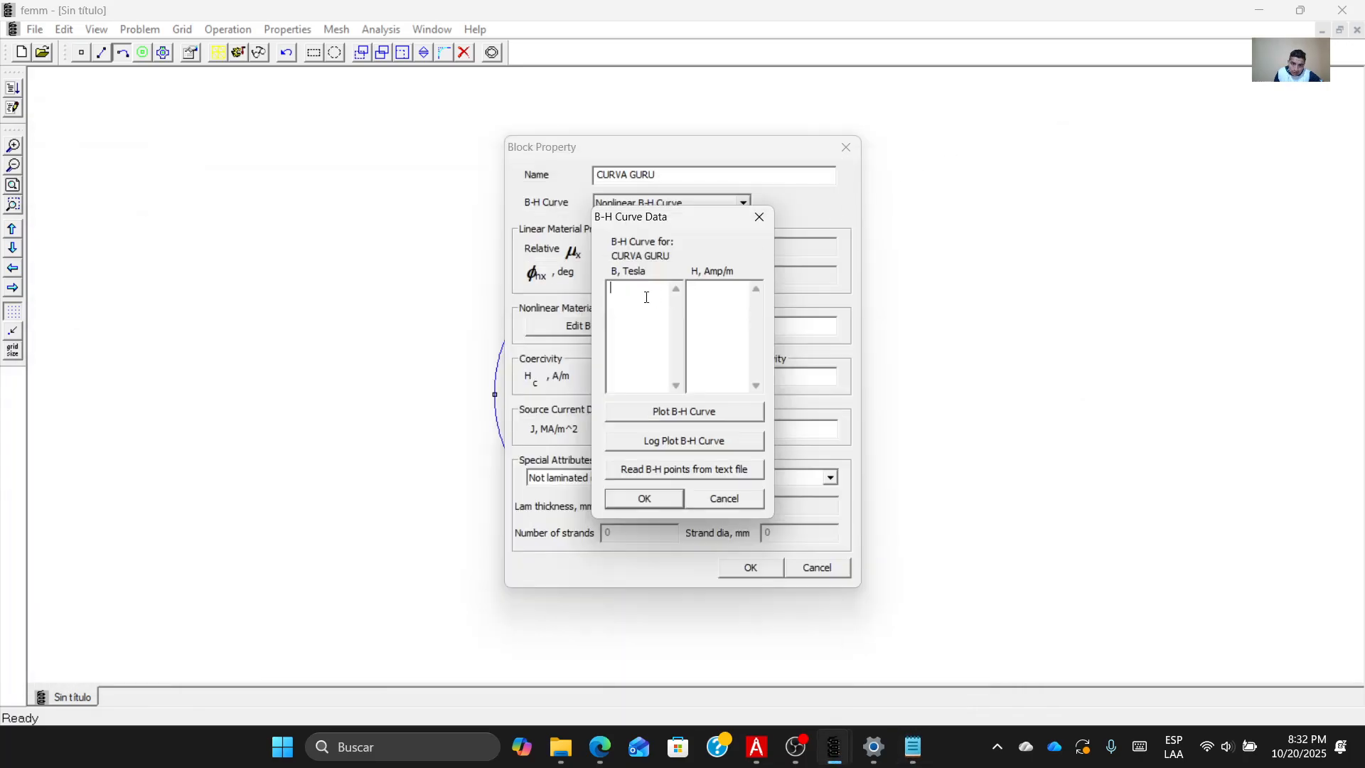
pyautogui.write('0.000000 0.250000 0.500000 0.750000 0.830000 1.125000 1.200000 1.312500 1.400000 1.458330')
pyautogui.press('BackSpace')
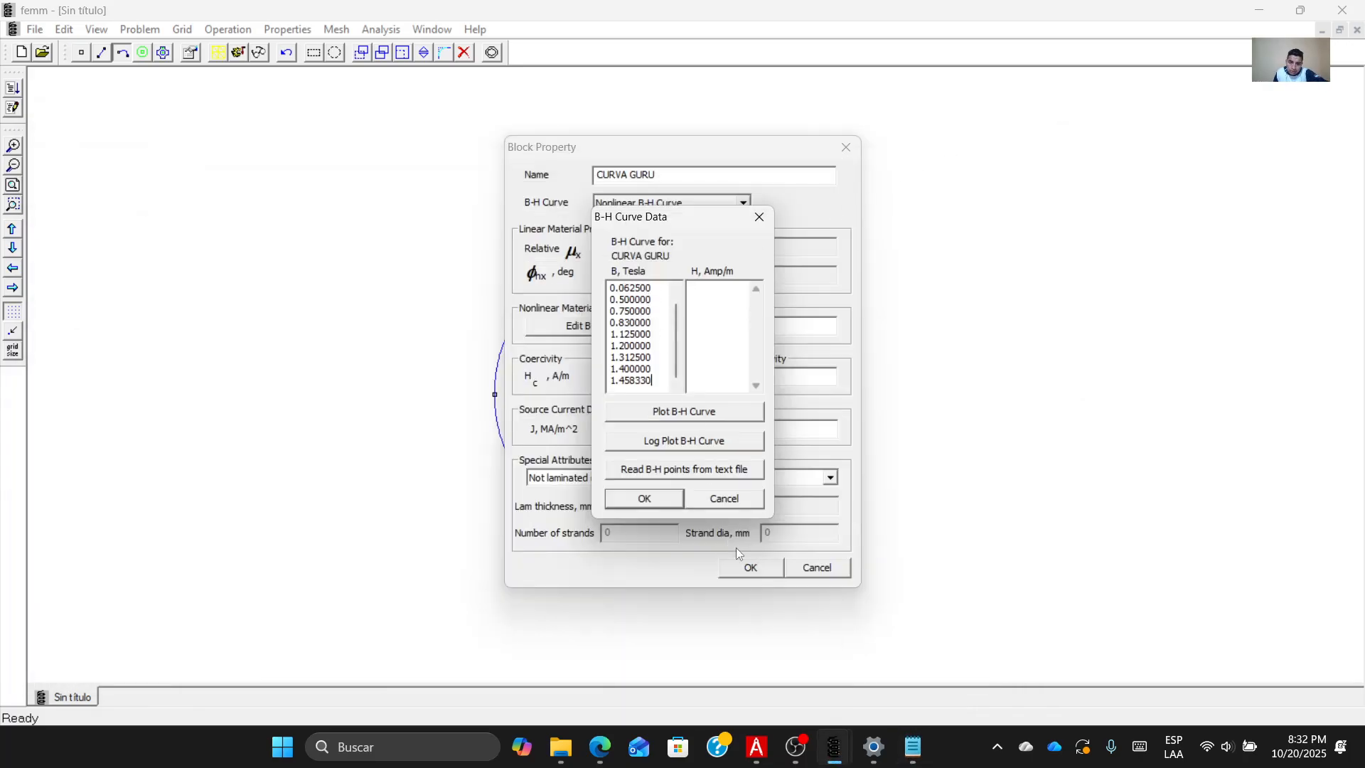
# Copy the ten H values, 0.000000 to 2000.000000, from Curva_Guru (1).txt into the H column of the B-H curve data, without a trailing blank line.
pyautogui.click(913, 746)
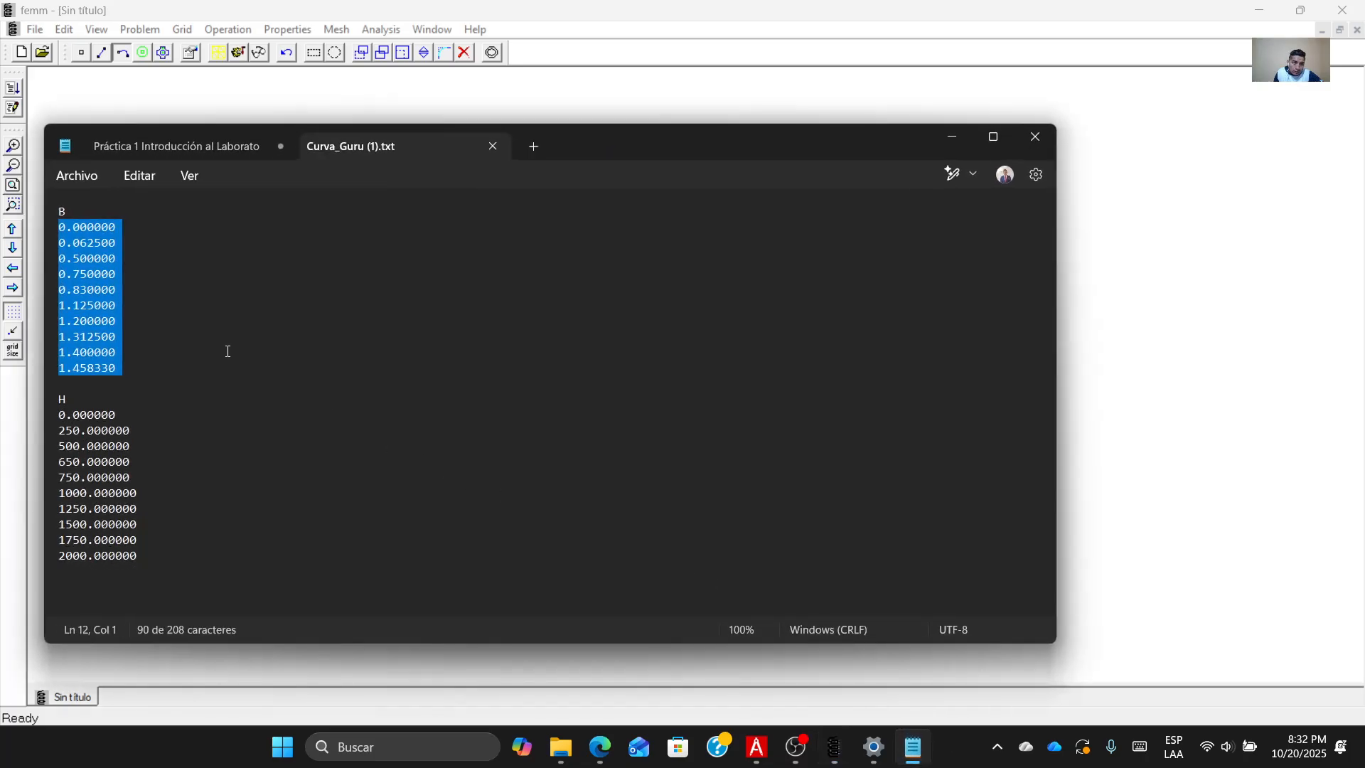
pyautogui.moveTo(64, 415); pyautogui.dragTo(108, 461)
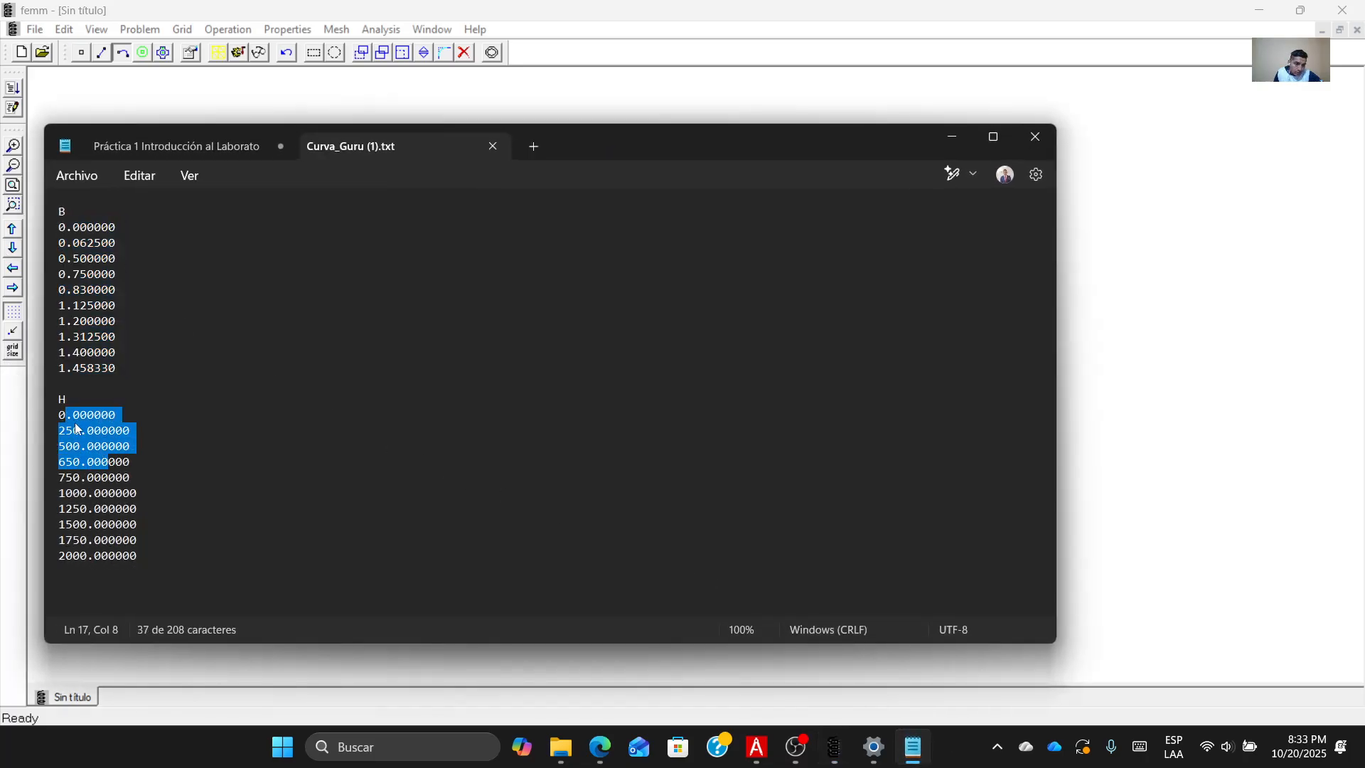
pyautogui.moveTo(60, 415); pyautogui.dragTo(147, 582)
pyautogui.hotkey('ctrl', 'c')
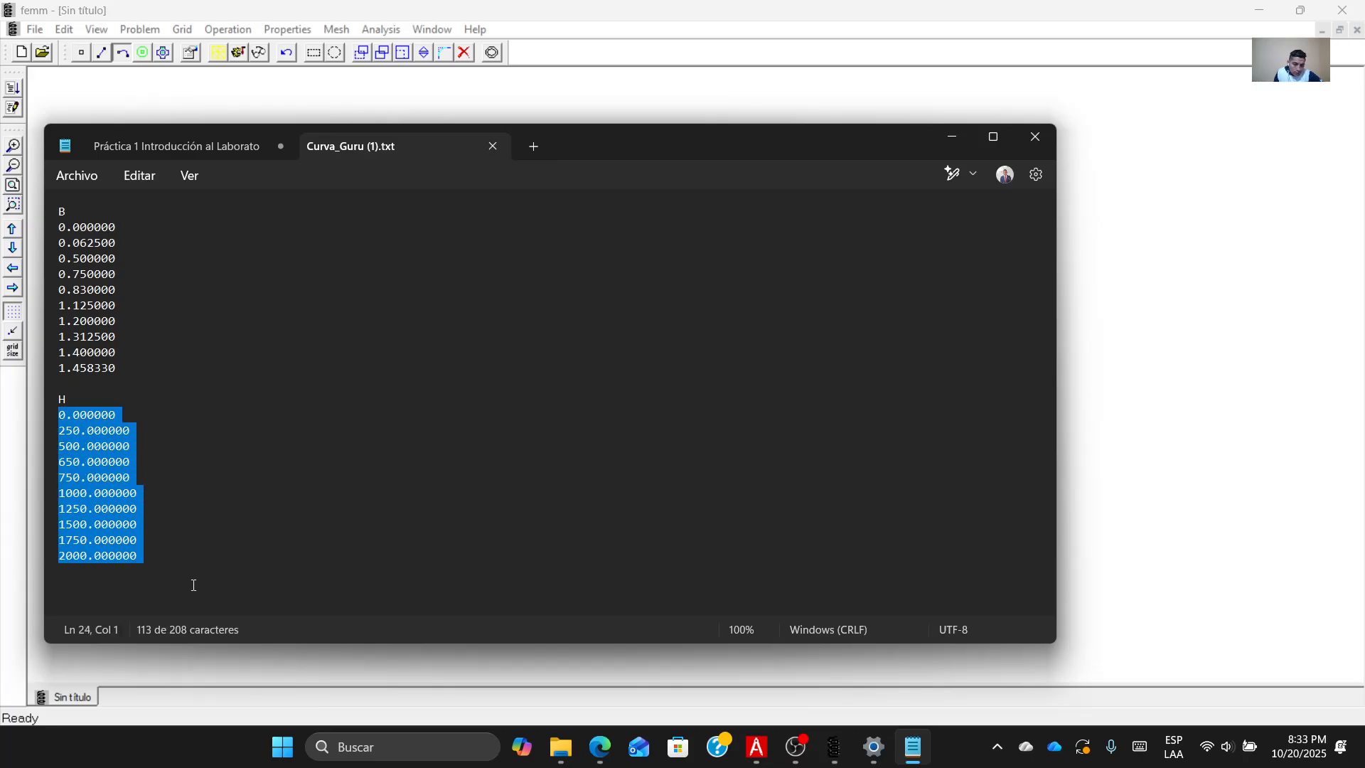
pyautogui.moveTo(835, 746)
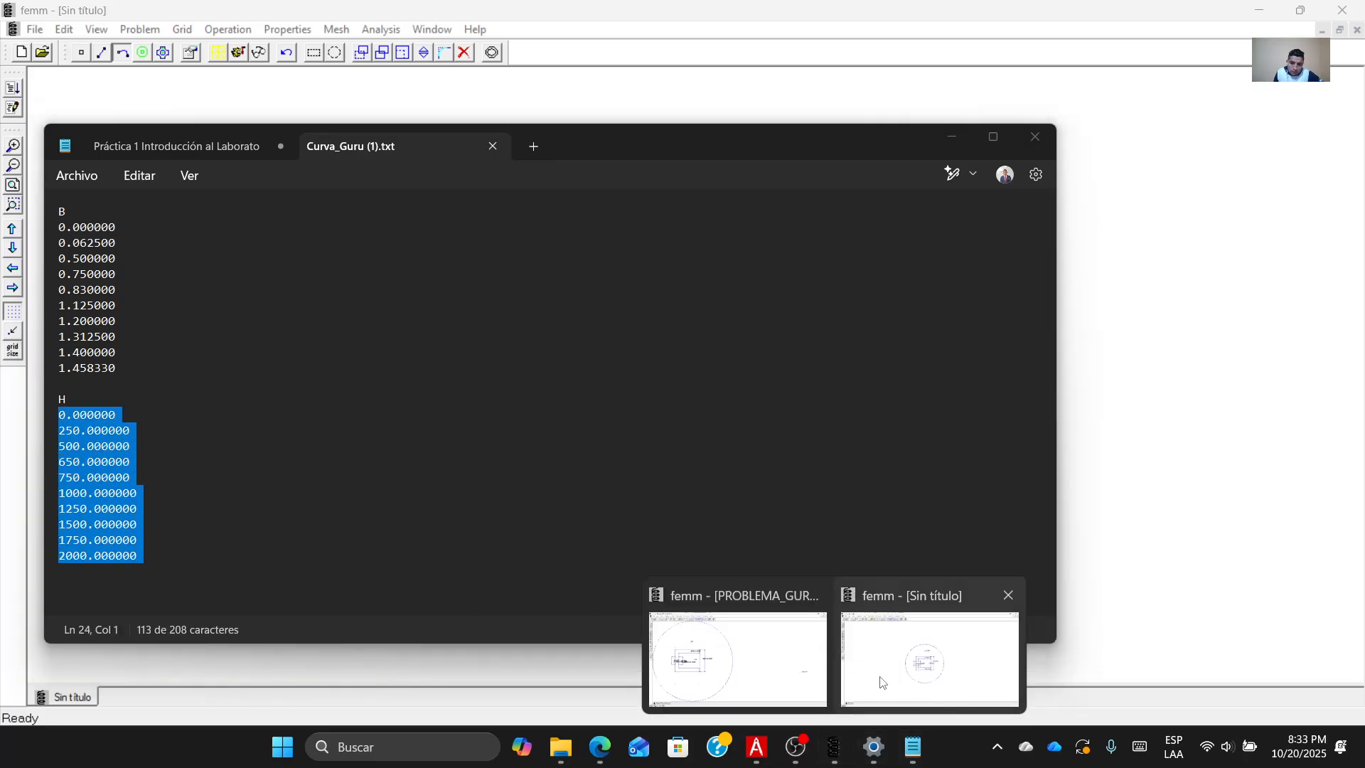
pyautogui.click(928, 654)
pyautogui.hotkey('ctrl', 'v')
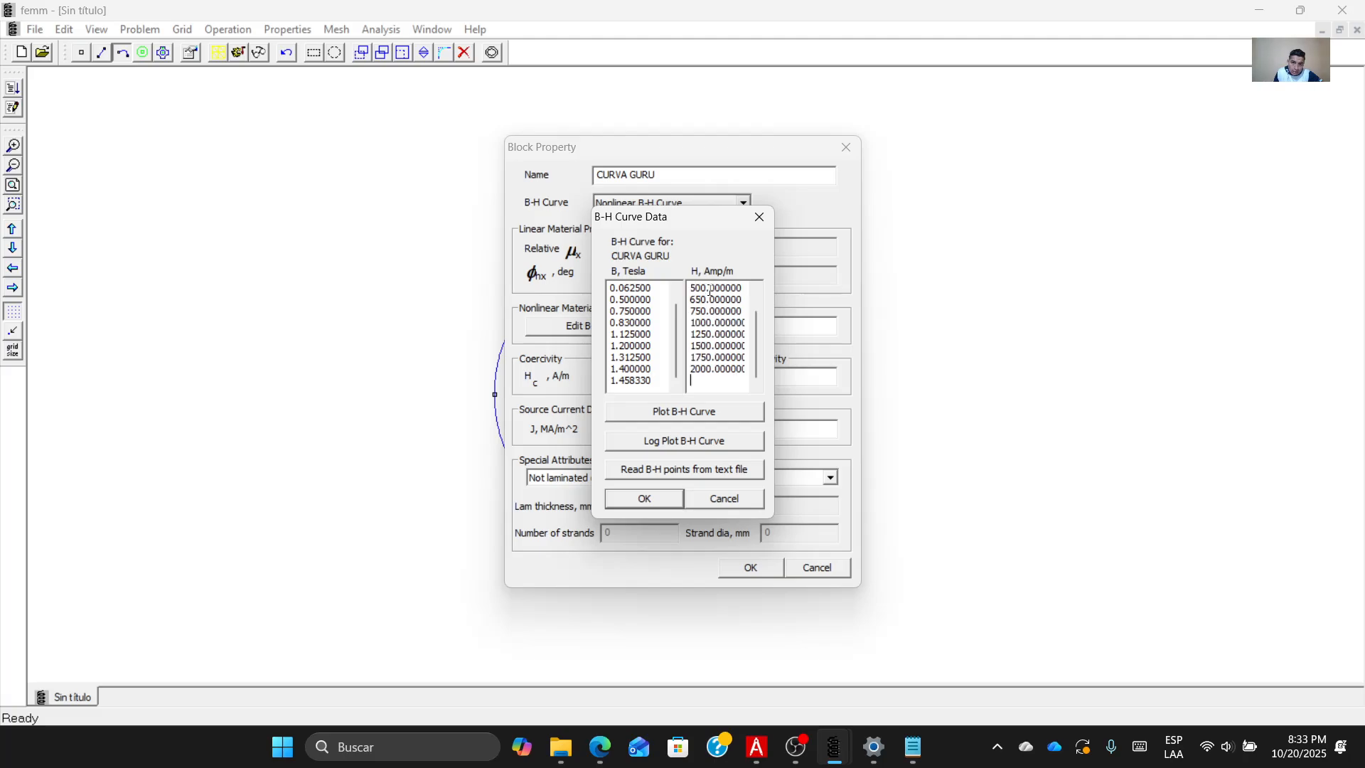
pyautogui.press('BackSpace')
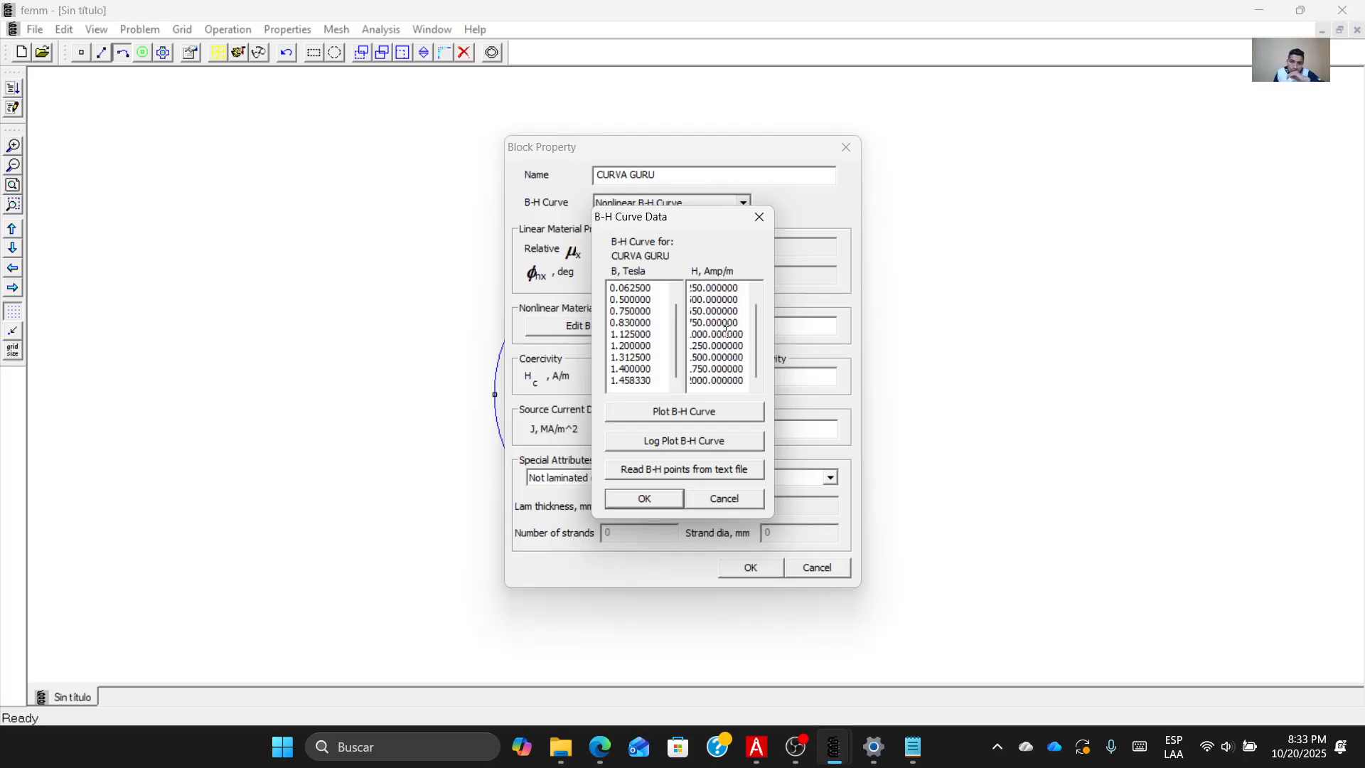
# Review the B and H values entered for CURVA GURU and plot its B-H curve to examine the shape.
pyautogui.scroll(1, 725, 328)
pyautogui.scroll(1, 637, 329)
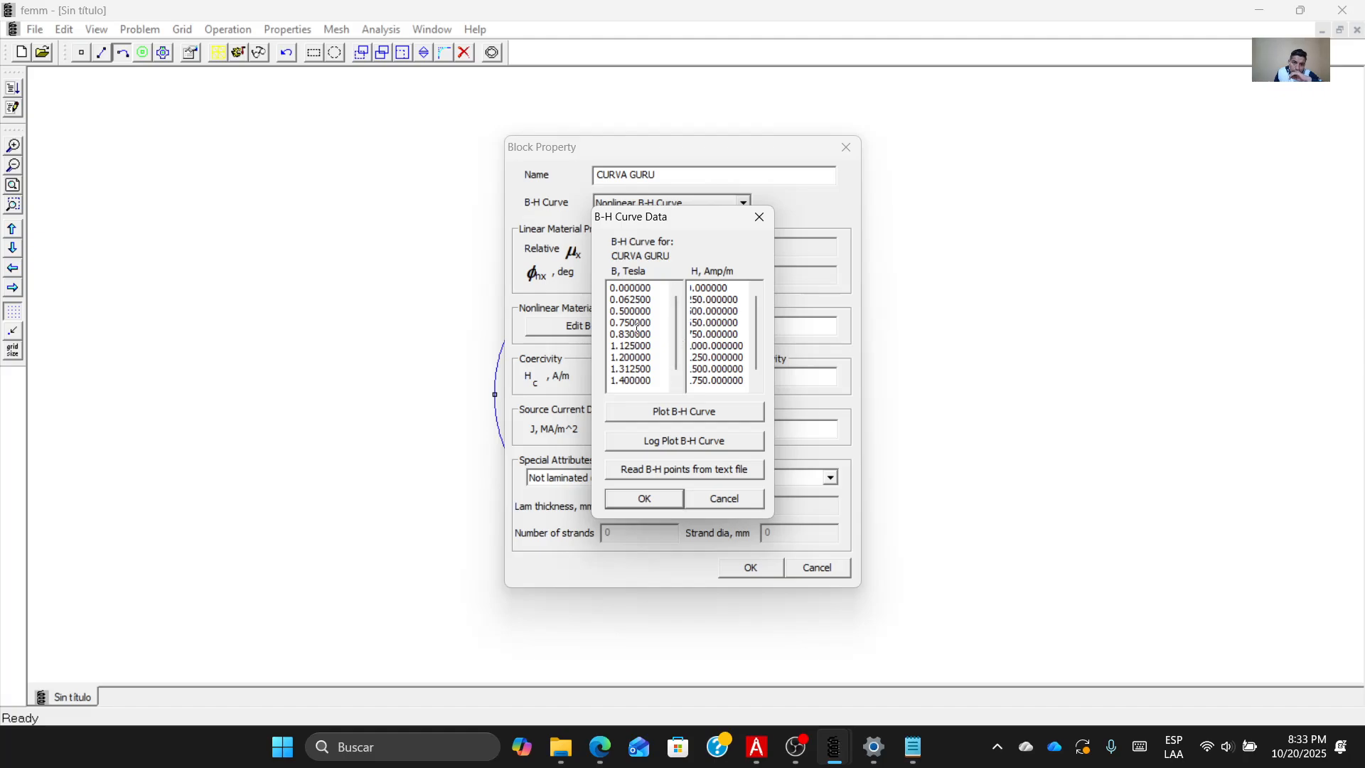
pyautogui.scroll(-1, 637, 327)
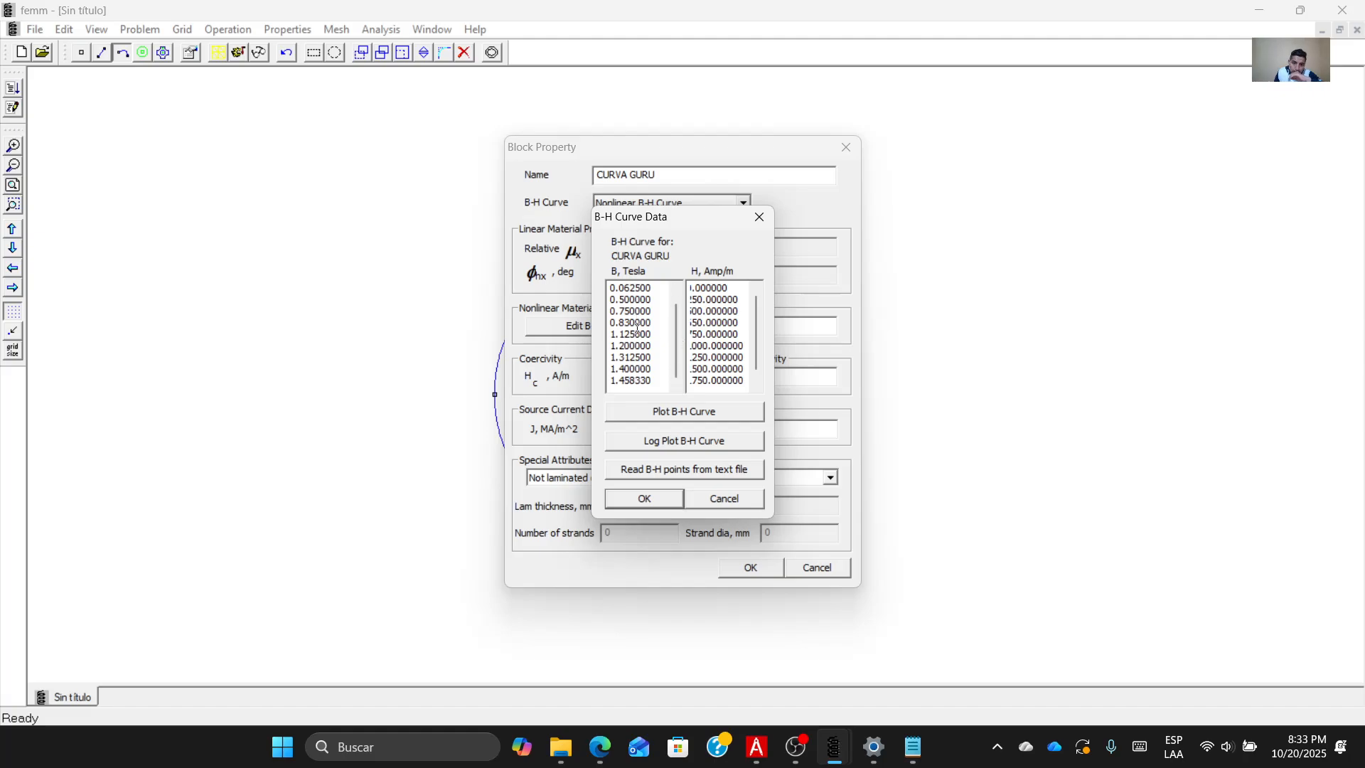
pyautogui.click(728, 421)
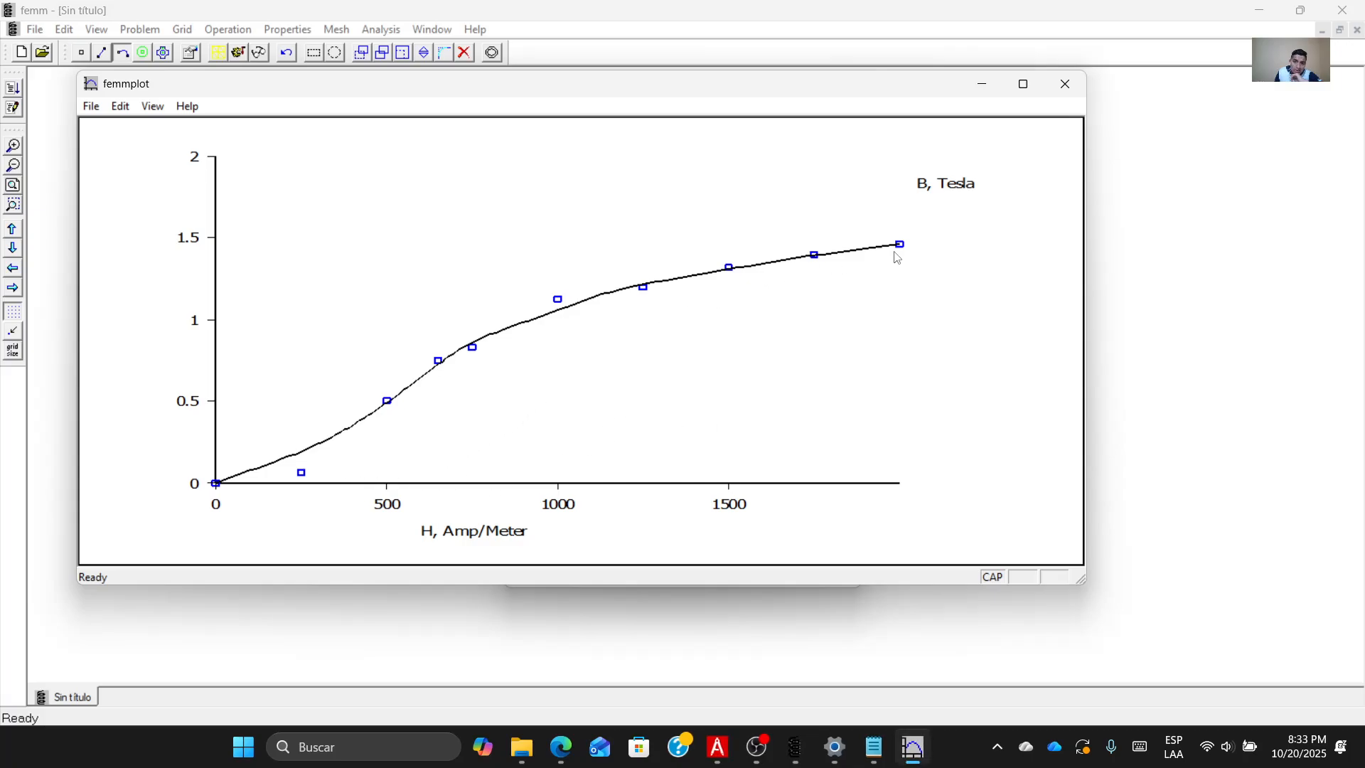
pyautogui.click(729, 759)
pyautogui.click(1064, 84)
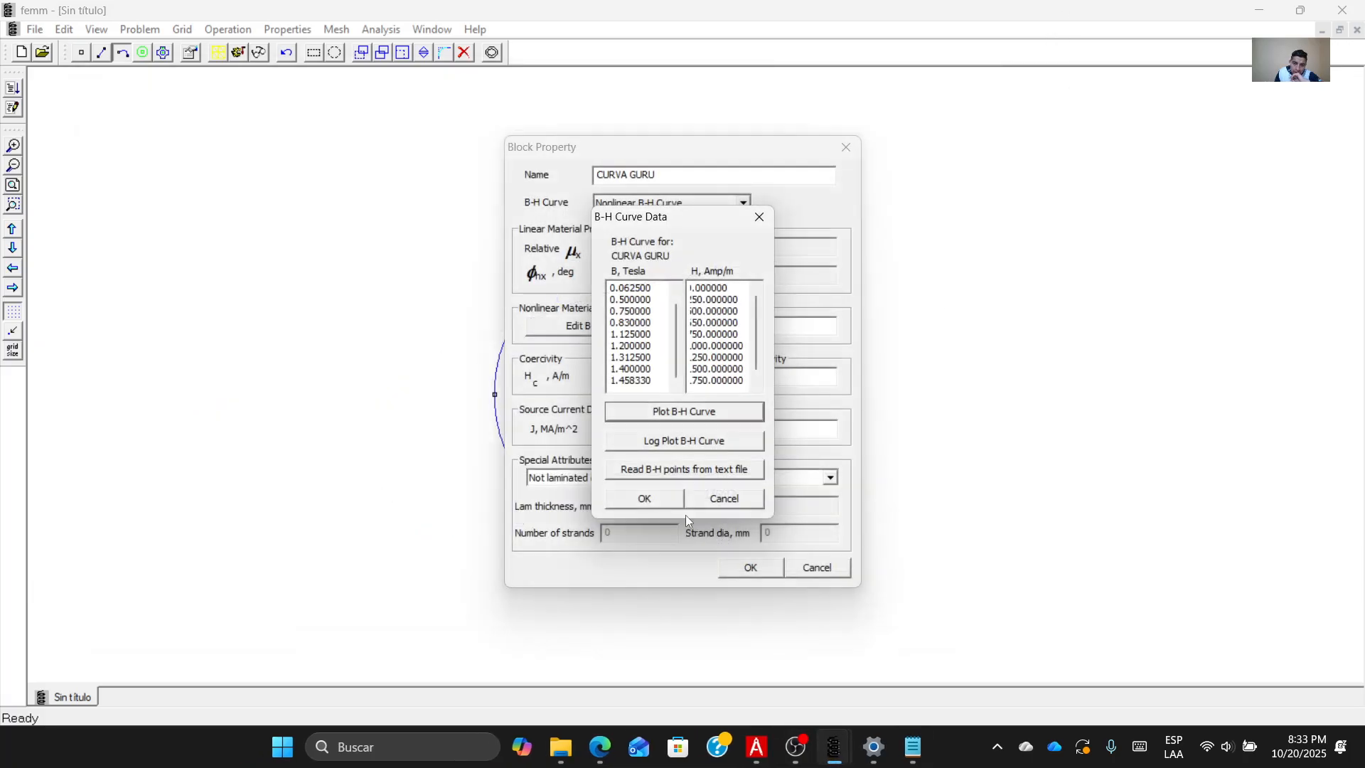
# Accept the B-H data, save the CURVA GURU material, and check the model materials in the Materials Library.
pyautogui.click(644, 499)
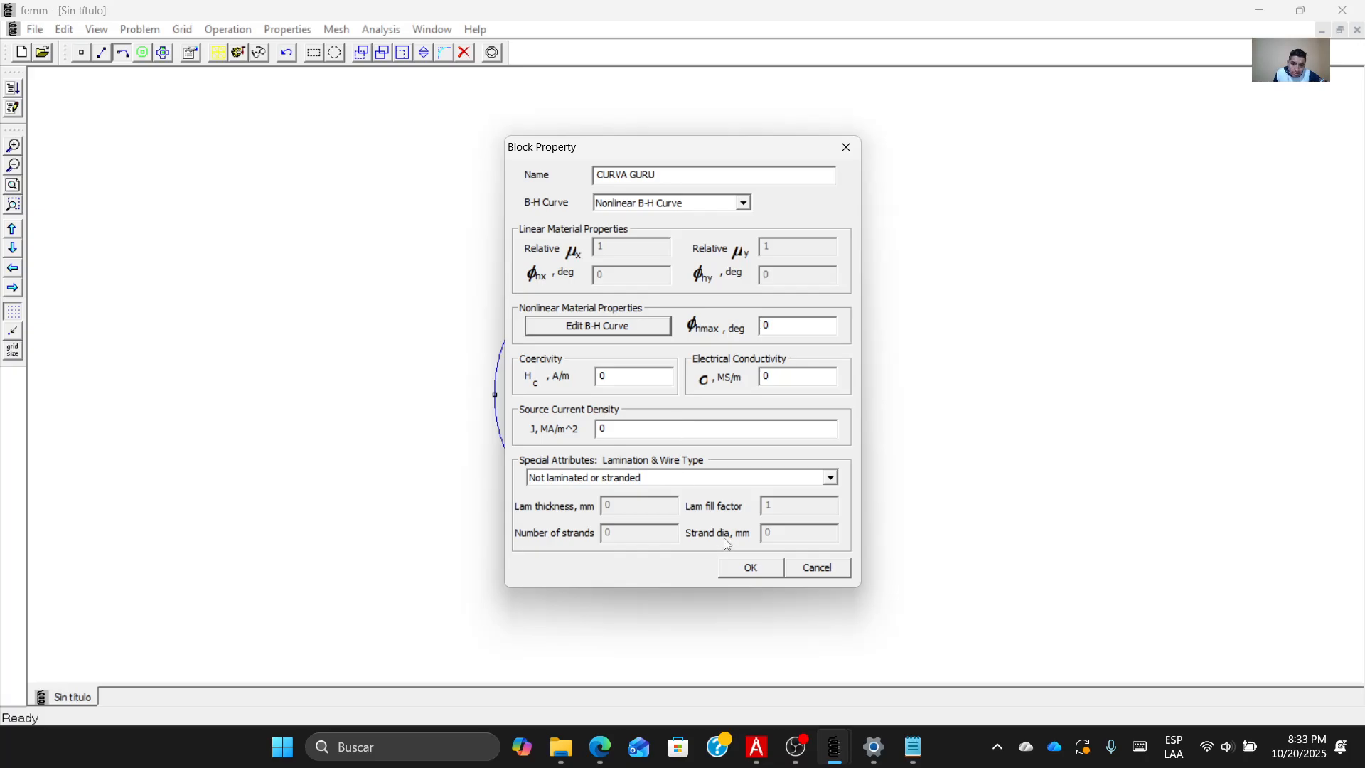
pyautogui.click(753, 567)
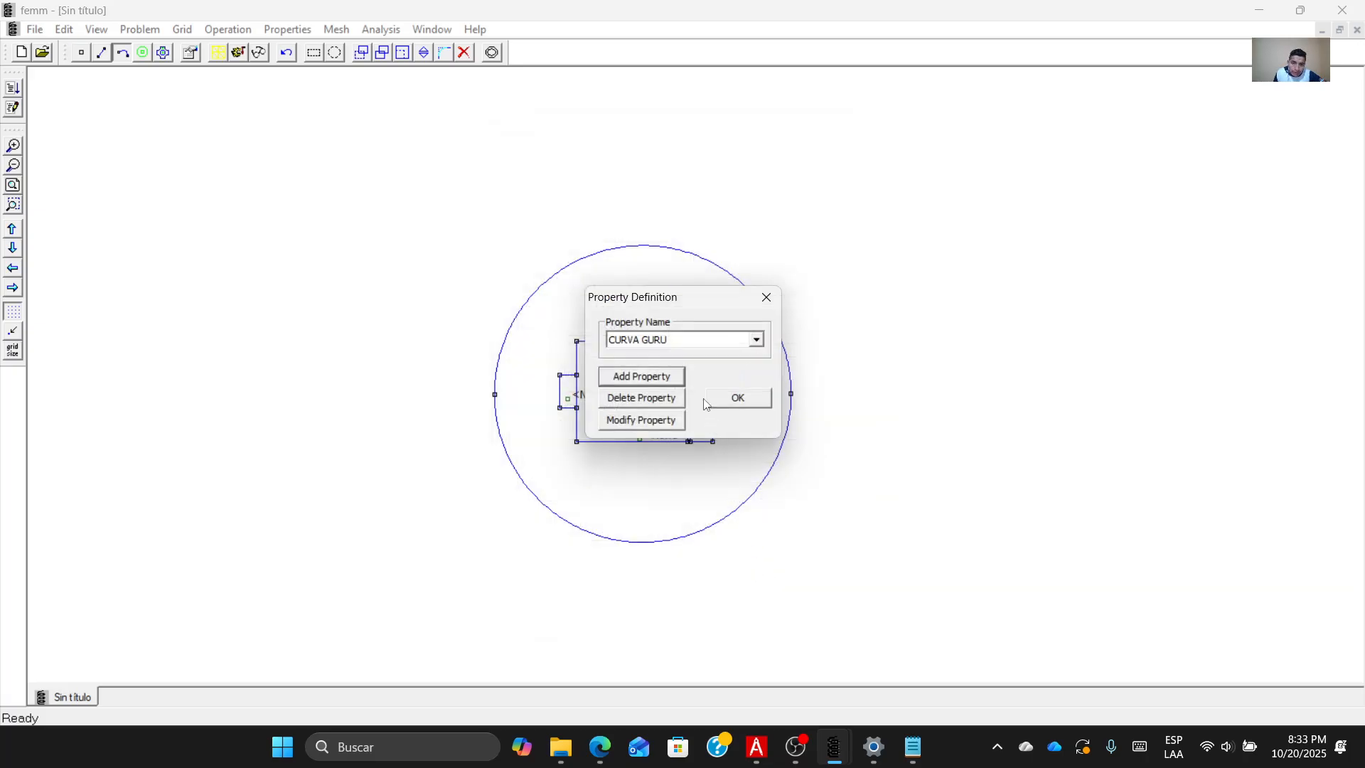
pyautogui.click(739, 399)
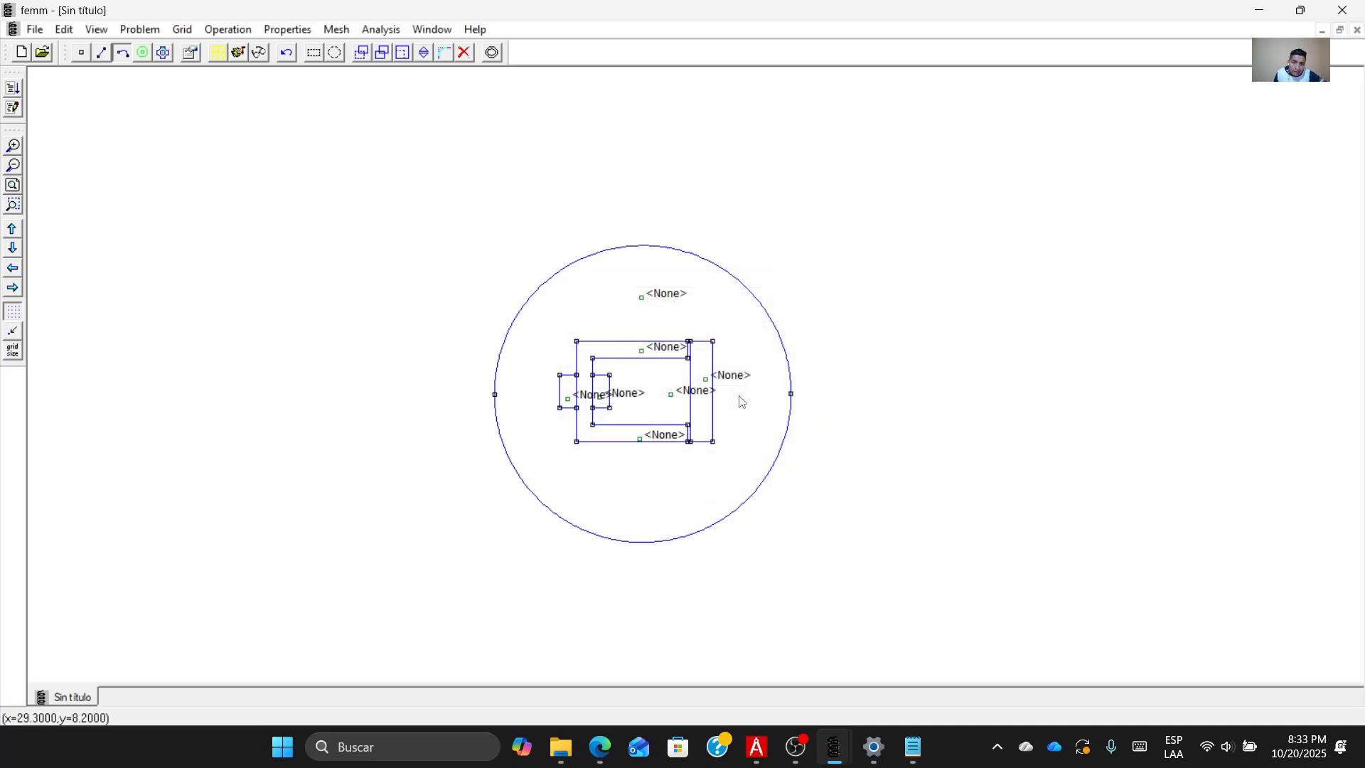
pyautogui.click(290, 29)
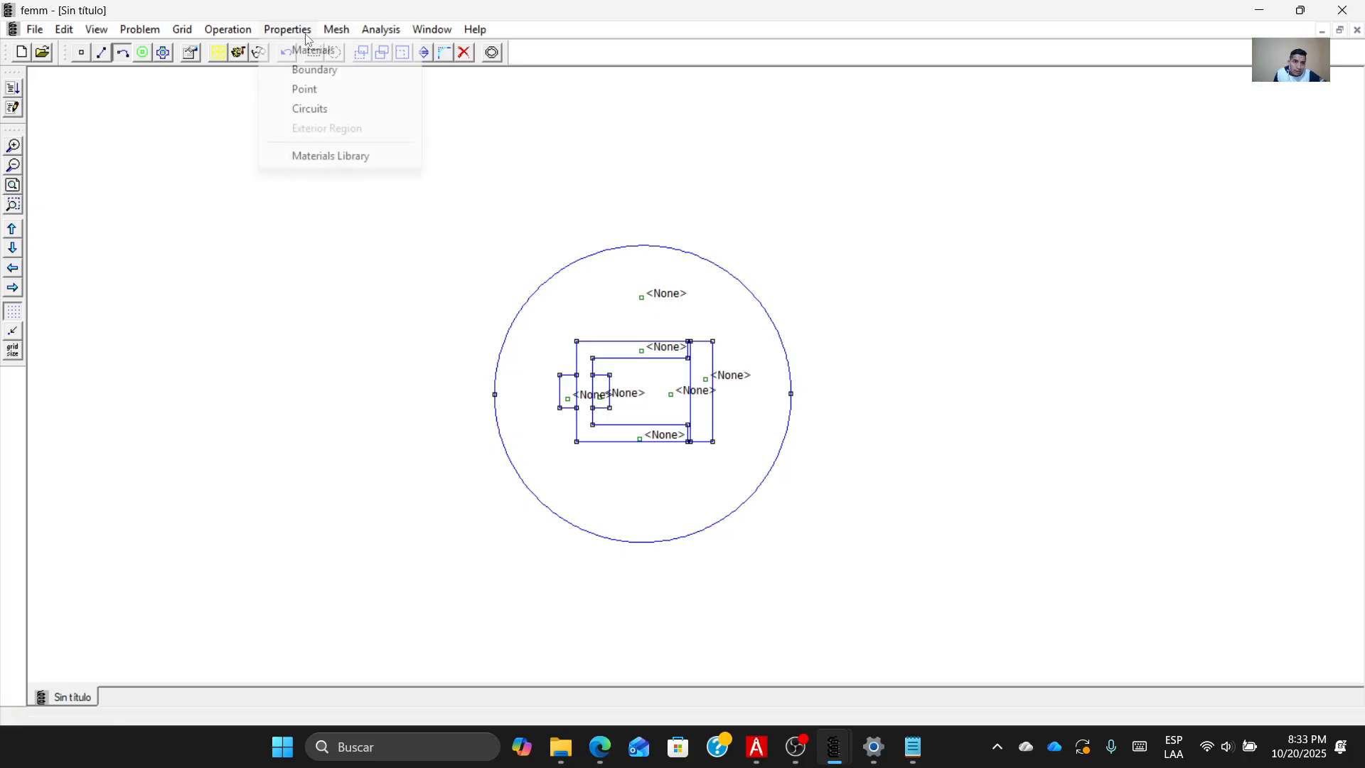
pyautogui.click(341, 157)
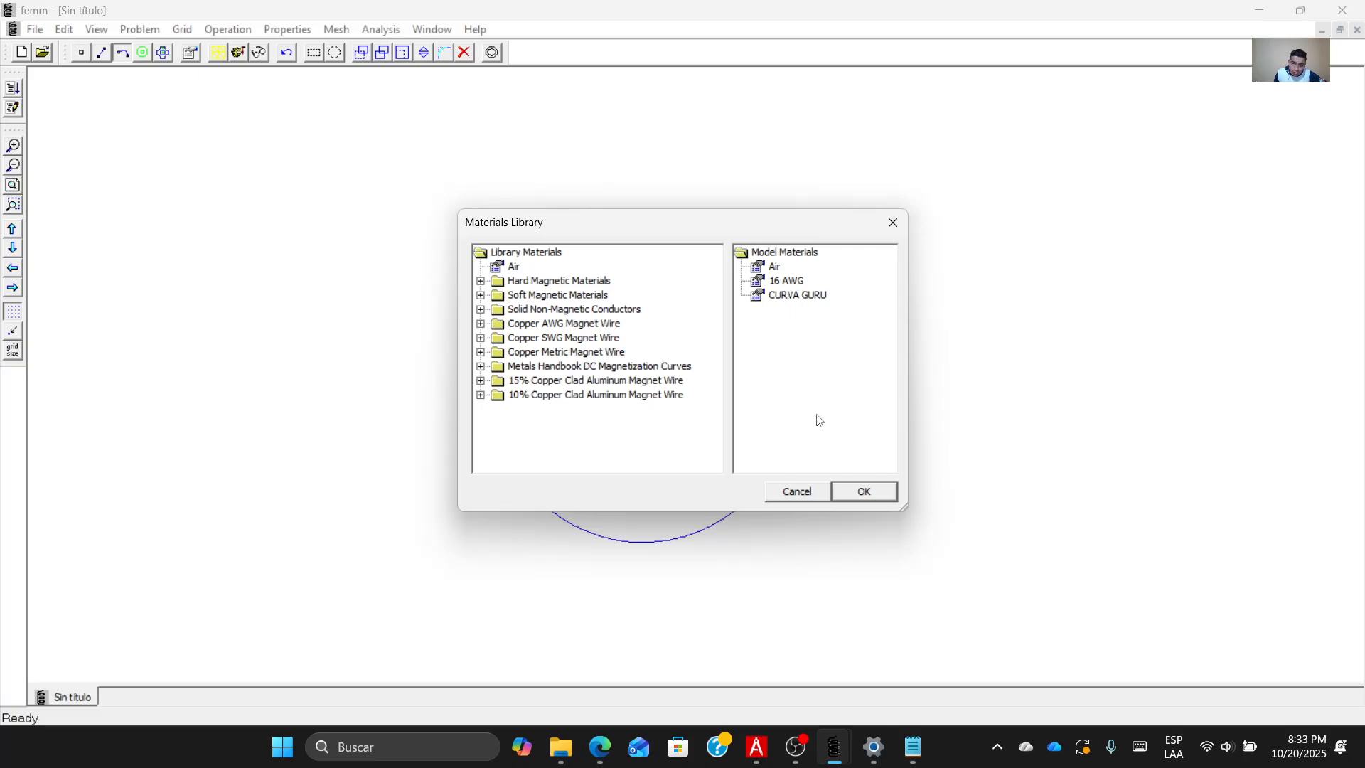
pyautogui.click(848, 497)
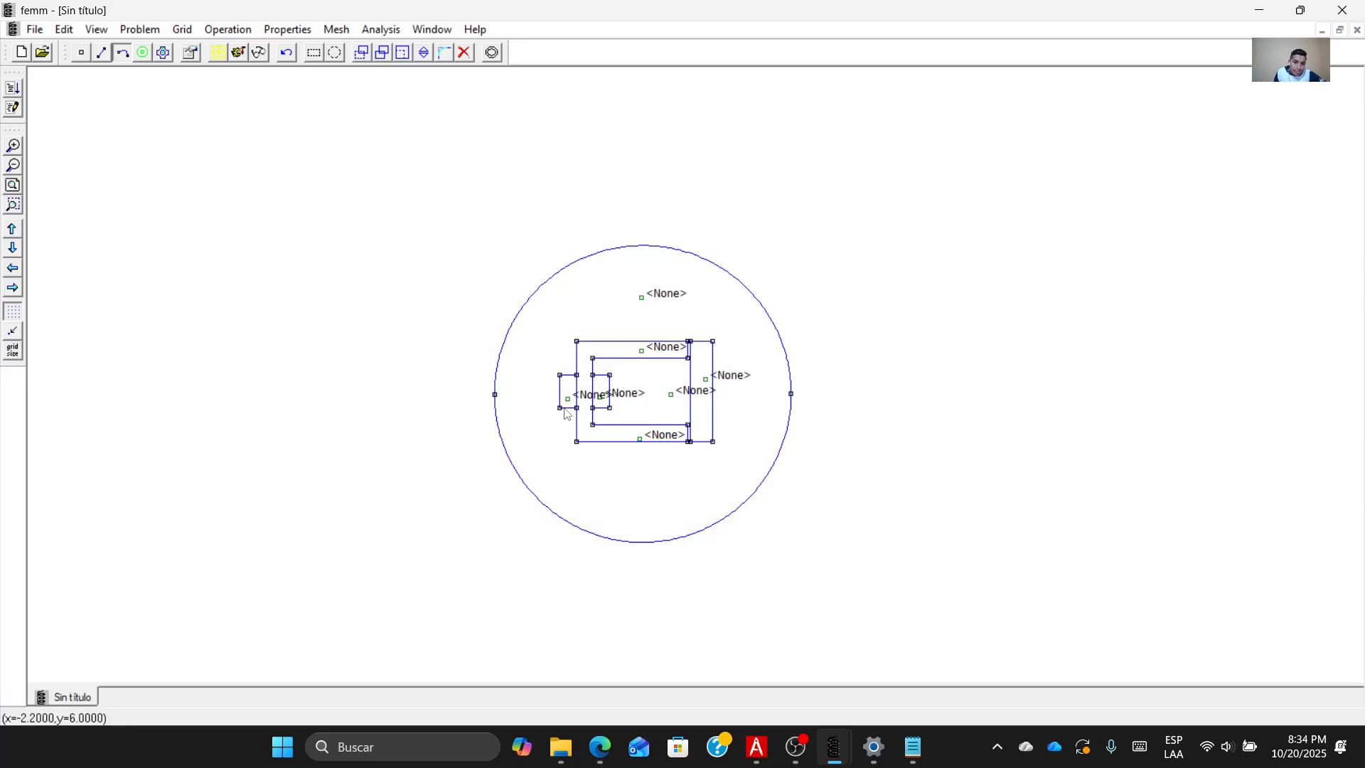
# Assign the Air material to the block label in the outer region between the core and the circular boundary.
pyautogui.click(149, 60)
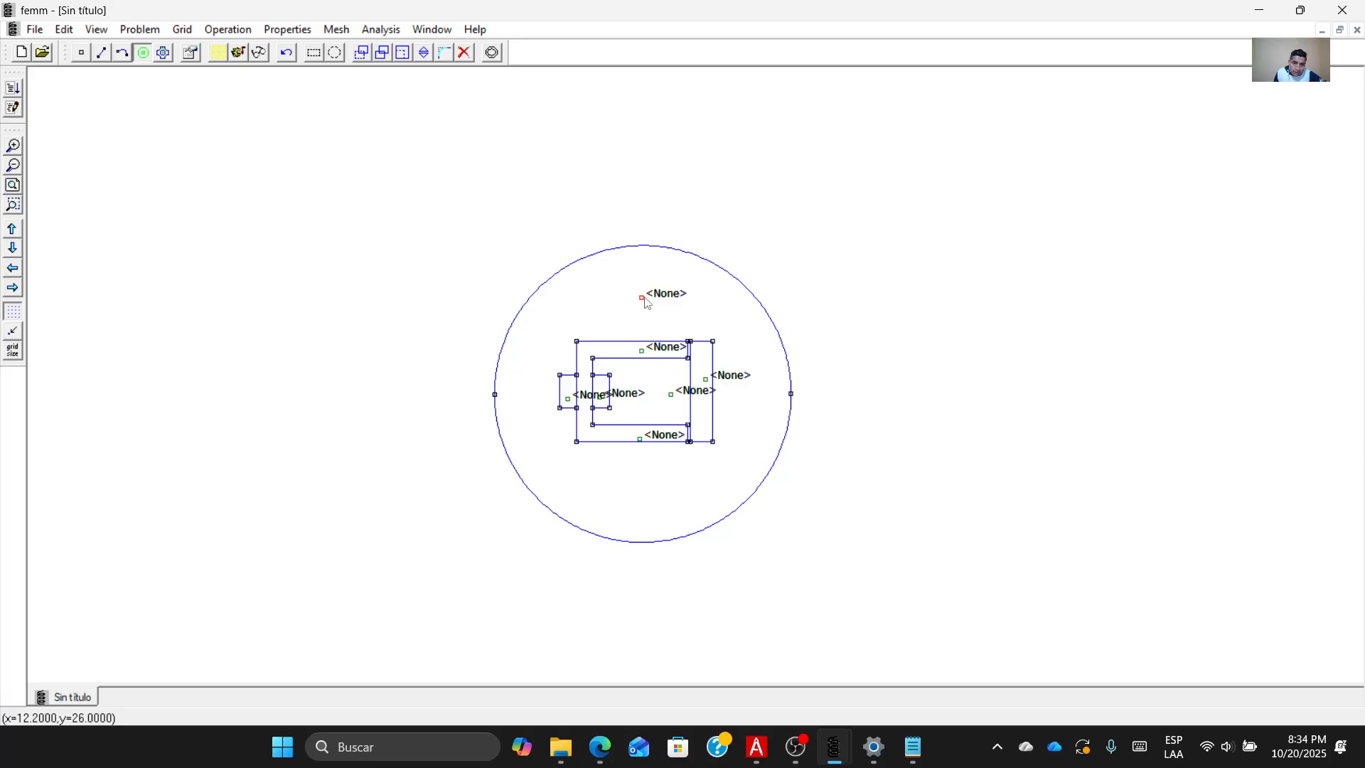
pyautogui.press('space')
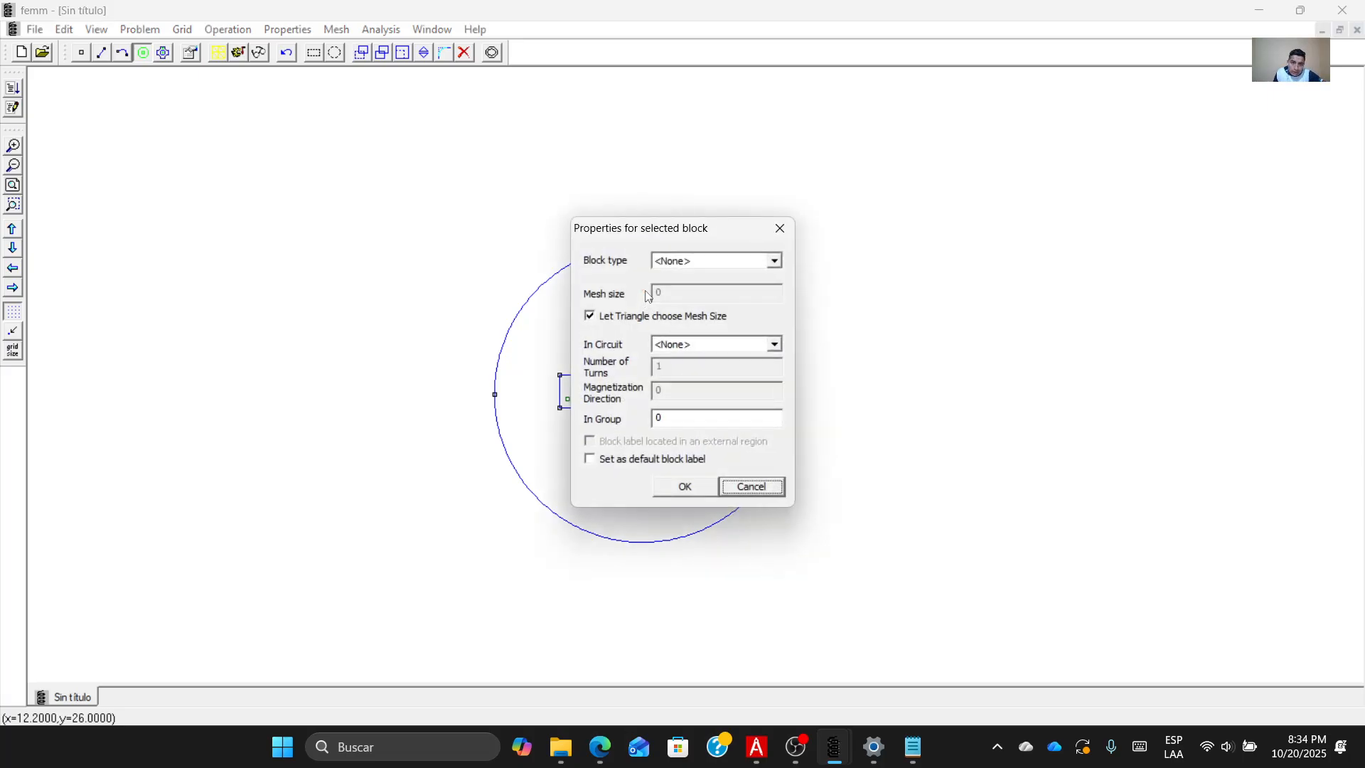
pyautogui.click(775, 261)
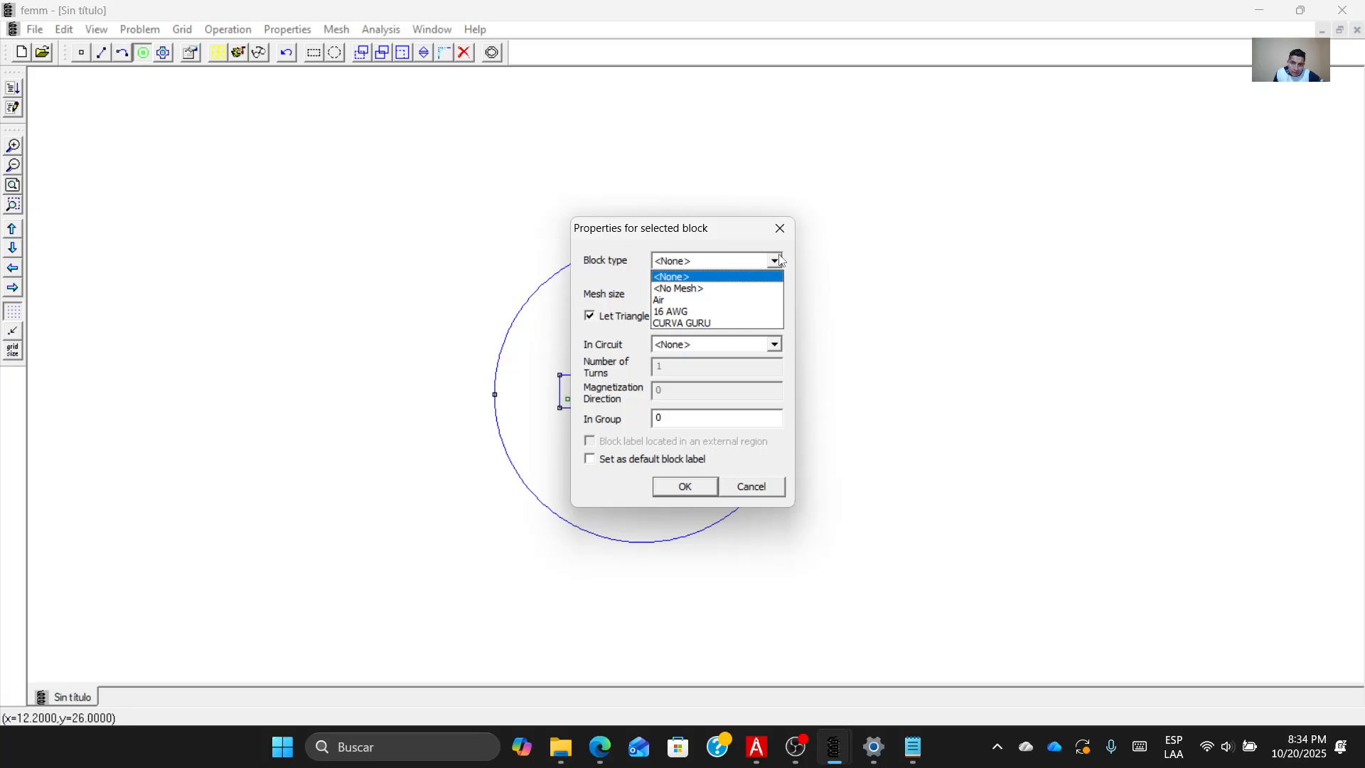
pyautogui.click(775, 261)
pyautogui.moveTo(743, 228); pyautogui.dragTo(383, 229)
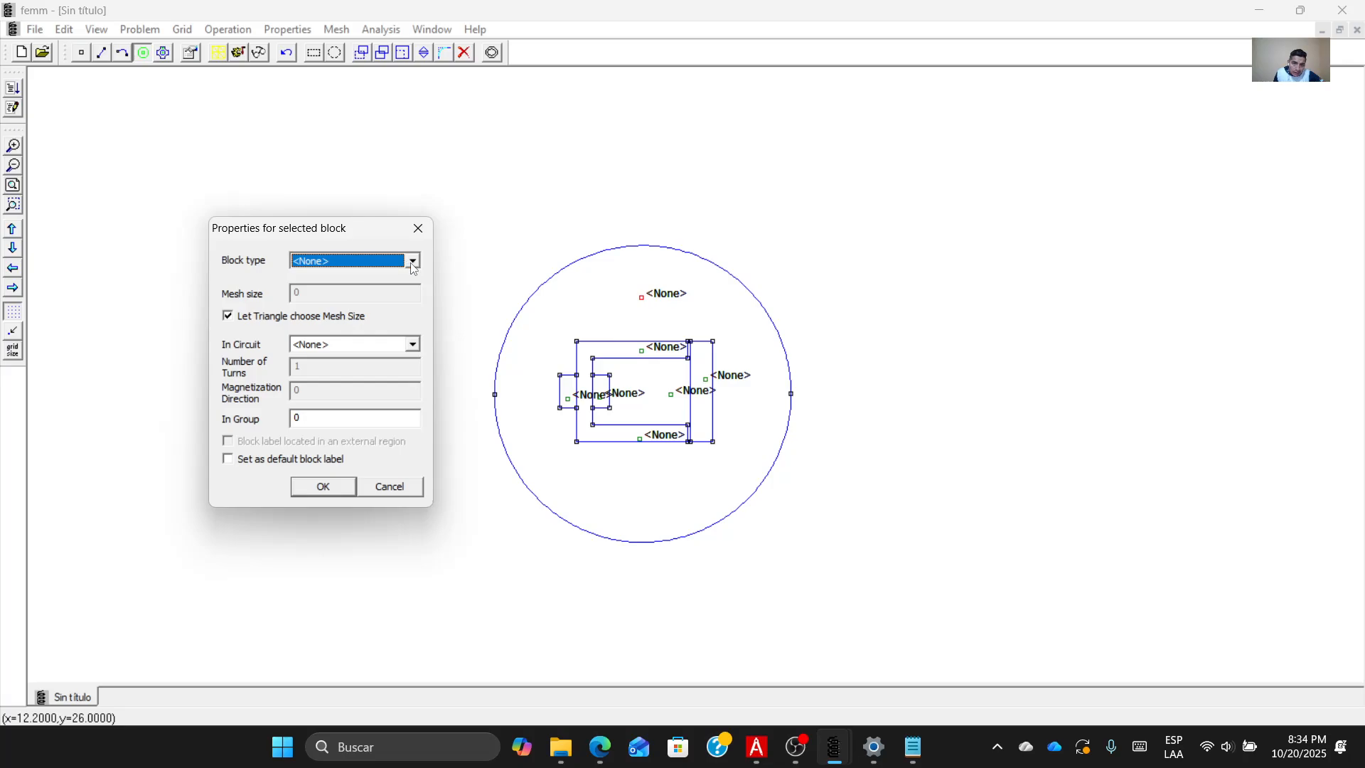
pyautogui.click(413, 262)
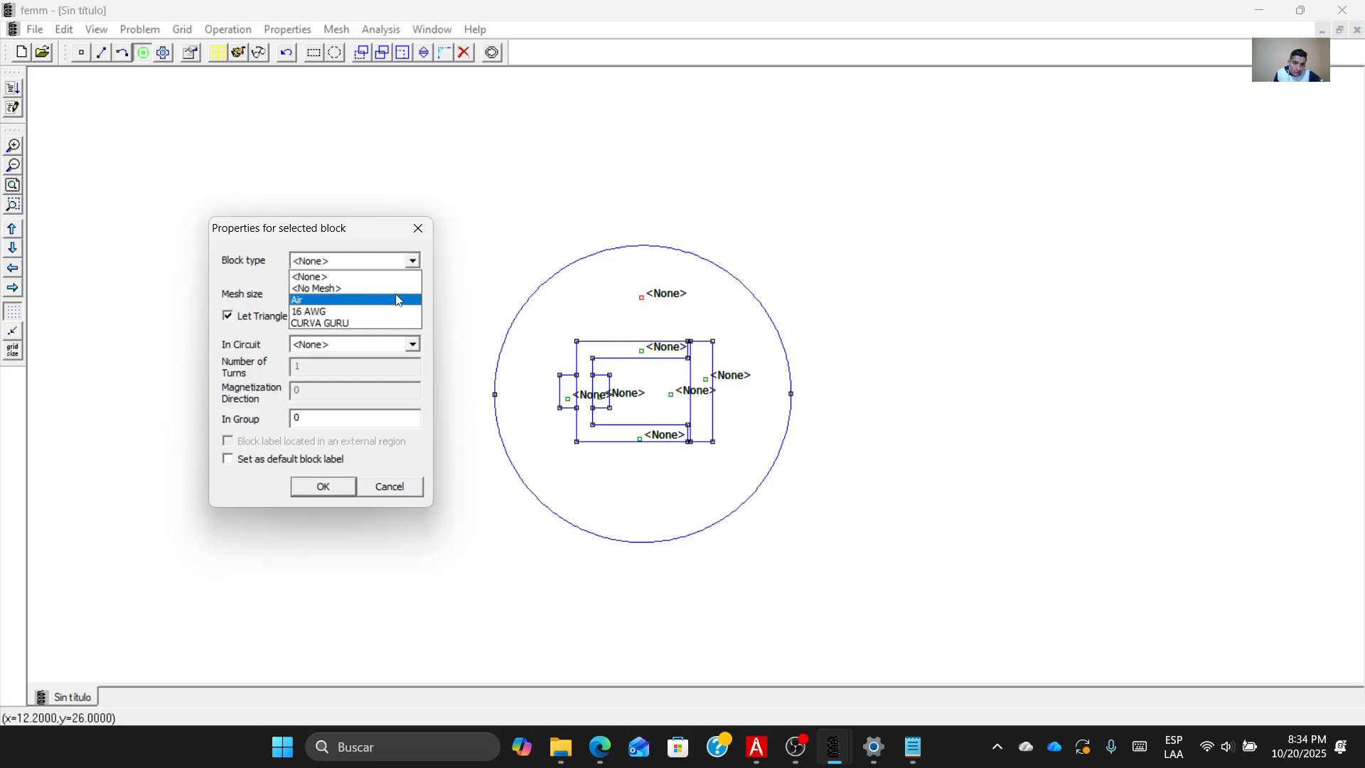
pyautogui.click(415, 298)
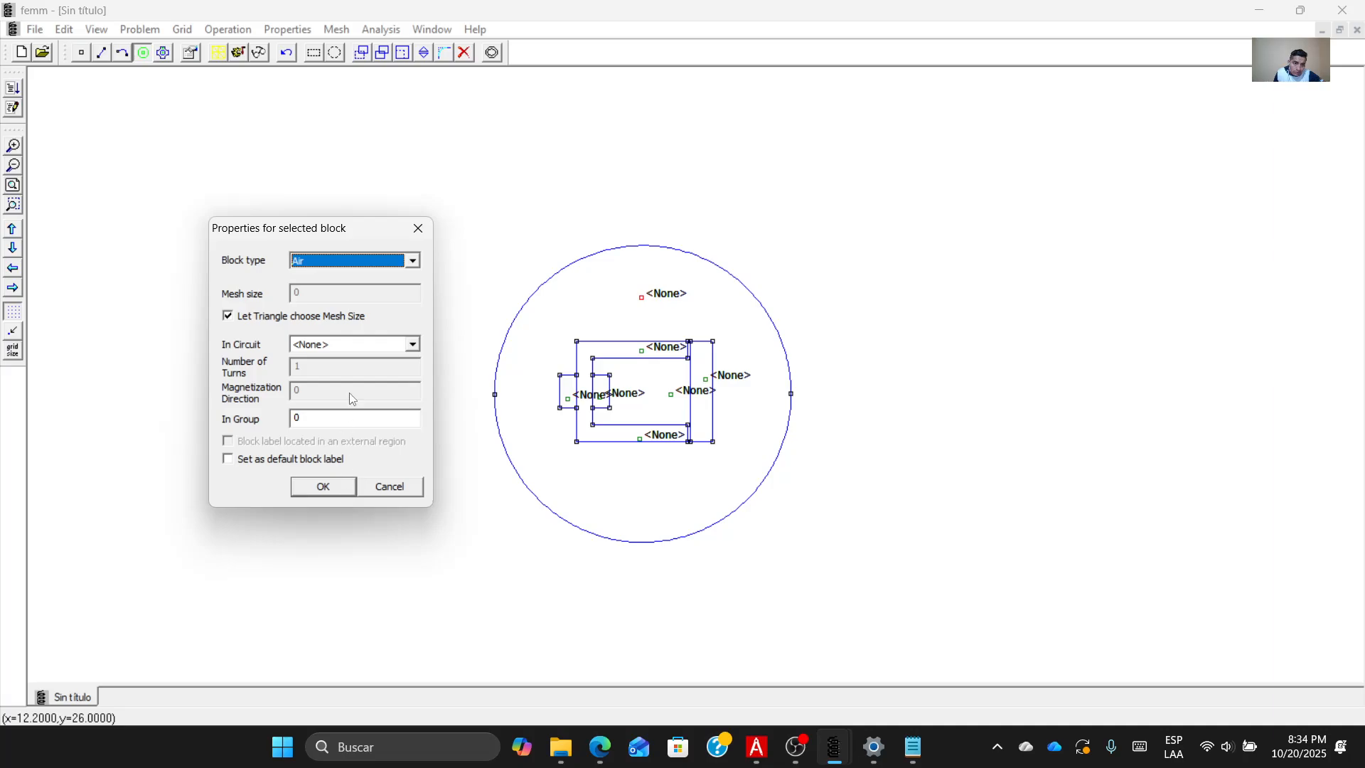
pyautogui.click(322, 487)
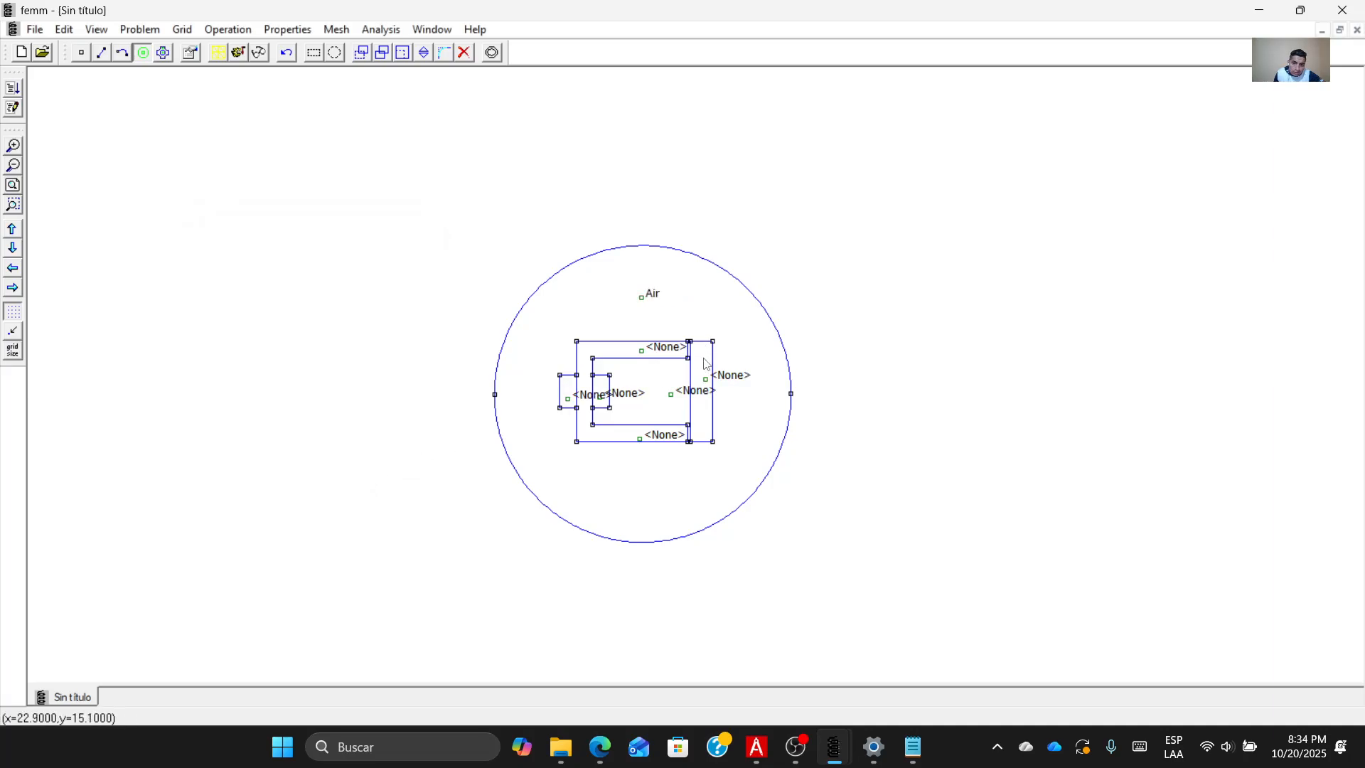
# Assign the Air material to the block label in the open window enclosed by the core.
pyautogui.rightClick(672, 400)
pyautogui.press('space')
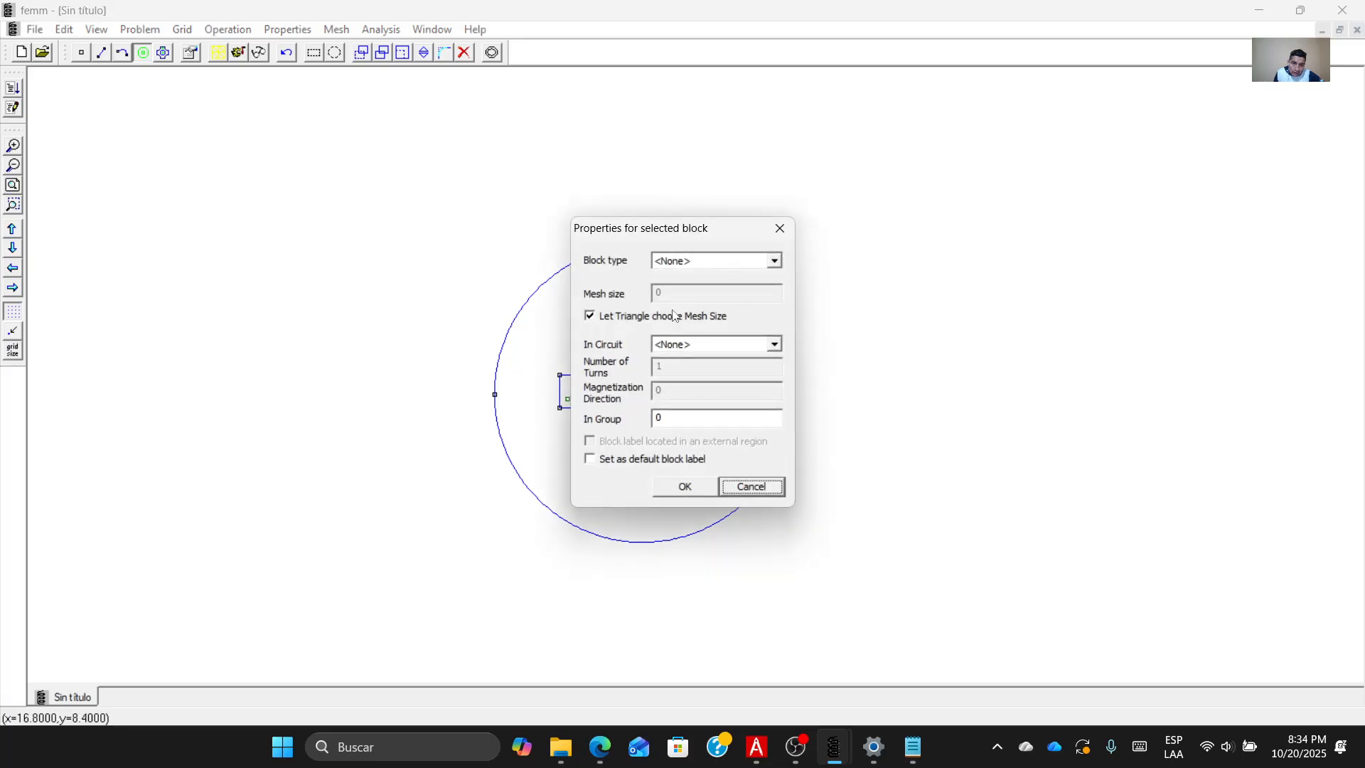
pyautogui.click(694, 263)
pyautogui.click(696, 301)
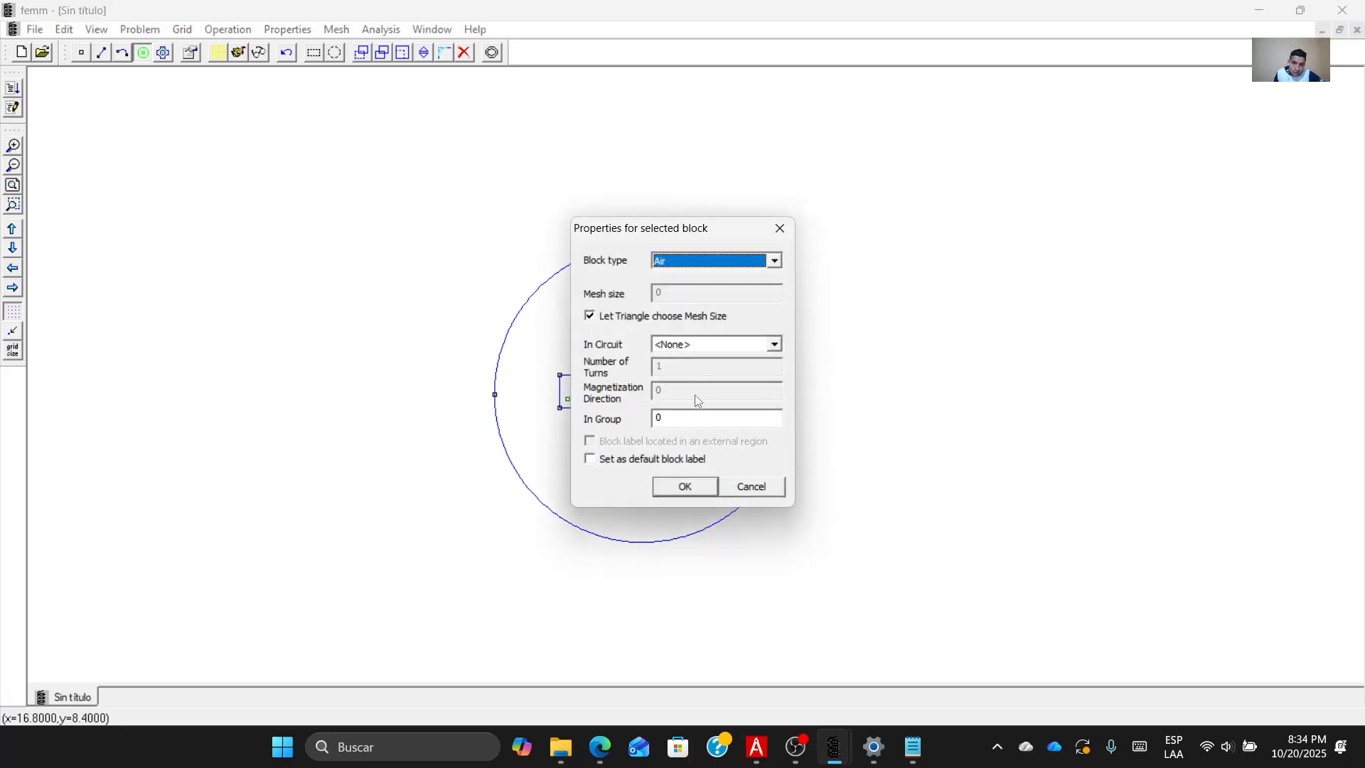
pyautogui.click(694, 487)
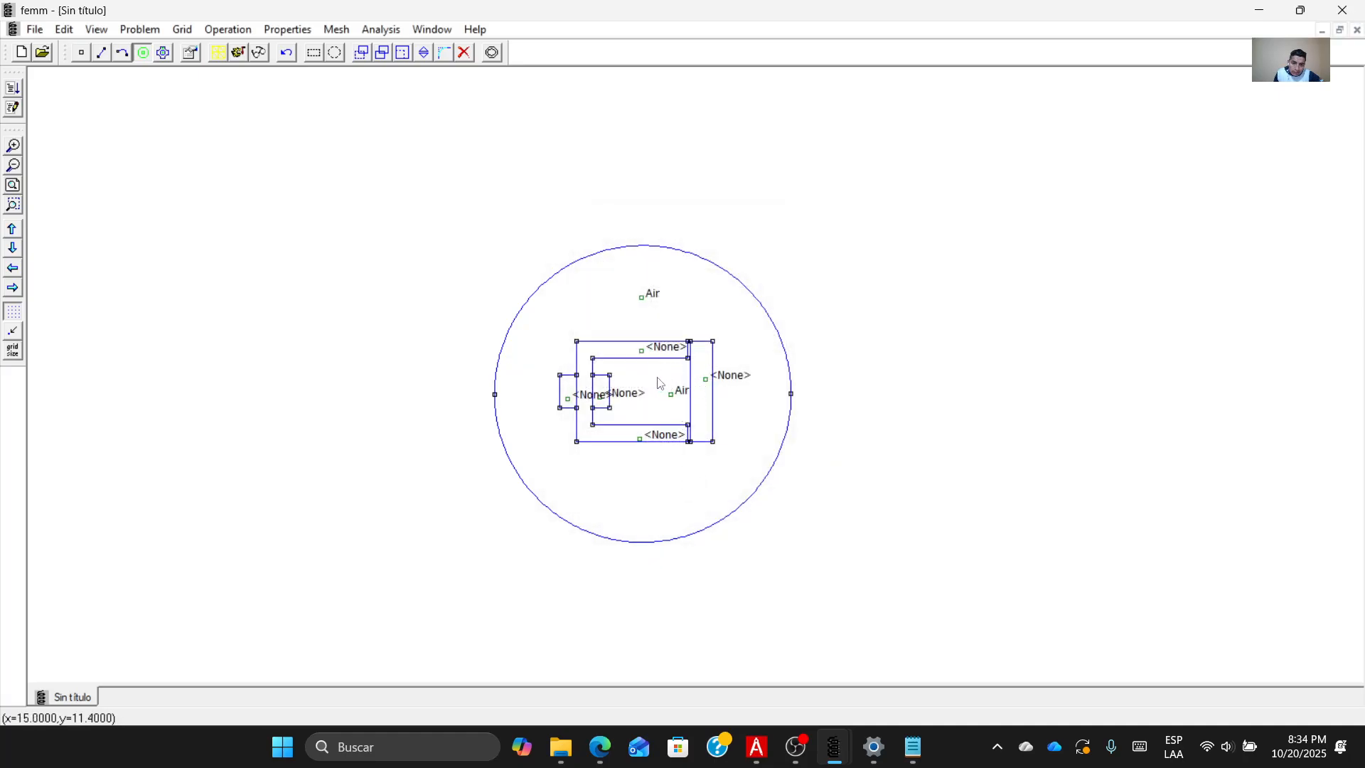
# Assign the CURVA GURU material to the block label in the upper leg of the C-shaped core.
pyautogui.rightClick(644, 358)
pyautogui.press('space')
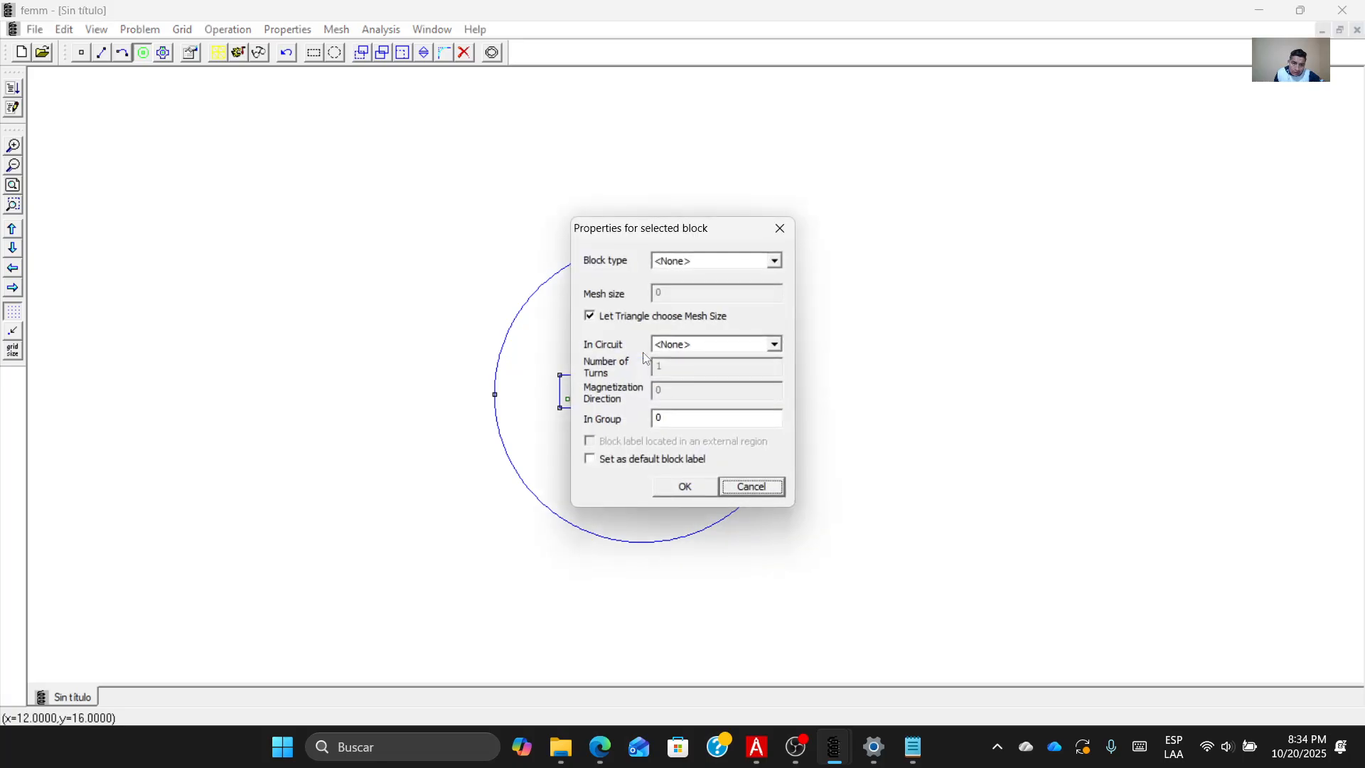
pyautogui.click(688, 345)
pyautogui.click(717, 261)
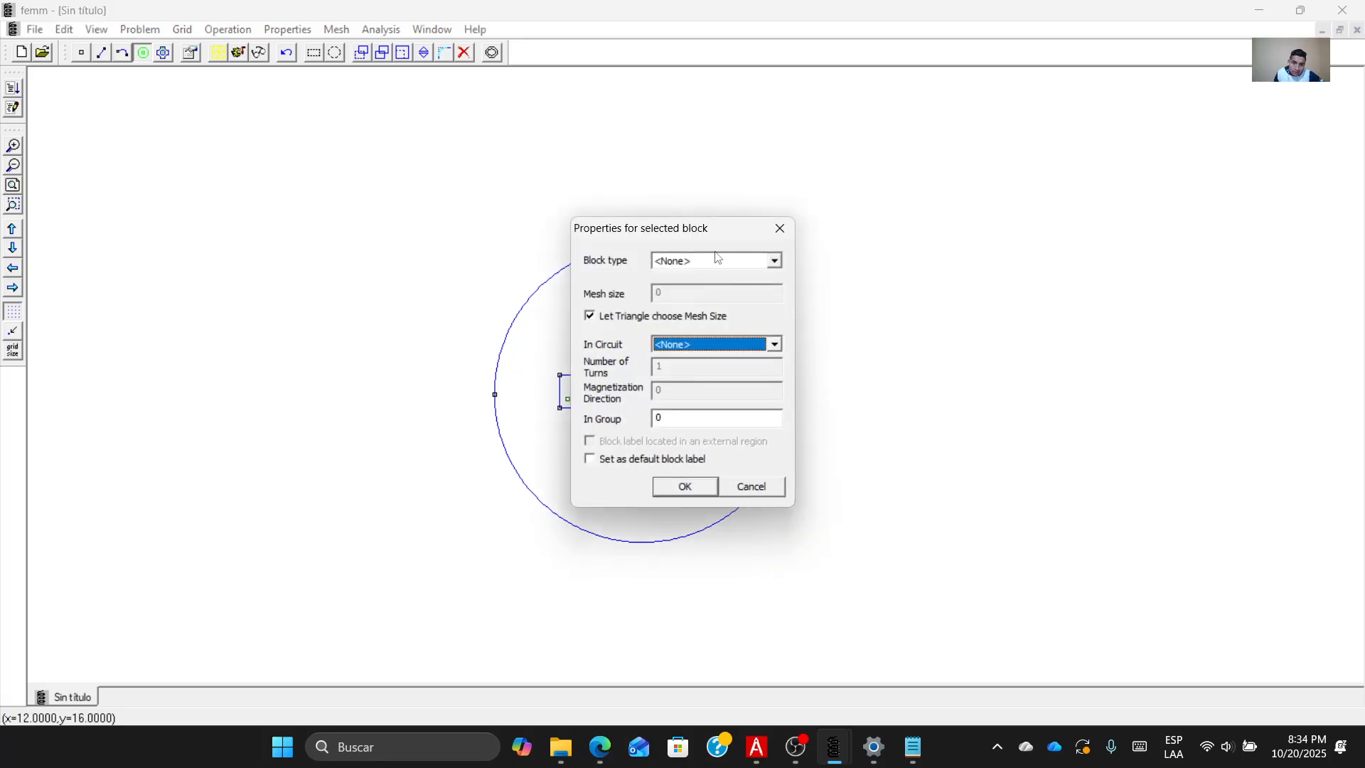
pyautogui.click(717, 260)
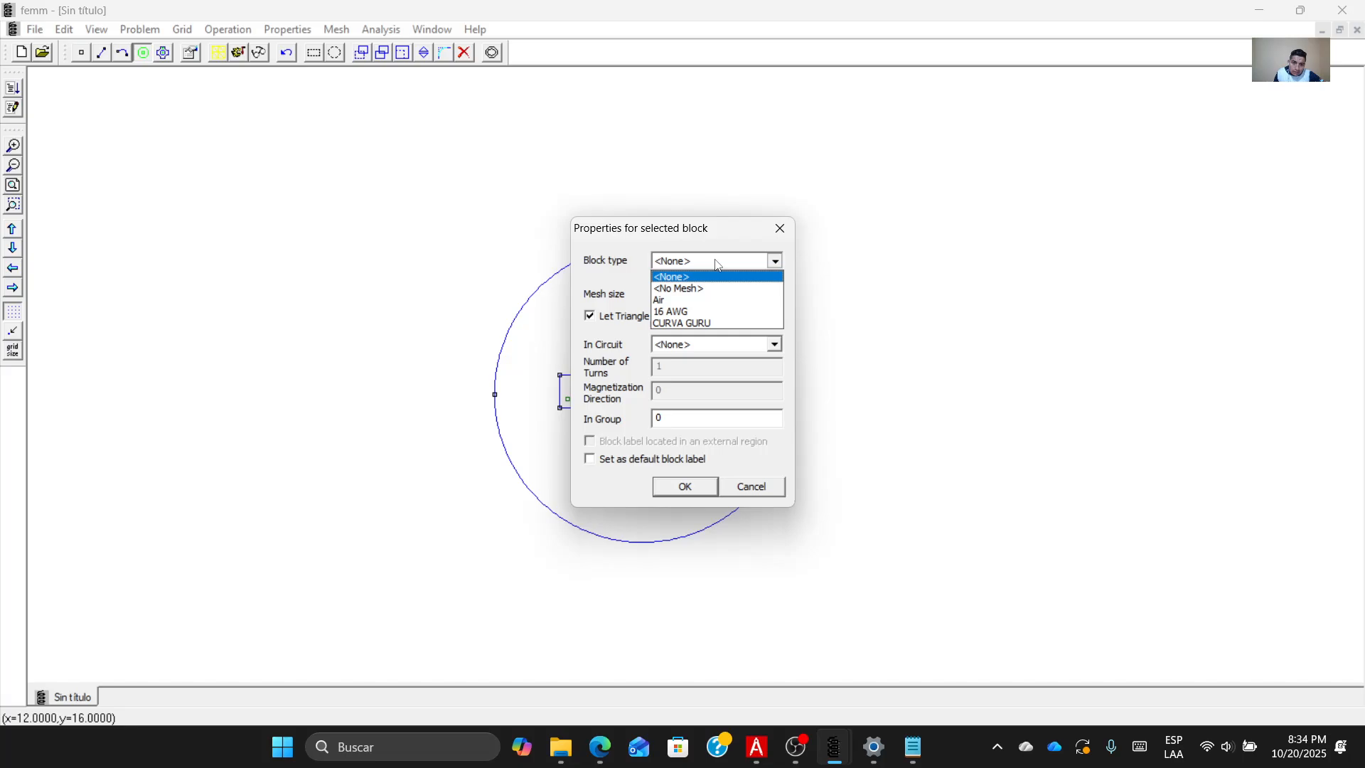
pyautogui.click(708, 324)
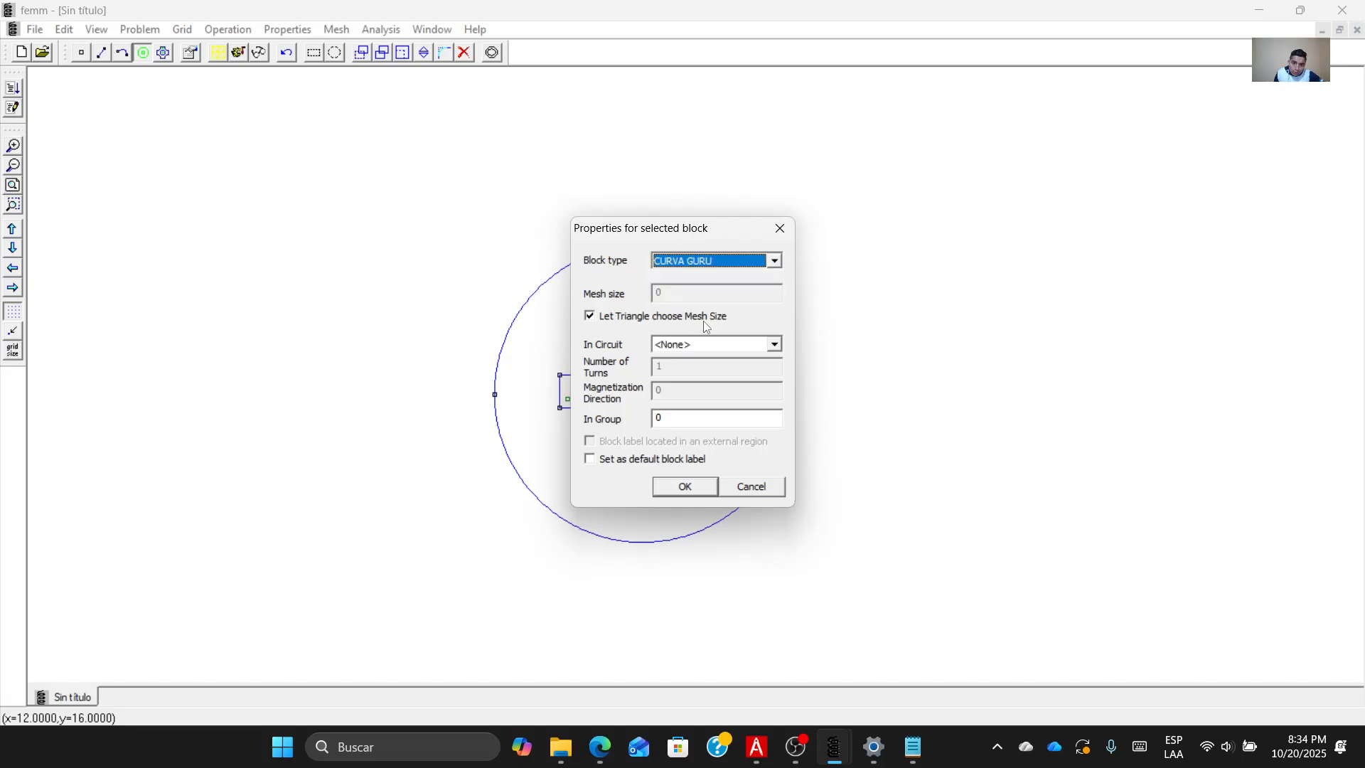
pyautogui.click(685, 486)
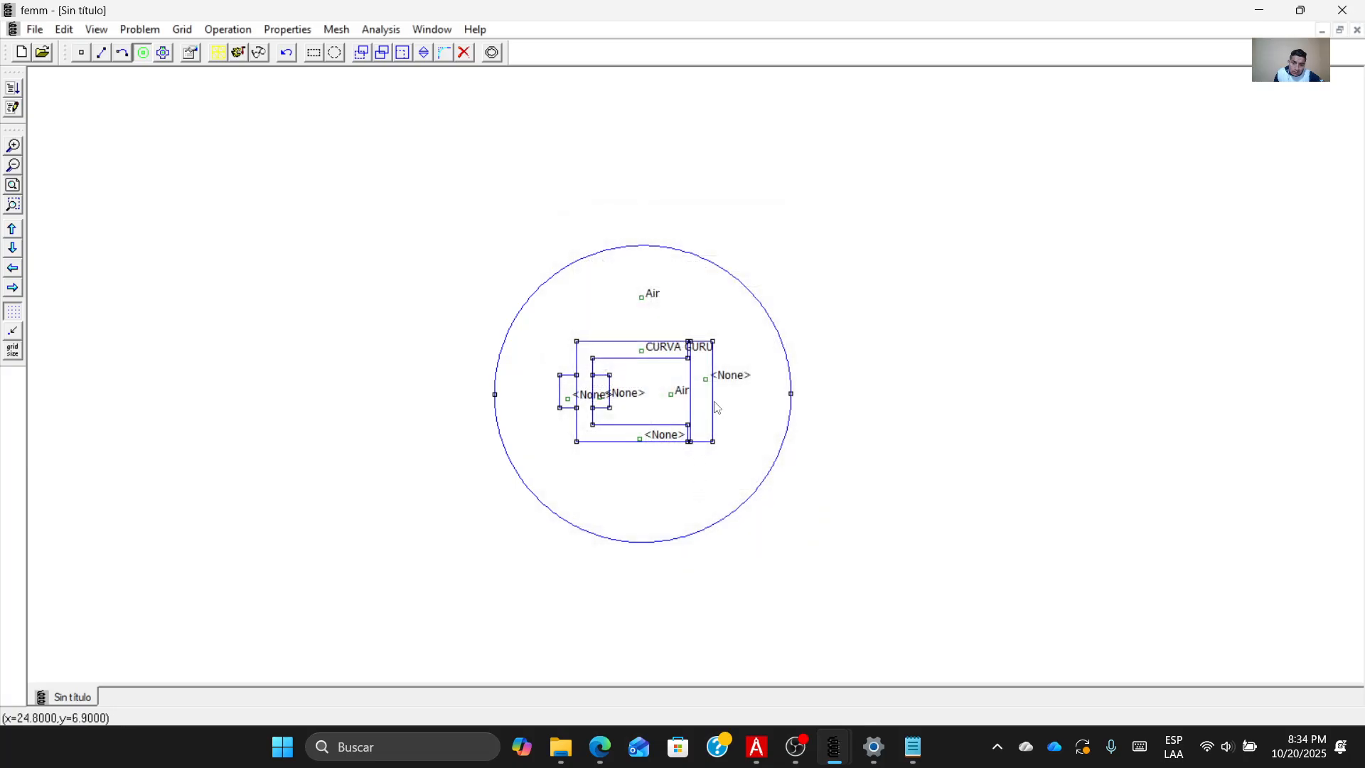
# Assign CURVA GURU to the vertical bar at the core's right side and delete the redundant block label in the core's lower leg.
pyautogui.rightClick(711, 390)
pyautogui.press('space')
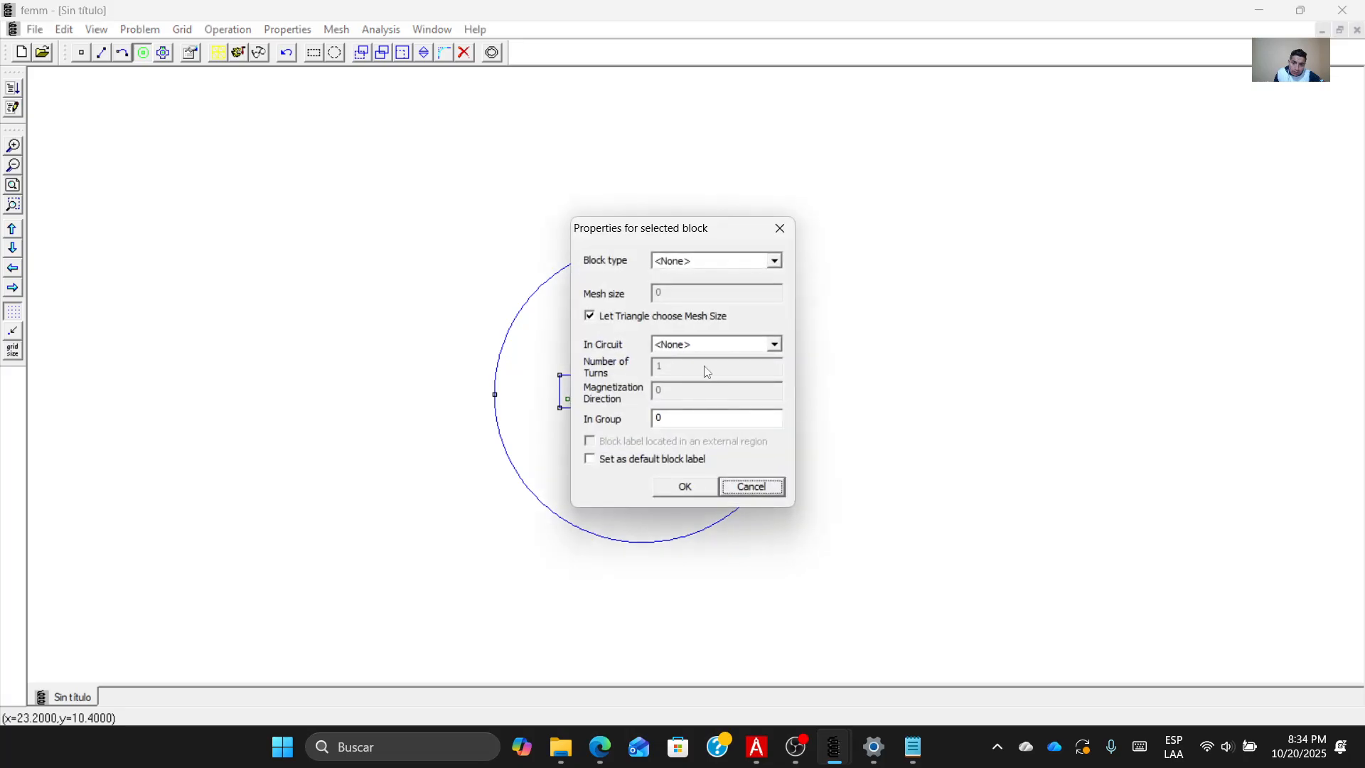
pyautogui.click(722, 349)
pyautogui.click(719, 359)
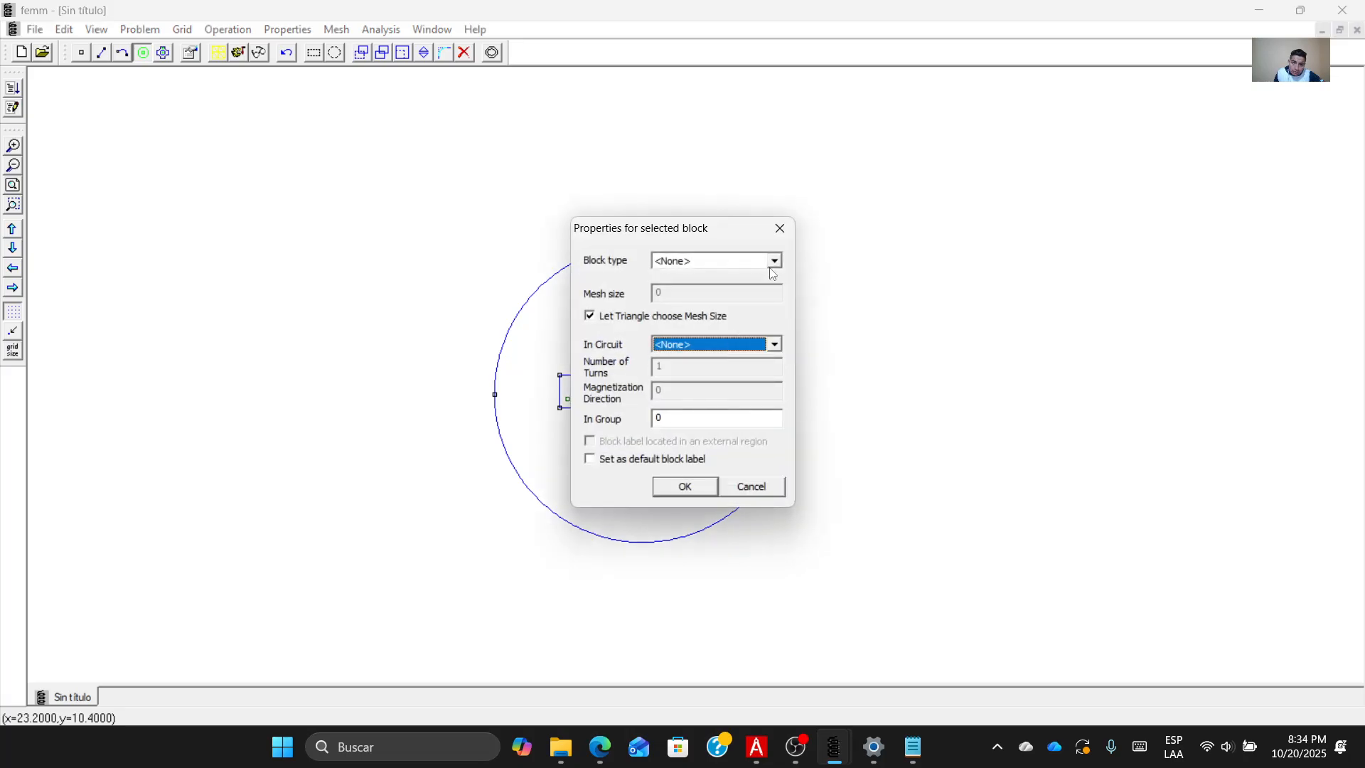
pyautogui.click(773, 261)
pyautogui.click(757, 324)
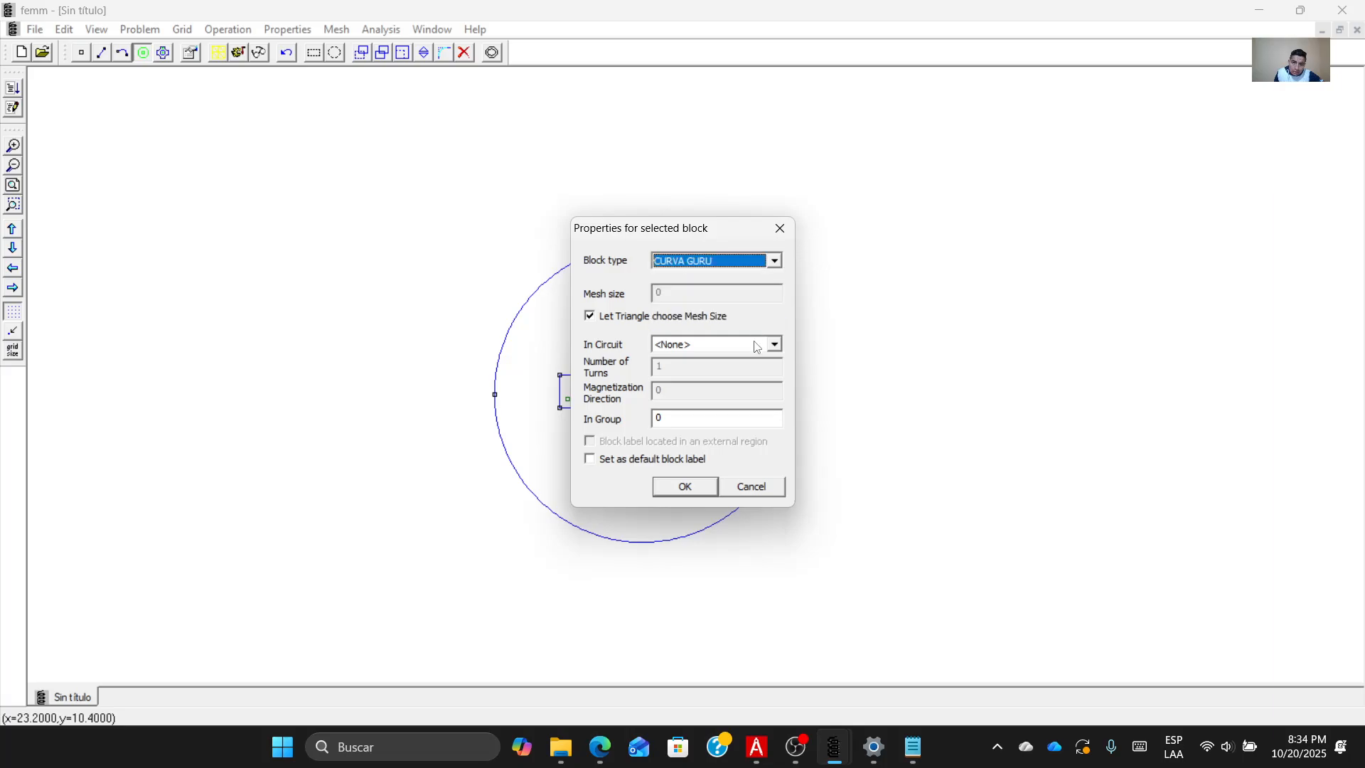
pyautogui.click(695, 485)
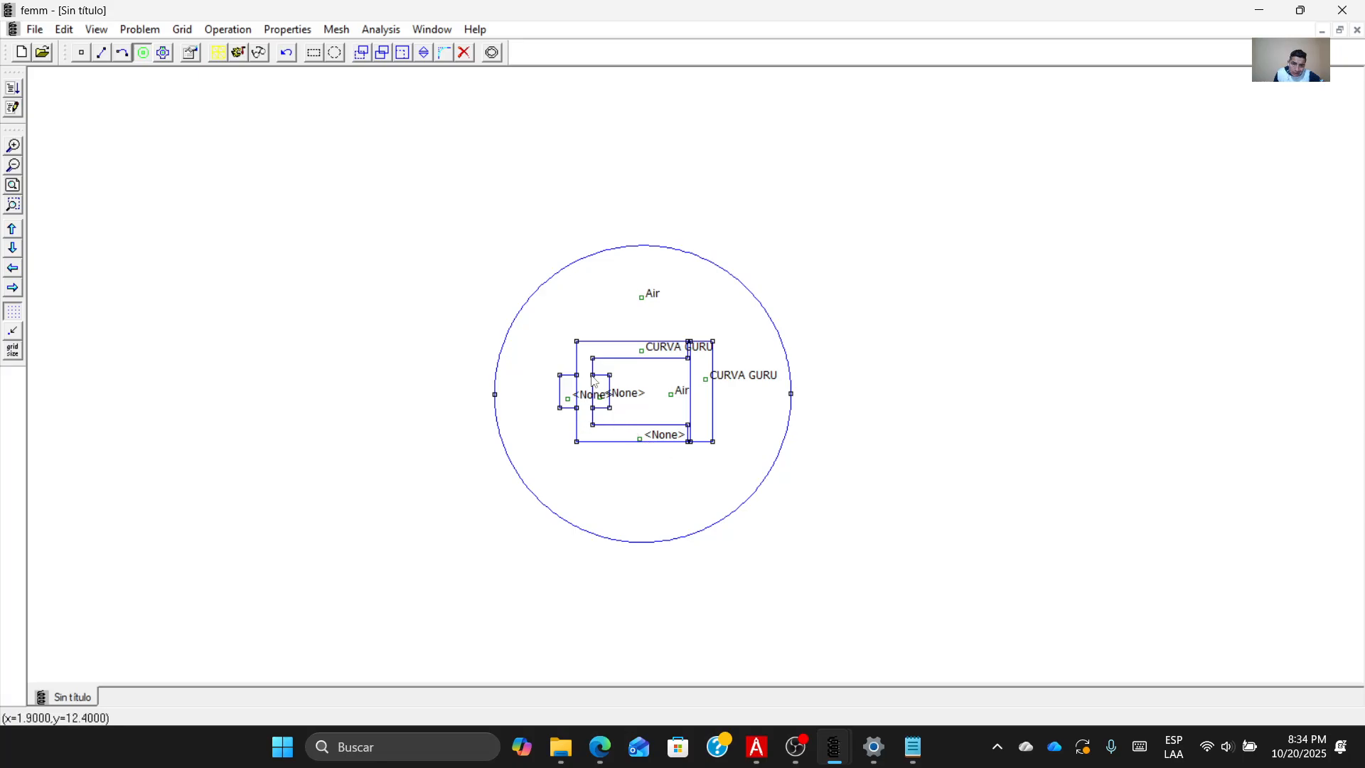
pyautogui.rightClick(641, 443)
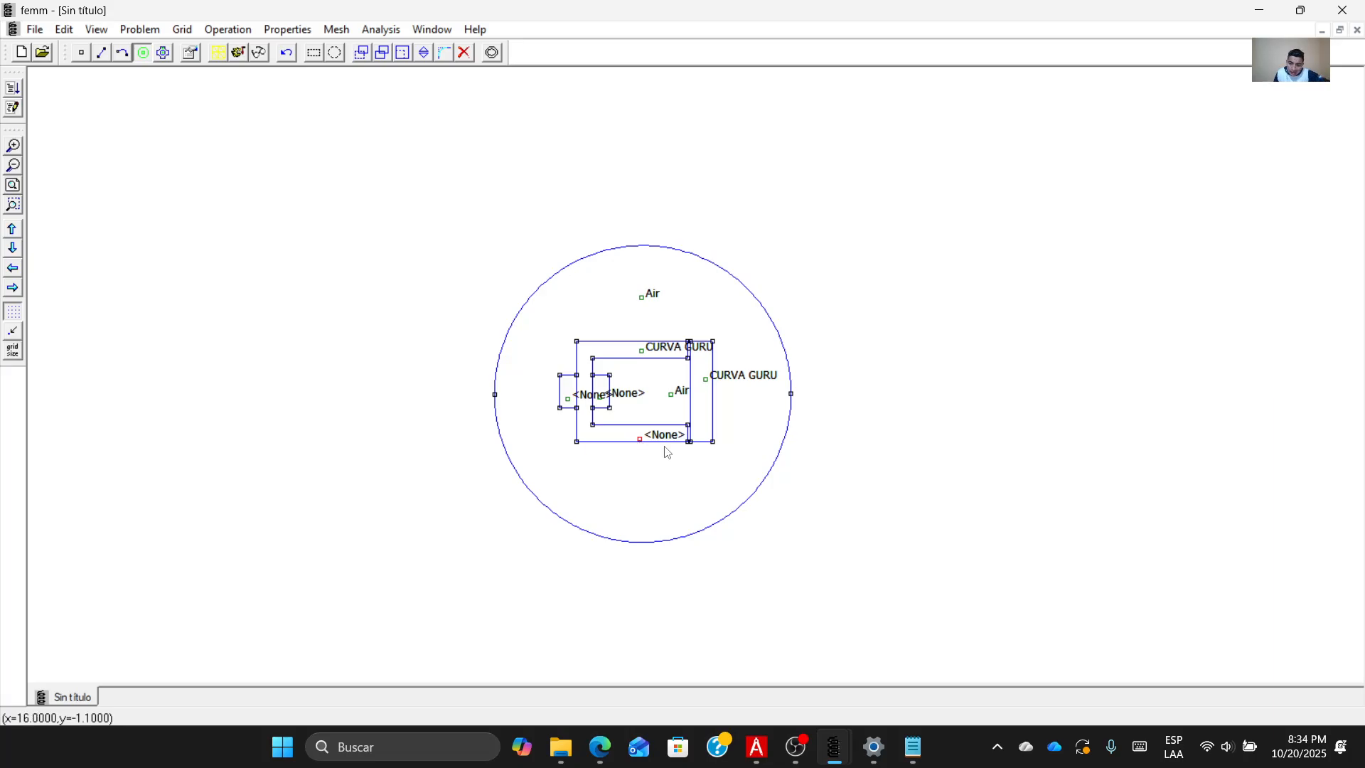
pyautogui.press('Delete')
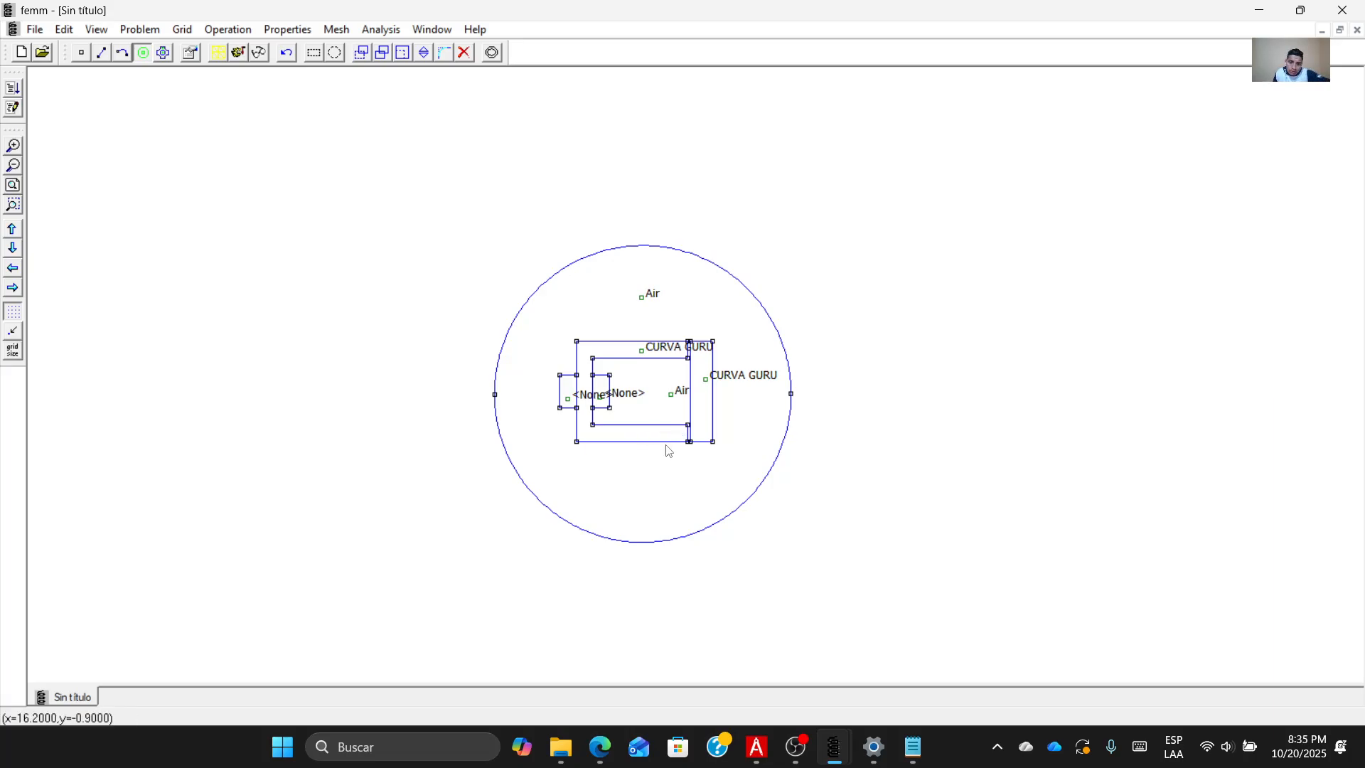
# Assign the 16 AWG material to the coil block on the outer side of the core's left leg.
pyautogui.rightClick(569, 414)
pyautogui.press('space')
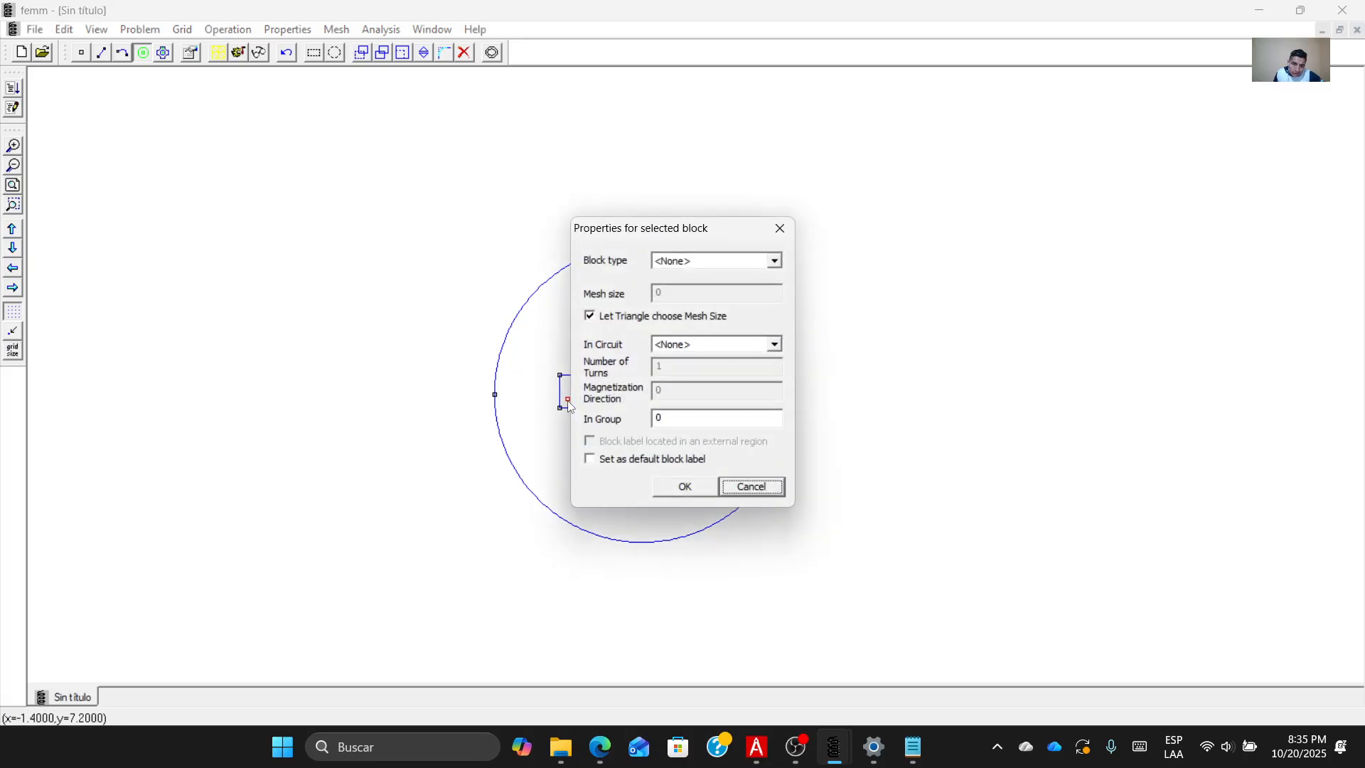
pyautogui.click(701, 263)
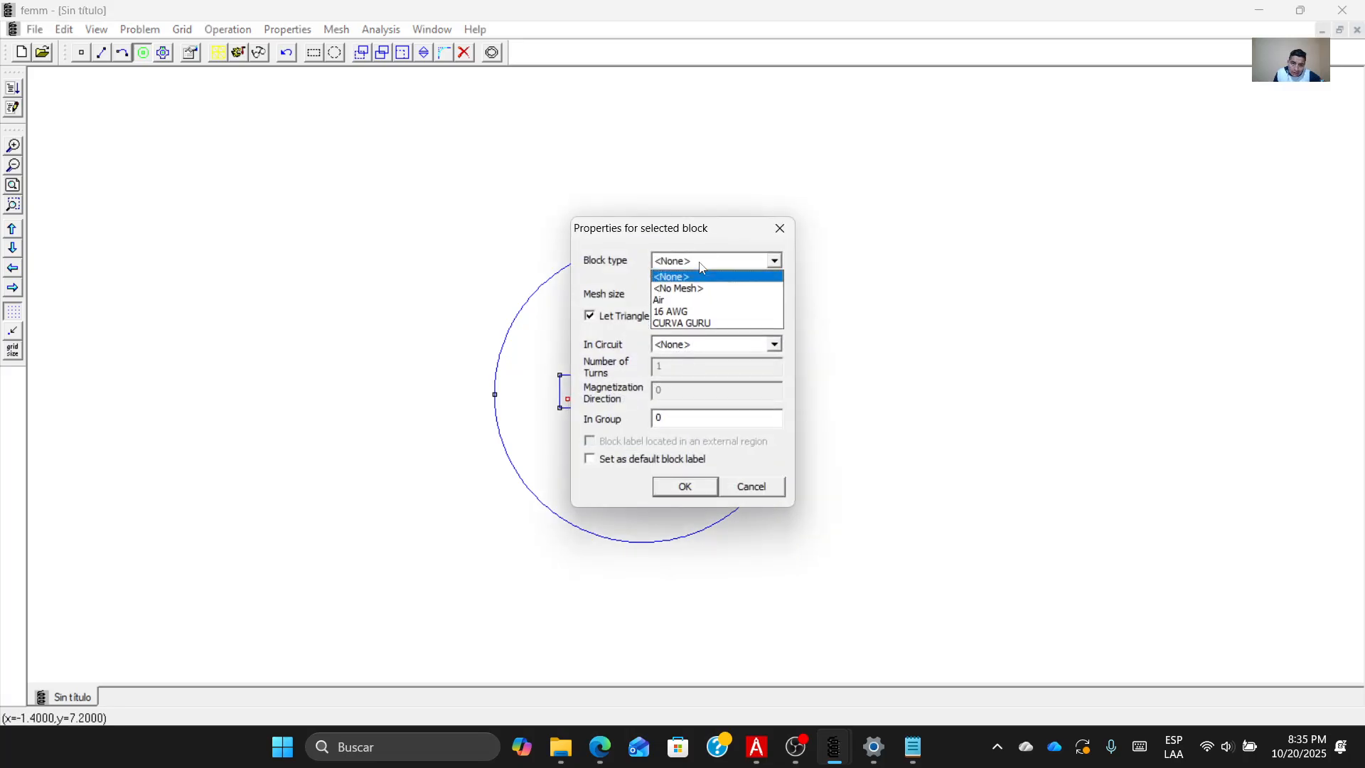
pyautogui.click(691, 312)
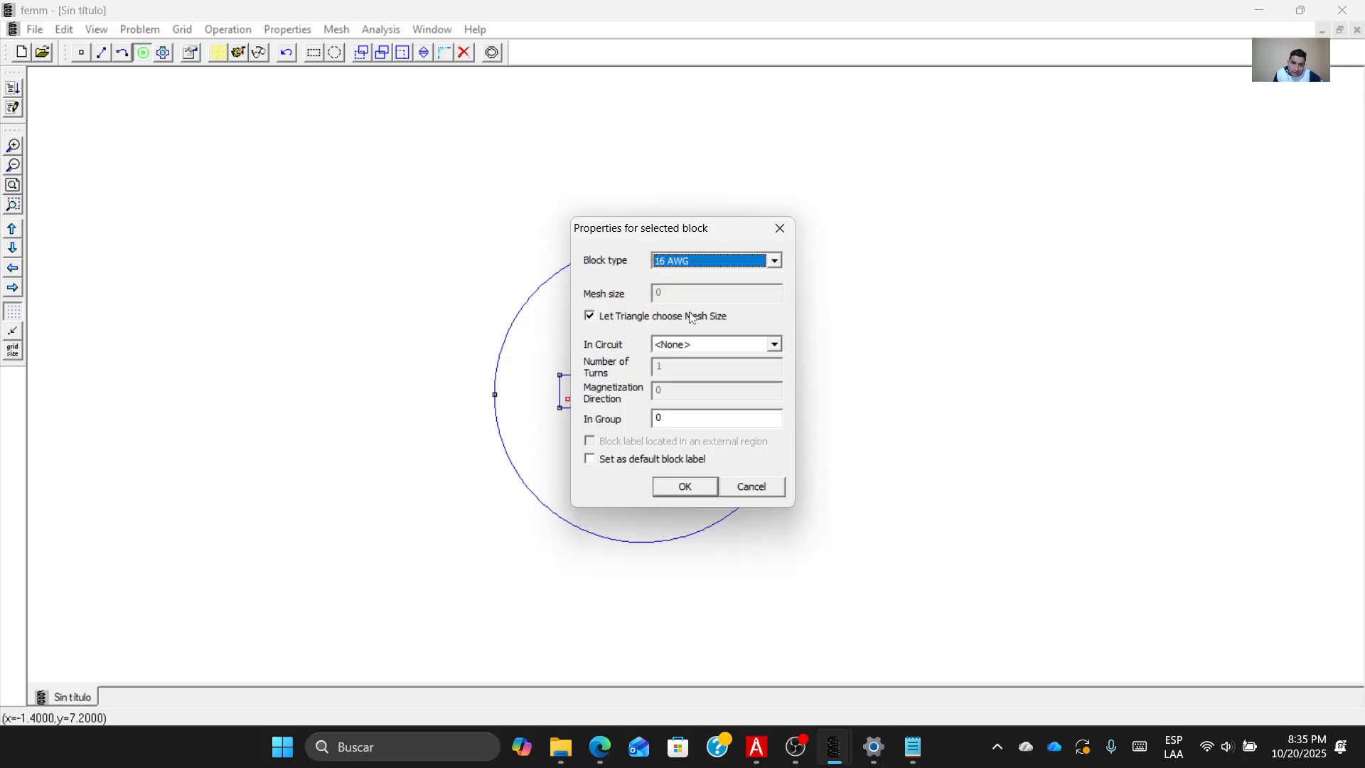
pyautogui.click(687, 486)
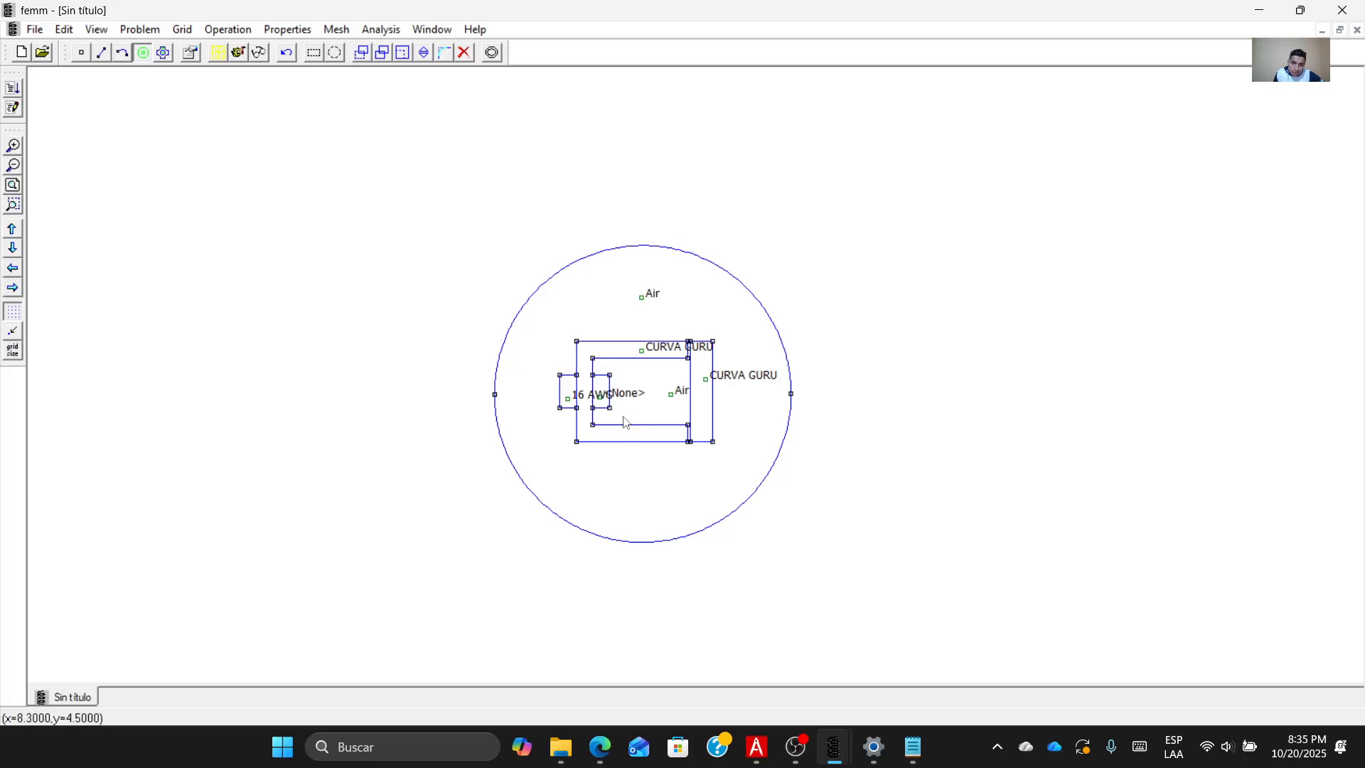
# Assign 16 AWG to the coil block inside the core window and place a block label in the core's left leg.
pyautogui.rightClick(602, 400)
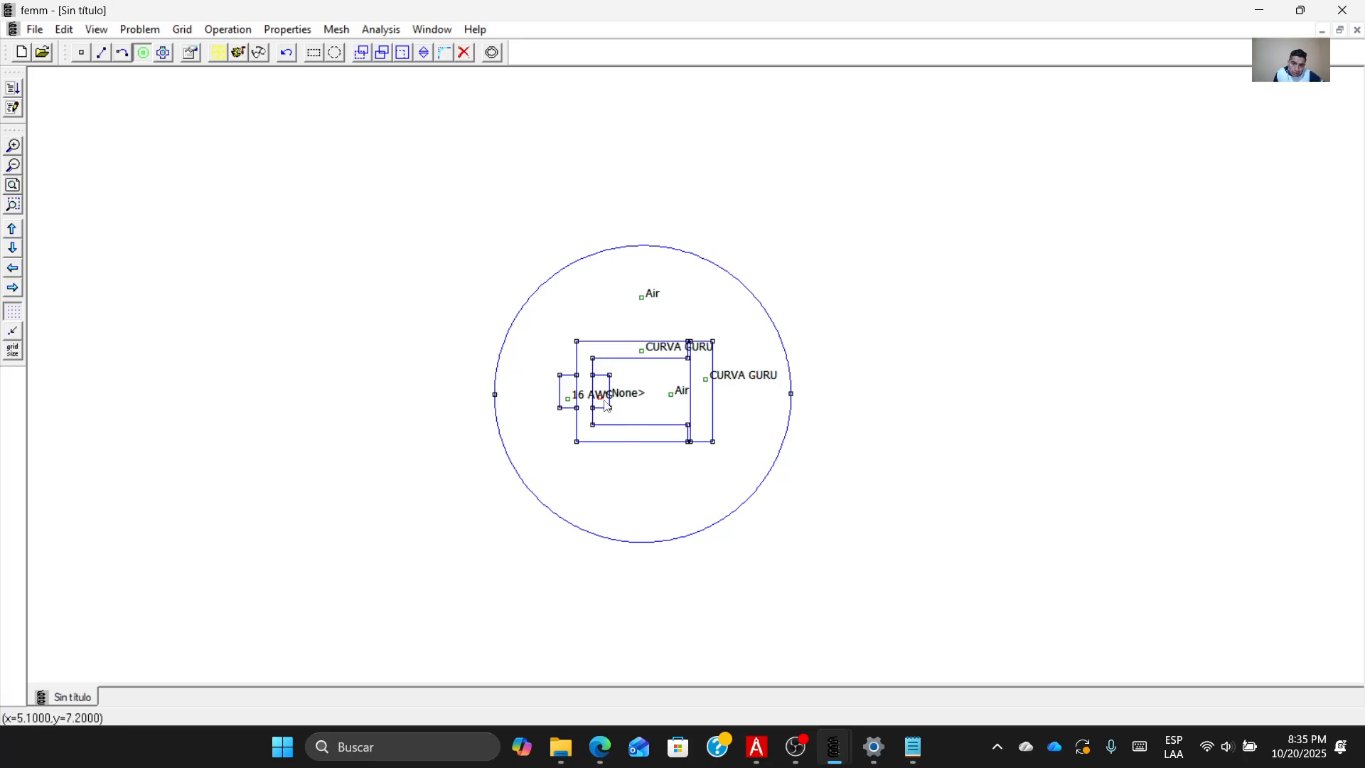
pyautogui.press('space')
pyautogui.click(705, 265)
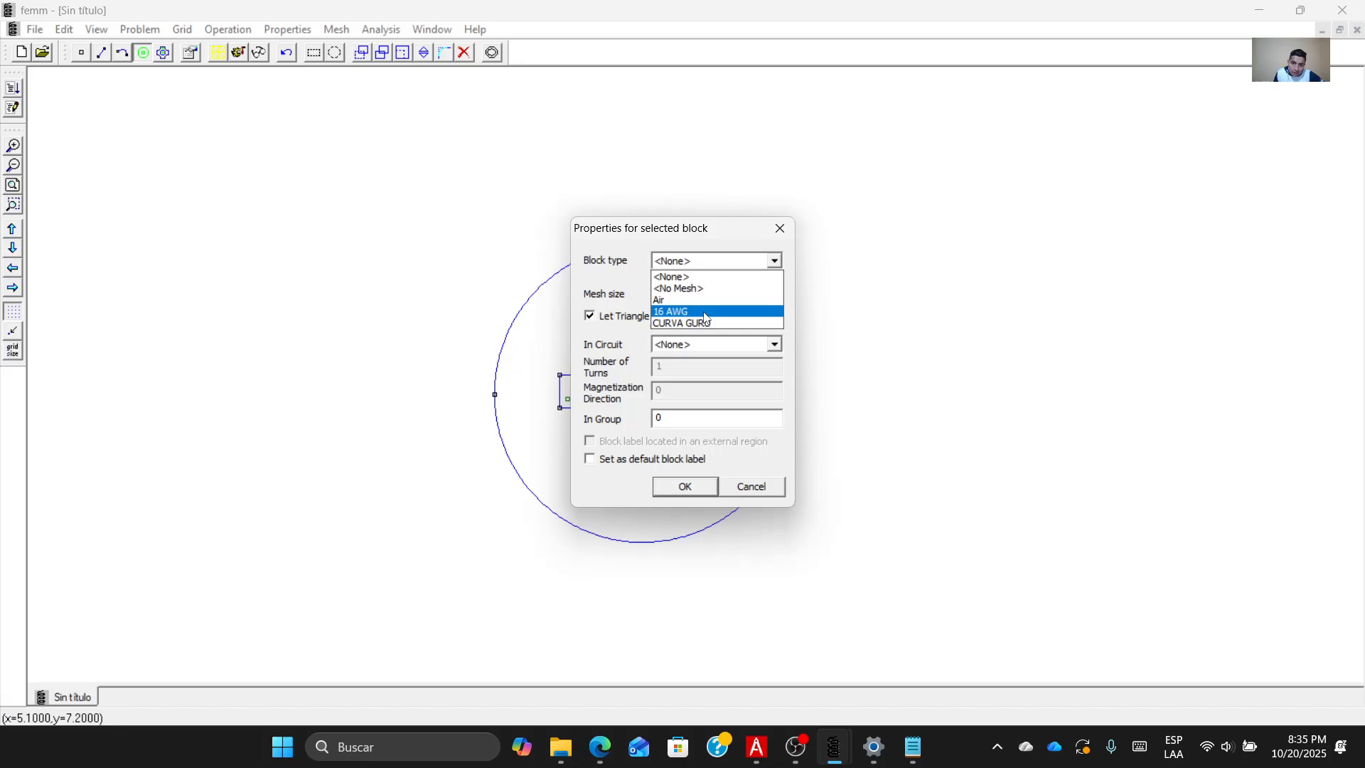
pyautogui.click(706, 312)
pyautogui.click(703, 485)
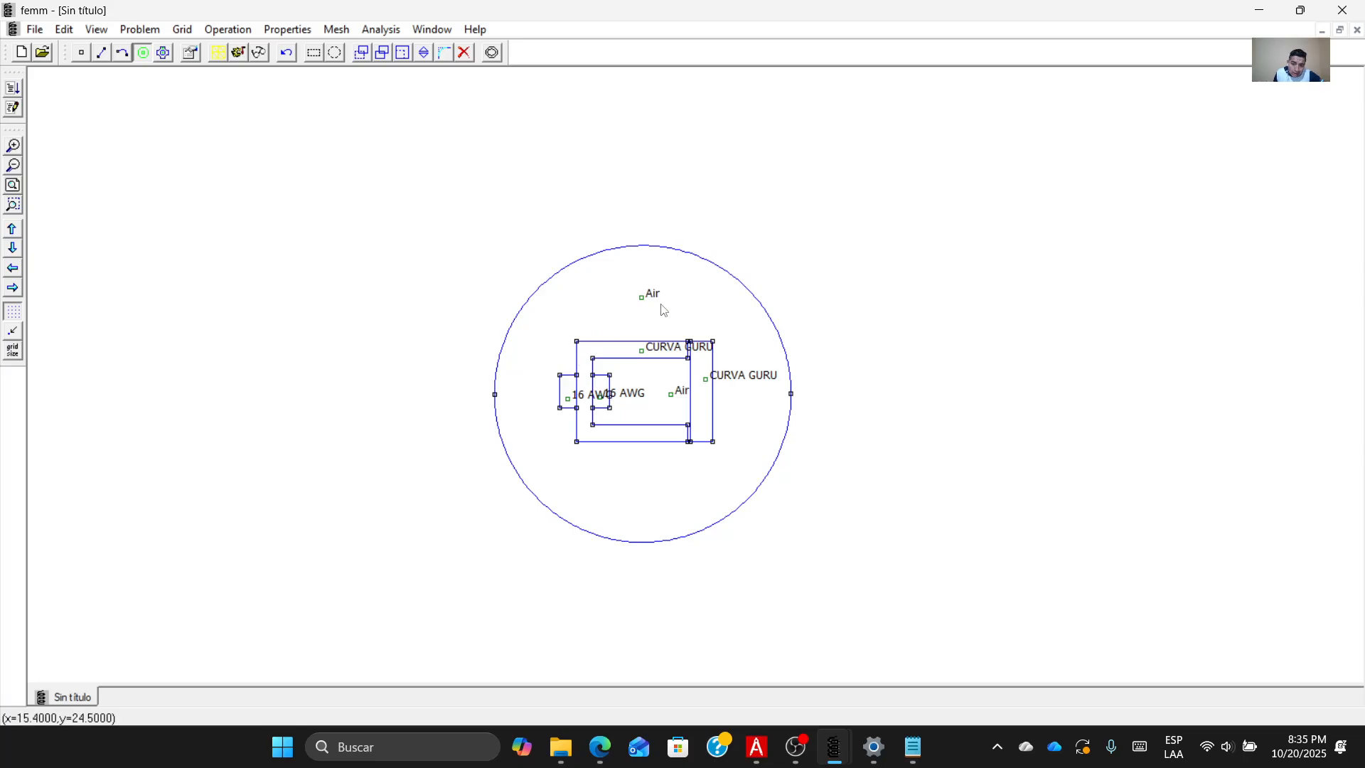
pyautogui.click(587, 400)
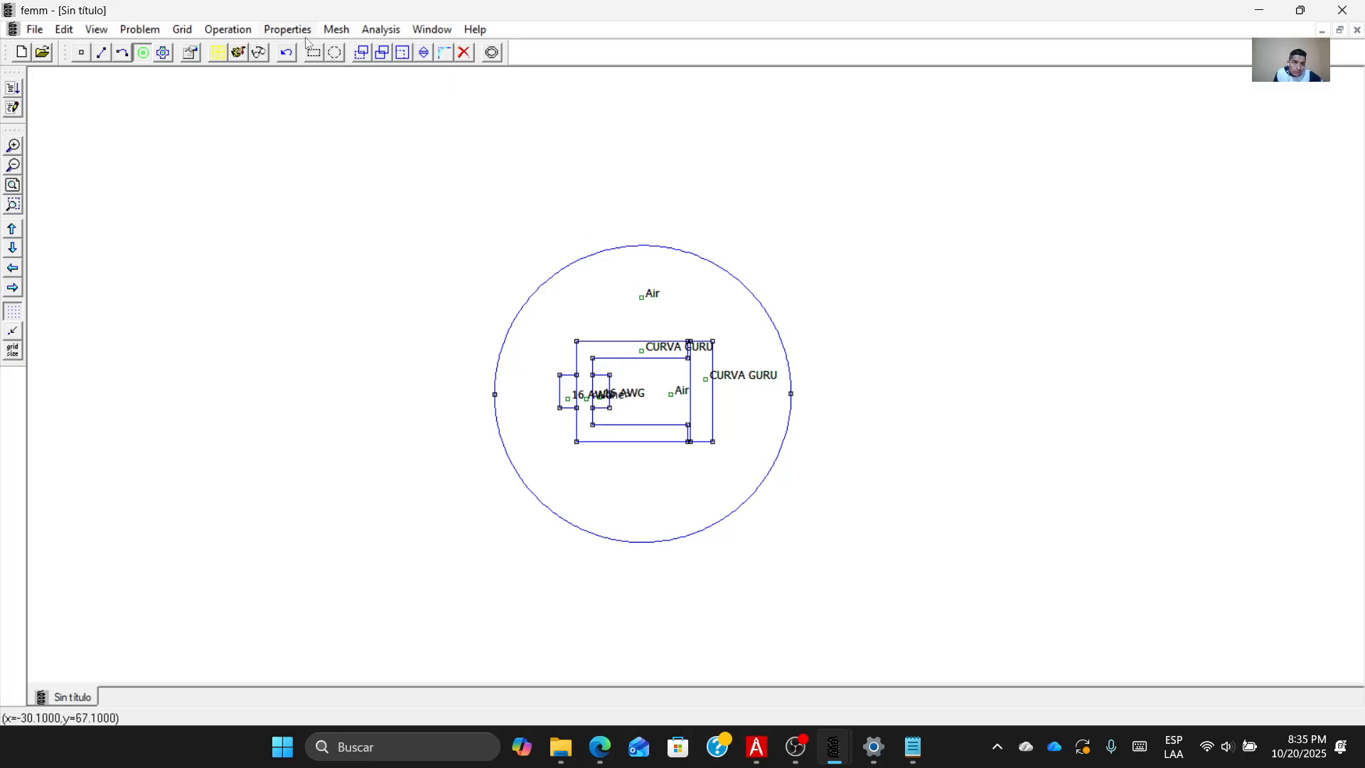
# Add a series circuit property named CORRIENTE_IN with a circuit current of 5 A.
pyautogui.click(288, 30)
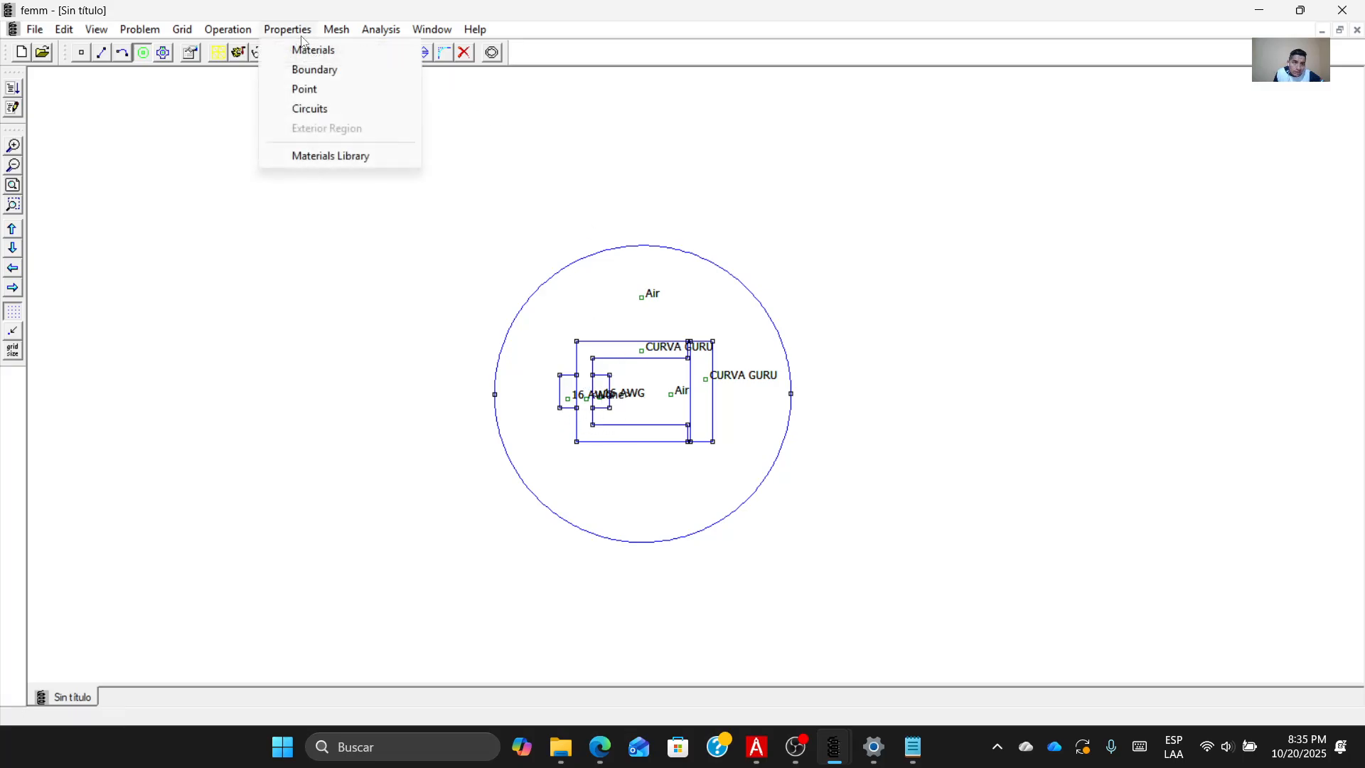
pyautogui.click(320, 110)
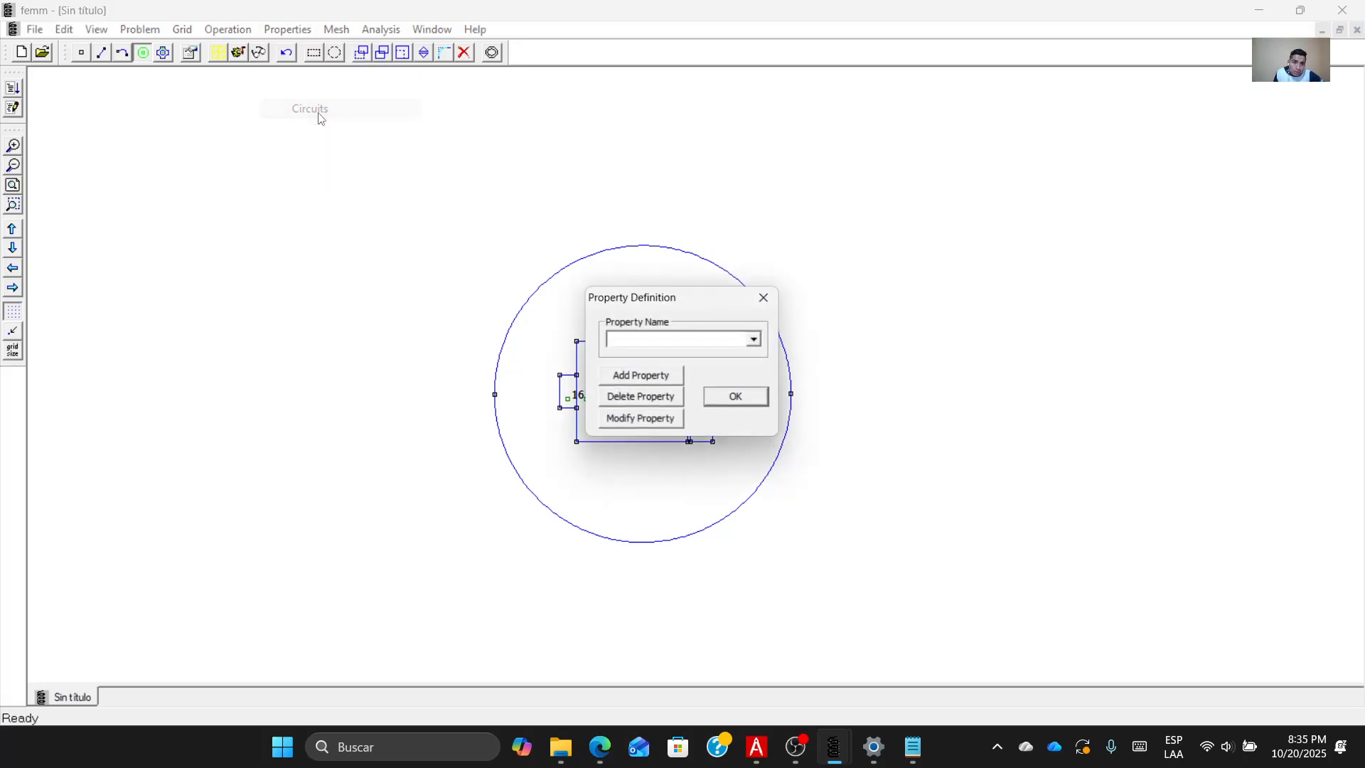
pyautogui.click(642, 377)
pyautogui.moveTo(635, 340); pyautogui.dragTo(572, 334)
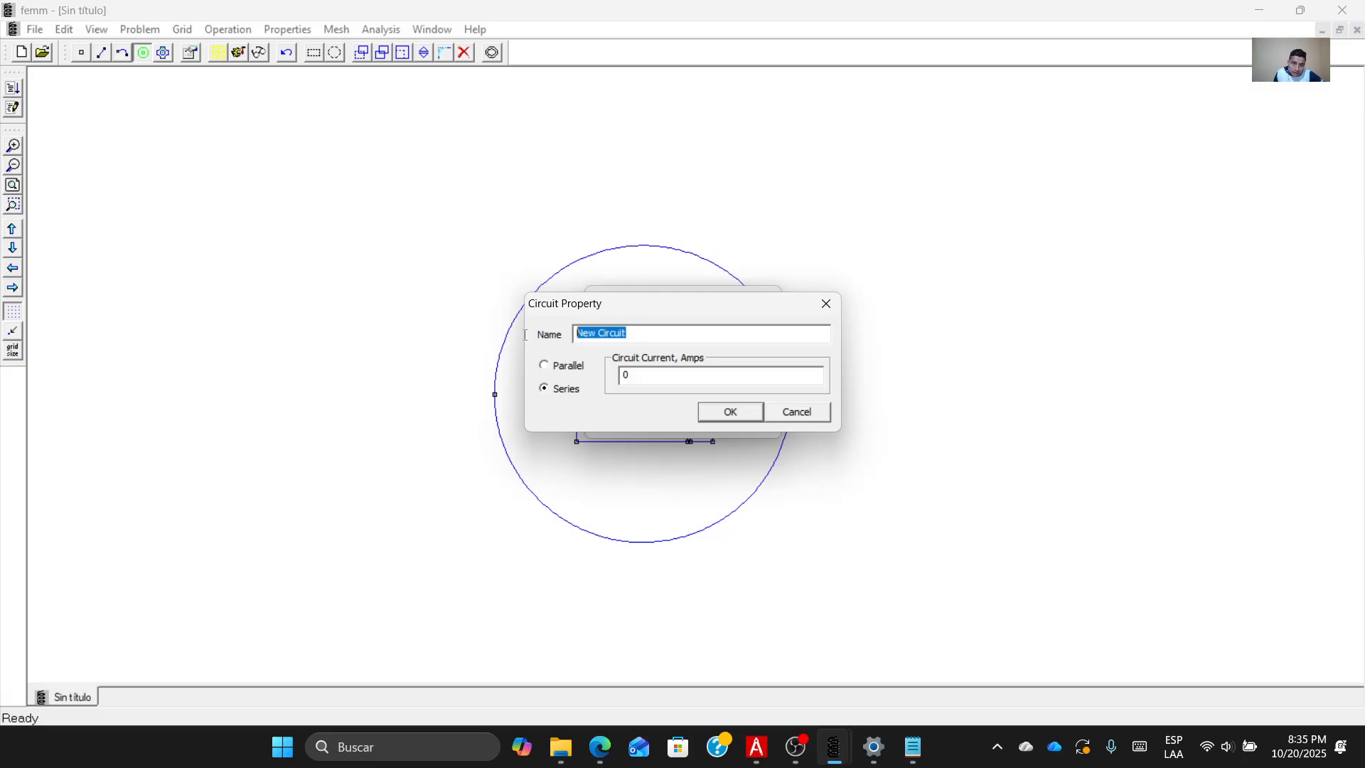
pyautogui.write('co')
pyautogui.write('ORRIENTE_IN')
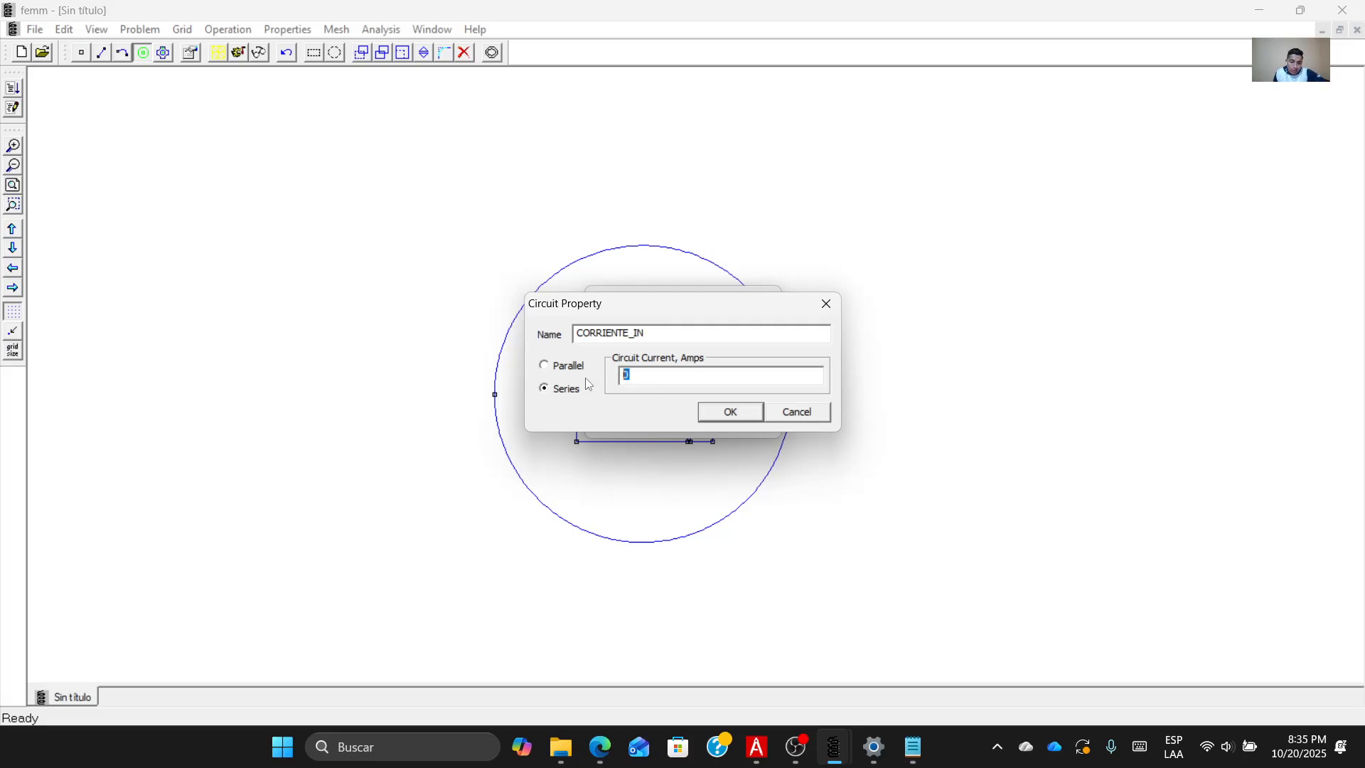
pyautogui.write('5')
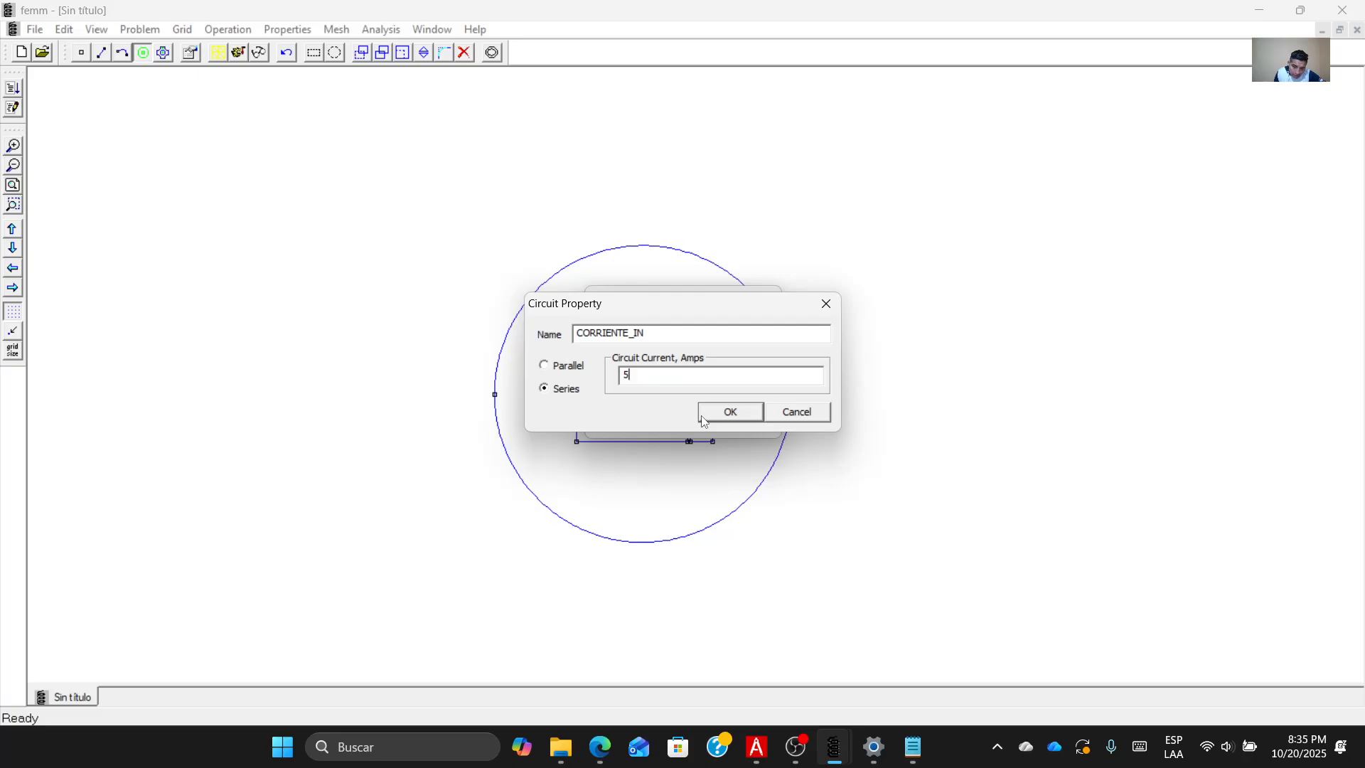
pyautogui.click(723, 425)
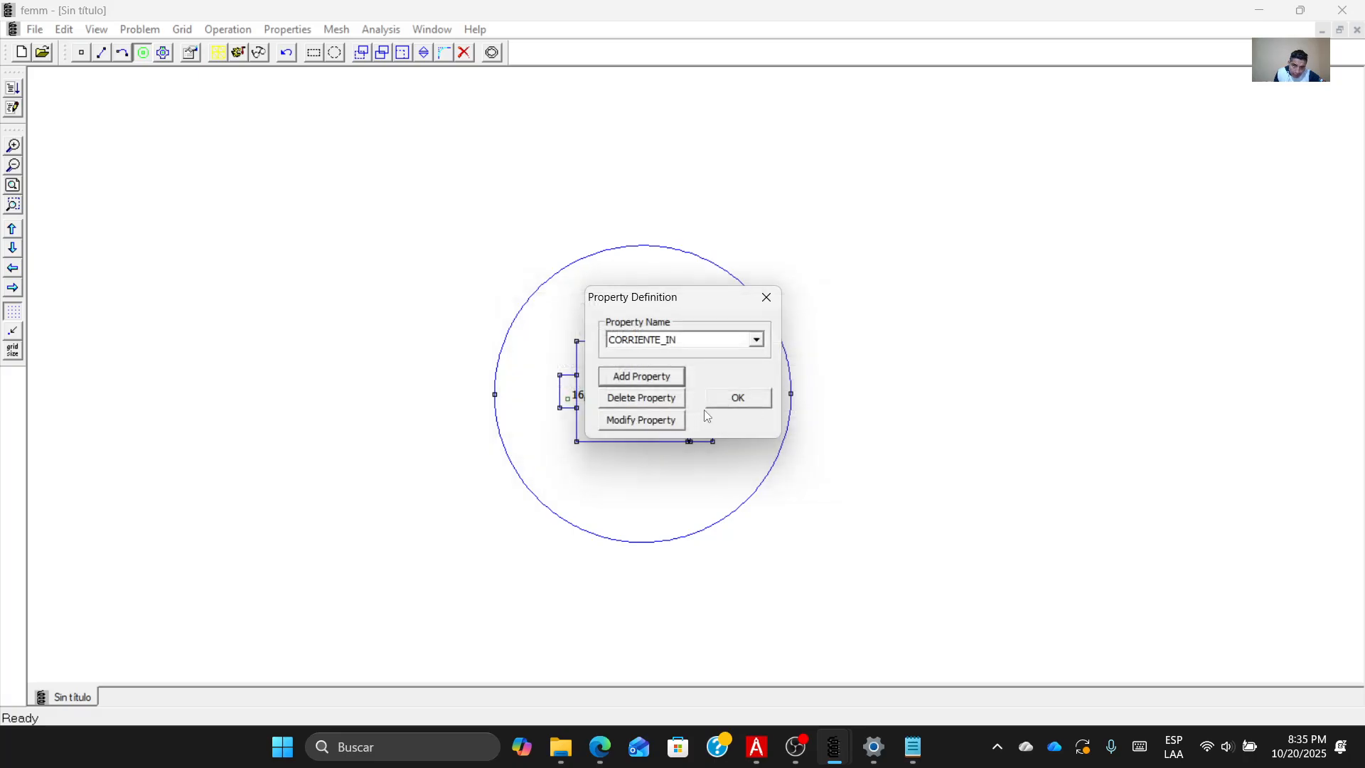
# Assign the coil block outside the core's left leg to the CORRIENTE_IN circuit with 1600 turns, taken from the problem statement.
pyautogui.click(736, 396)
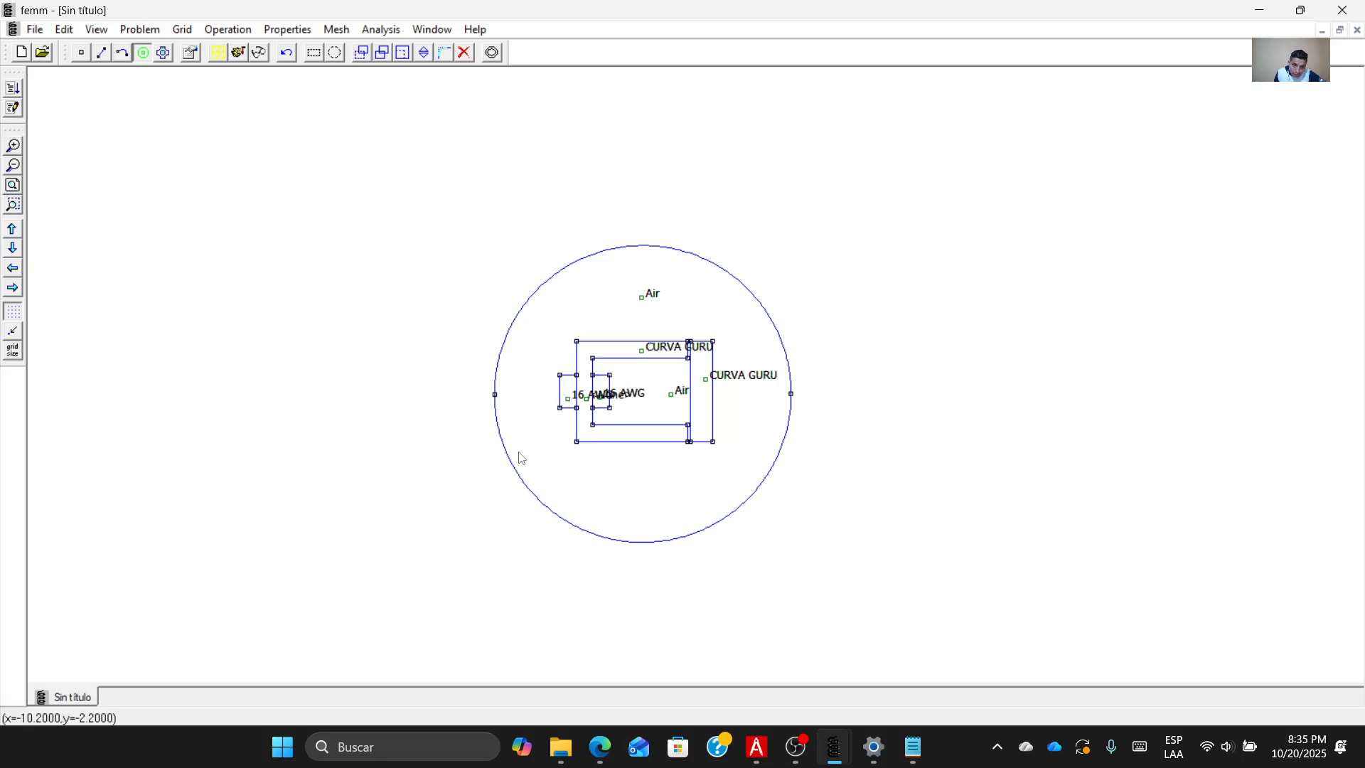
pyautogui.rightClick(571, 403)
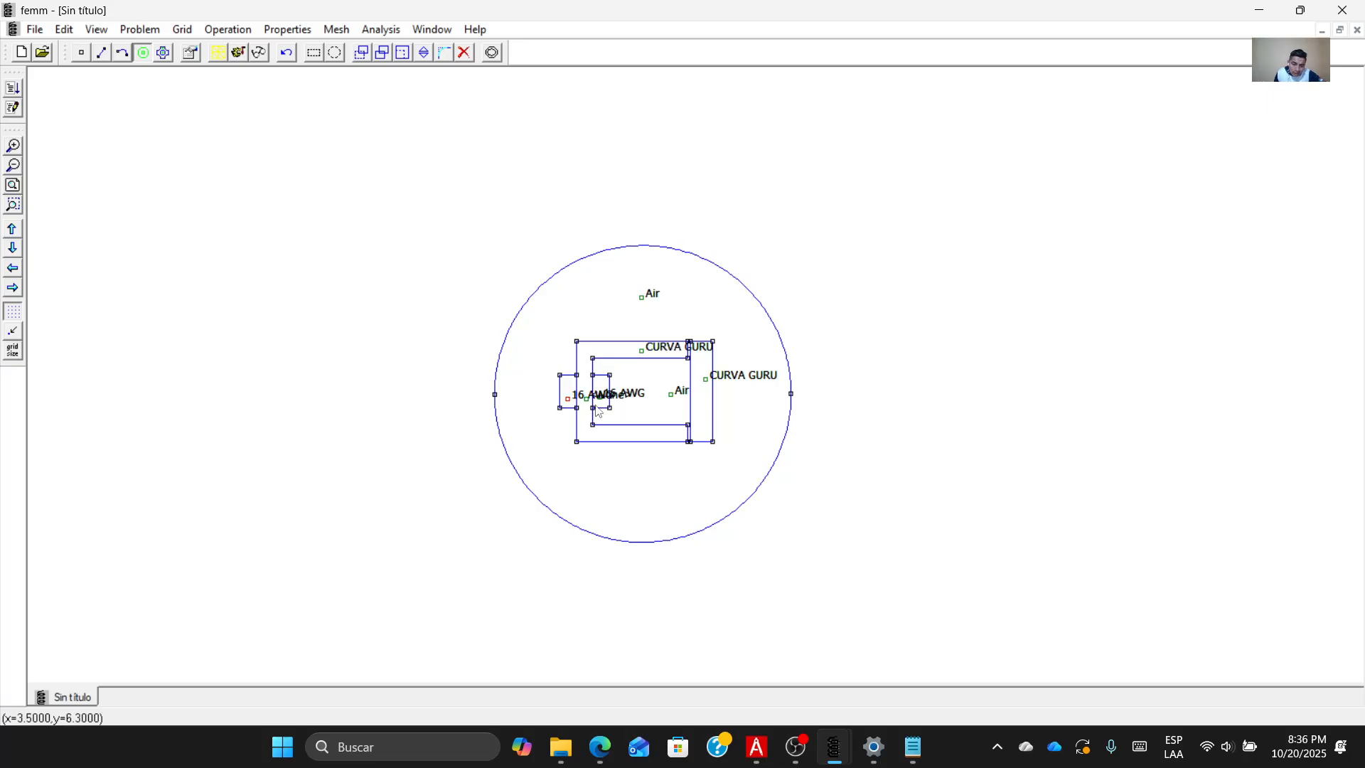
pyautogui.press('space')
pyautogui.click(755, 342)
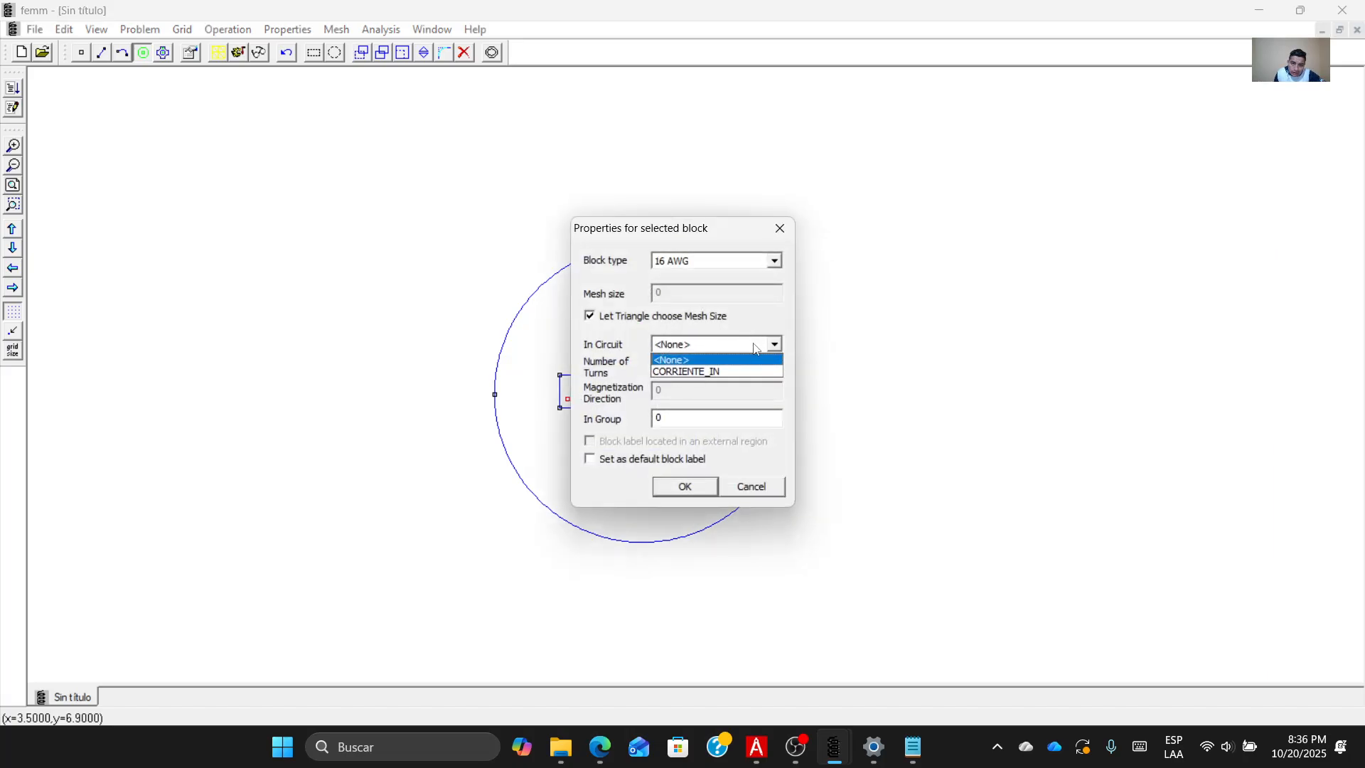
pyautogui.click(746, 369)
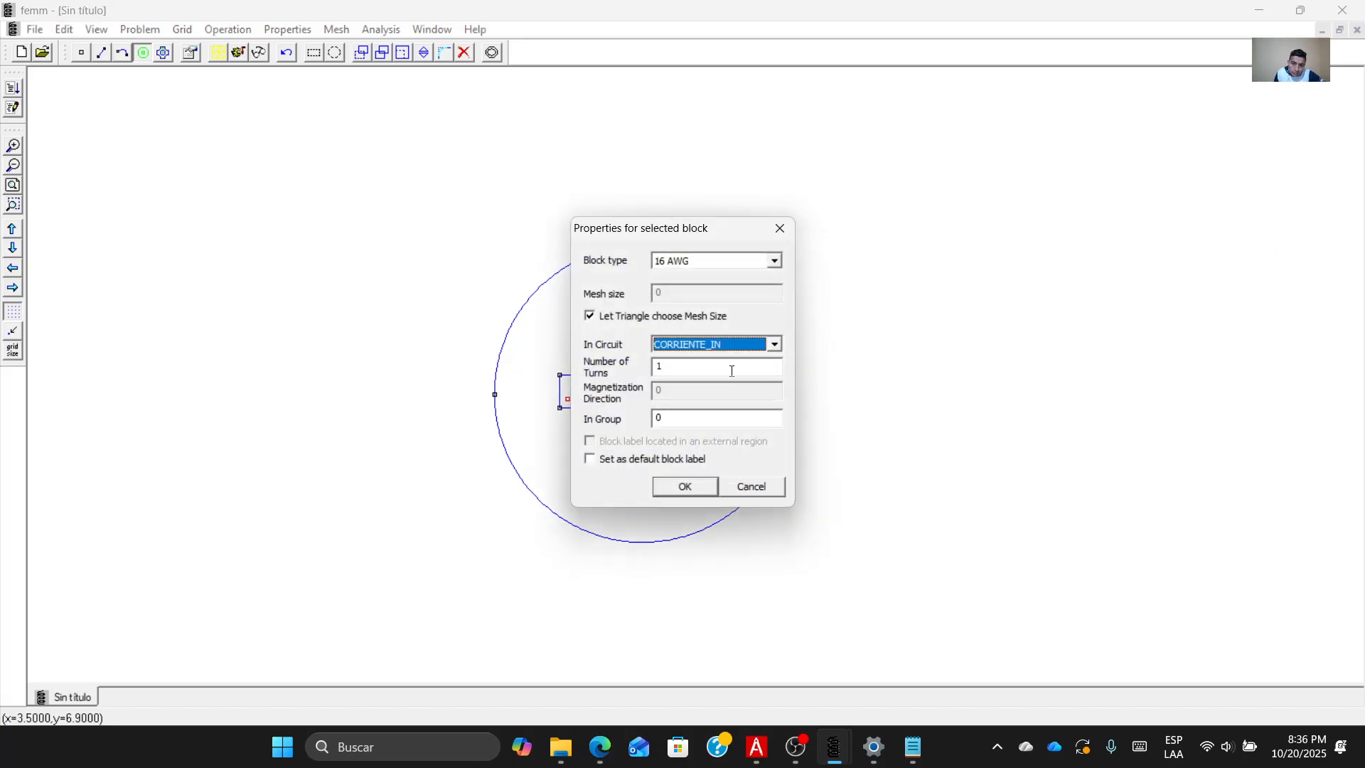
pyautogui.click(667, 374)
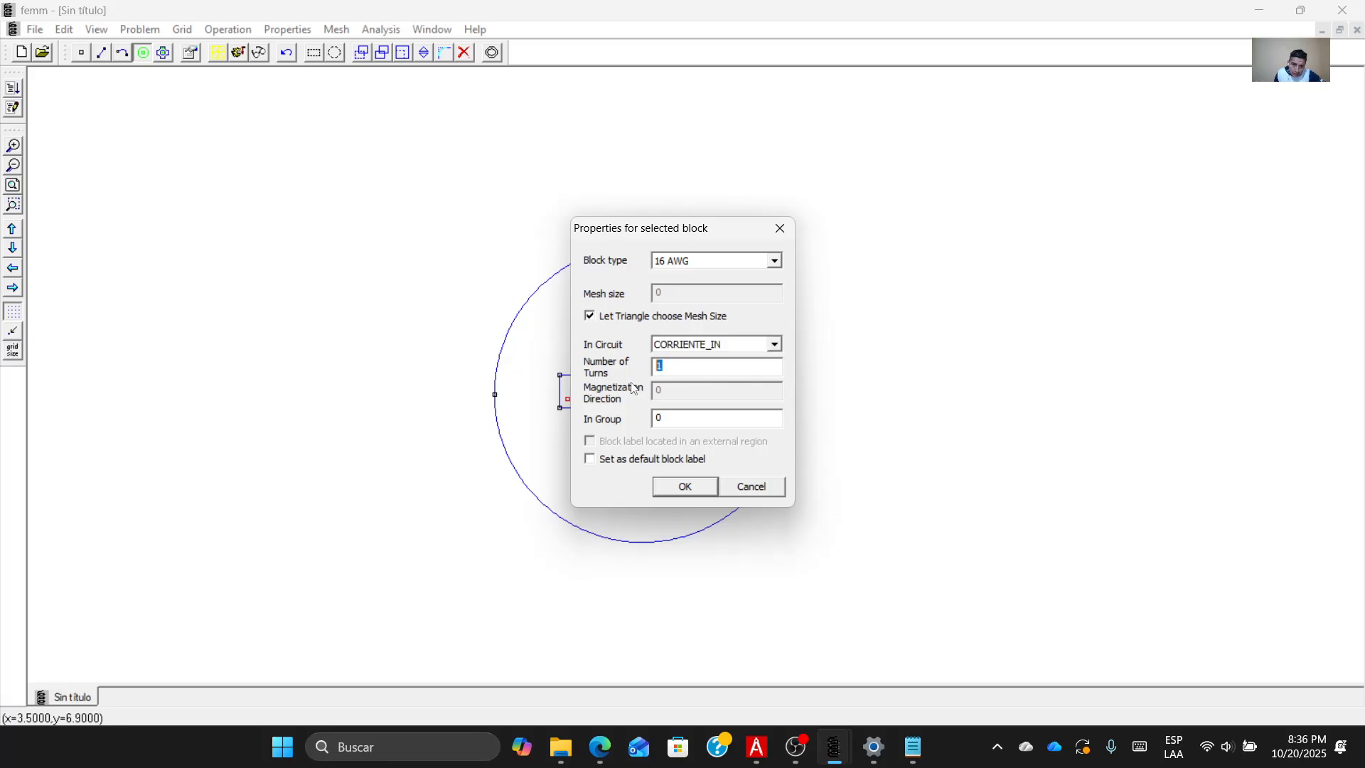
pyautogui.click(756, 747)
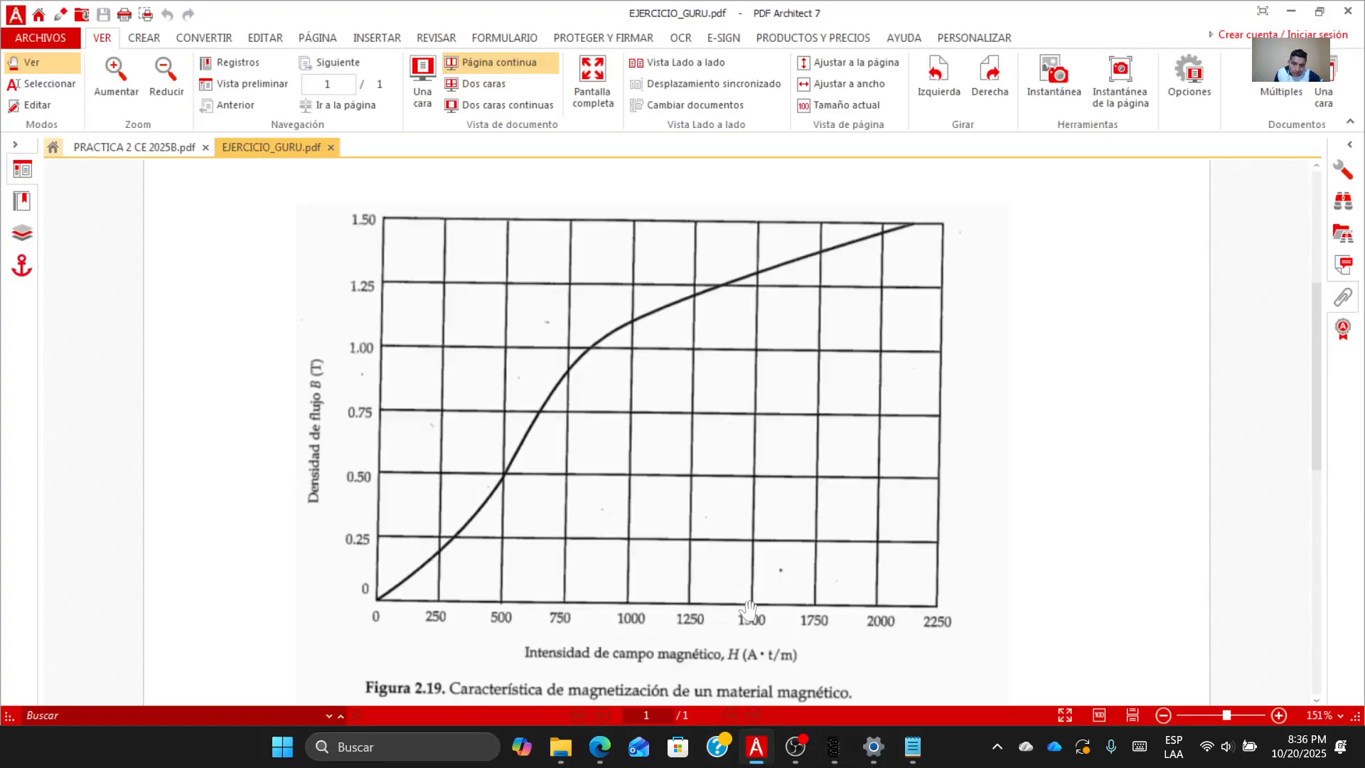
pyautogui.scroll(5, 752, 606)
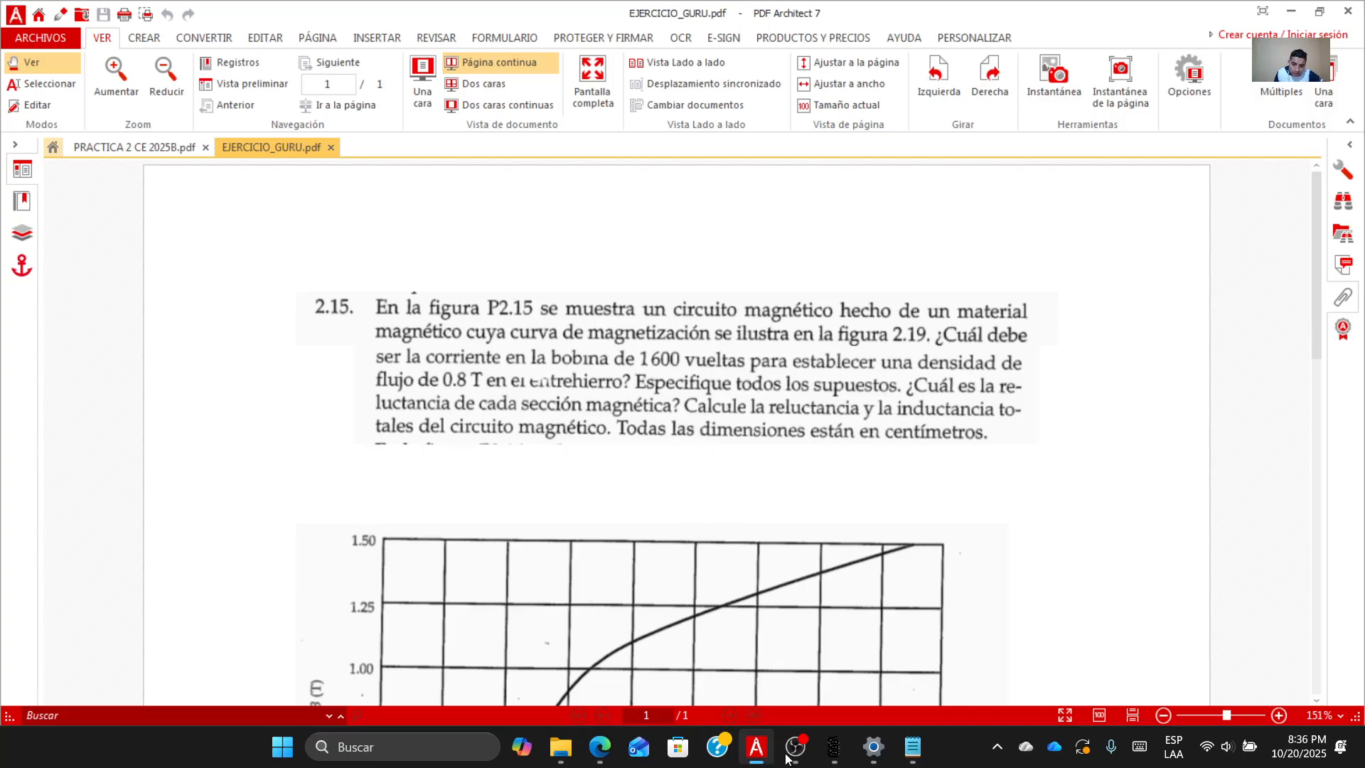
pyautogui.moveTo(834, 746)
pyautogui.click(1102, 704)
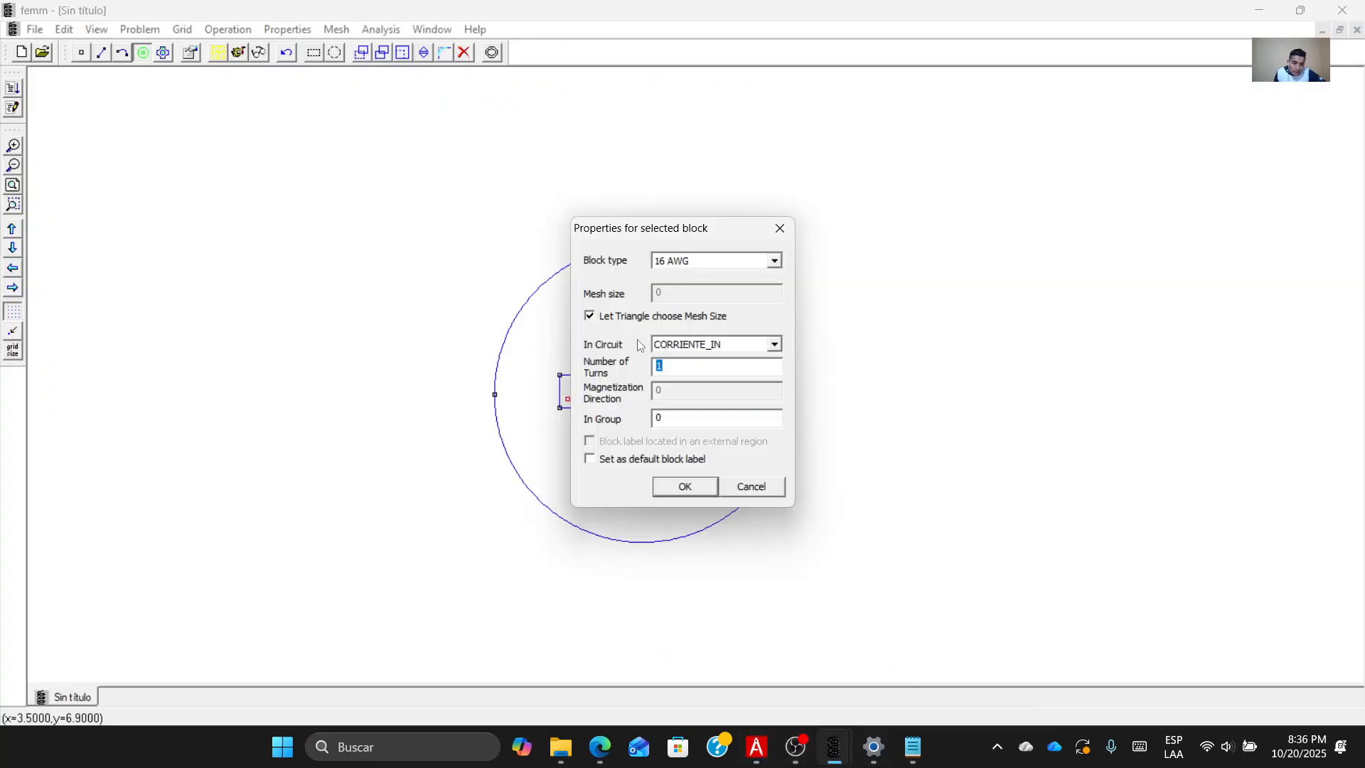
pyautogui.write('1600')
pyautogui.click(685, 488)
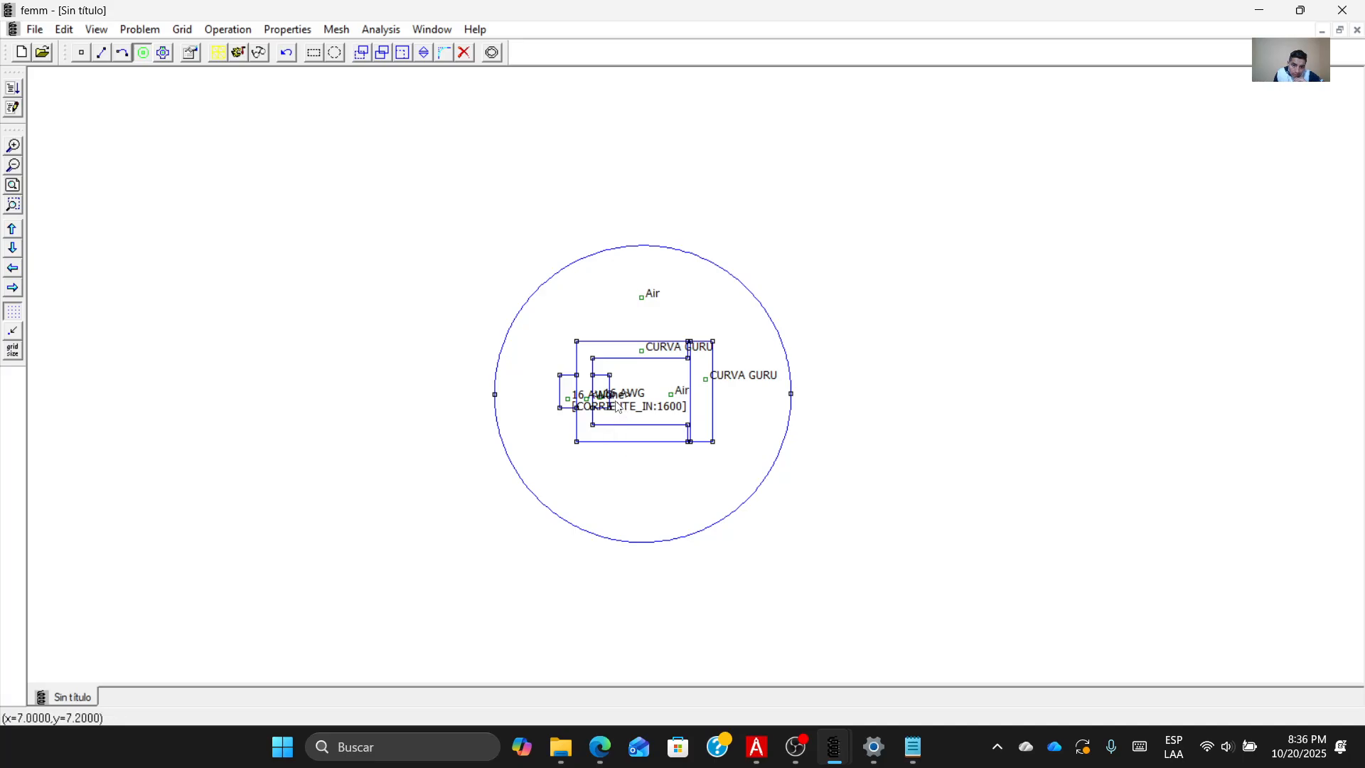
# Assign the coil block inside the core window to the CORRIENTE_IN circuit with -1600 turns.
pyautogui.click(603, 406)
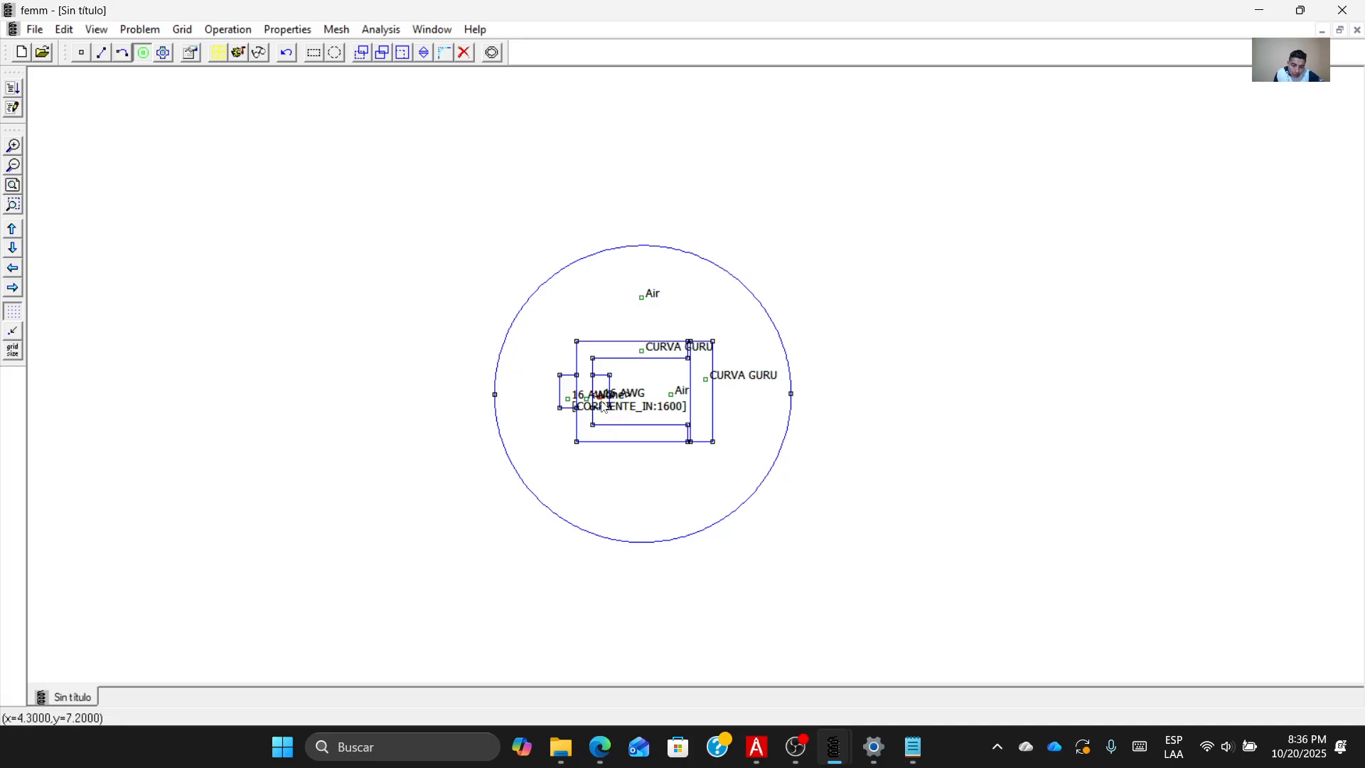
pyautogui.press('space')
pyautogui.click(699, 345)
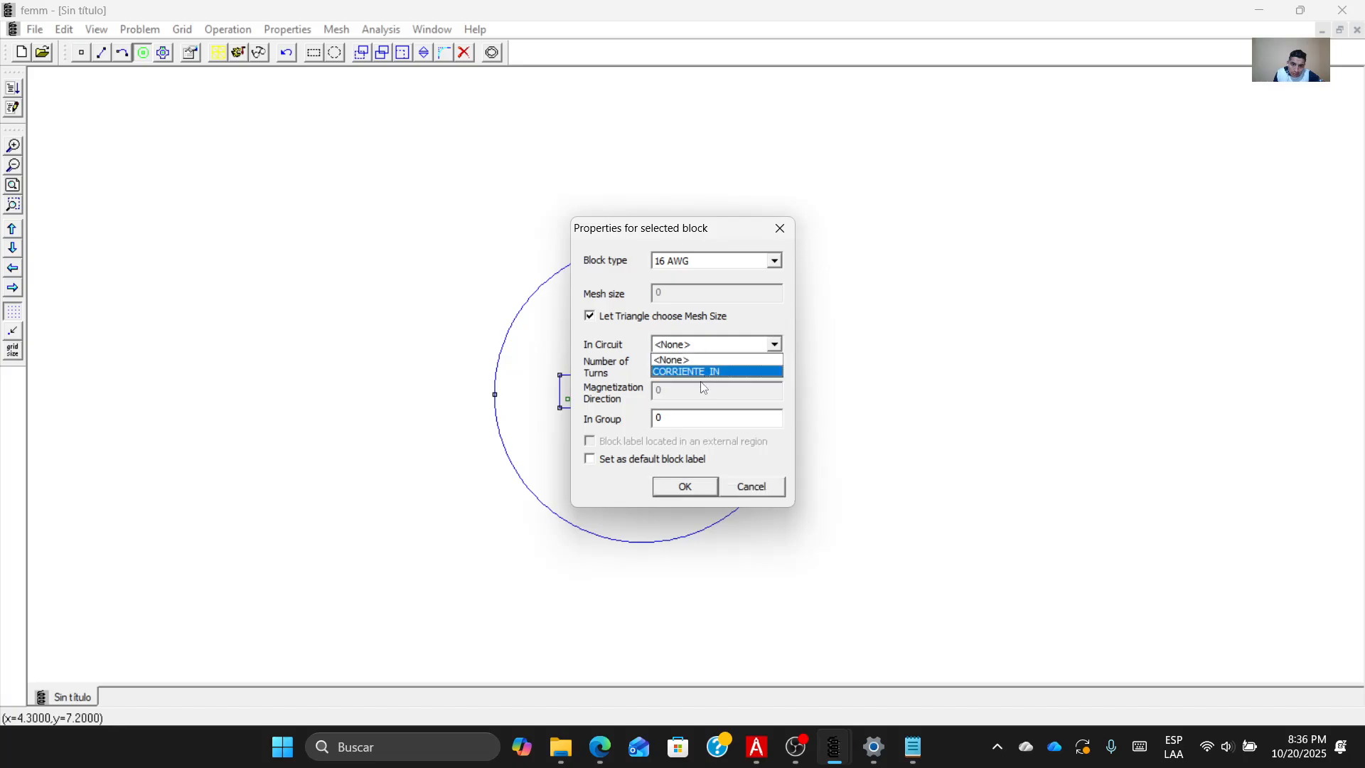
pyautogui.click(703, 371)
pyautogui.press('Tab')
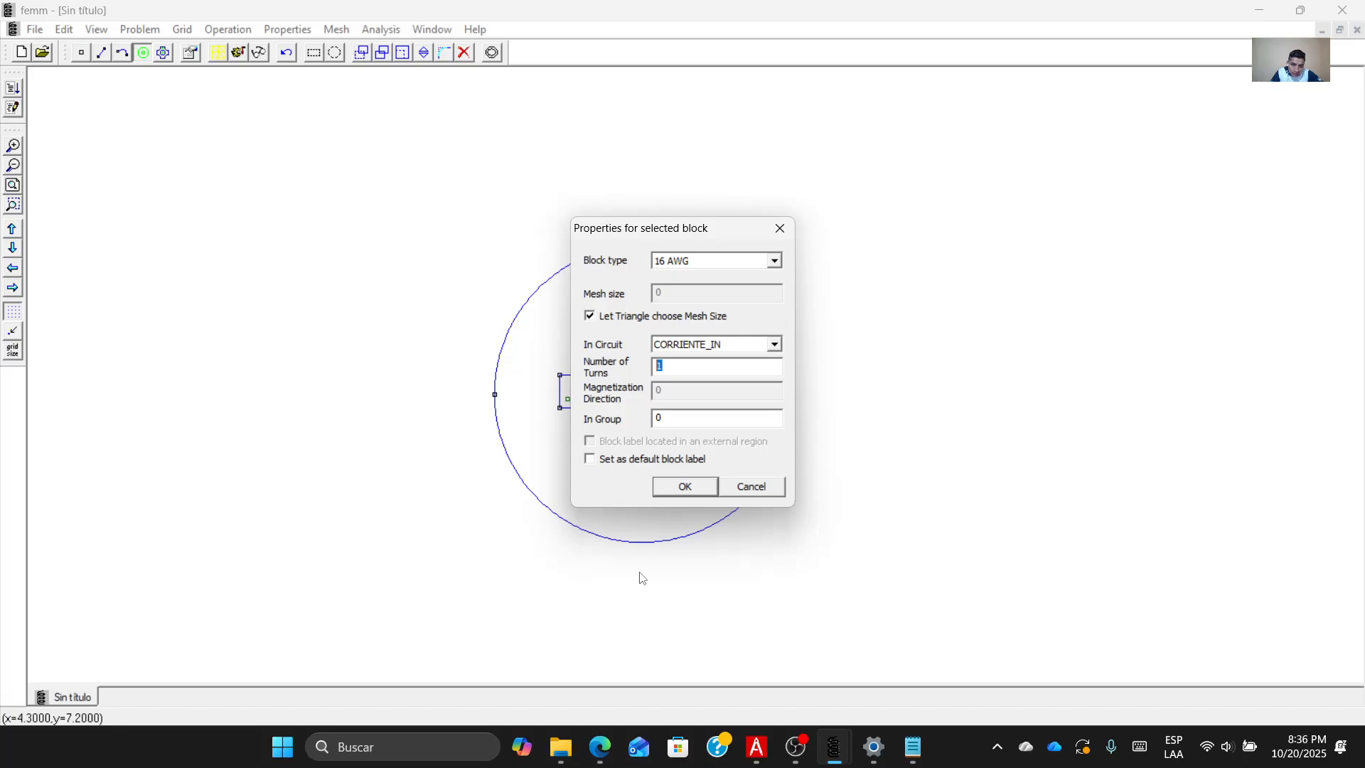
pyautogui.write('-1600')
pyautogui.click(685, 488)
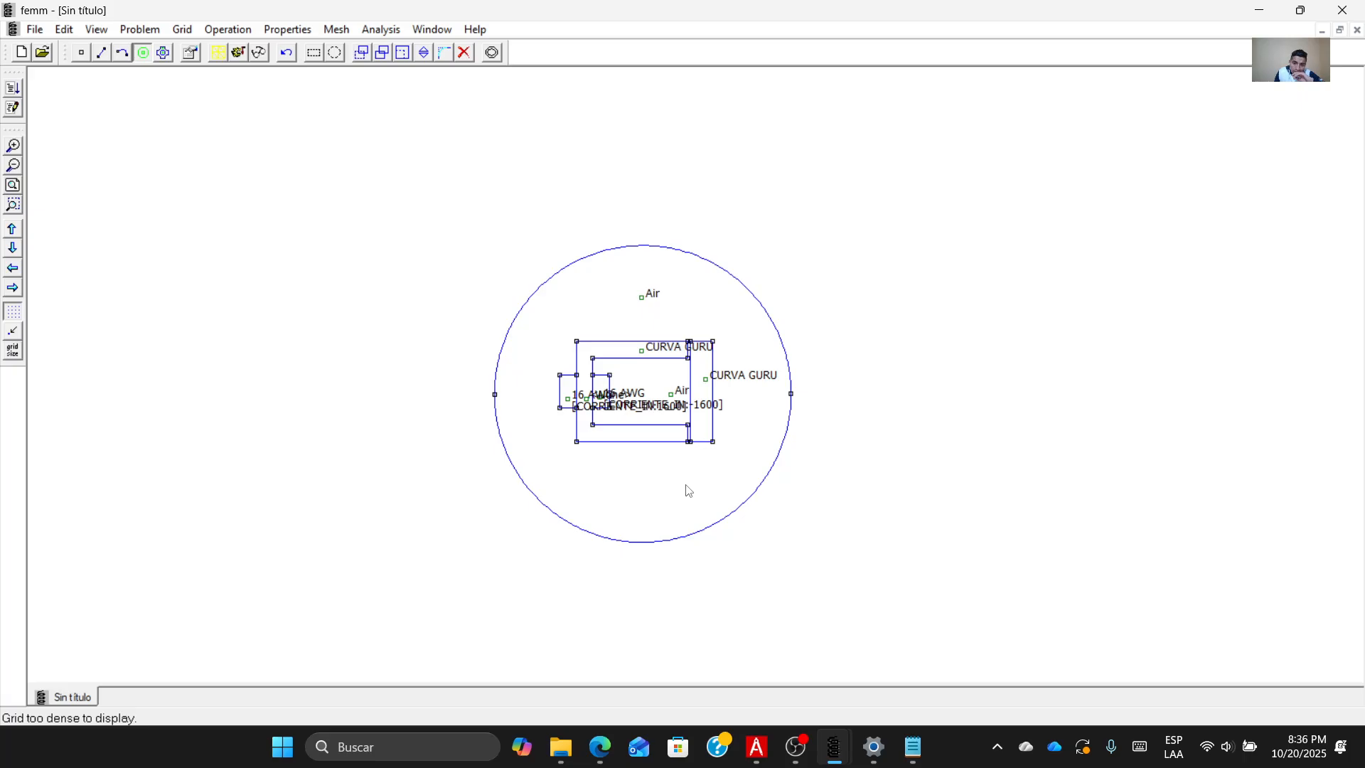
# Delete the block label without a material in the core's left leg.
pyautogui.click(15, 151)
pyautogui.click(15, 151)
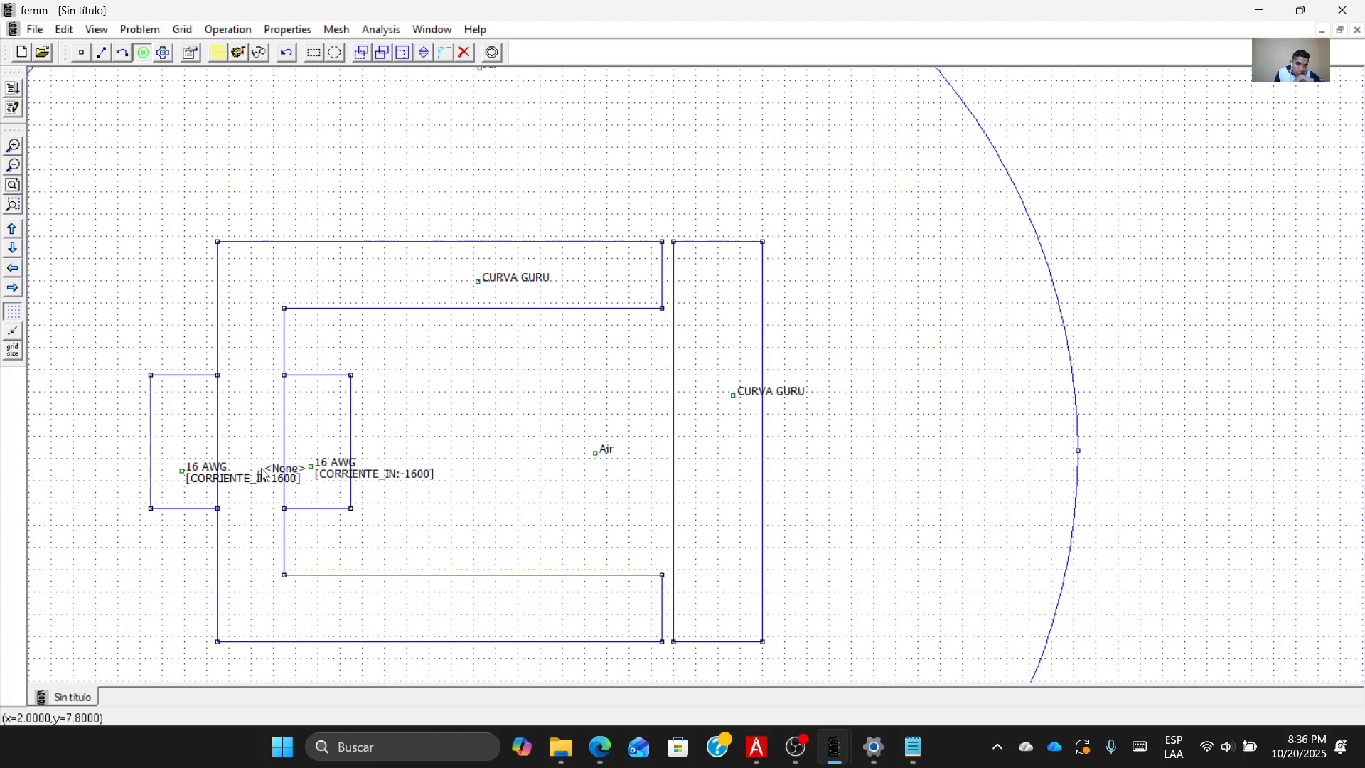
pyautogui.rightClick(260, 479)
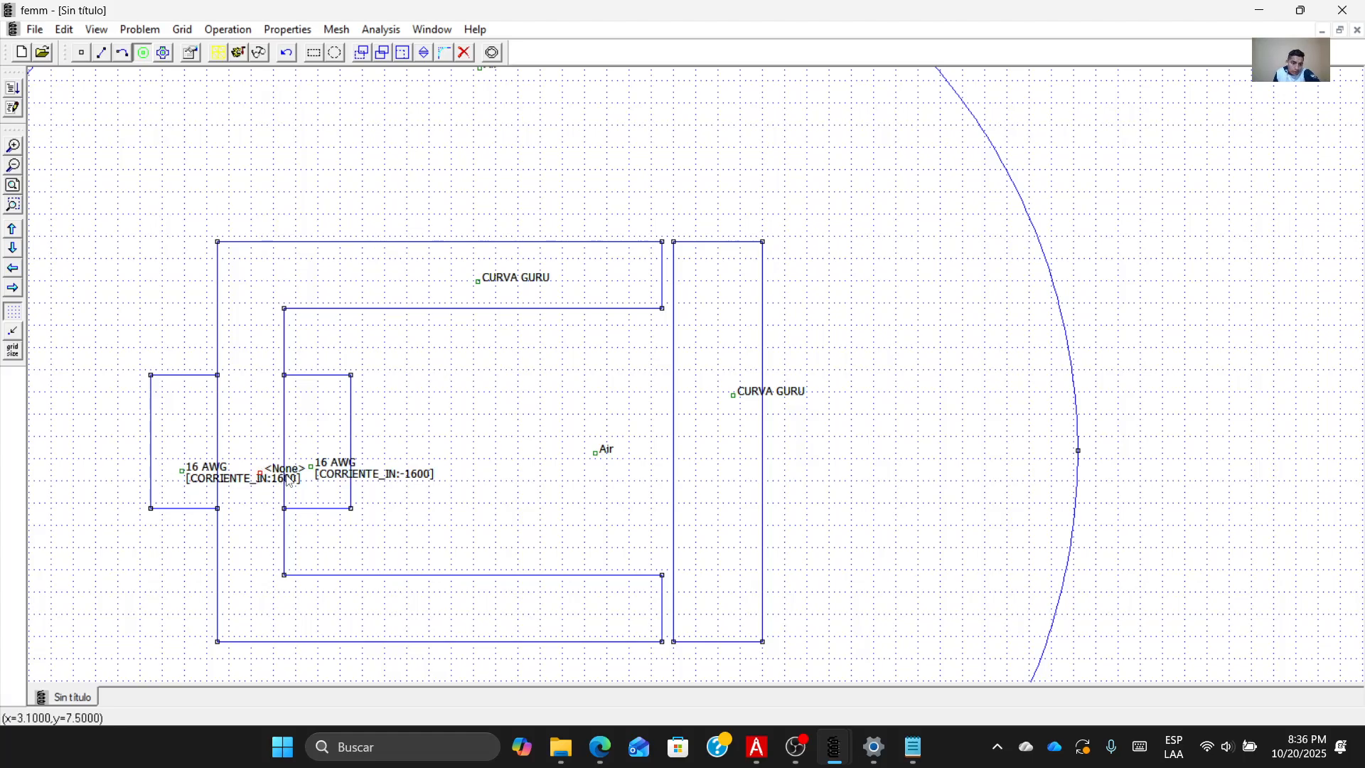
pyautogui.press('Delete')
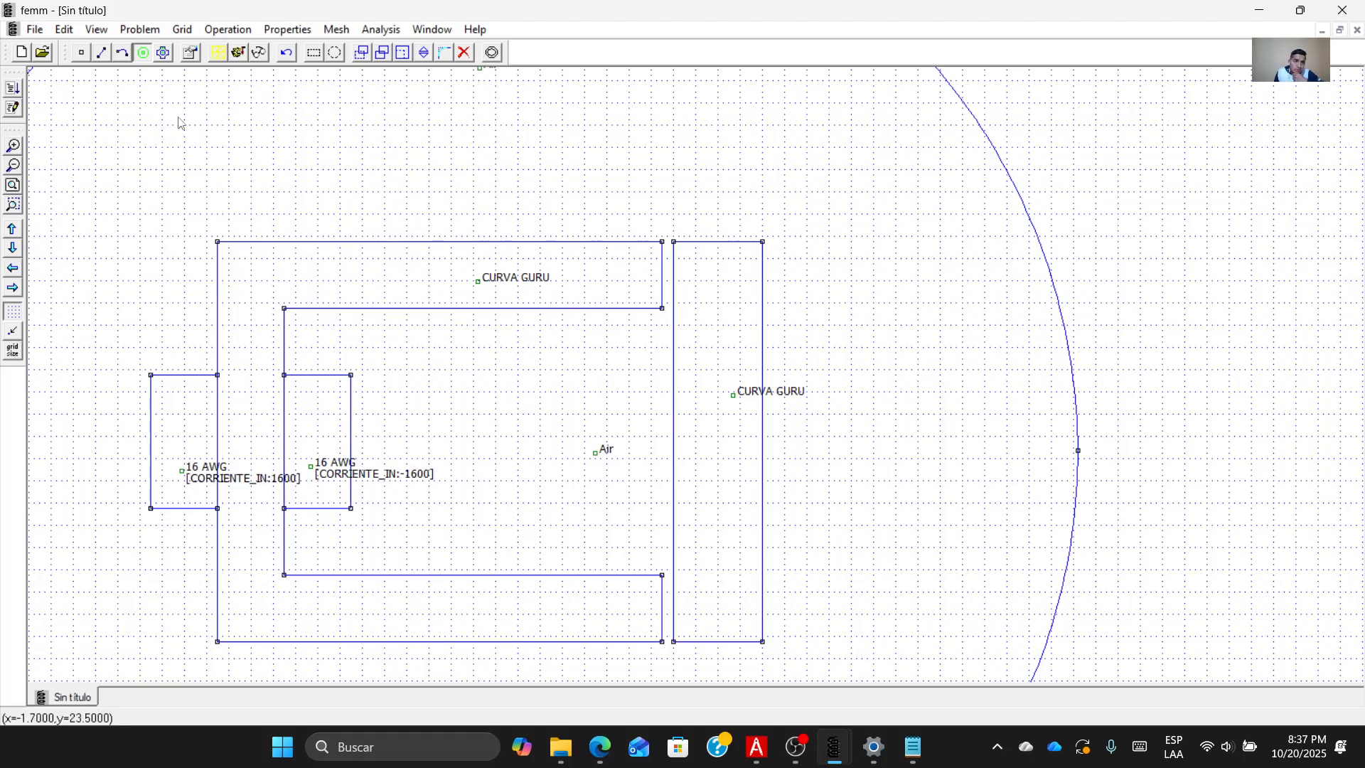
# Save the model as PROBLEMA_EJEMPLO_01 in the EJERCICIOS folder.
pyautogui.click(37, 30)
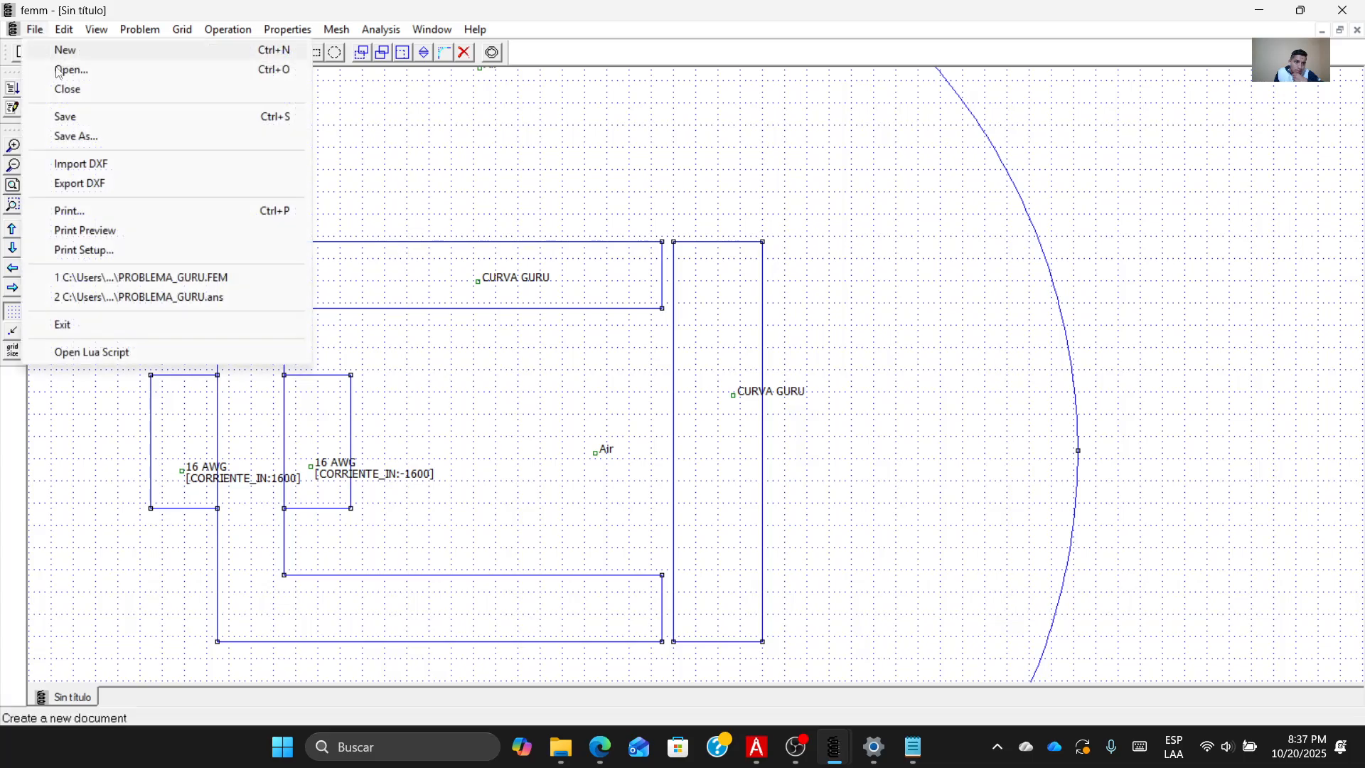
pyautogui.click(86, 136)
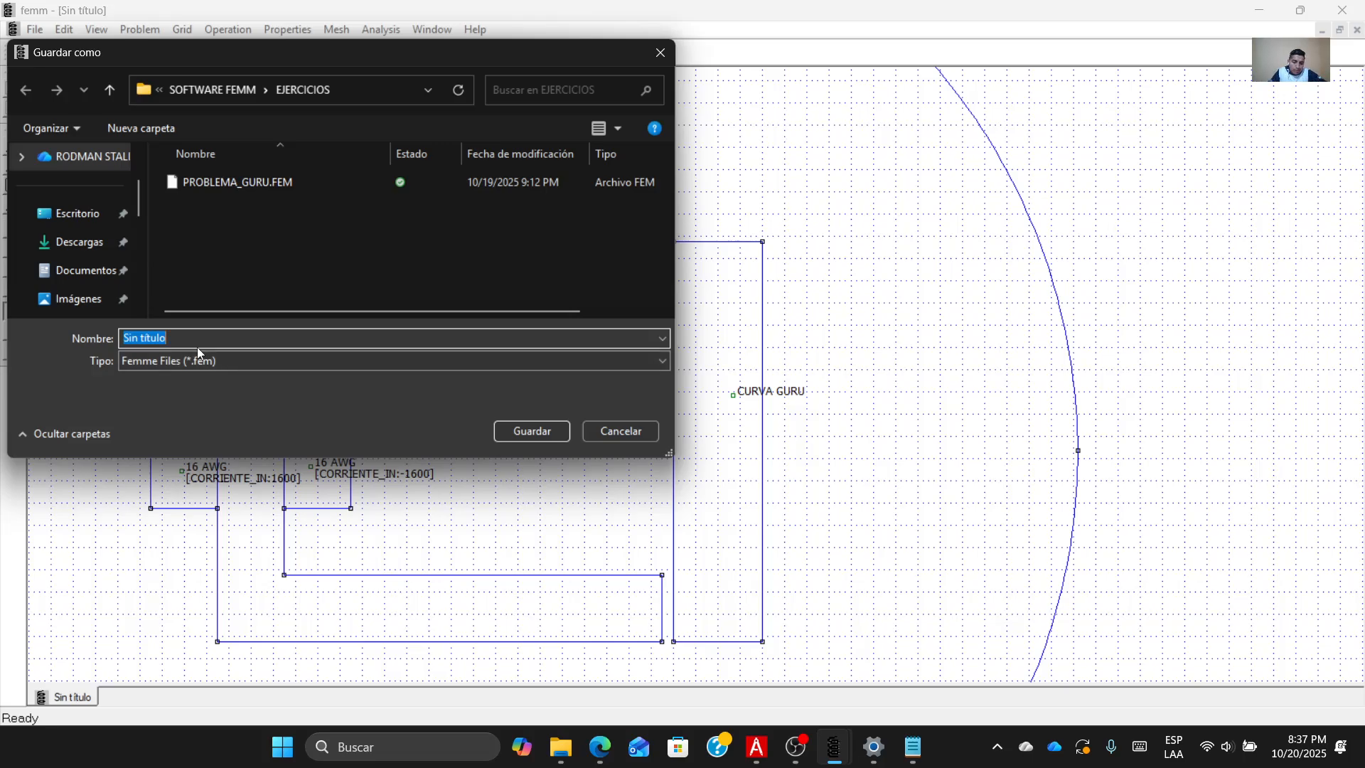
pyautogui.write('pro')
pyautogui.press('BackSpace')
pyautogui.press('BackSpace')
pyautogui.press('BackSpace')
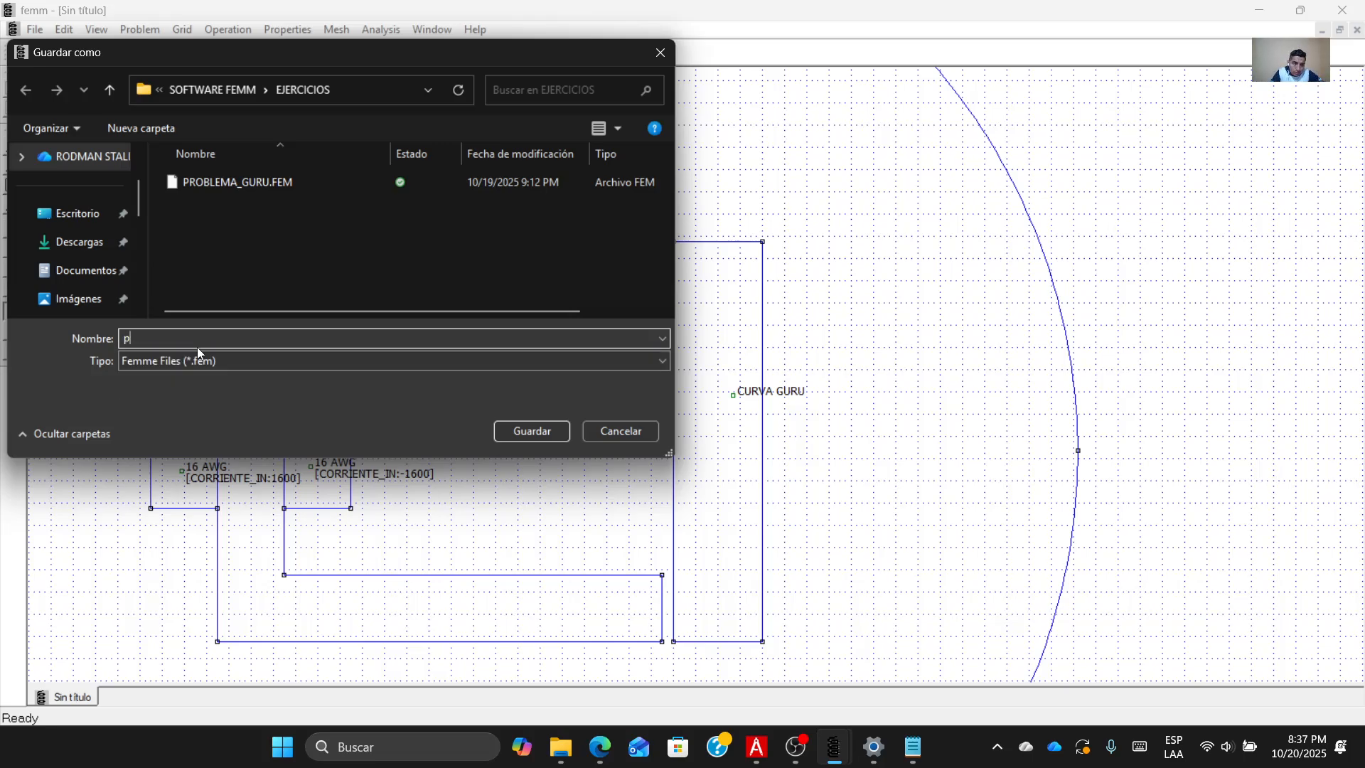
pyautogui.write('PROBLEMA')
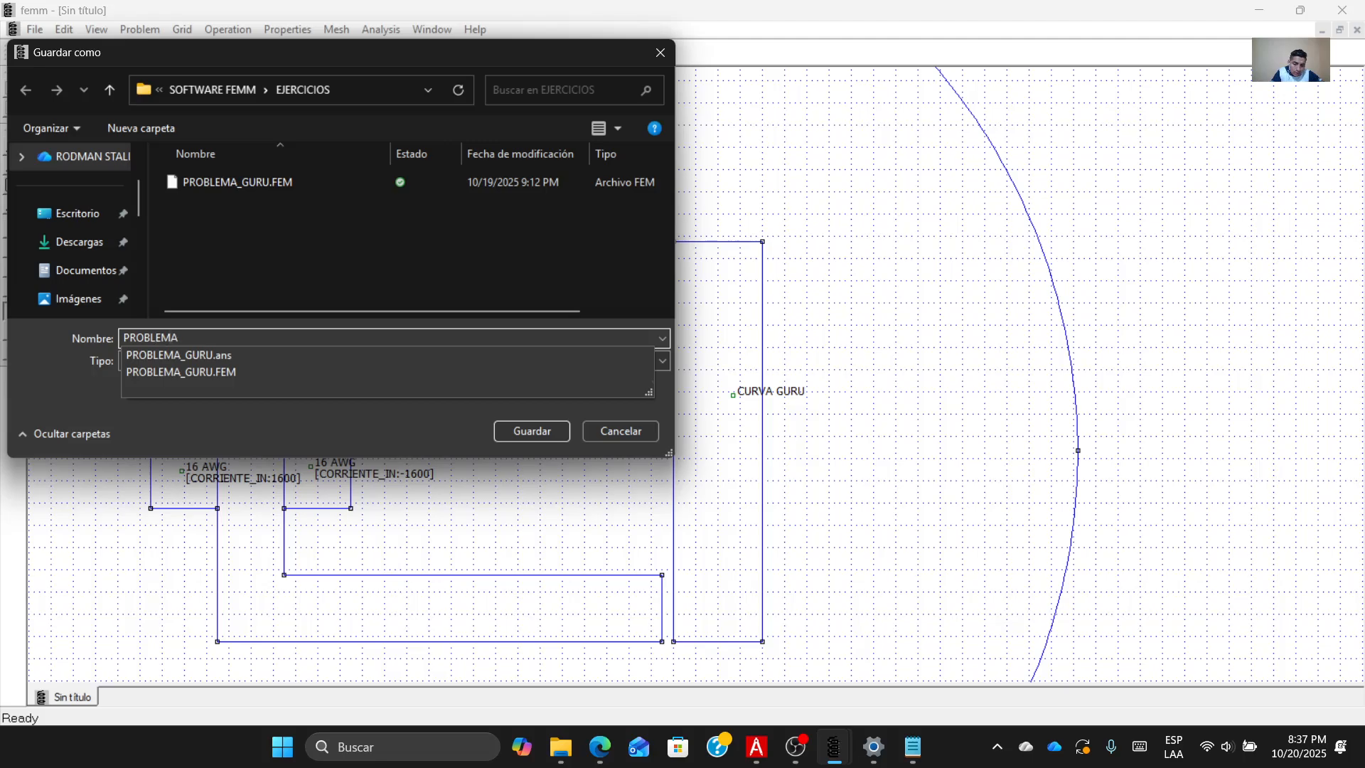
pyautogui.write('_EJEMP')
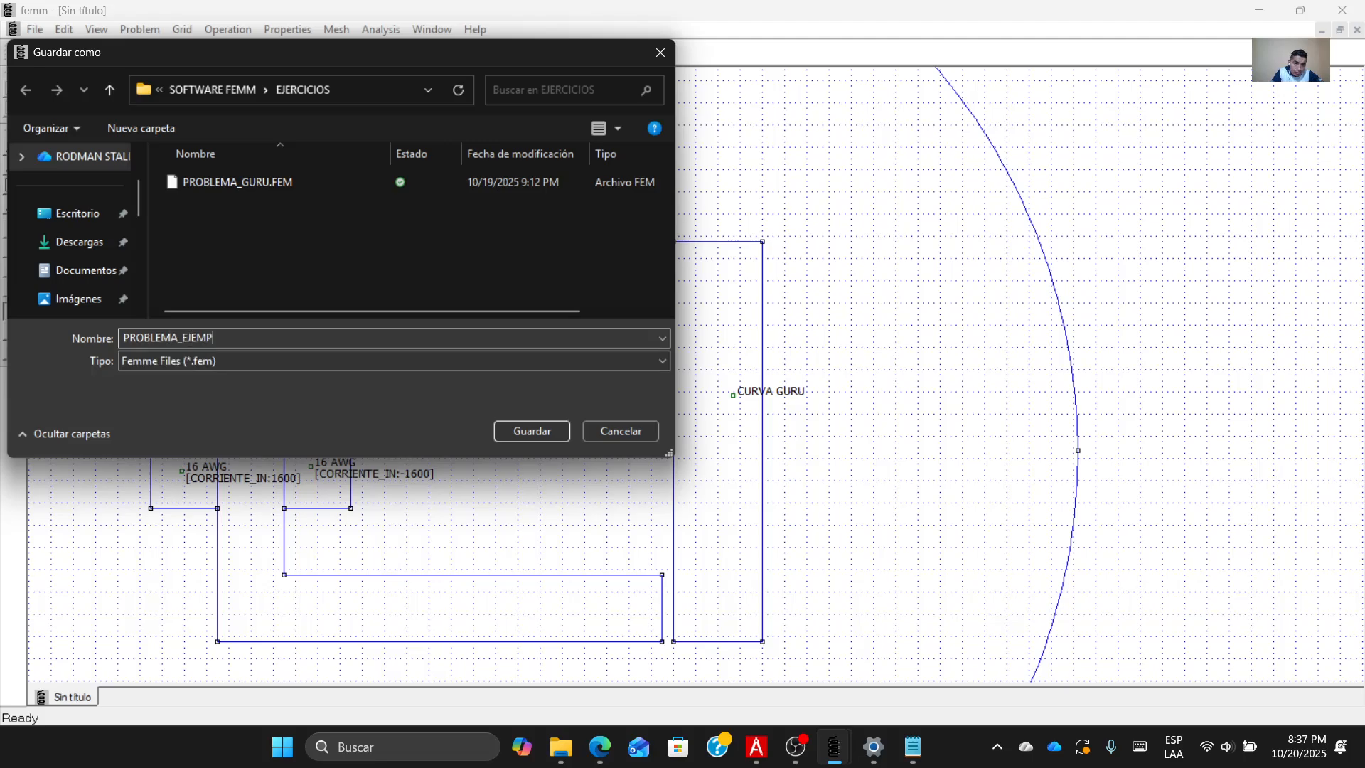
pyautogui.write('LO_01')
pyautogui.press('Return')
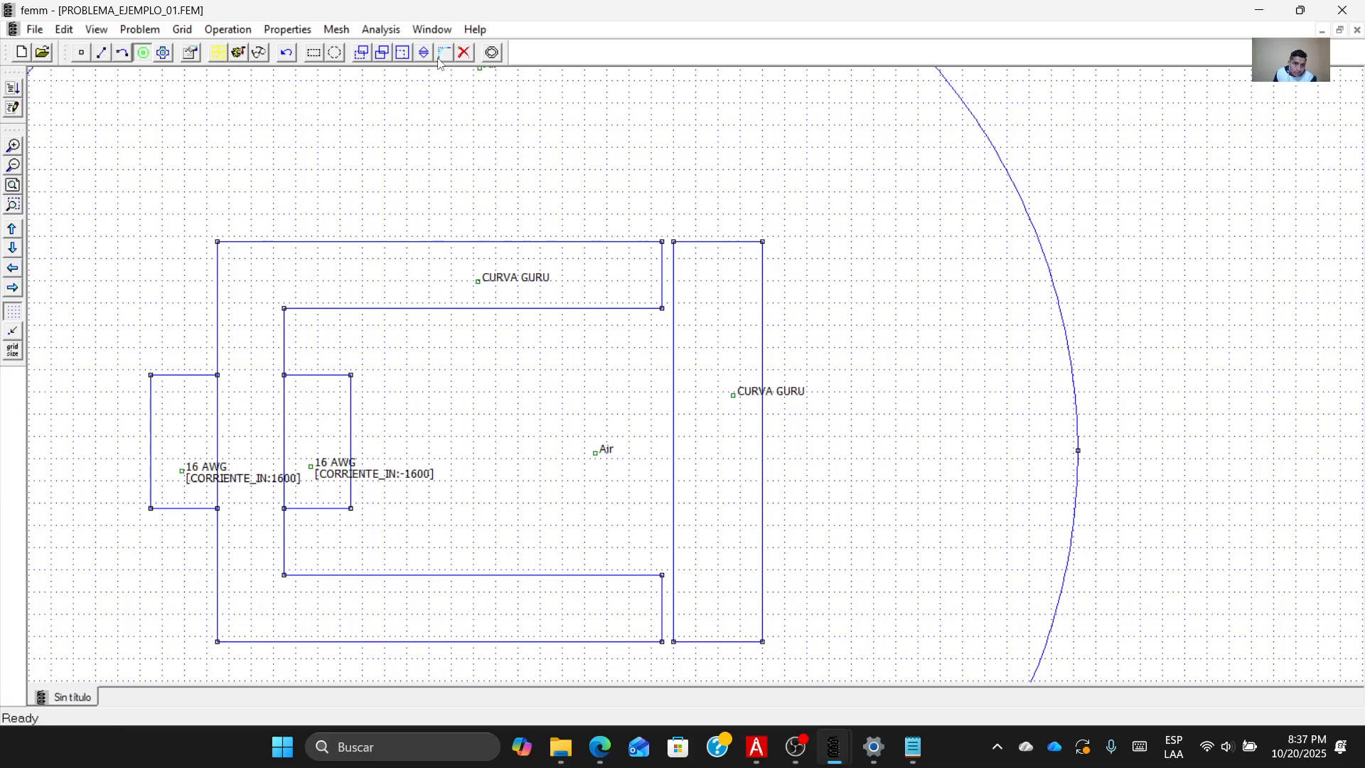
# Generate the finite element mesh for the whole magnetic circuit and its surrounding air region.
pyautogui.click(224, 61)
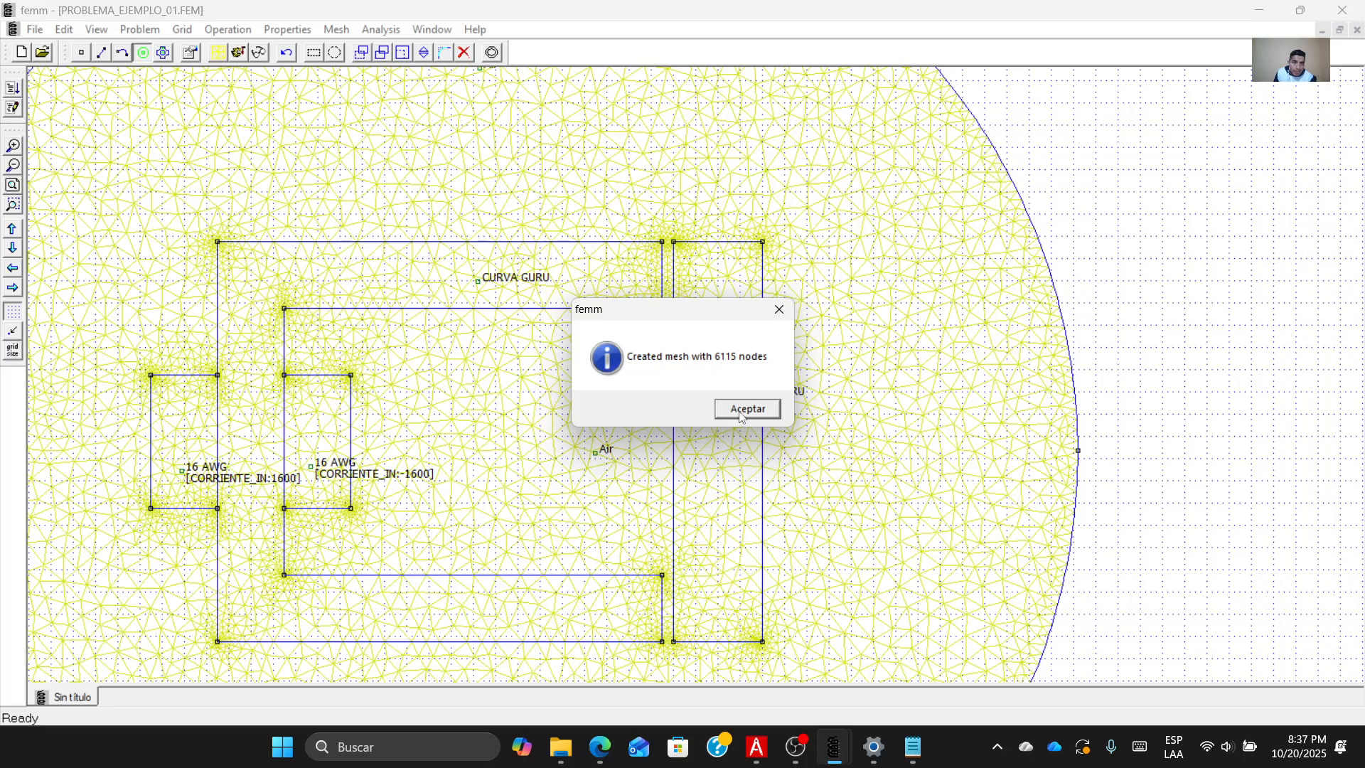
pyautogui.click(740, 412)
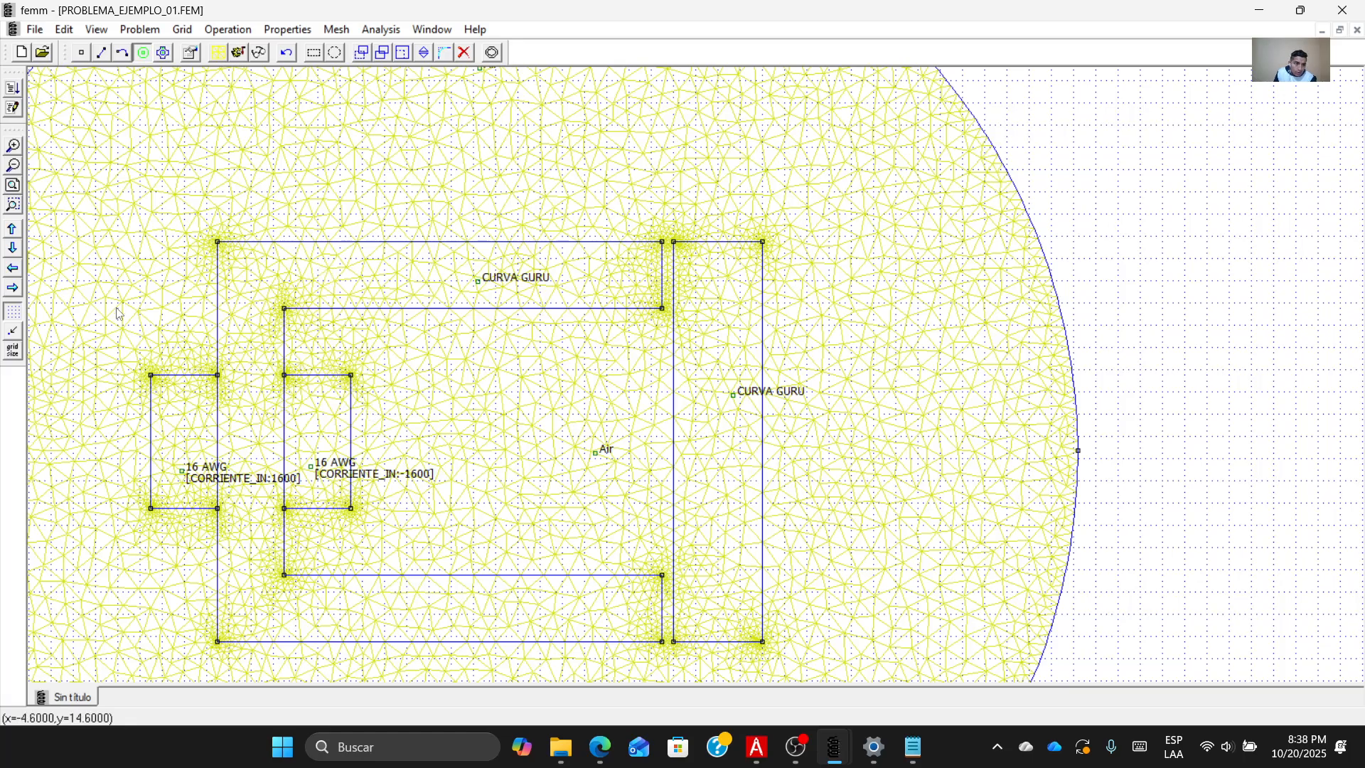
pyautogui.click(13, 169)
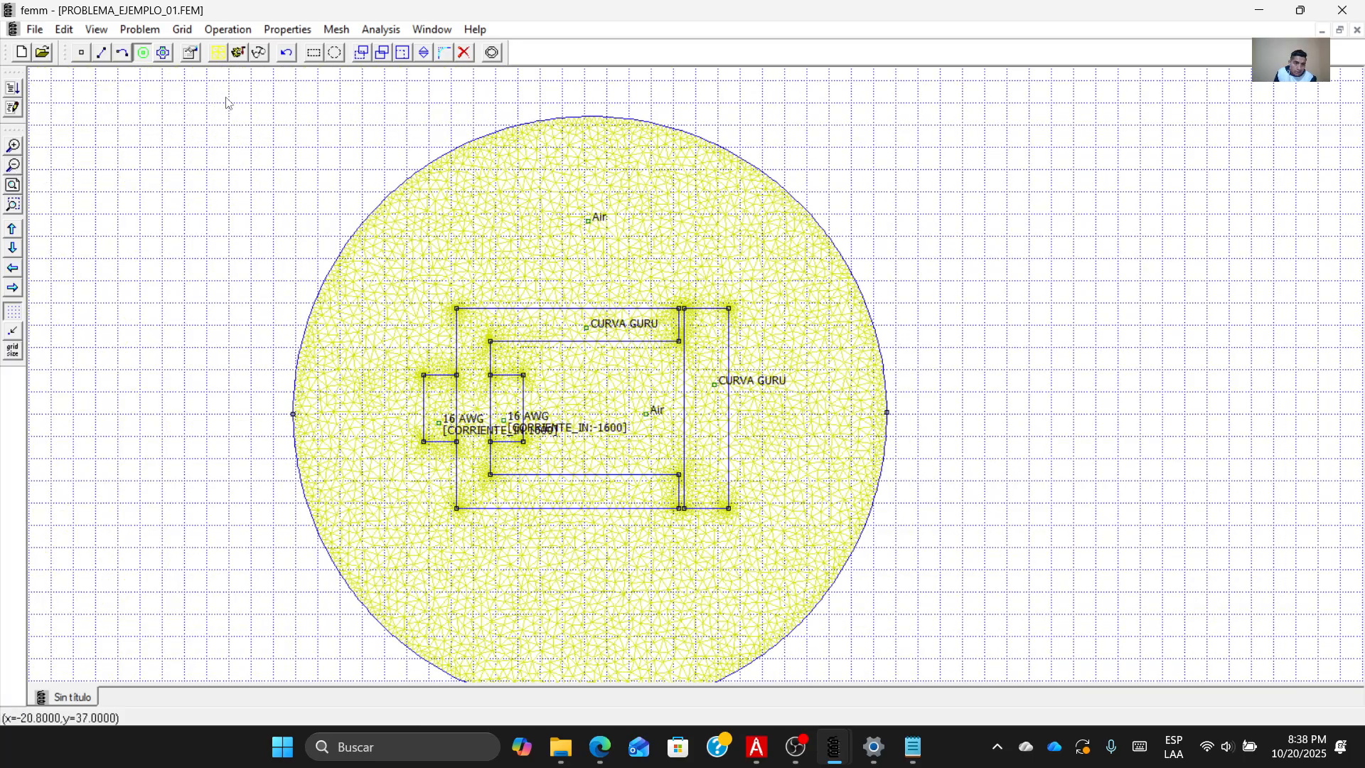
# Run the magnetic analysis, load its solution and place the output window beside the flux plot.
pyautogui.click(240, 56)
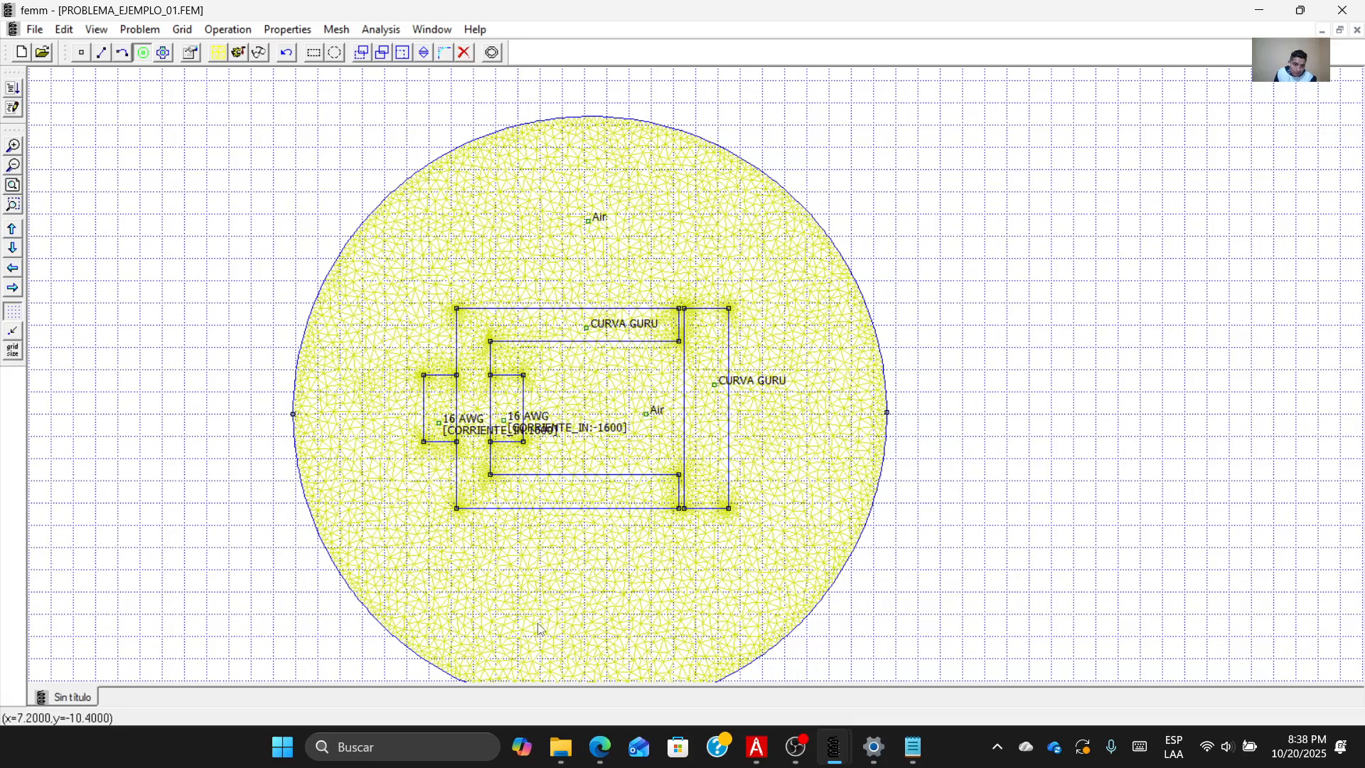
pyautogui.click(258, 57)
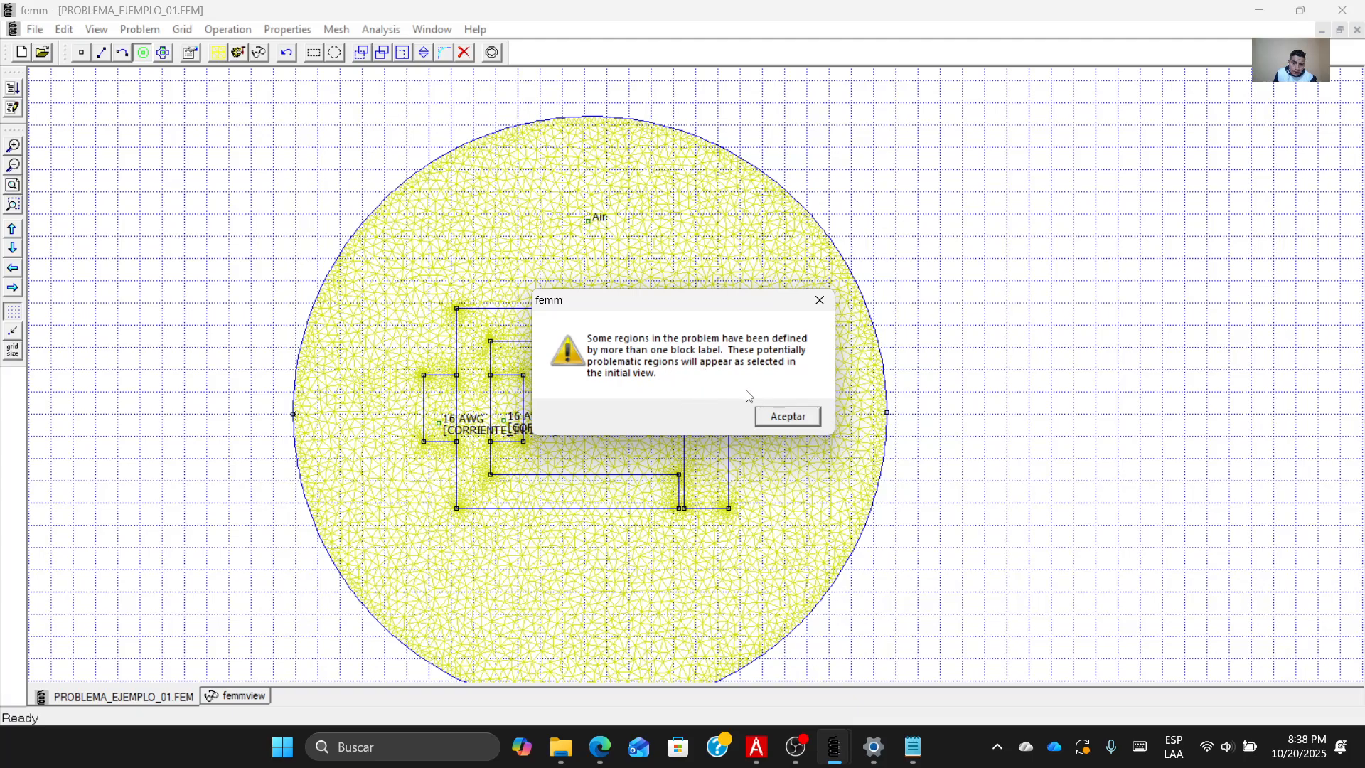
pyautogui.click(782, 417)
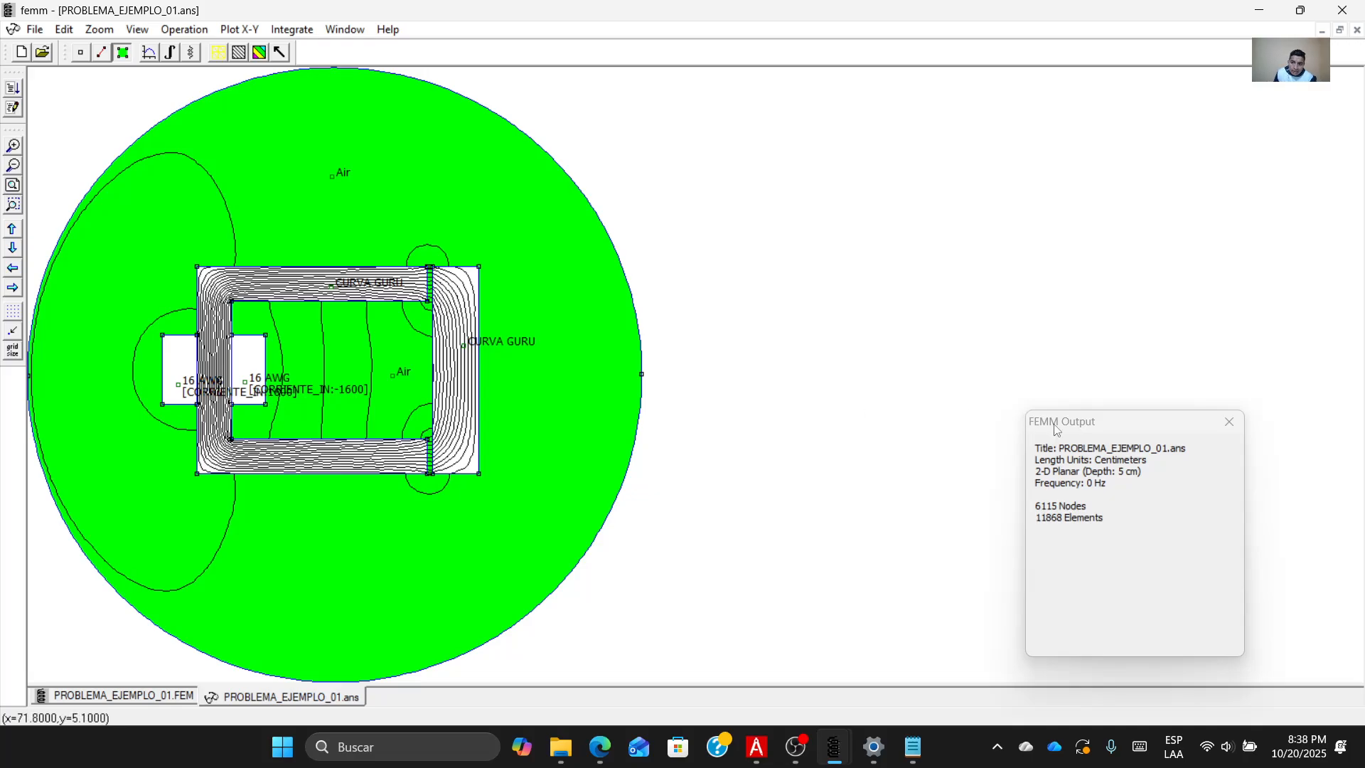
pyautogui.moveTo(1056, 430); pyautogui.dragTo(825, 307)
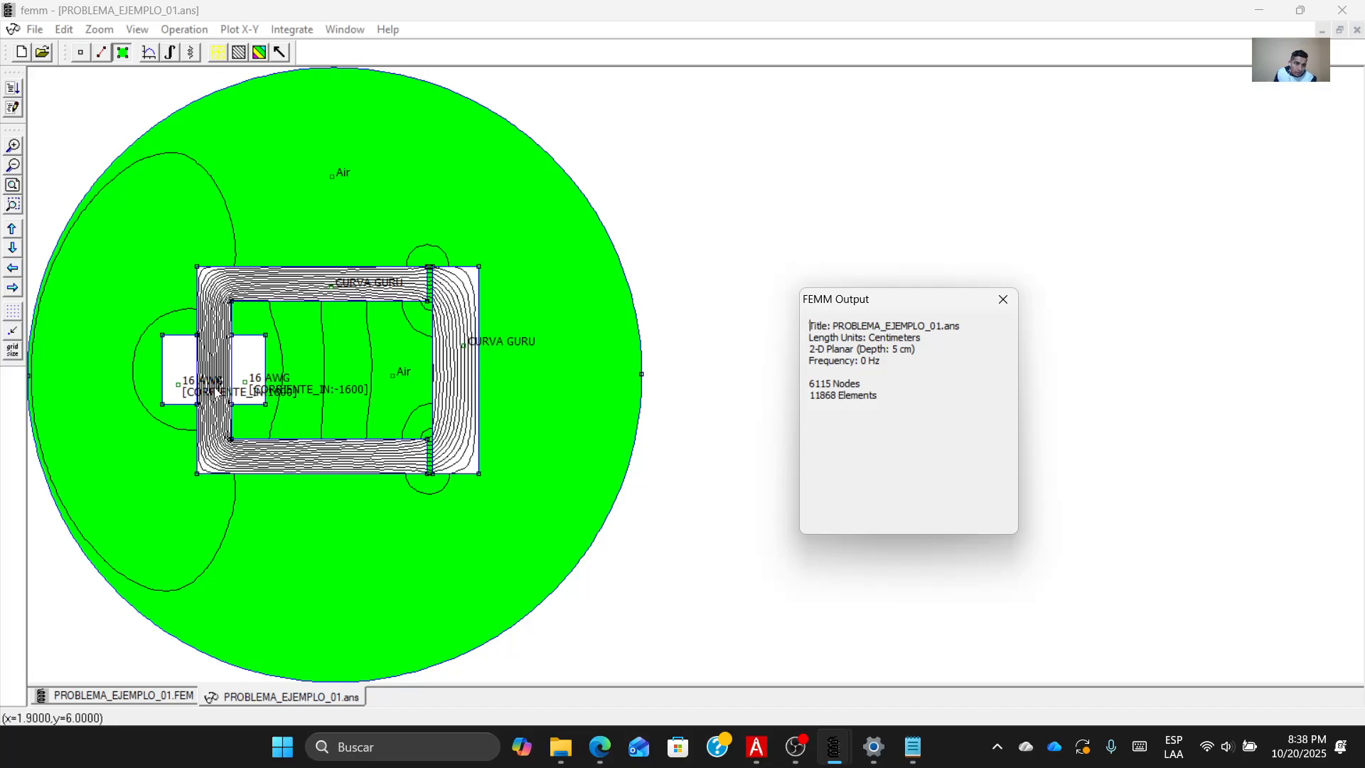
# Query the field values at a point inside the upper air gap and highlight its |B| reading.
pyautogui.click(13, 166)
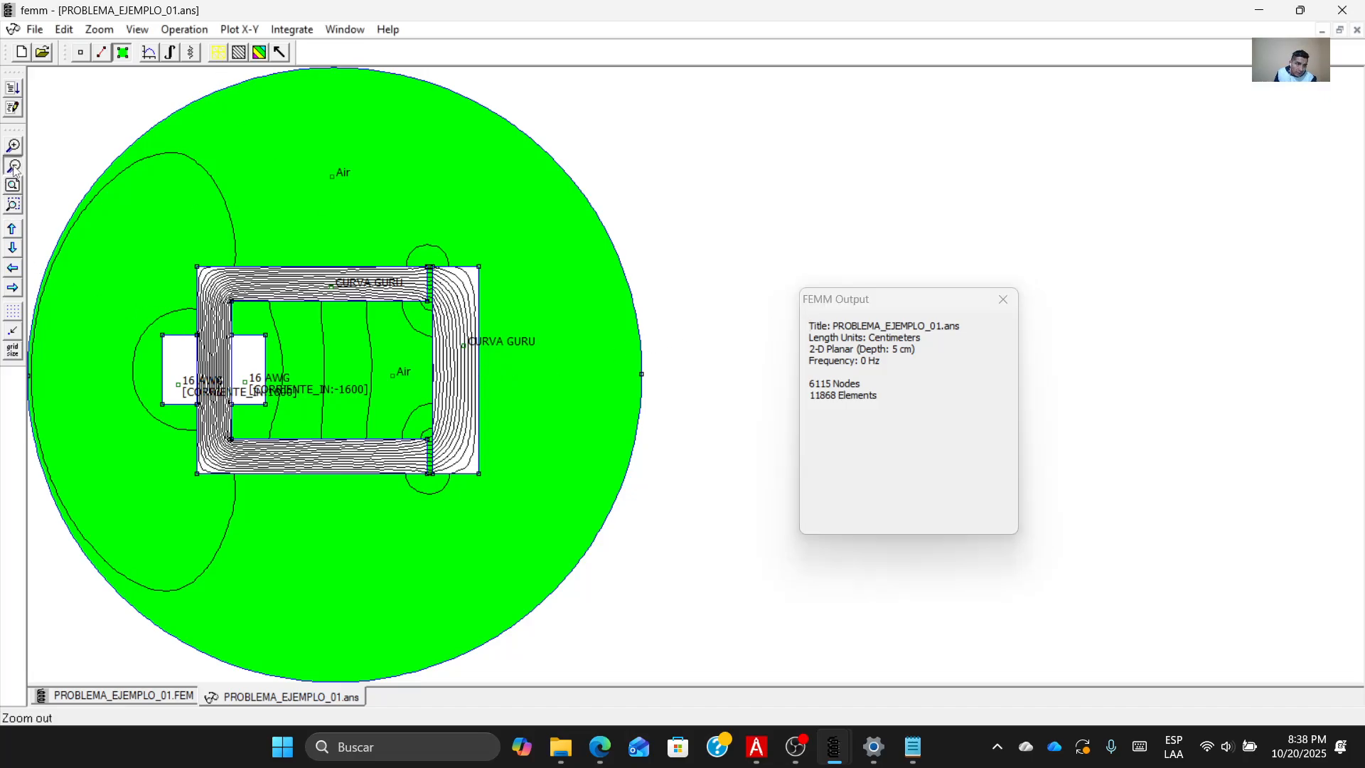
pyautogui.click(14, 166)
pyautogui.click(14, 147)
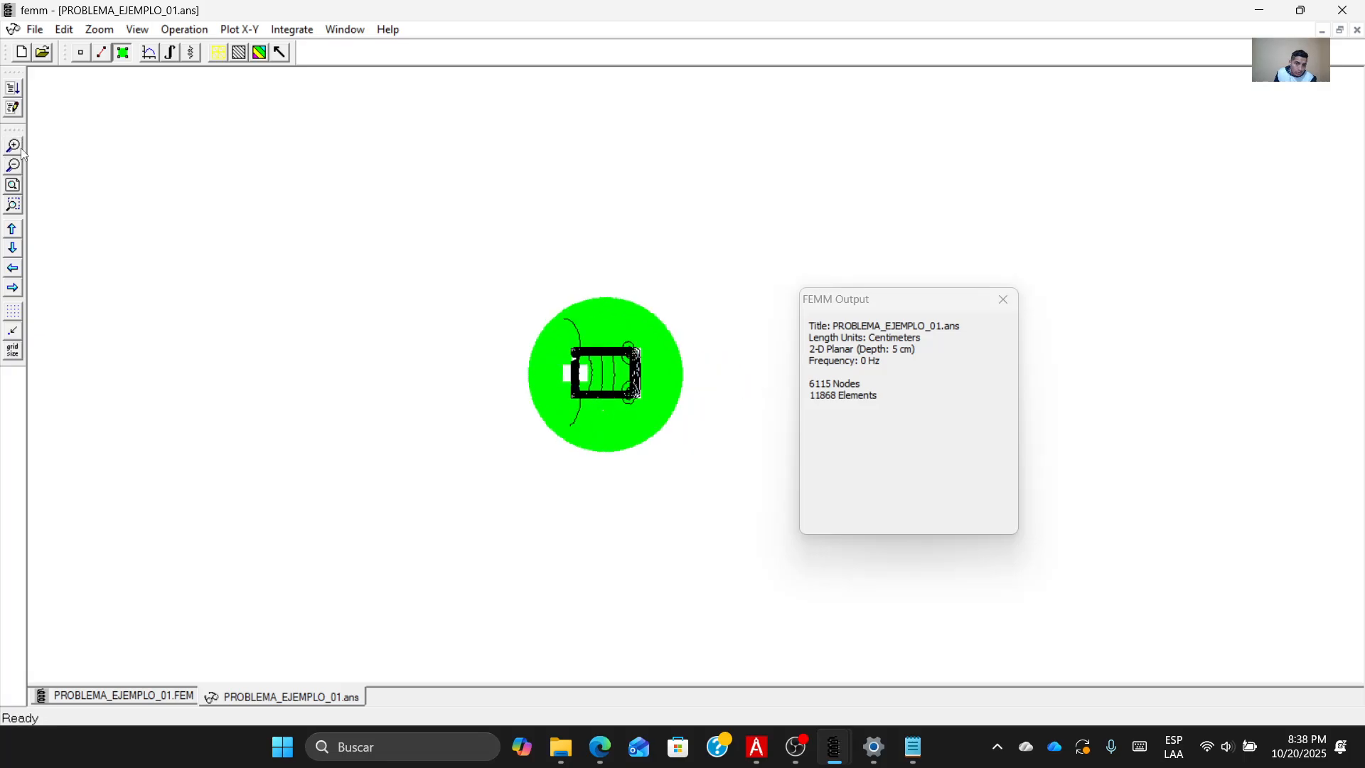
pyautogui.doubleClick(13, 148)
pyautogui.click(14, 148)
pyautogui.click(13, 147)
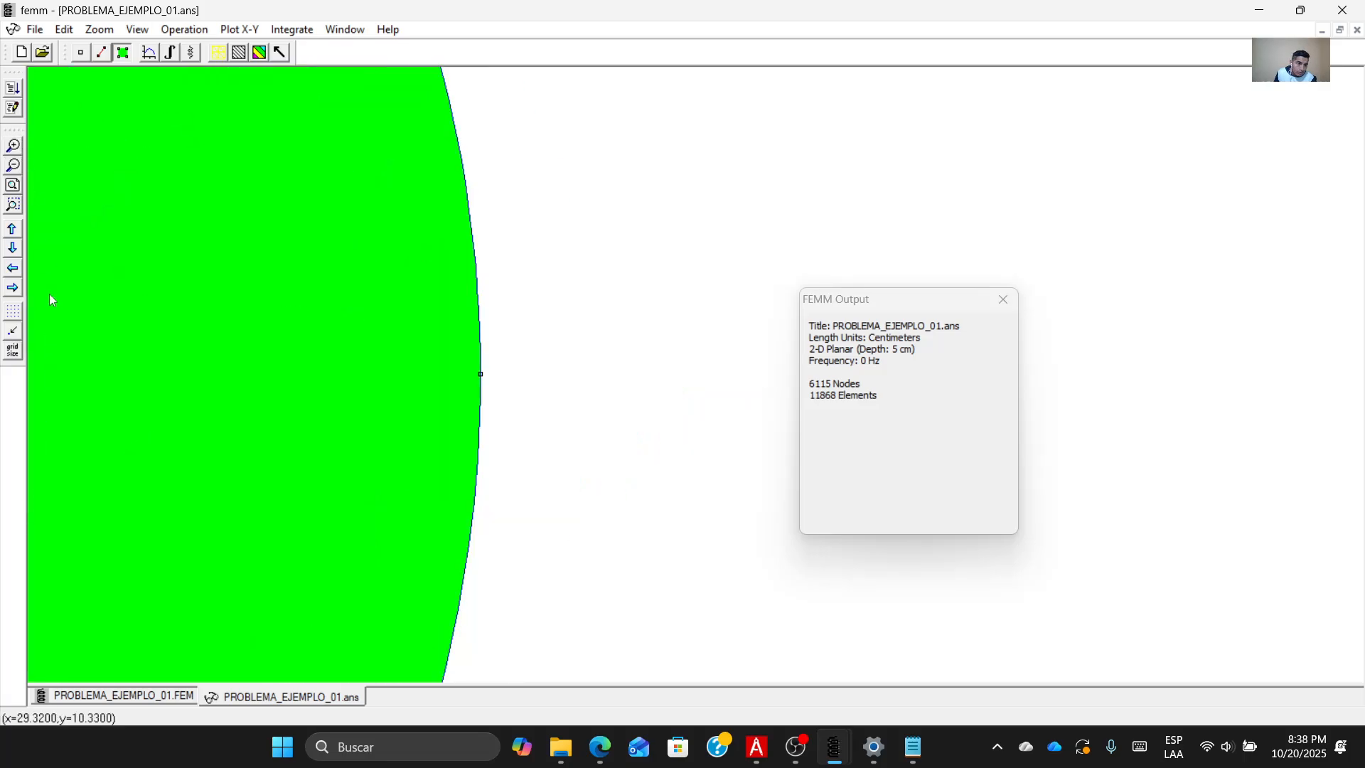
pyautogui.click(12, 269)
pyautogui.click(12, 270)
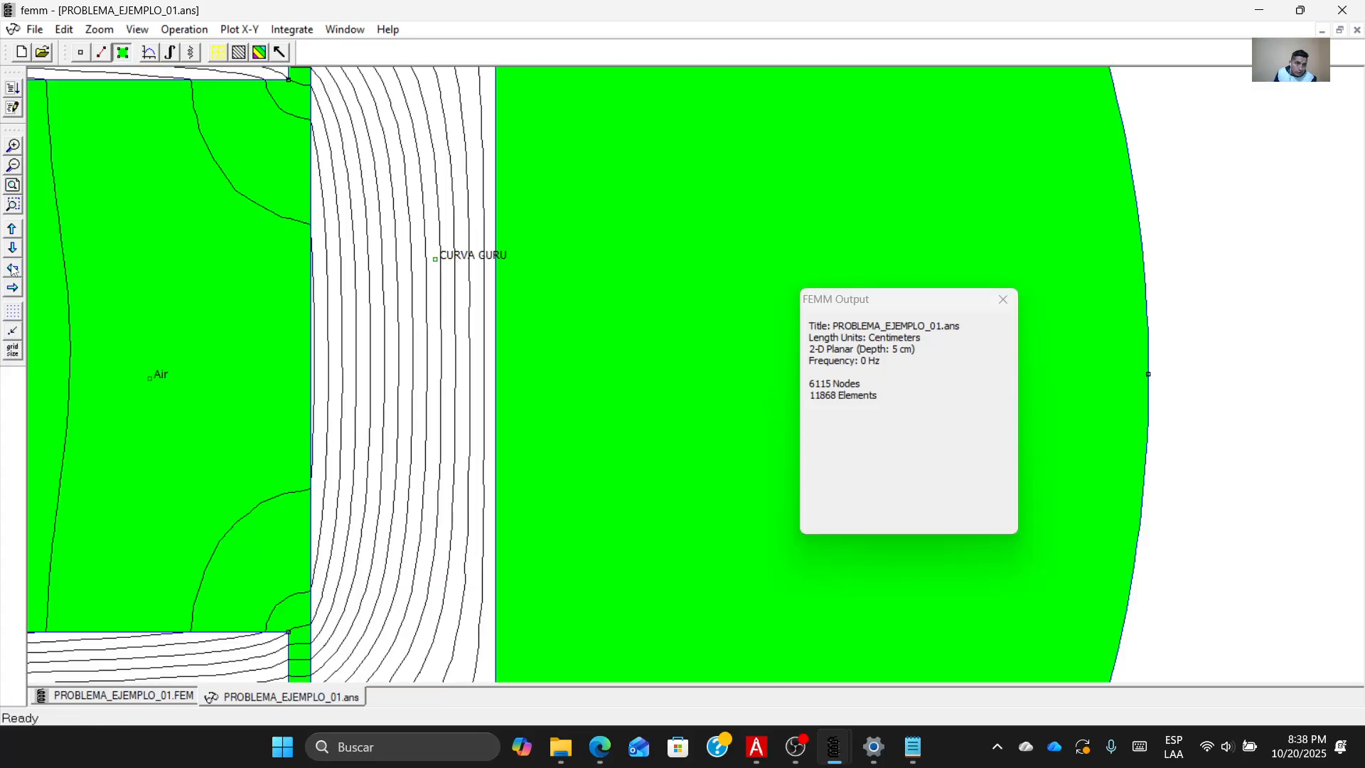
pyautogui.click(13, 233)
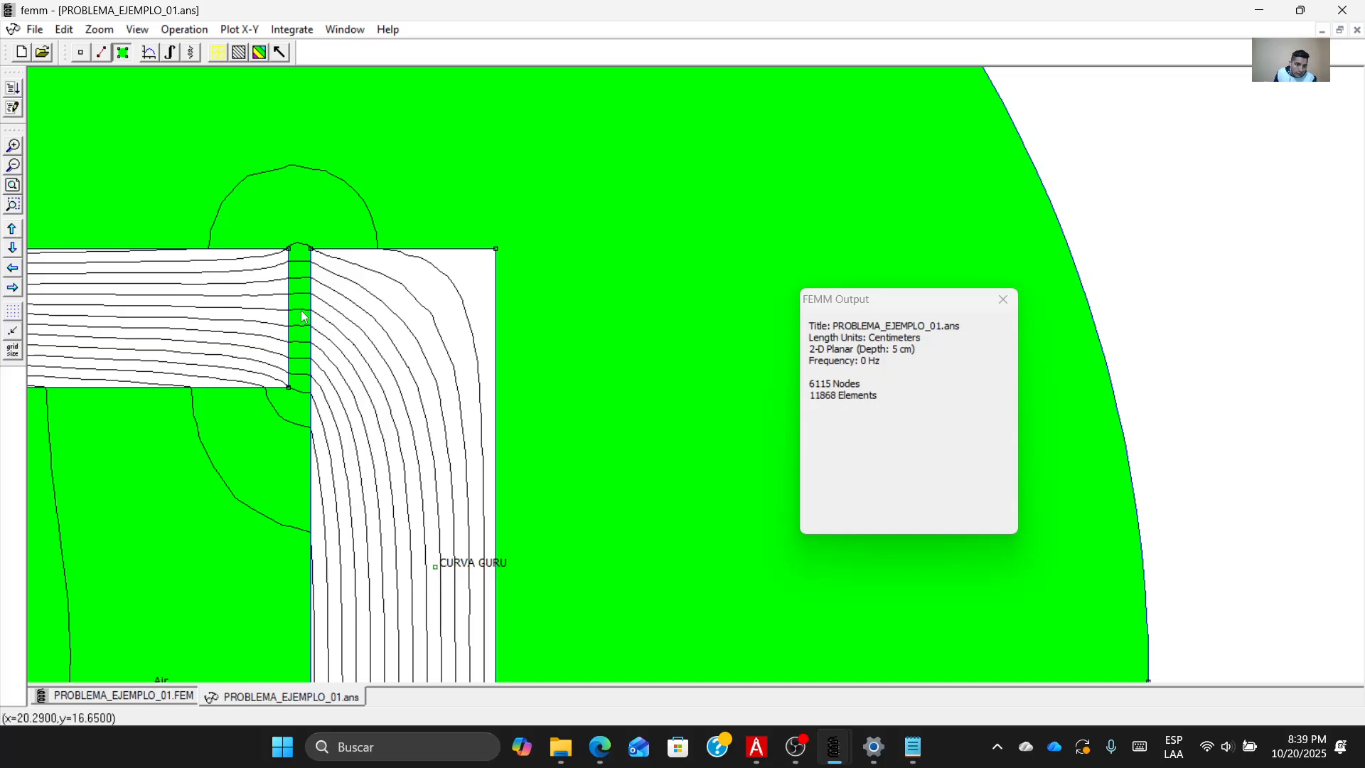
pyautogui.click(79, 57)
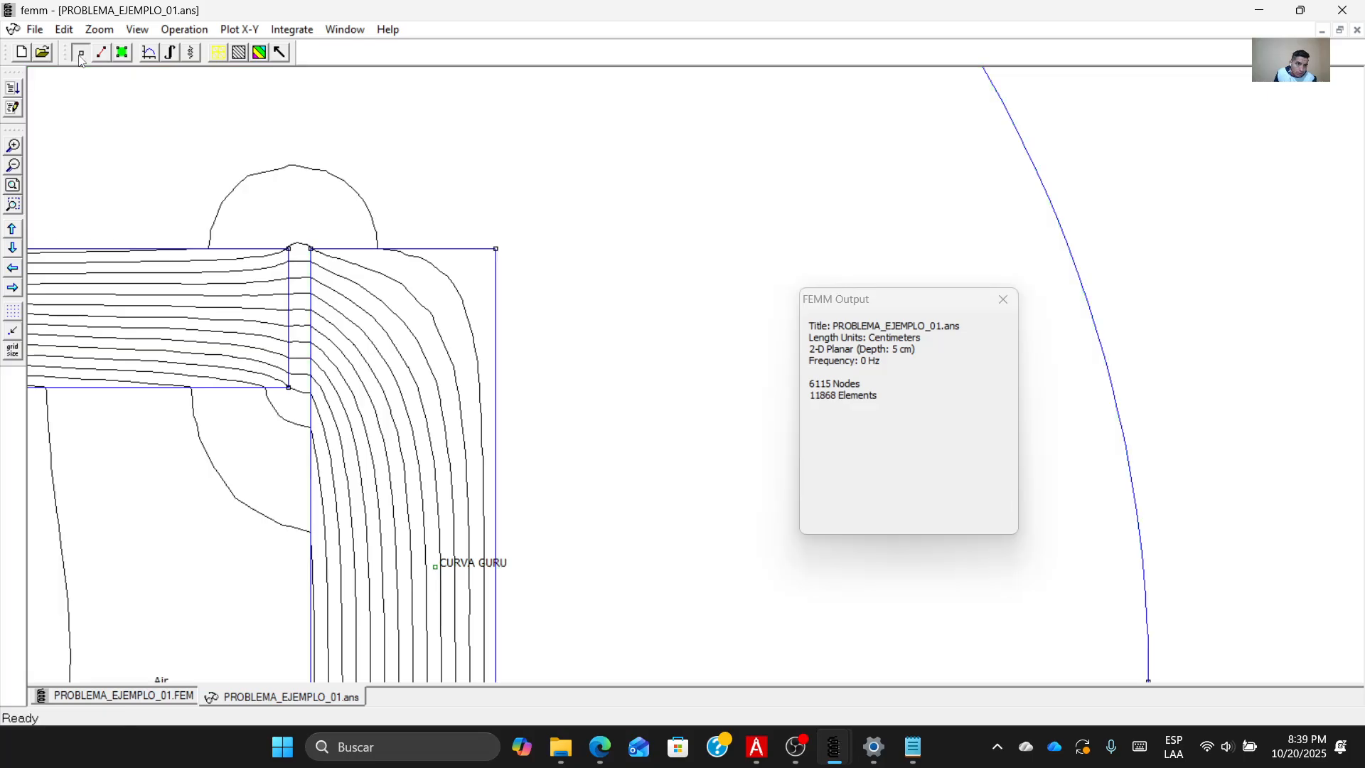
pyautogui.click(304, 334)
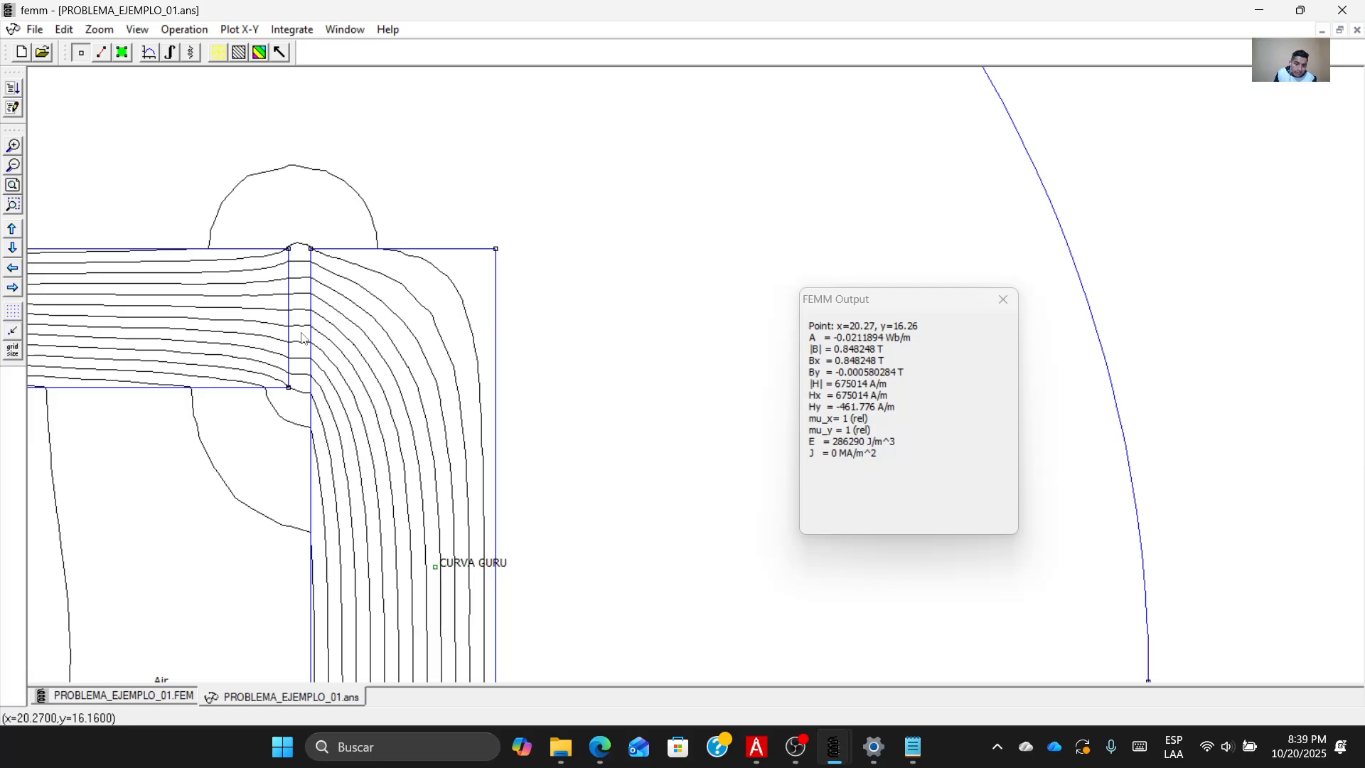
pyautogui.click(835, 349)
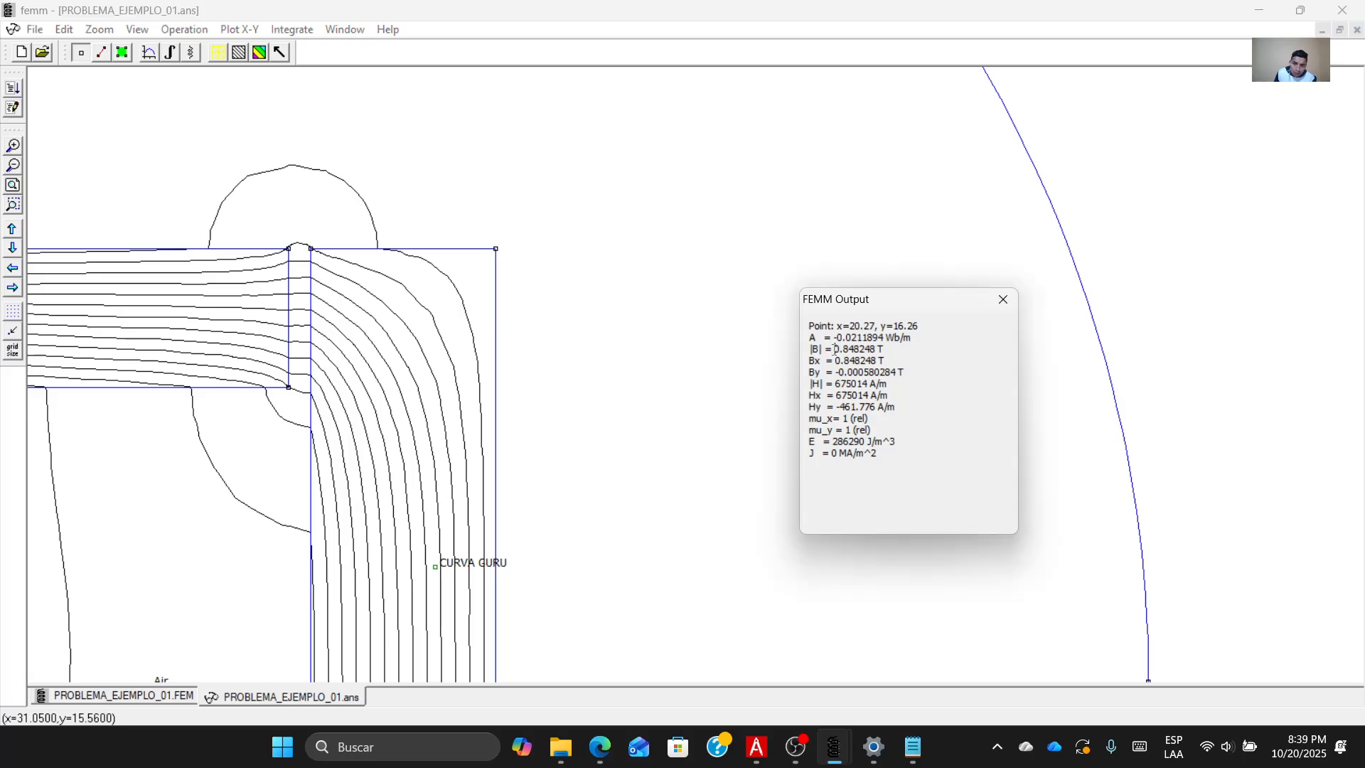
pyautogui.moveTo(841, 349); pyautogui.dragTo(885, 349)
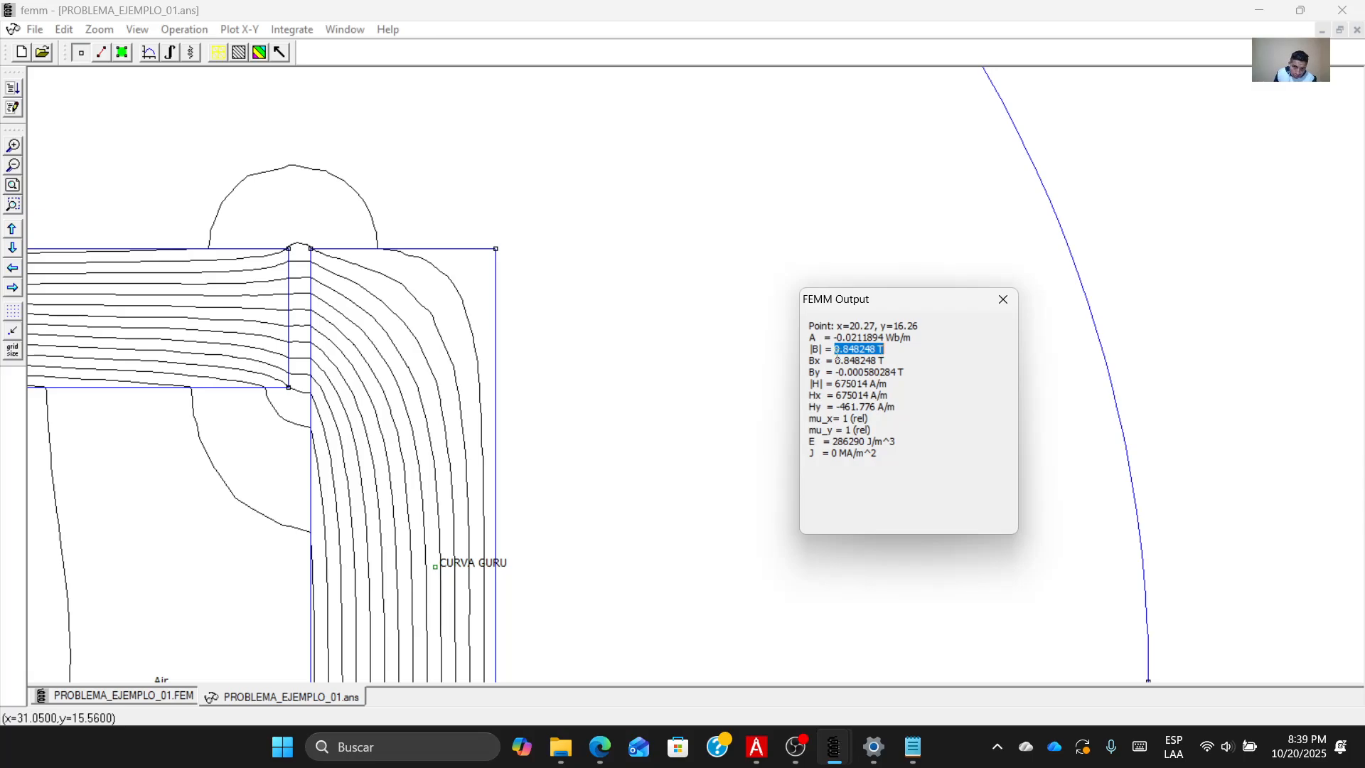
# Close the output window and the solution, and set the CORRIENTE_IN circuit current to 4.6 A.
pyautogui.click(1003, 300)
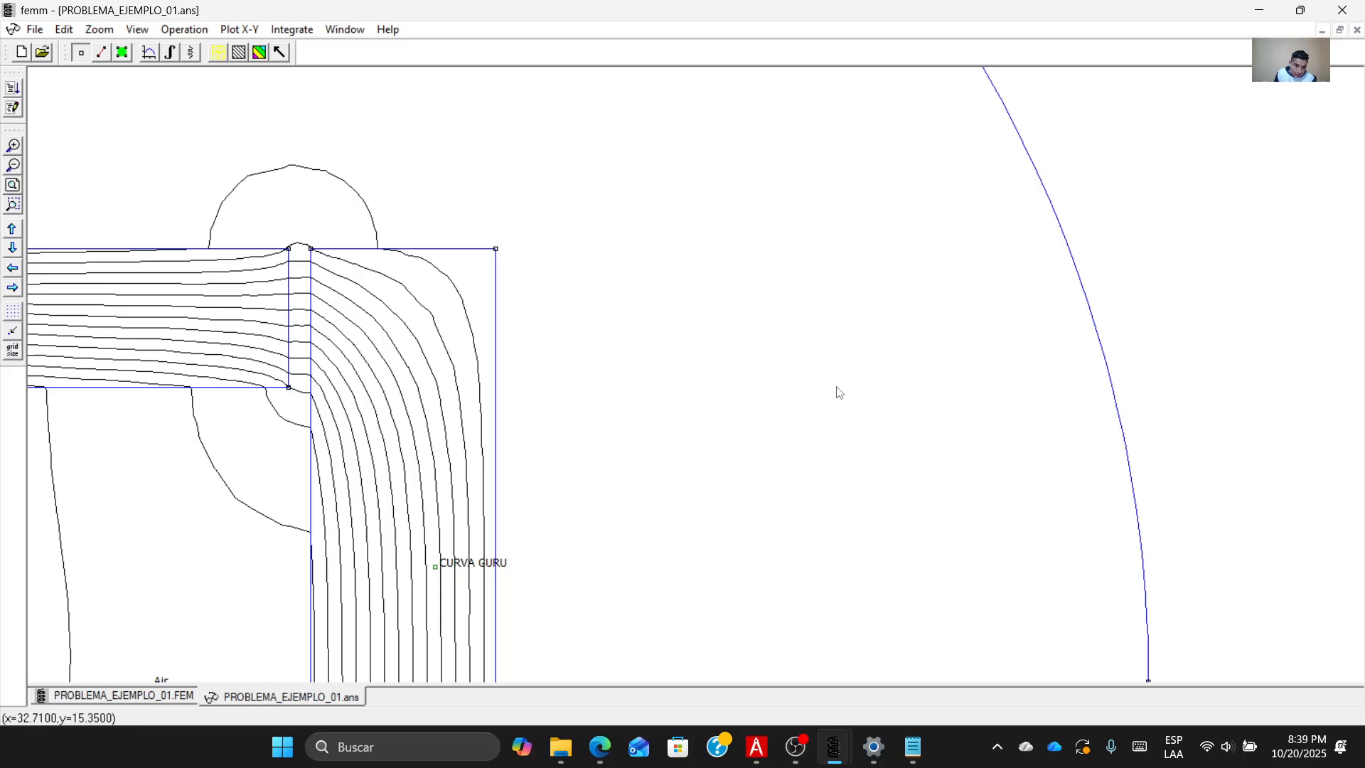
pyautogui.rightClick(316, 703)
pyautogui.click(337, 685)
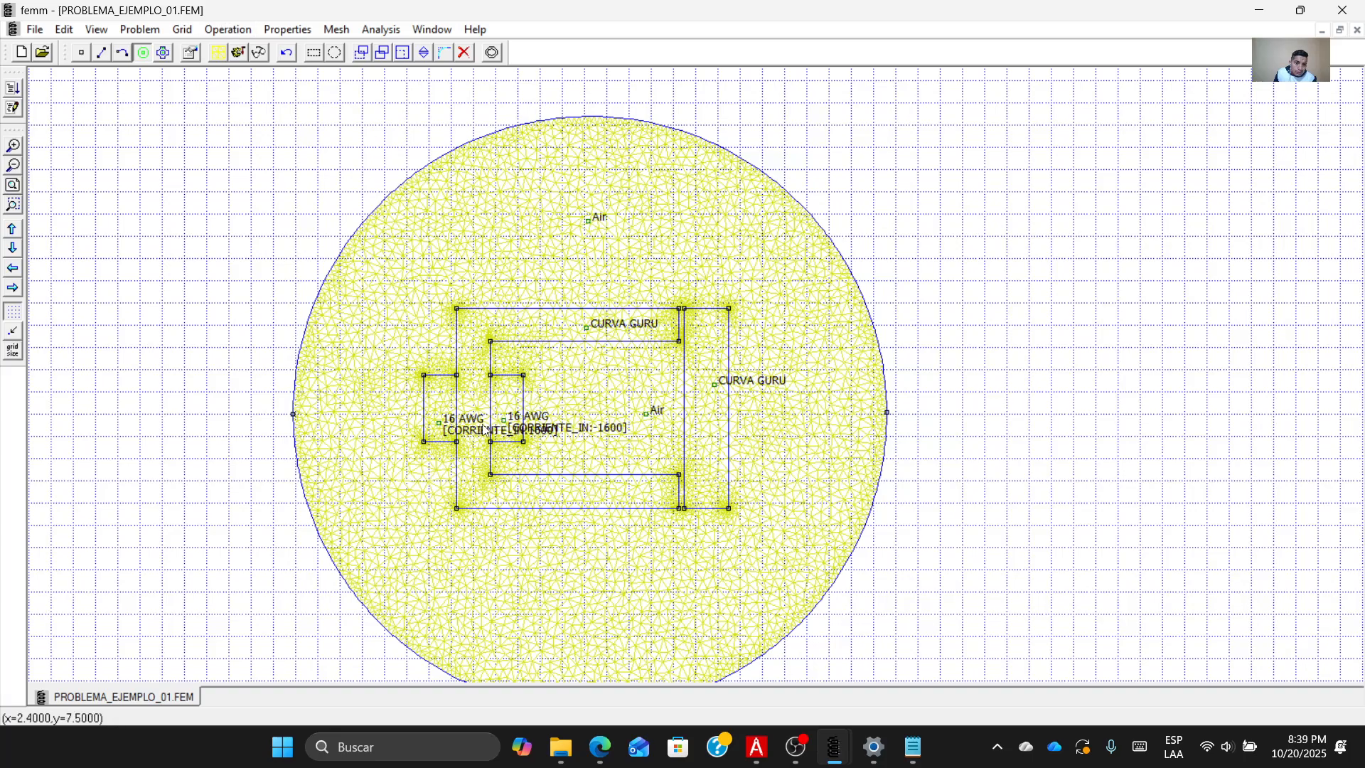
pyautogui.click(288, 29)
pyautogui.click(319, 109)
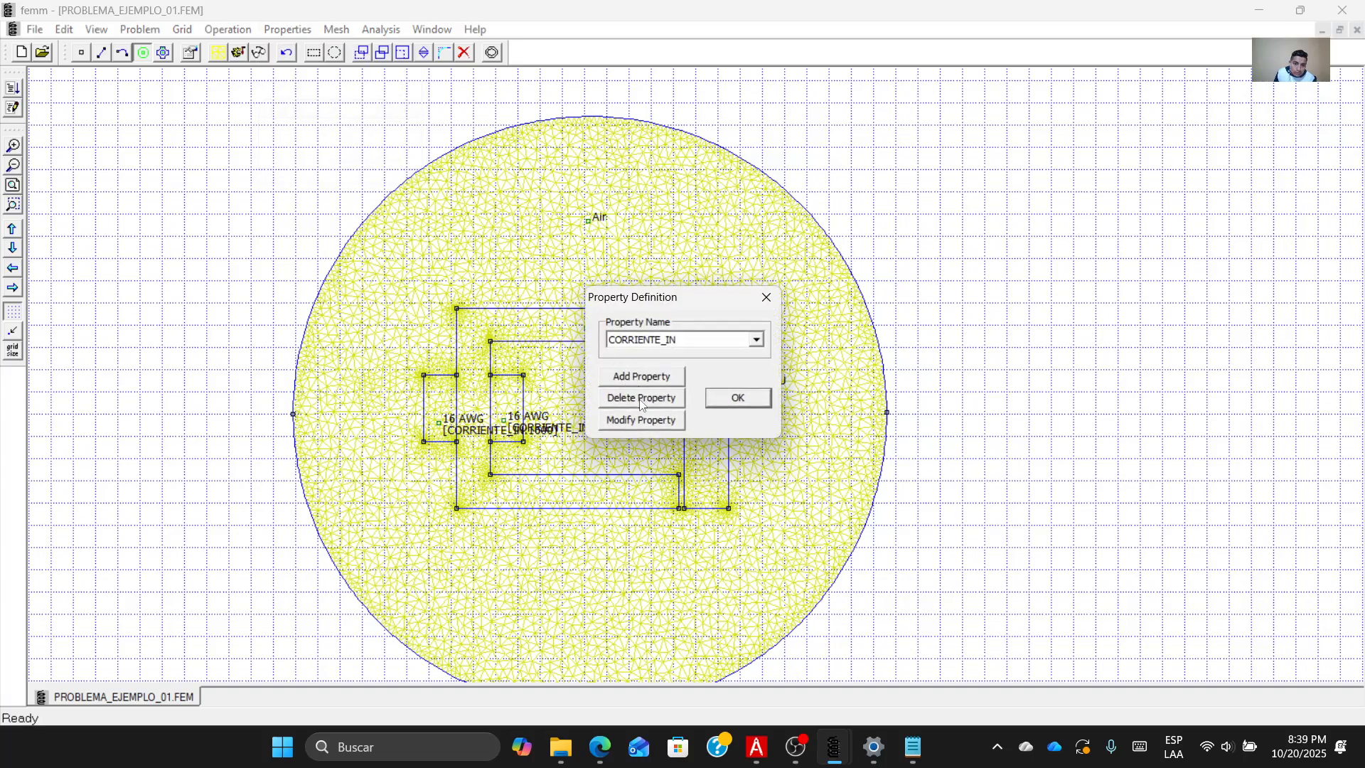
pyautogui.click(641, 420)
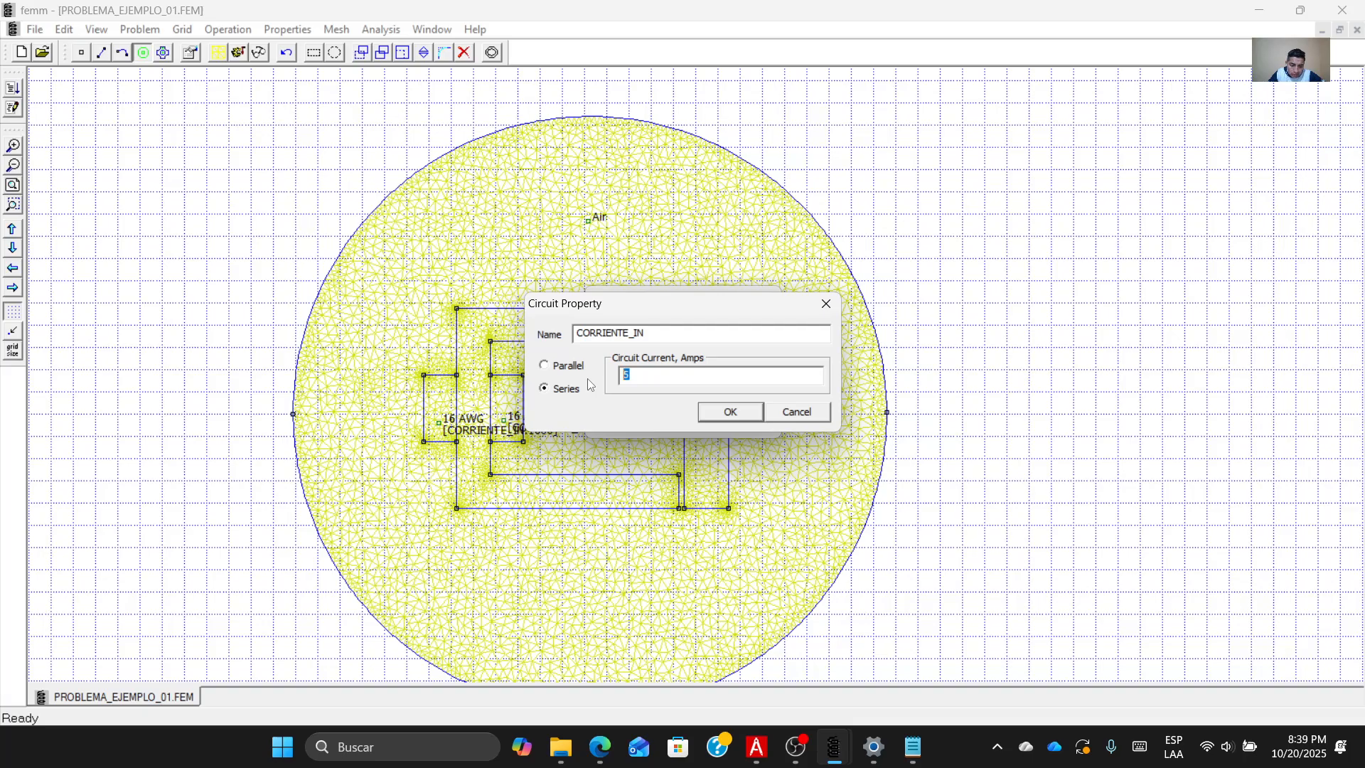
pyautogui.write('4.6')
pyautogui.click(723, 414)
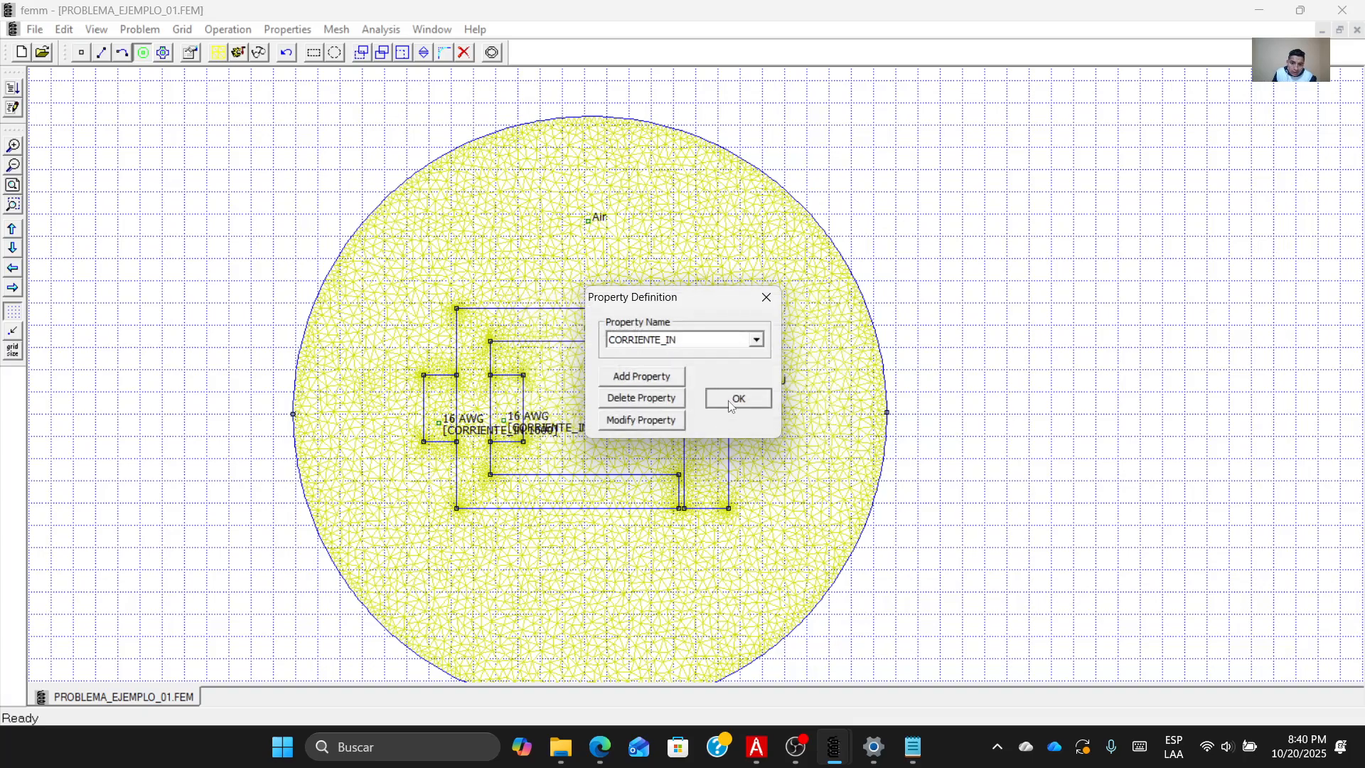
pyautogui.click(735, 398)
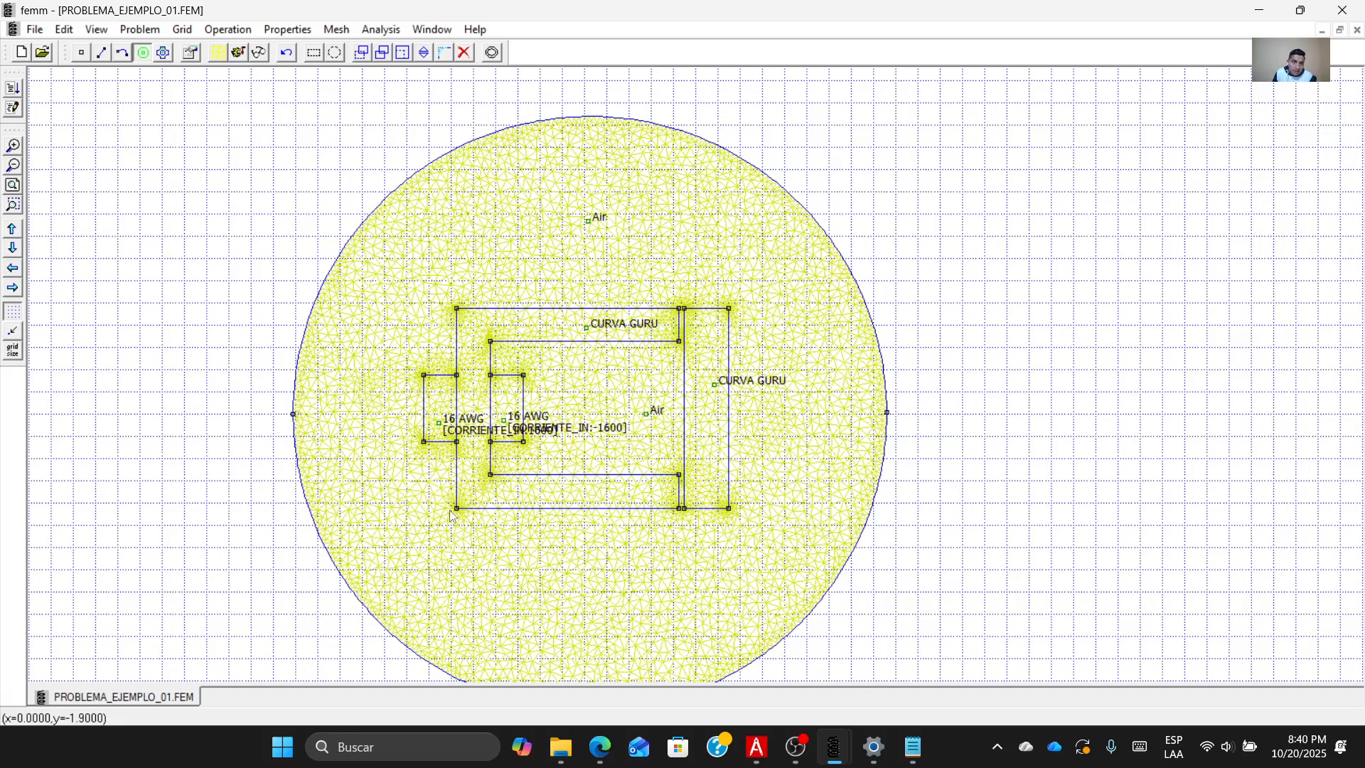
# Regenerate the mesh, rerun the magnetic analysis and load its new solution.
pyautogui.click(222, 61)
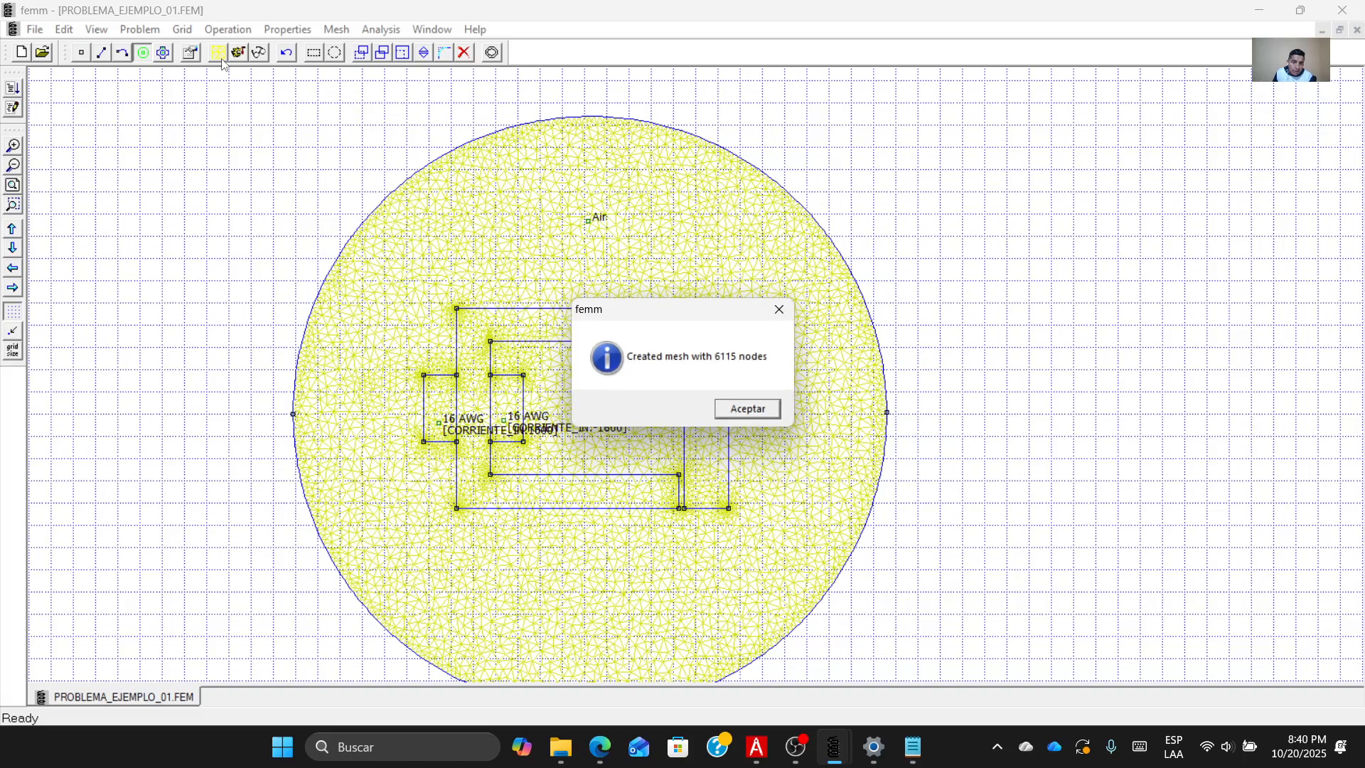
pyautogui.click(766, 415)
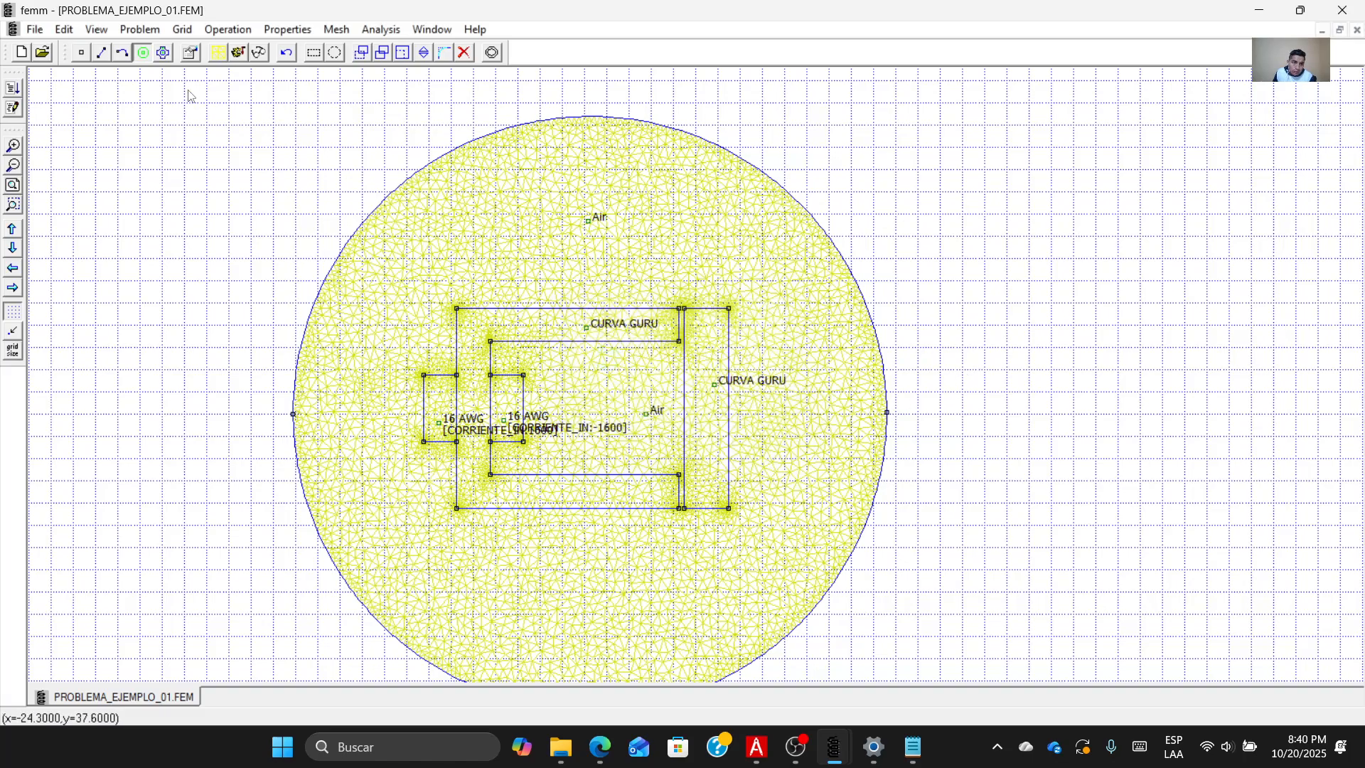
pyautogui.click(237, 53)
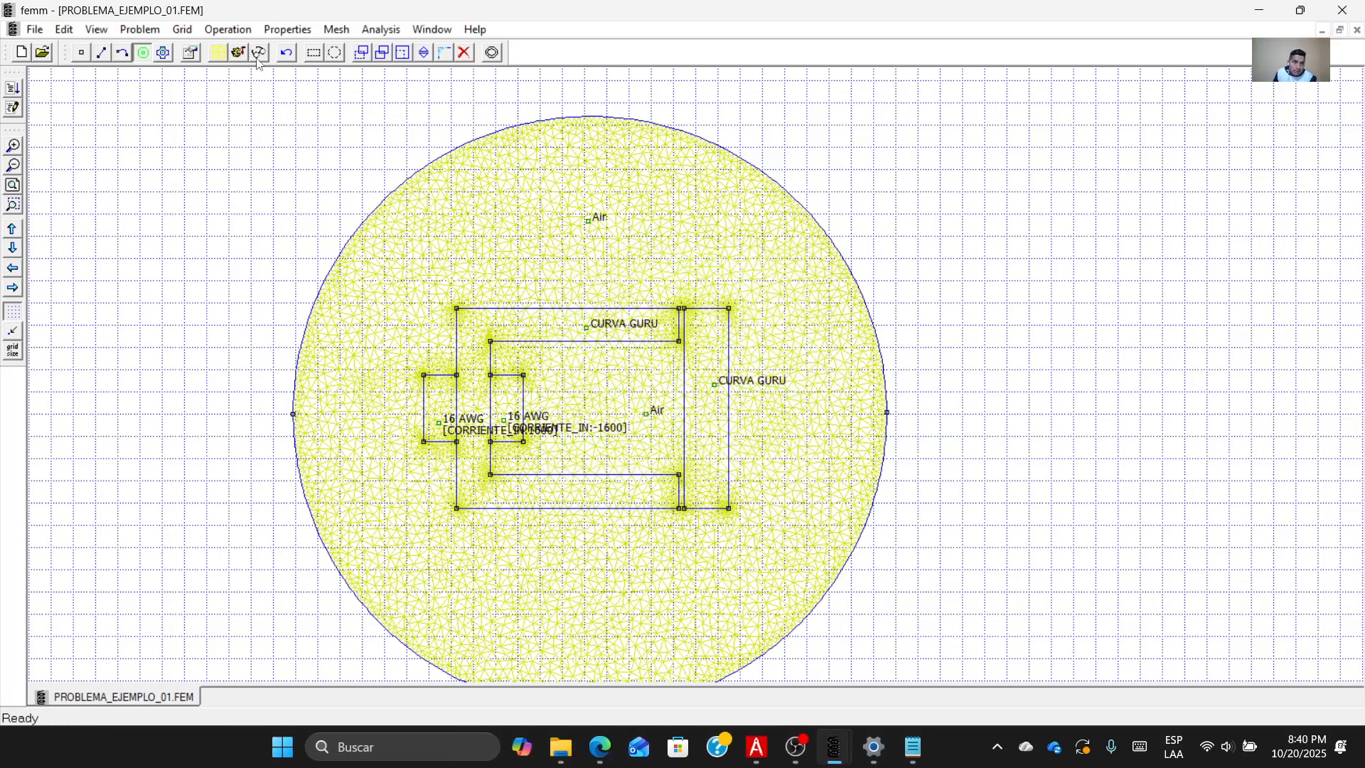
pyautogui.click(258, 54)
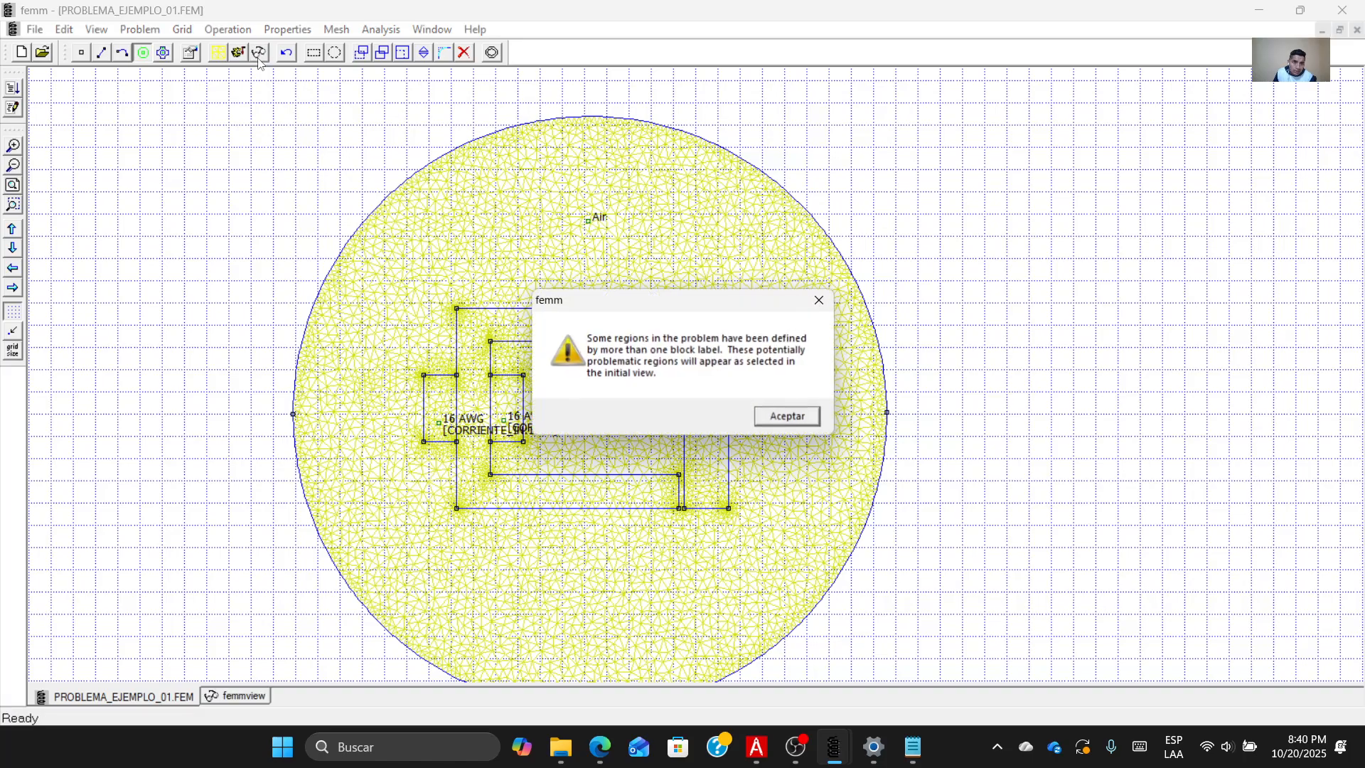
pyautogui.click(788, 416)
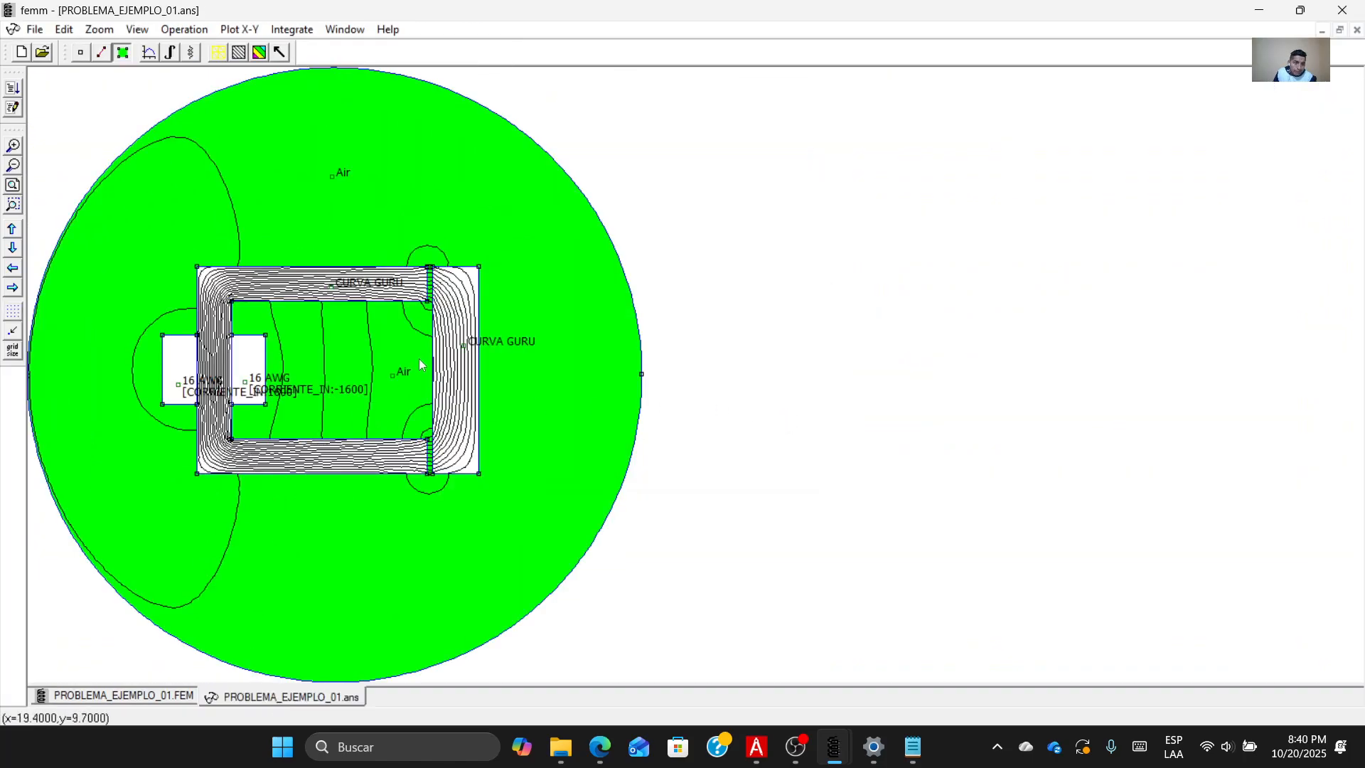
# Show the output window clear of the core, query the field inside the upper air gap and highlight its |B| line.
pyautogui.click(13, 147)
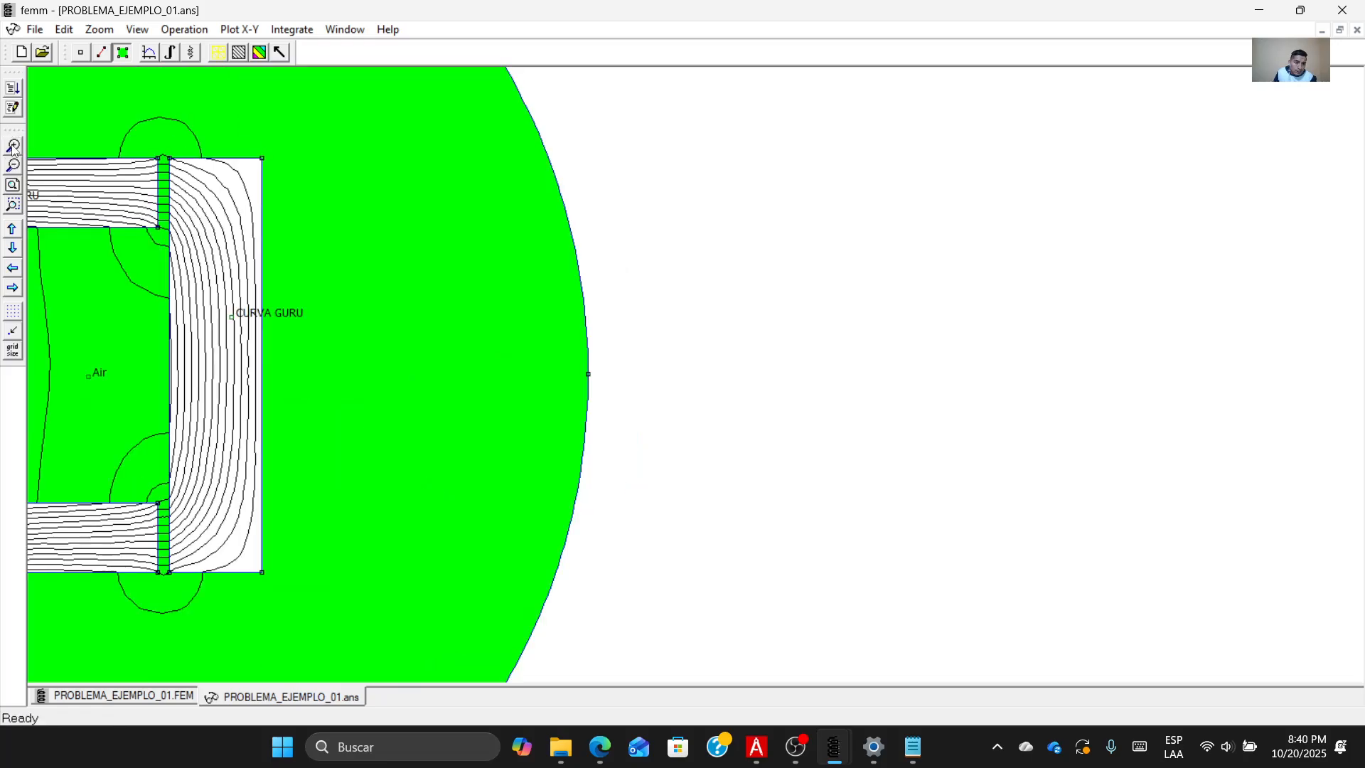
pyautogui.click(13, 147)
pyautogui.click(20, 268)
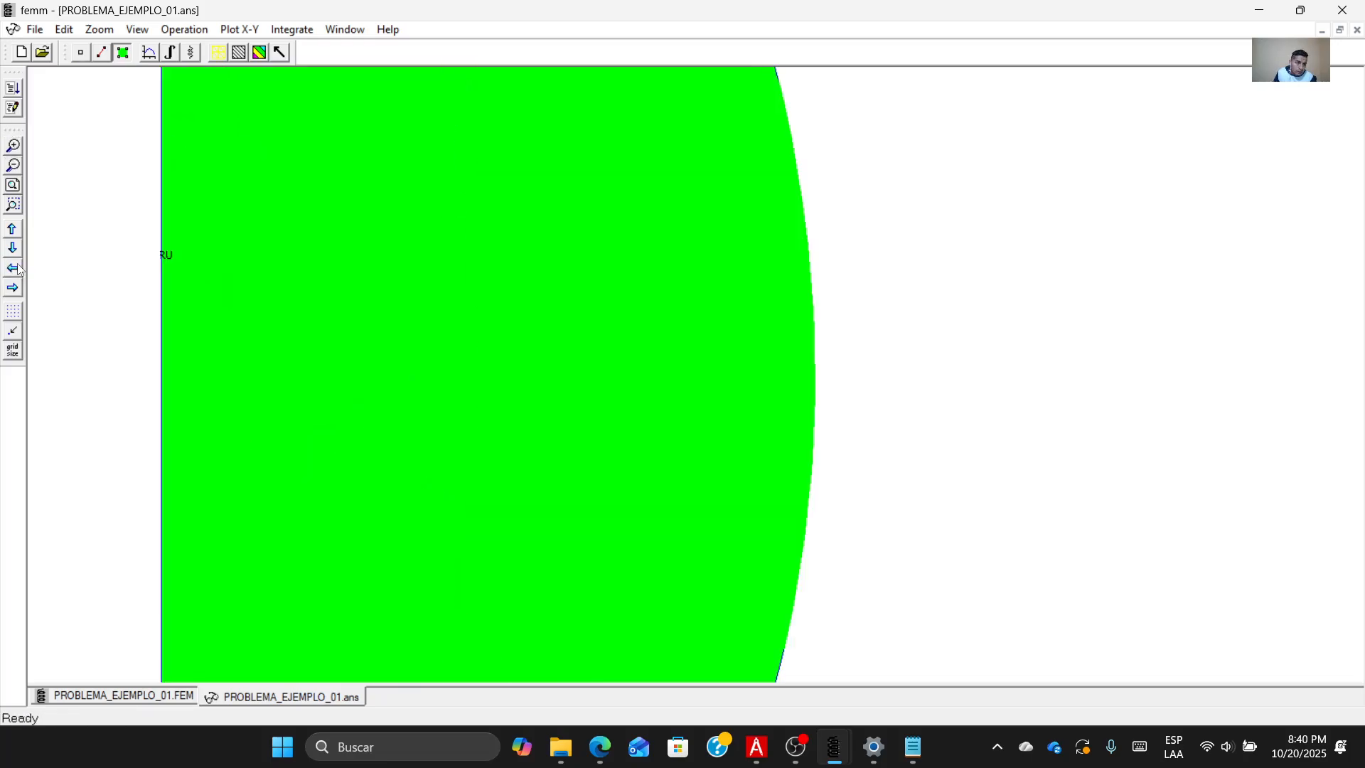
pyautogui.click(20, 268)
pyautogui.click(15, 243)
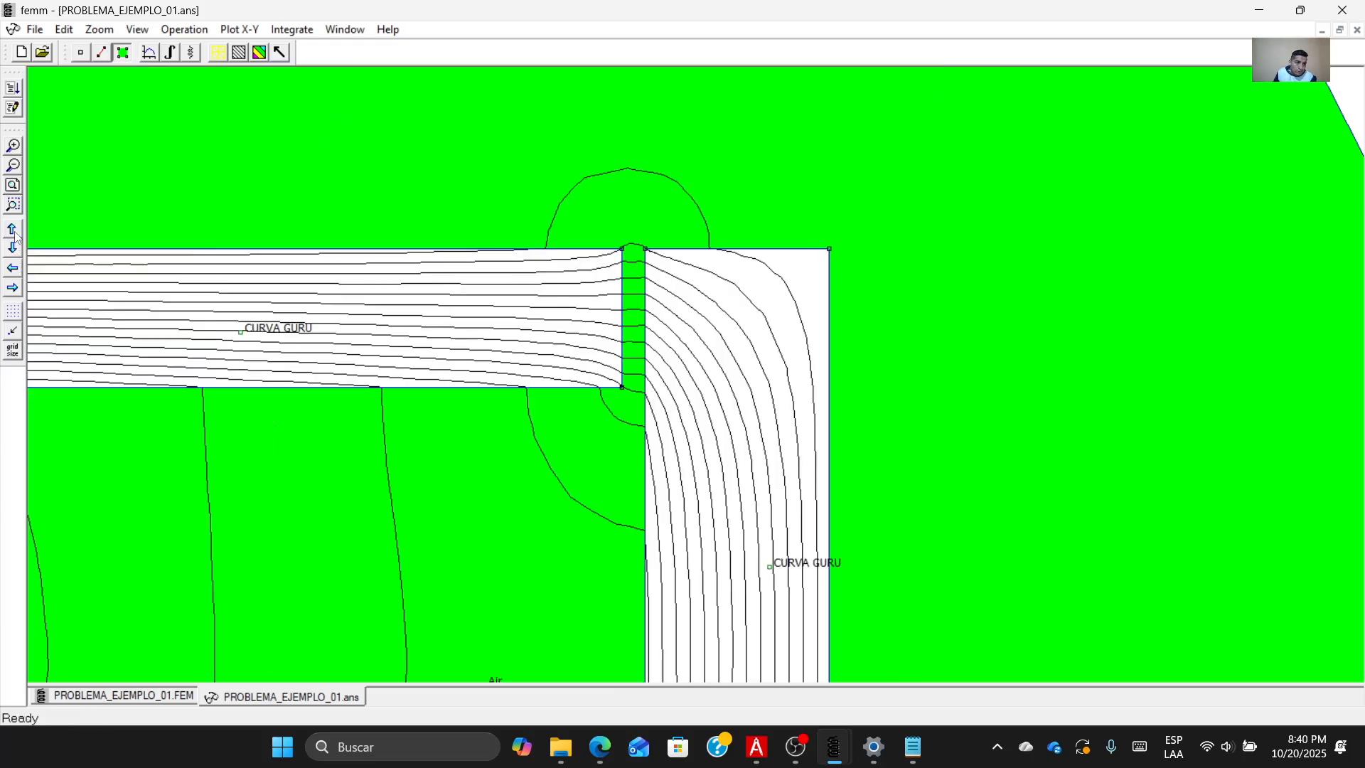
pyautogui.click(79, 48)
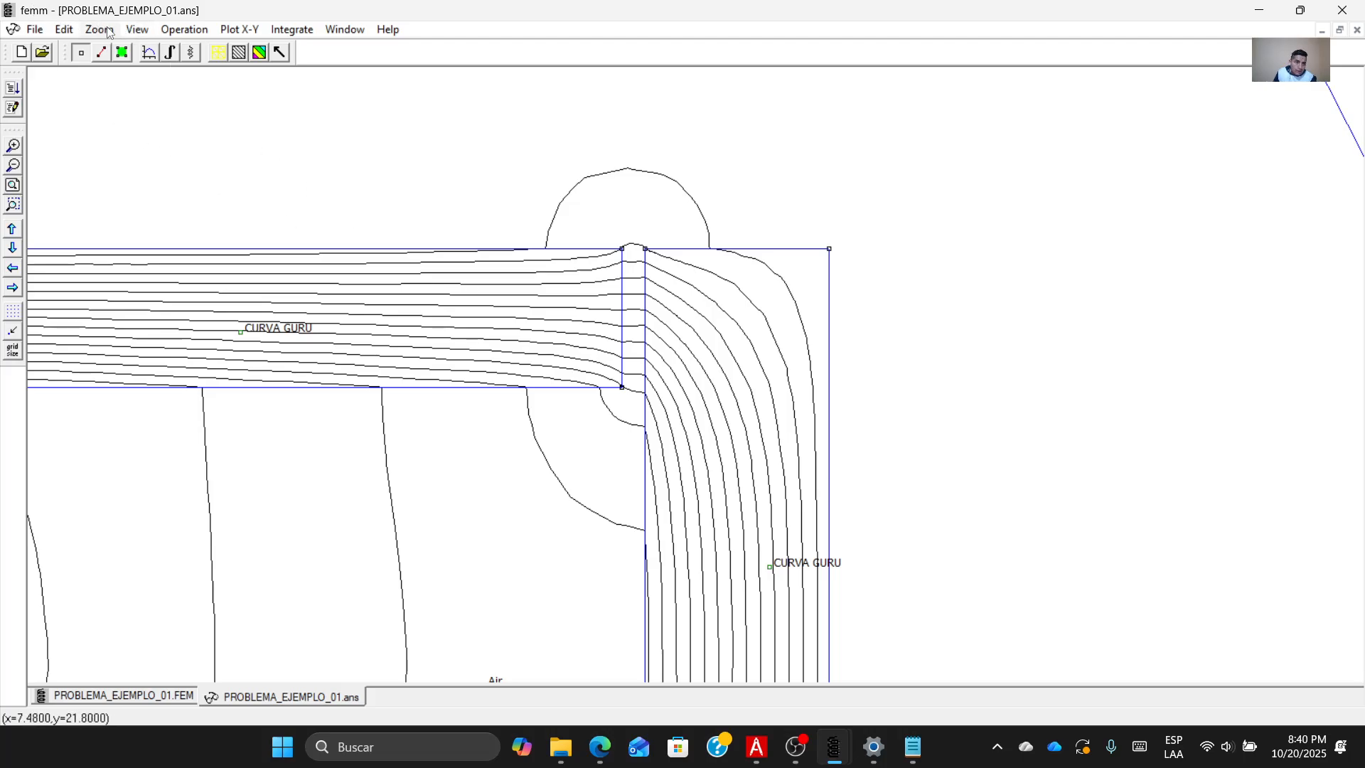
pyautogui.click(136, 34)
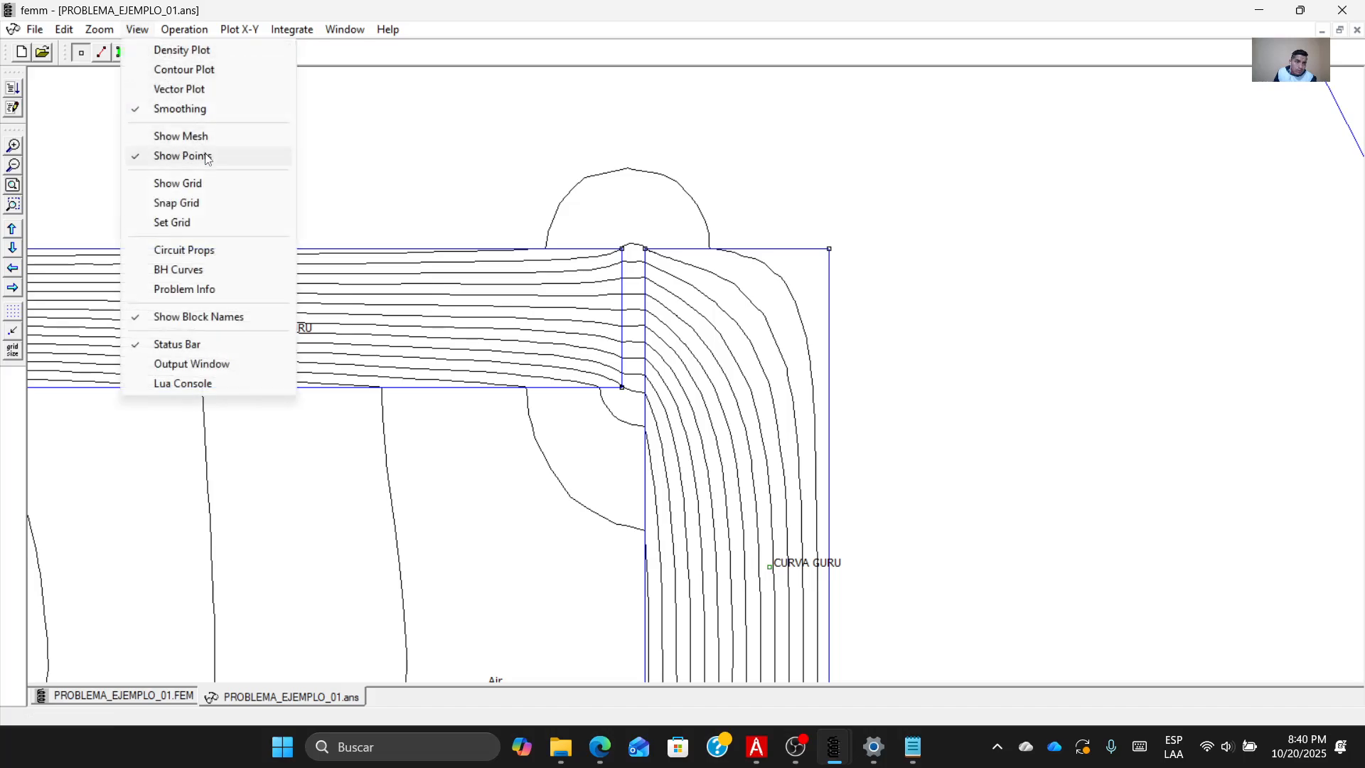
pyautogui.click(160, 369)
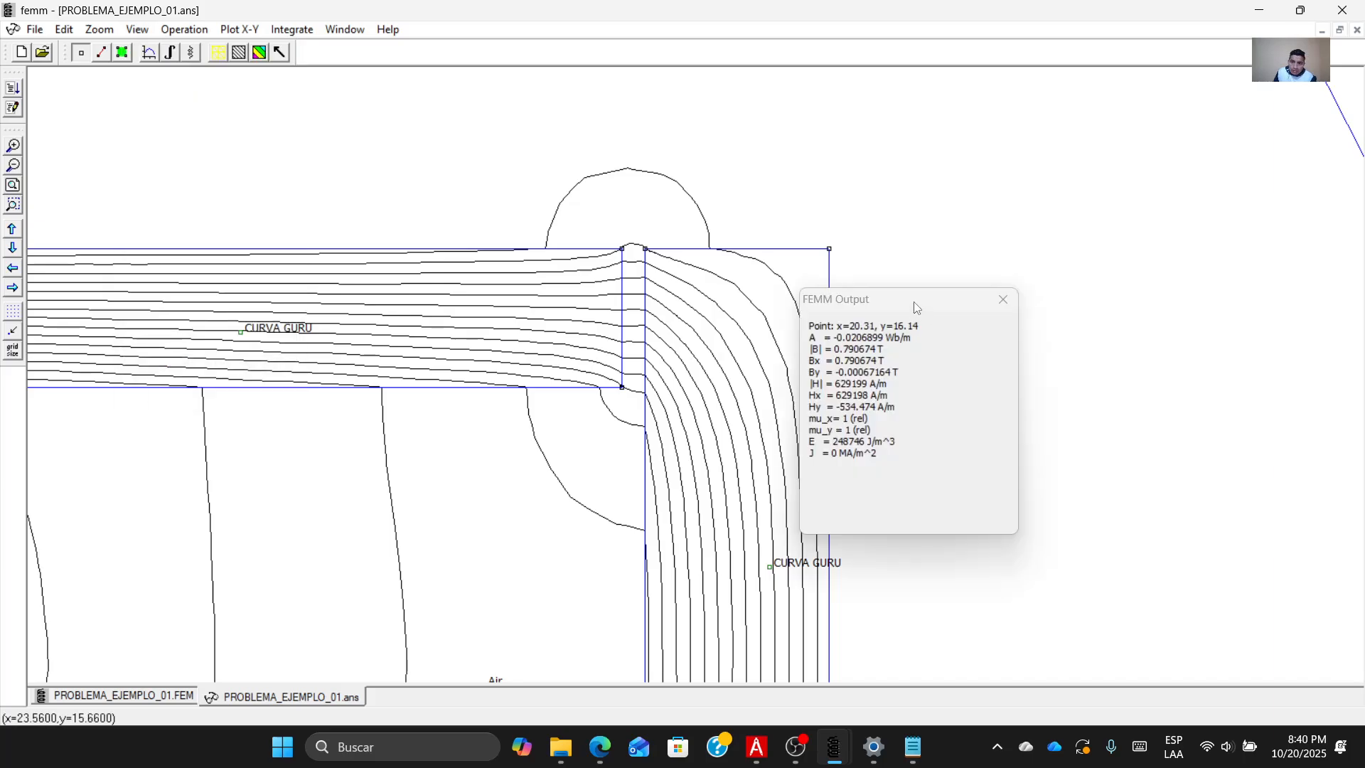
pyautogui.moveTo(916, 307); pyautogui.dragTo(1016, 299)
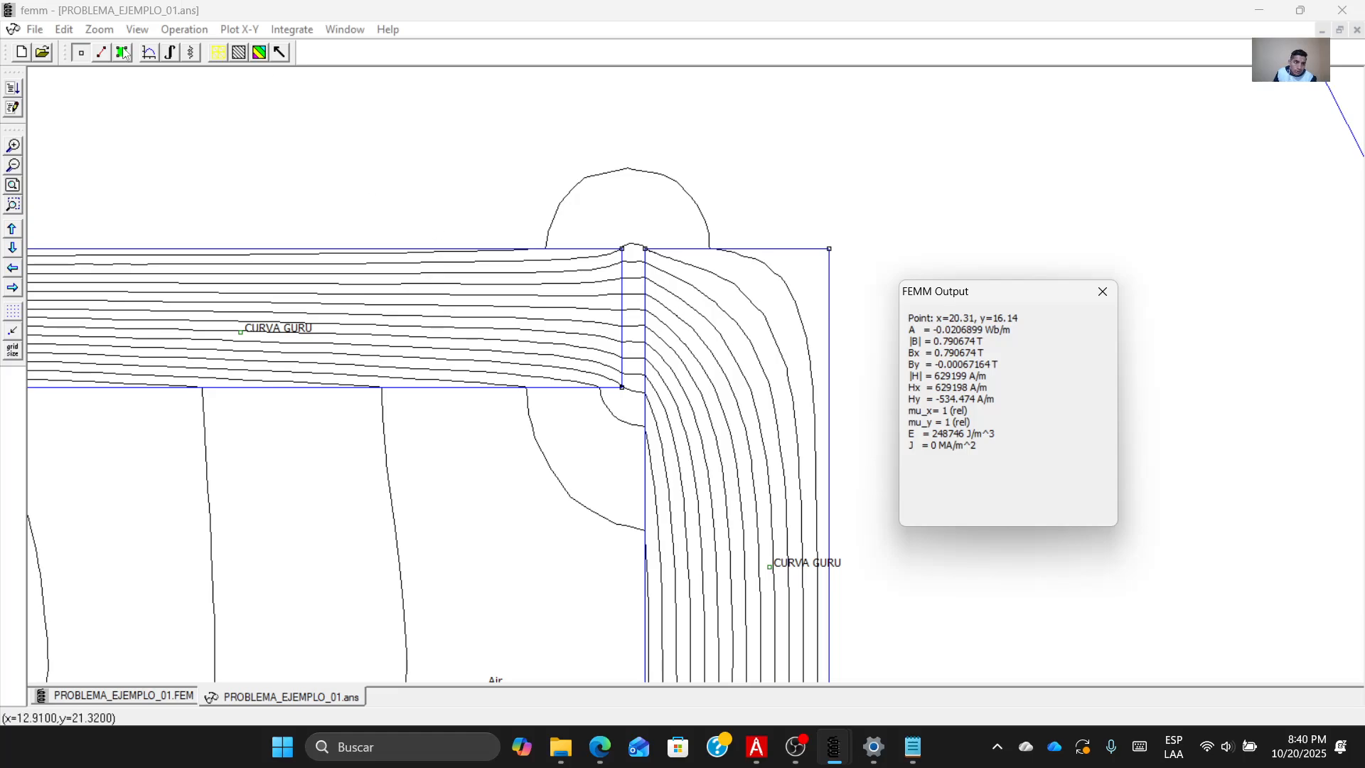
pyautogui.click(631, 323)
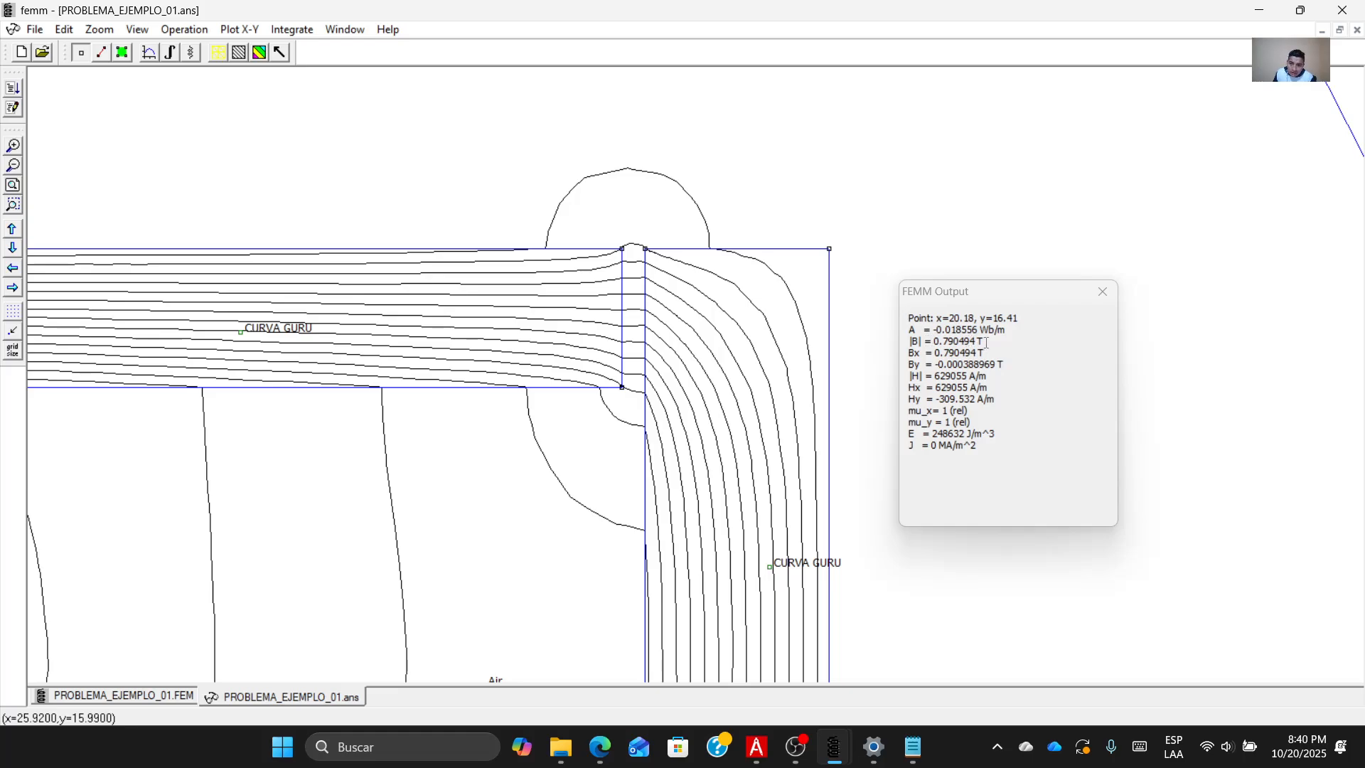
pyautogui.click(910, 342)
pyautogui.moveTo(911, 342); pyautogui.dragTo(1011, 343)
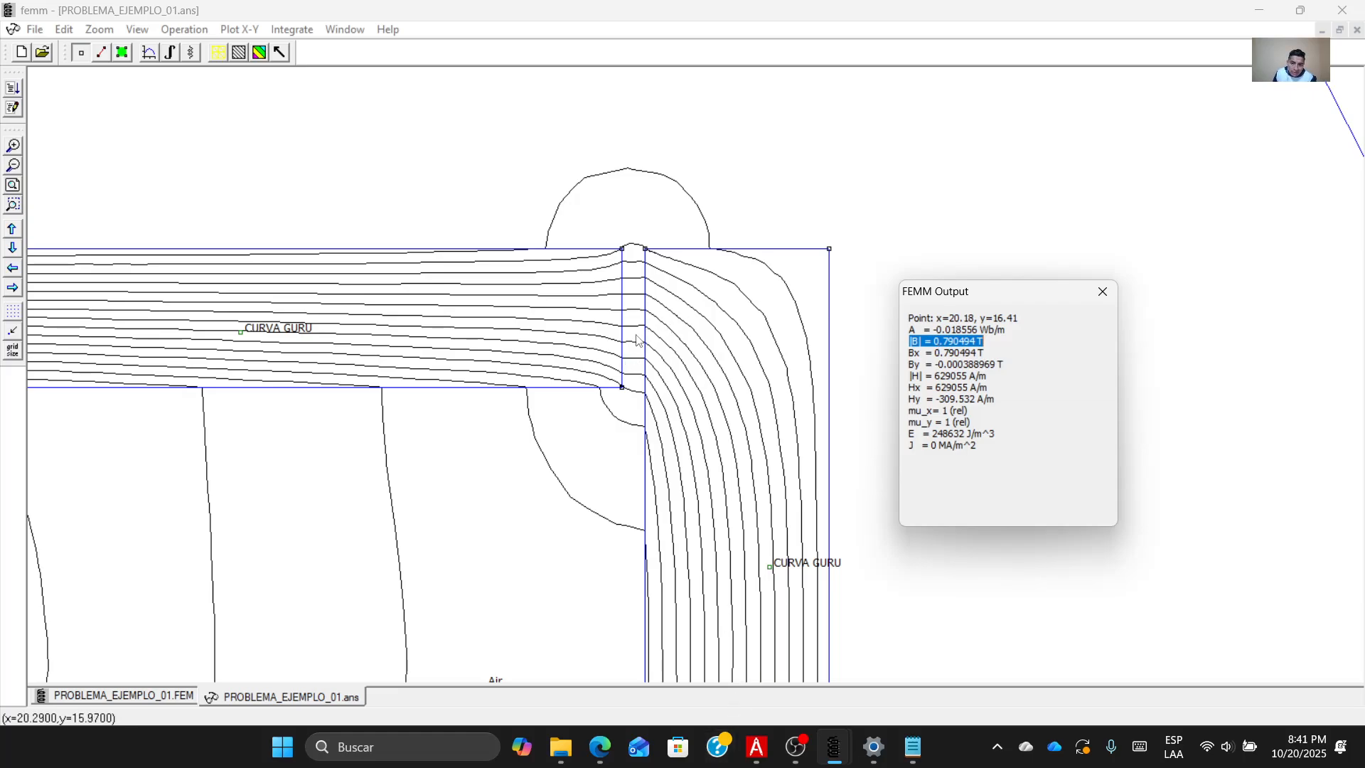
# Switch to EJERCICIO_GURU.pdf in PDF Architect and add the text "La corriente necesaria es de 4.65 A ---" between the problem statement and the graph.
pyautogui.click(756, 747)
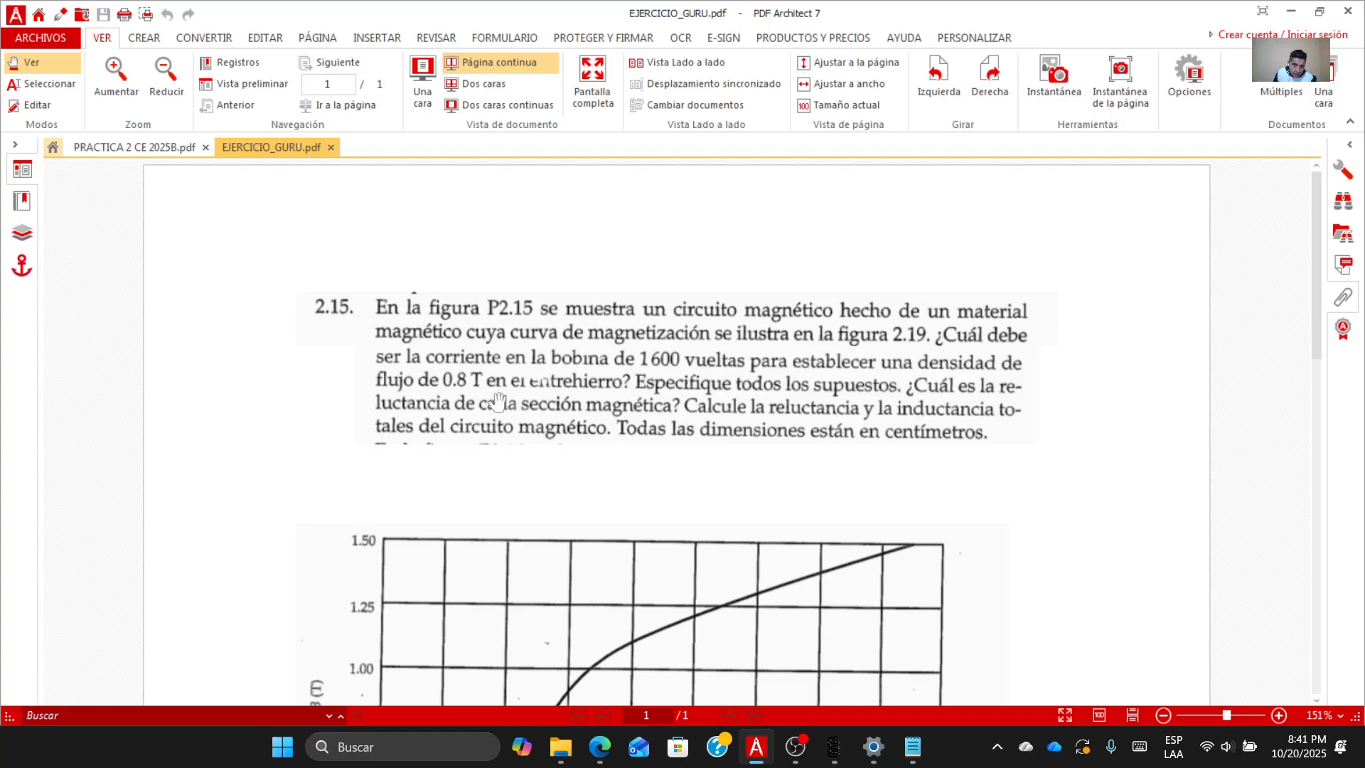
pyautogui.click(32, 106)
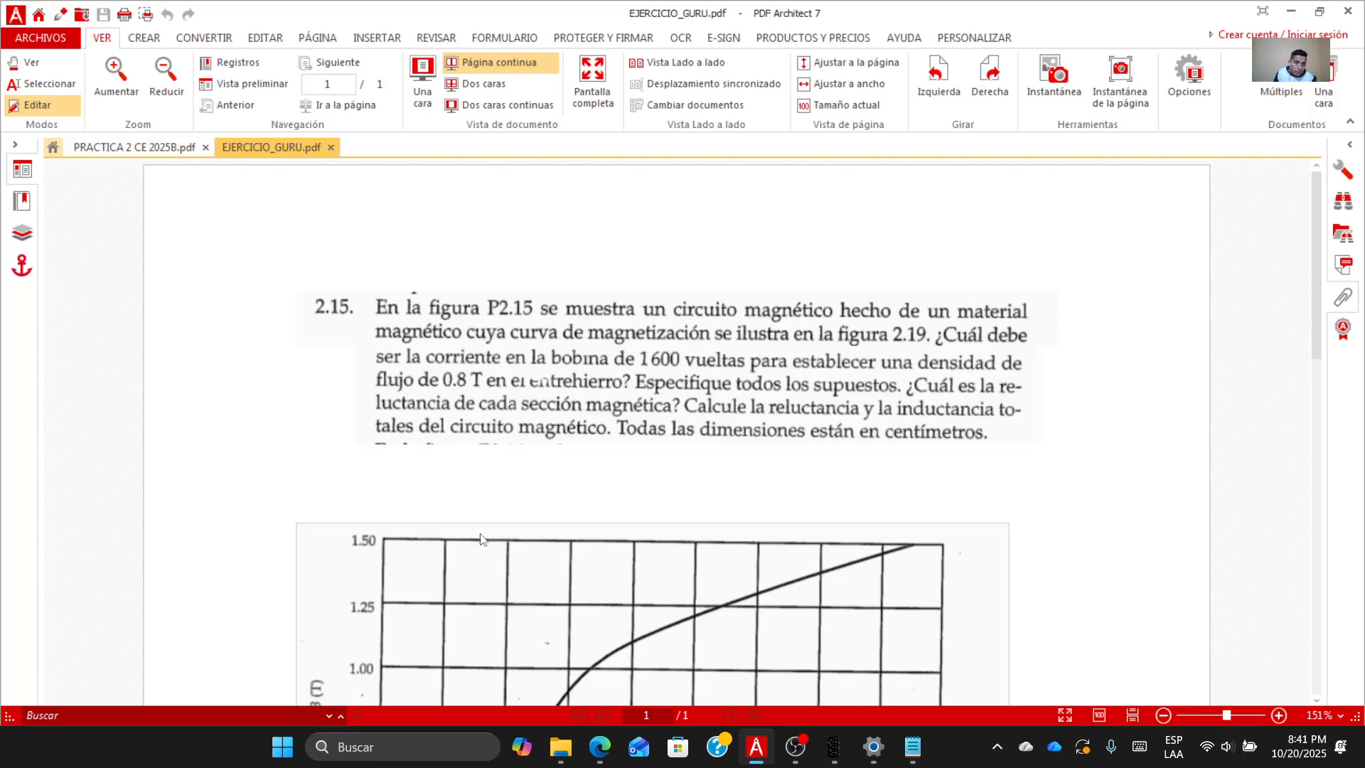
pyautogui.click(422, 483)
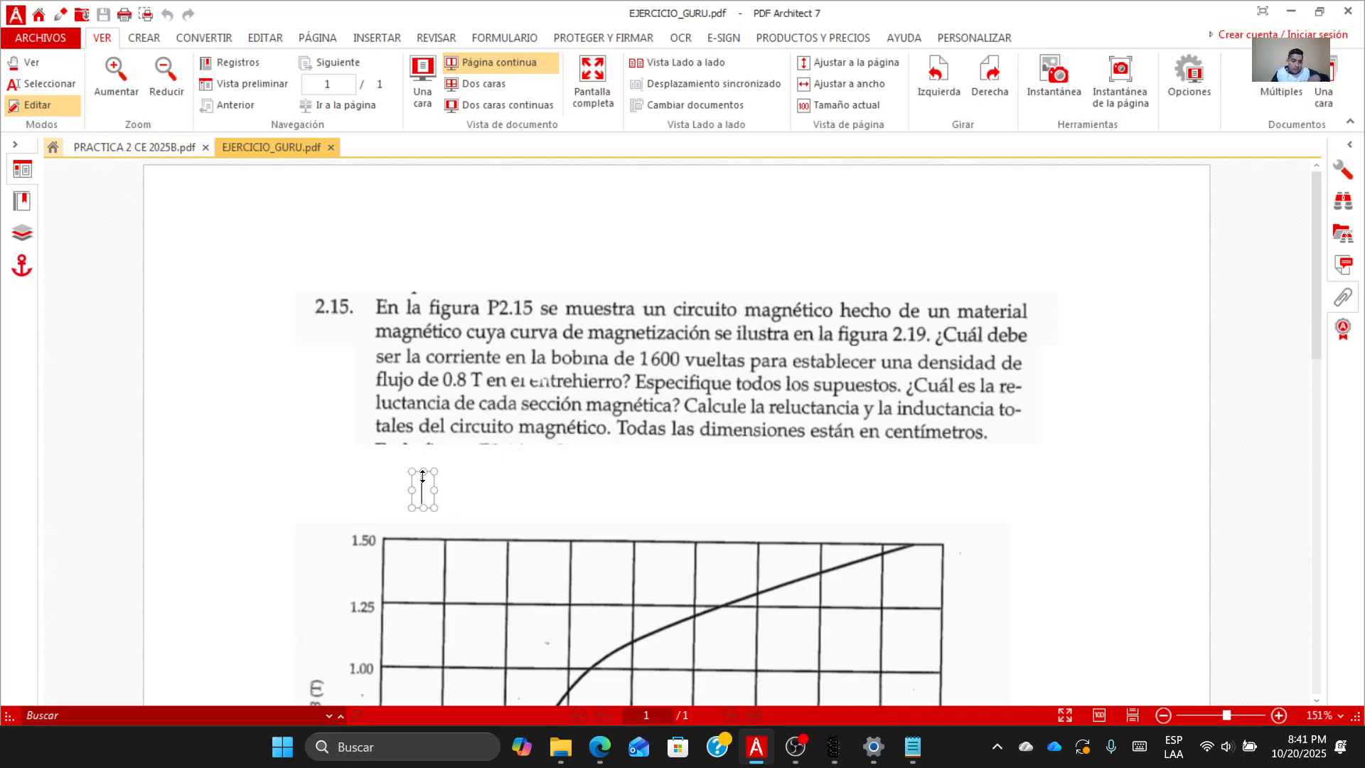
pyautogui.write('La co')
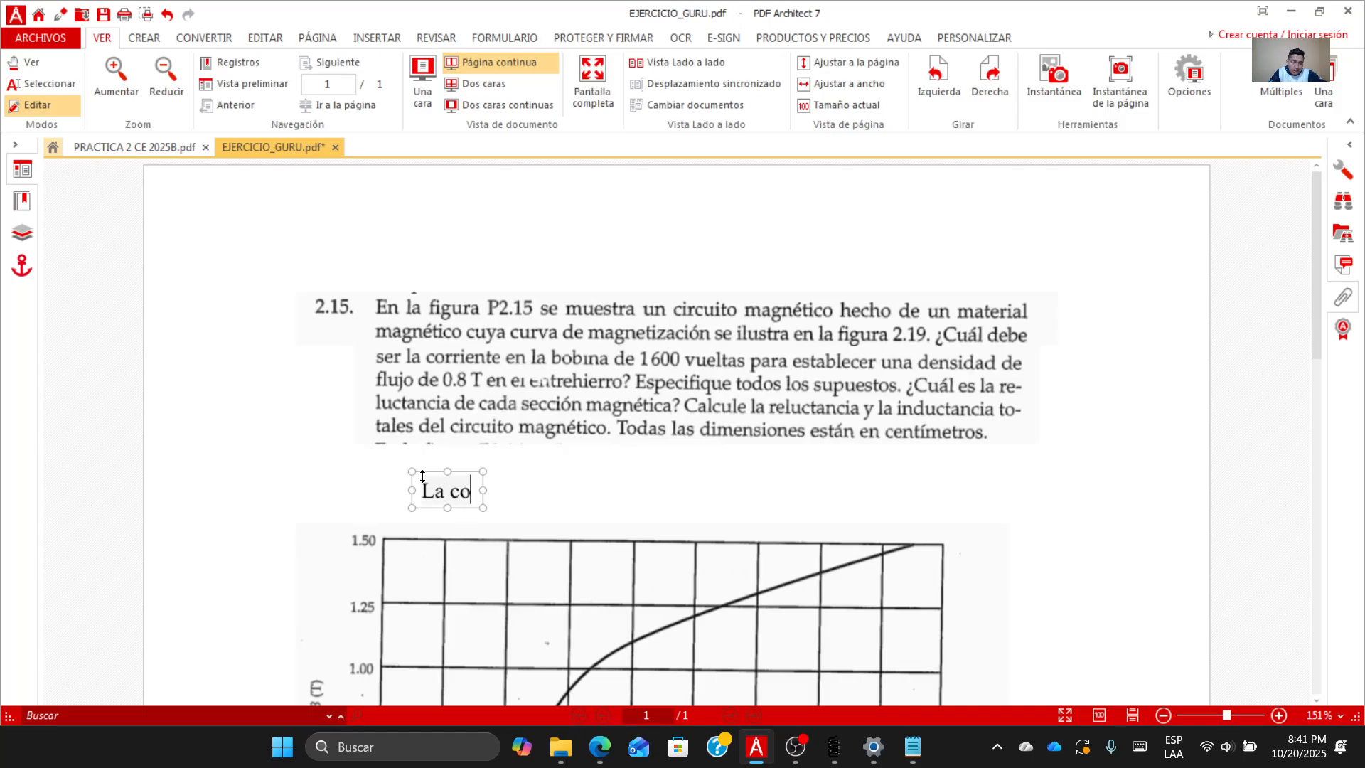
pyautogui.write('rriente necesa')
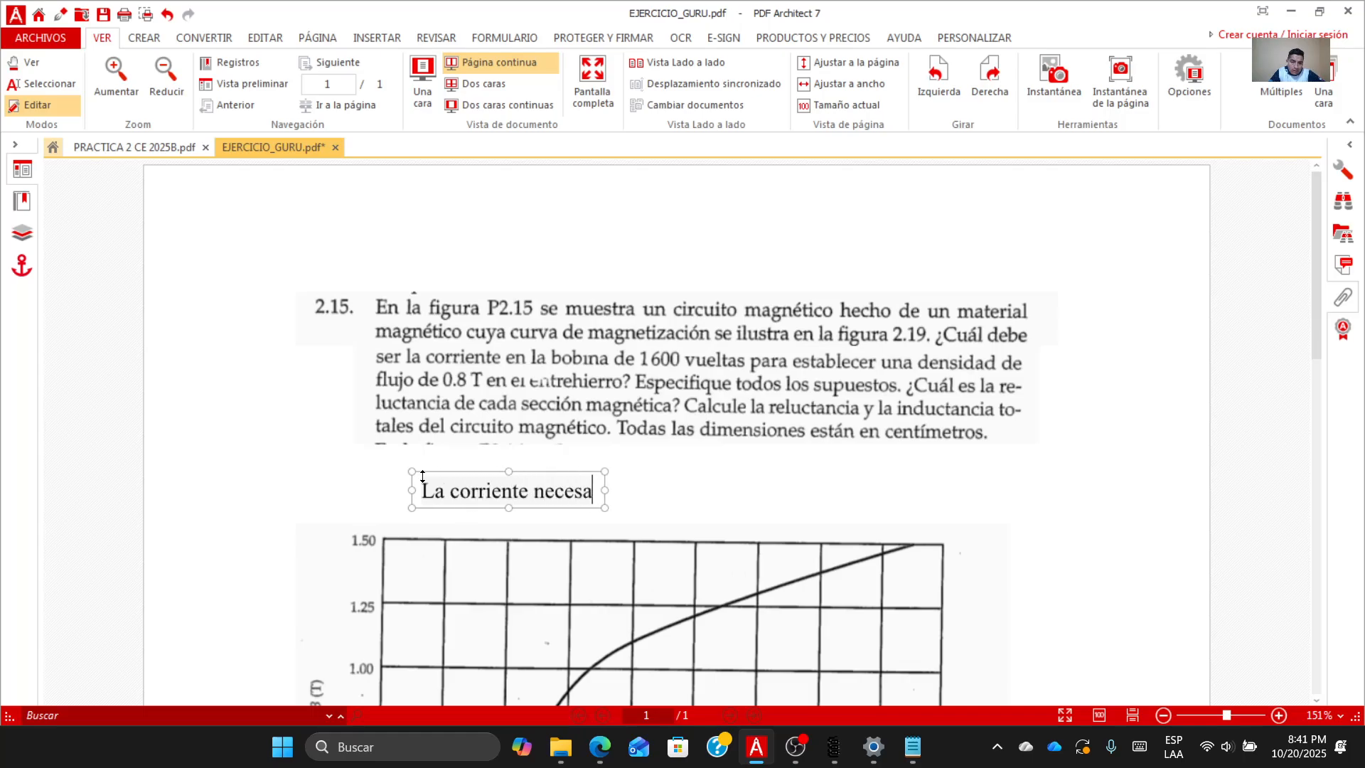
pyautogui.write('ria es de ')
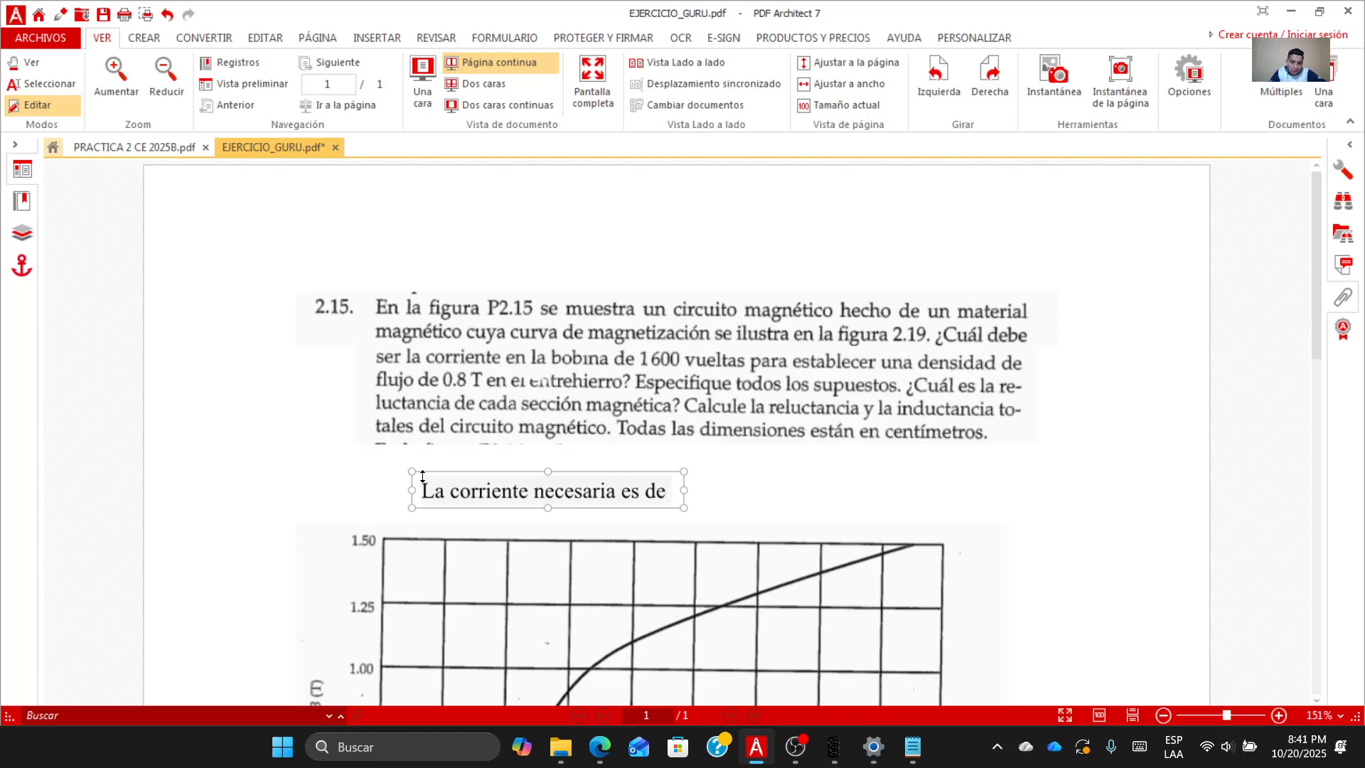
pyautogui.write('4.6')
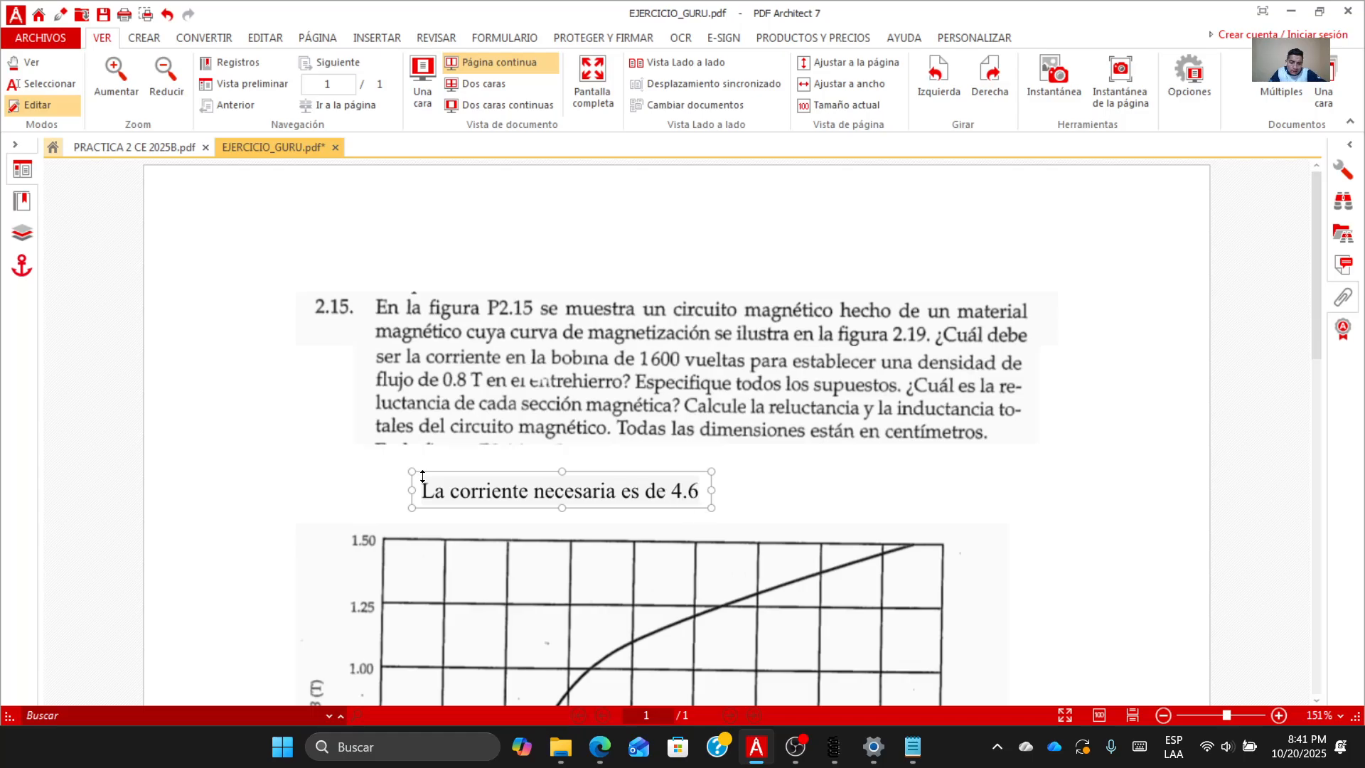
pyautogui.write('5 A ---:')
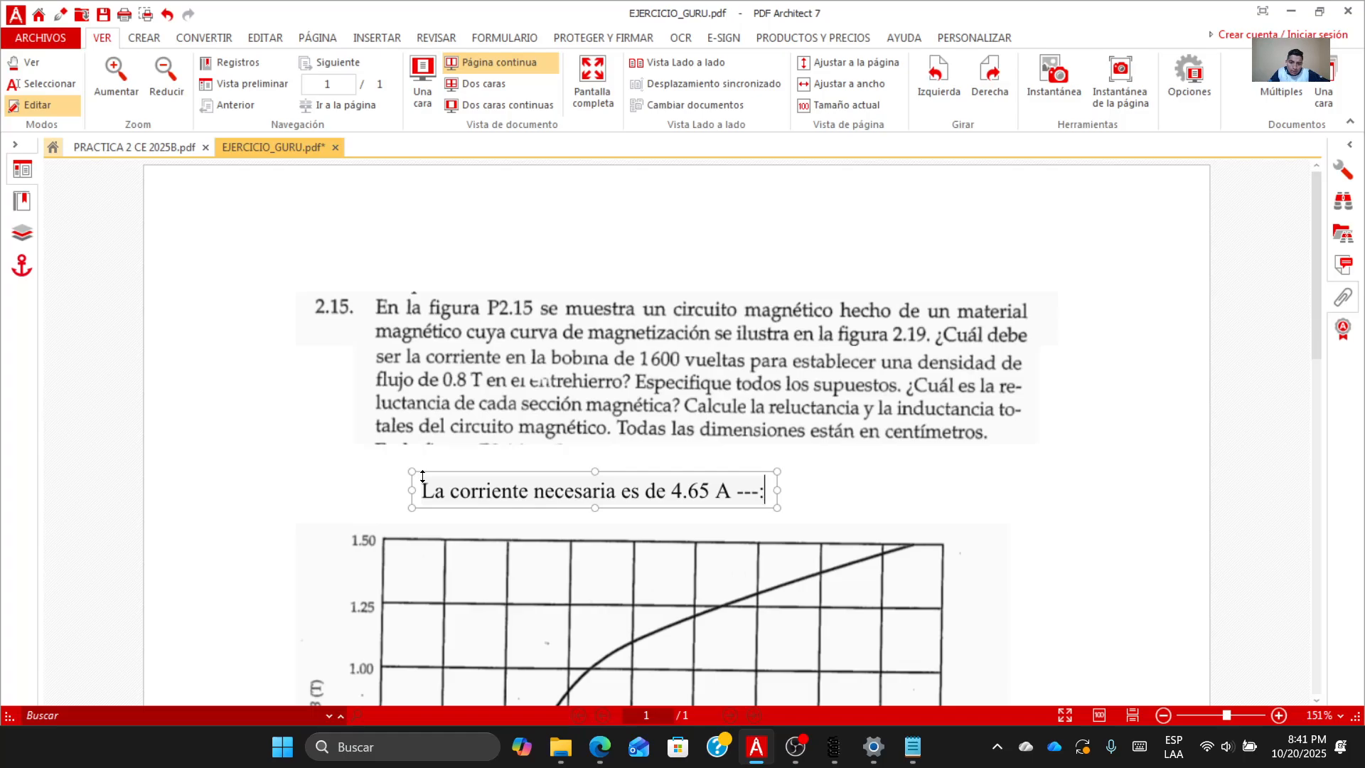
# Complete the answer text with the flux density "0.8T" after the dashes, removing the stray colon.
pyautogui.press('BackSpace')
pyautogui.write('z')
pyautogui.press('BackSpace')
pyautogui.write('0.')
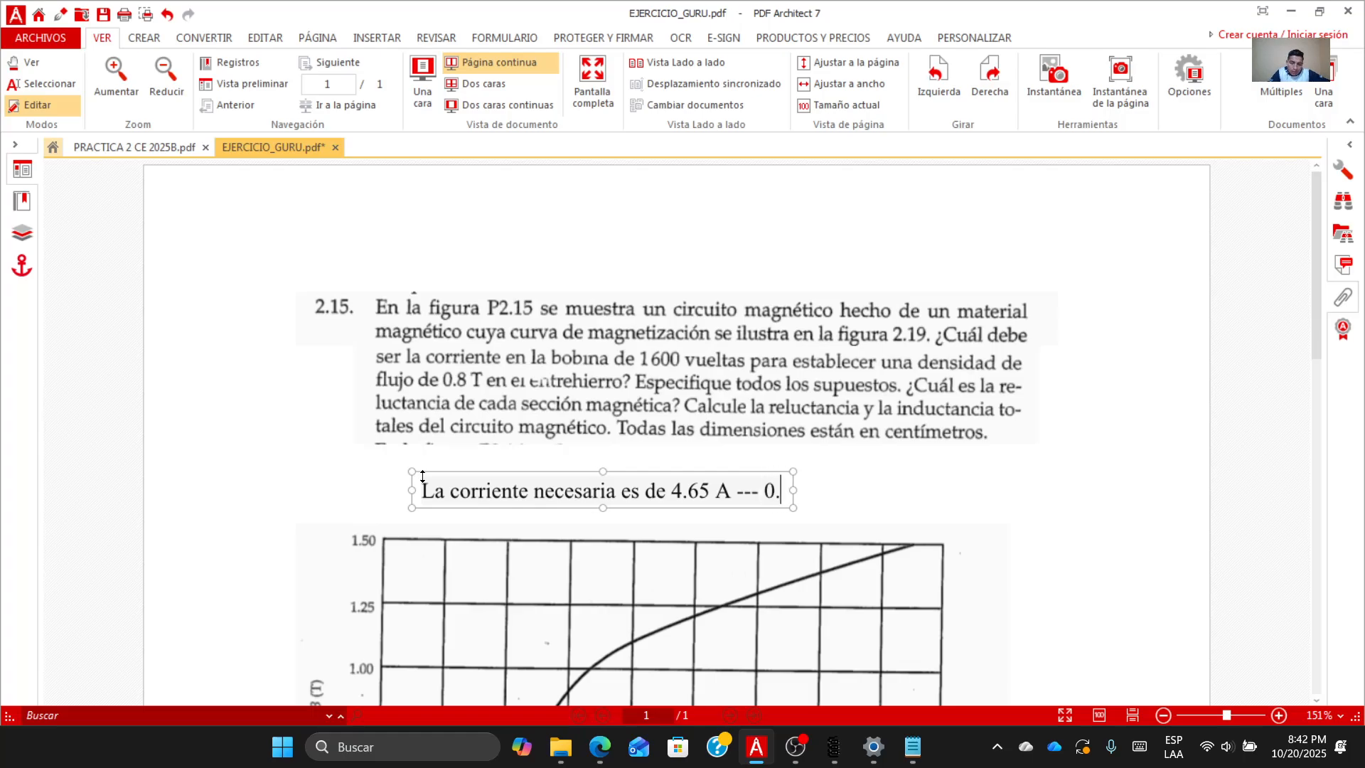
pyautogui.write('8t')
pyautogui.press('BackSpace')
pyautogui.write('T')
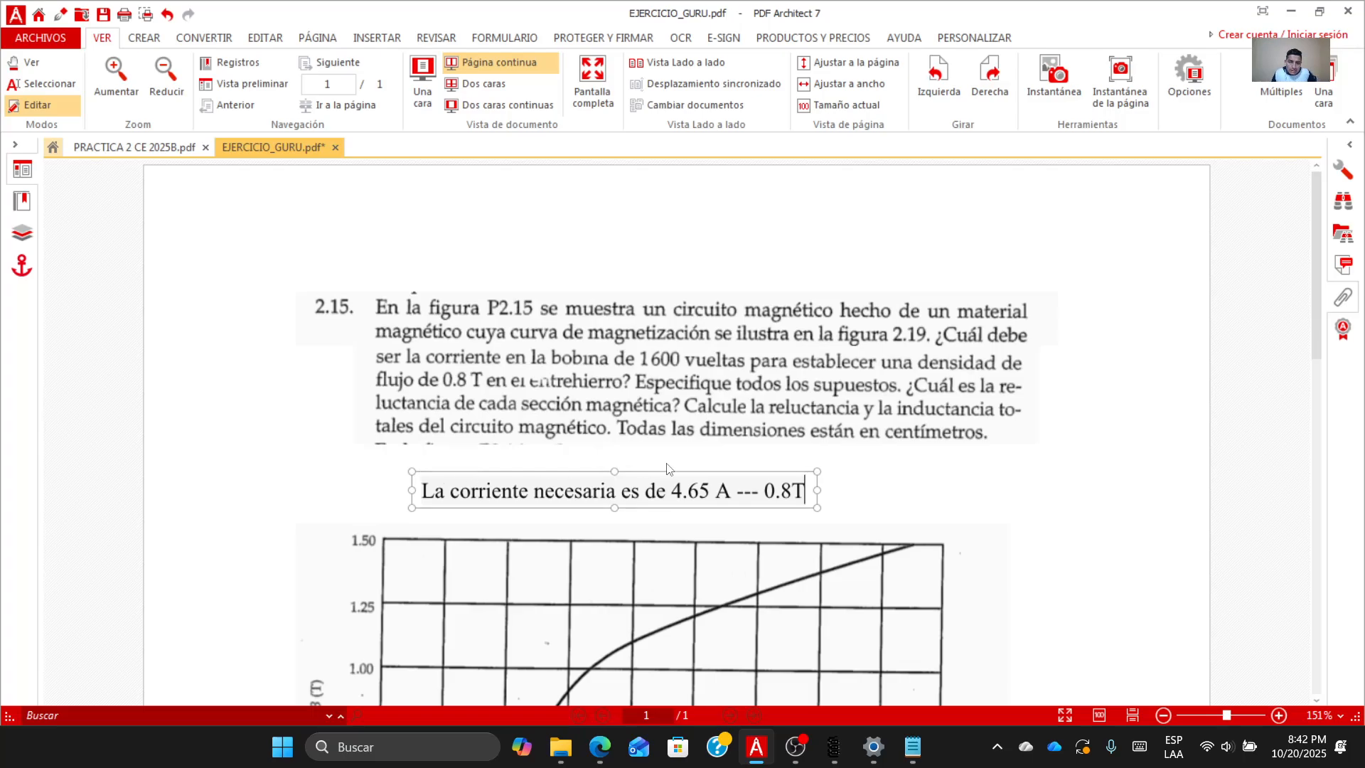
# Compare the |B| reading in the FEMM solution with the answer written in the PDF, and review the Figure P2.15 drawing.
pyautogui.moveTo(833, 761)
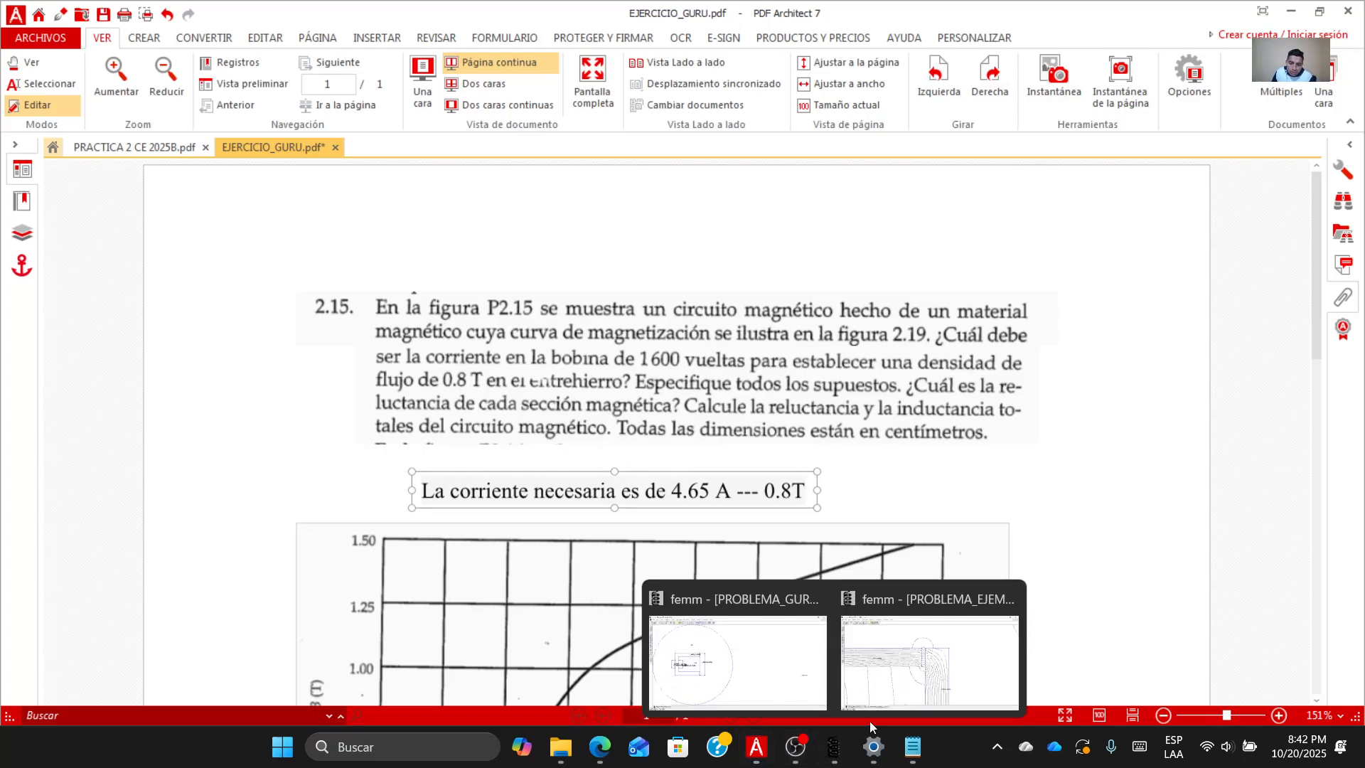
pyautogui.click(889, 640)
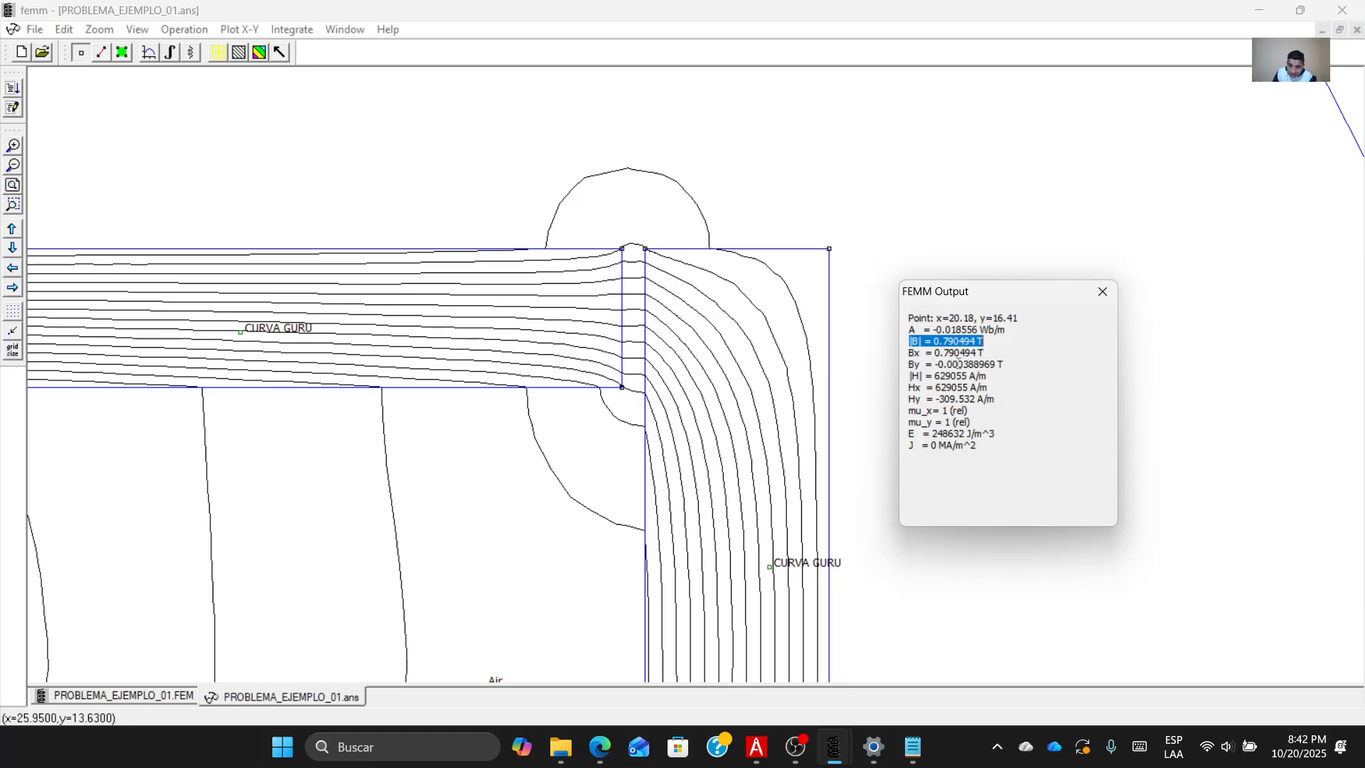
pyautogui.click(757, 748)
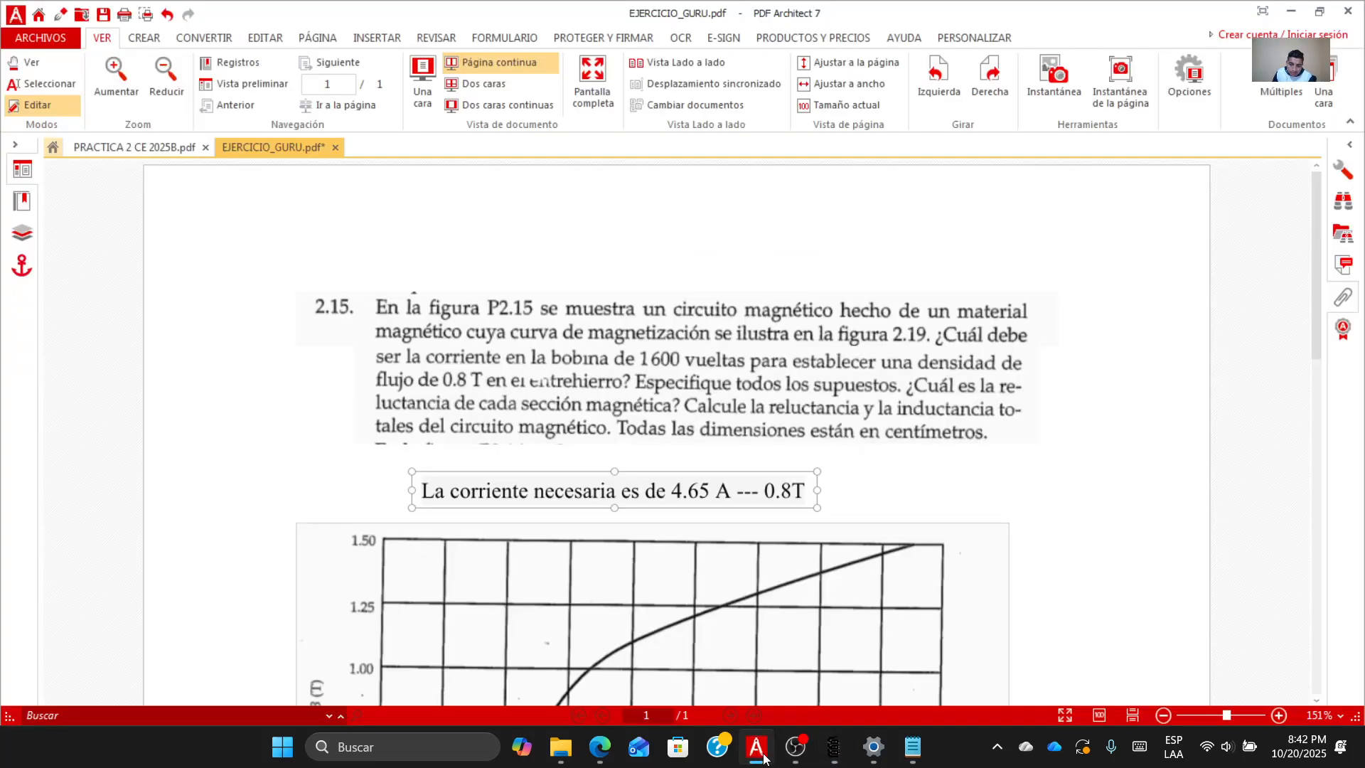
pyautogui.click(924, 683)
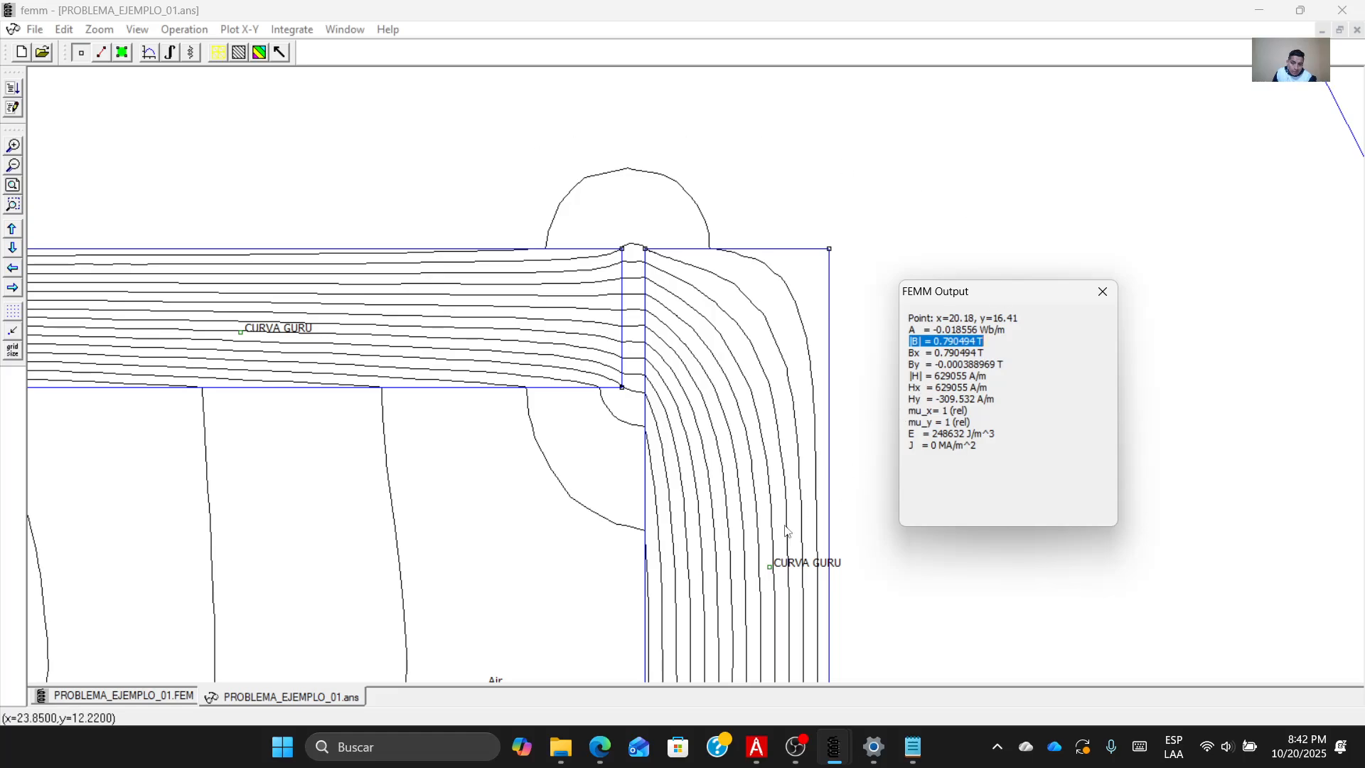
pyautogui.click(756, 747)
pyautogui.scroll(-8, 774, 446)
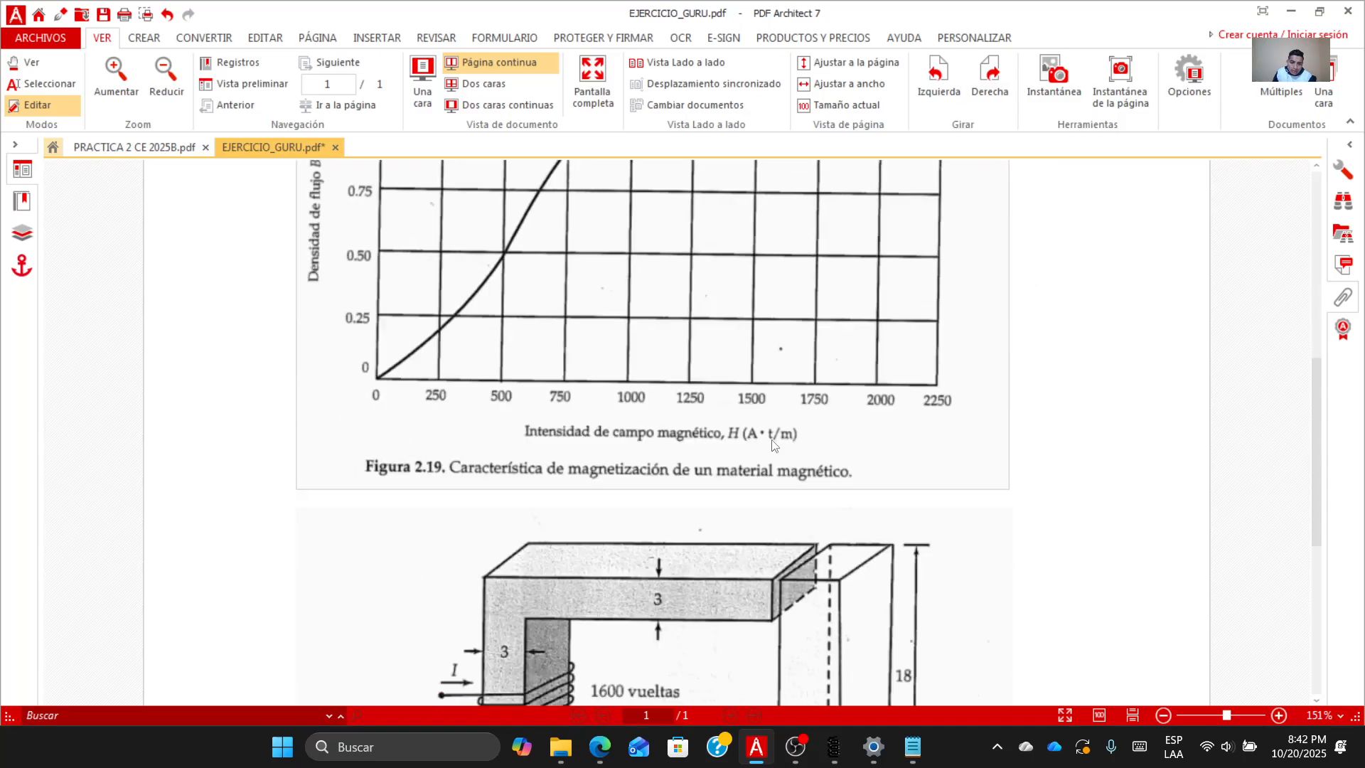
pyautogui.scroll(-3, 774, 446)
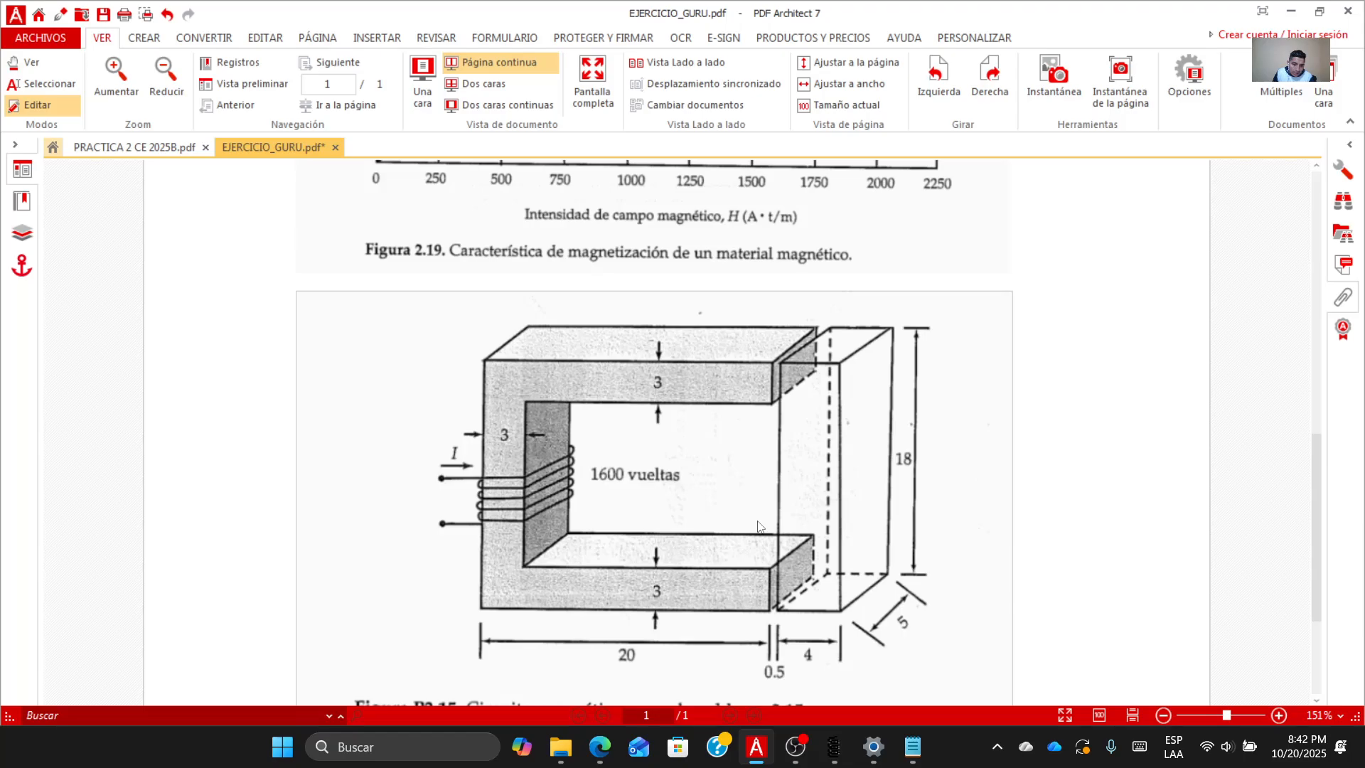
# Switch back to the PROBLEMA_EJEMPLO_01 solution in FEMM and close its output window.
pyautogui.moveTo(835, 752)
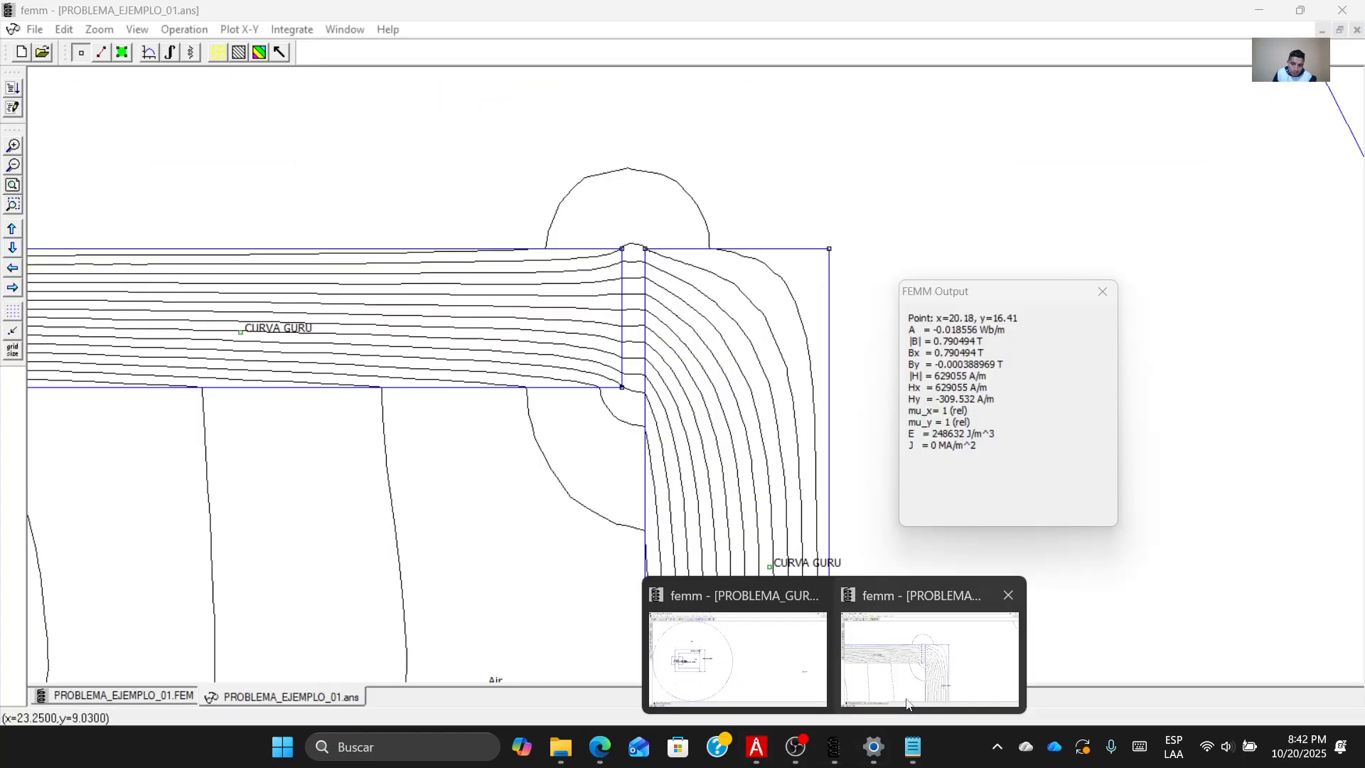
pyautogui.click(906, 703)
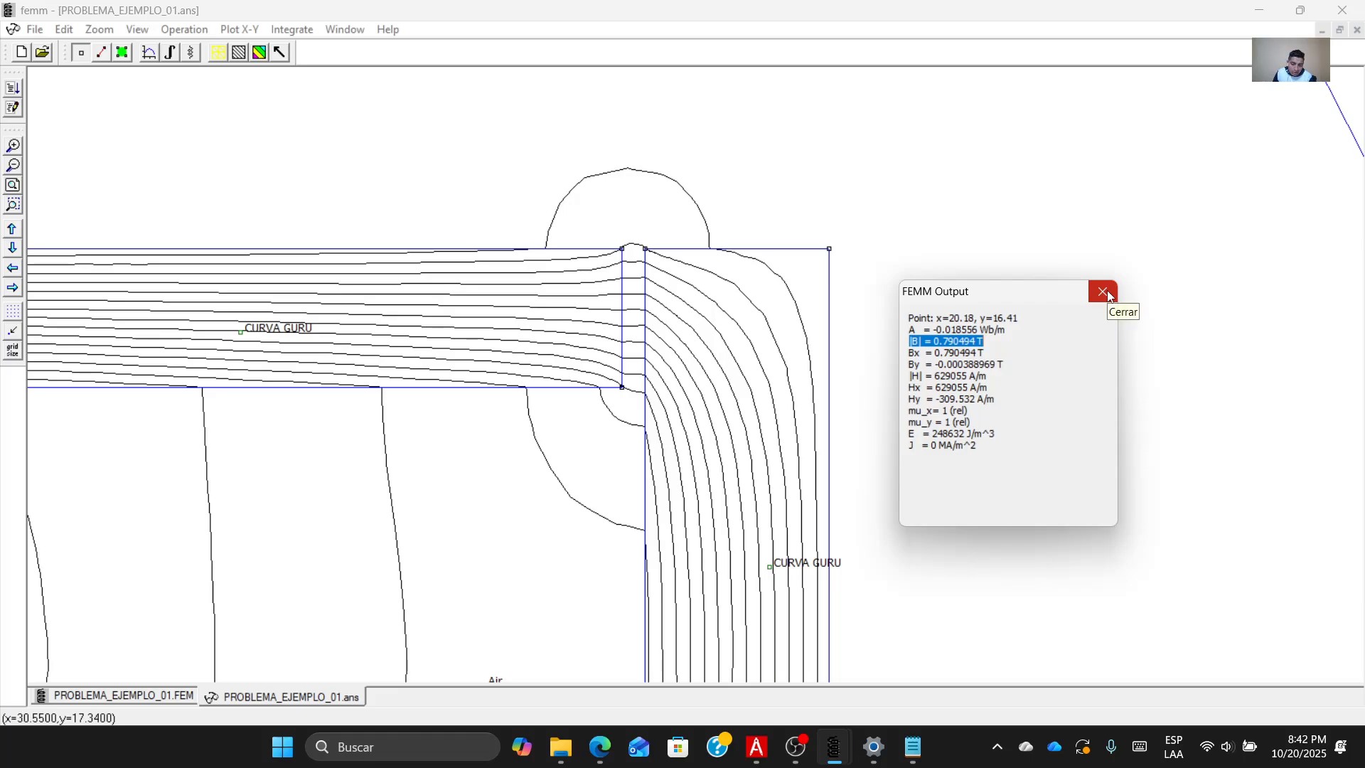
pyautogui.click(1104, 292)
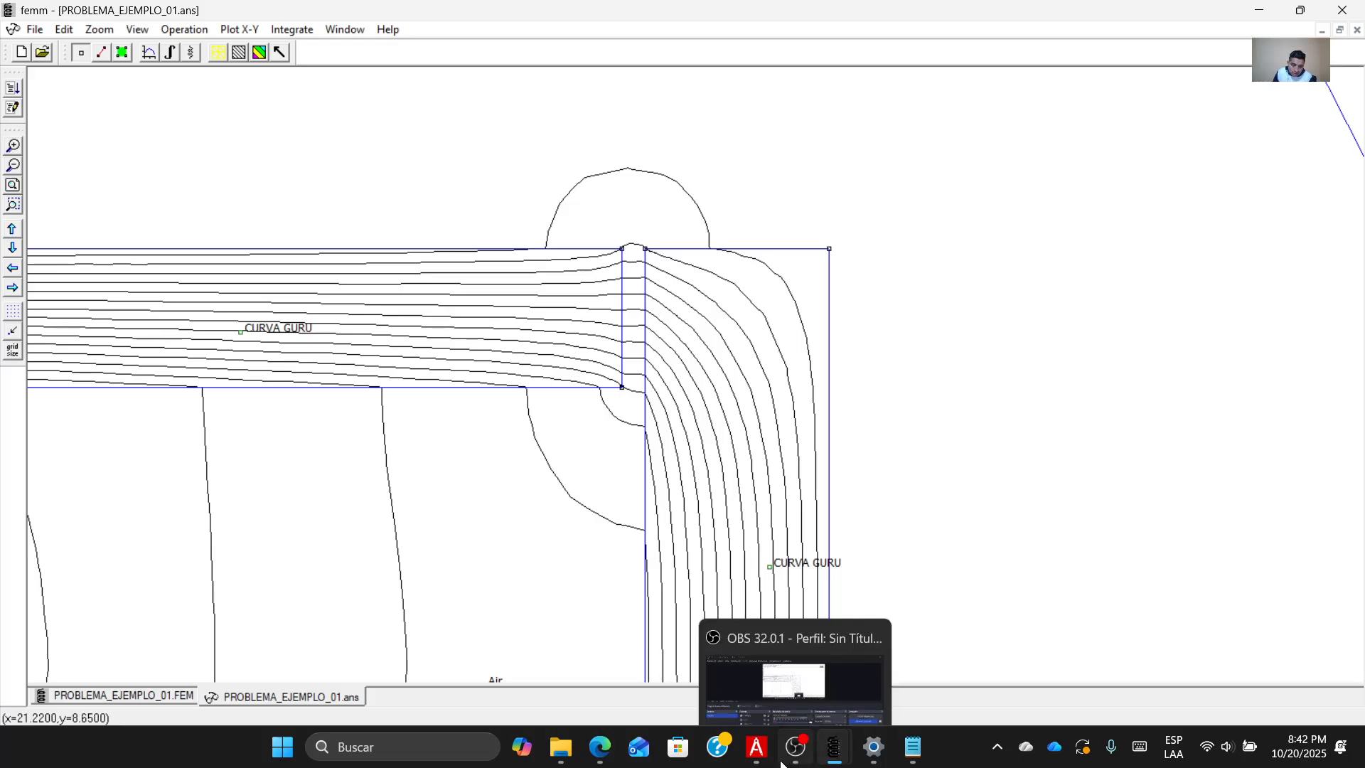
# Put the exercise PDF back into viewing mode at Figure P2.15, and return to the PROBLEMA_EJEMPLO_01 solution in FEMM.
pyautogui.moveTo(758, 763)
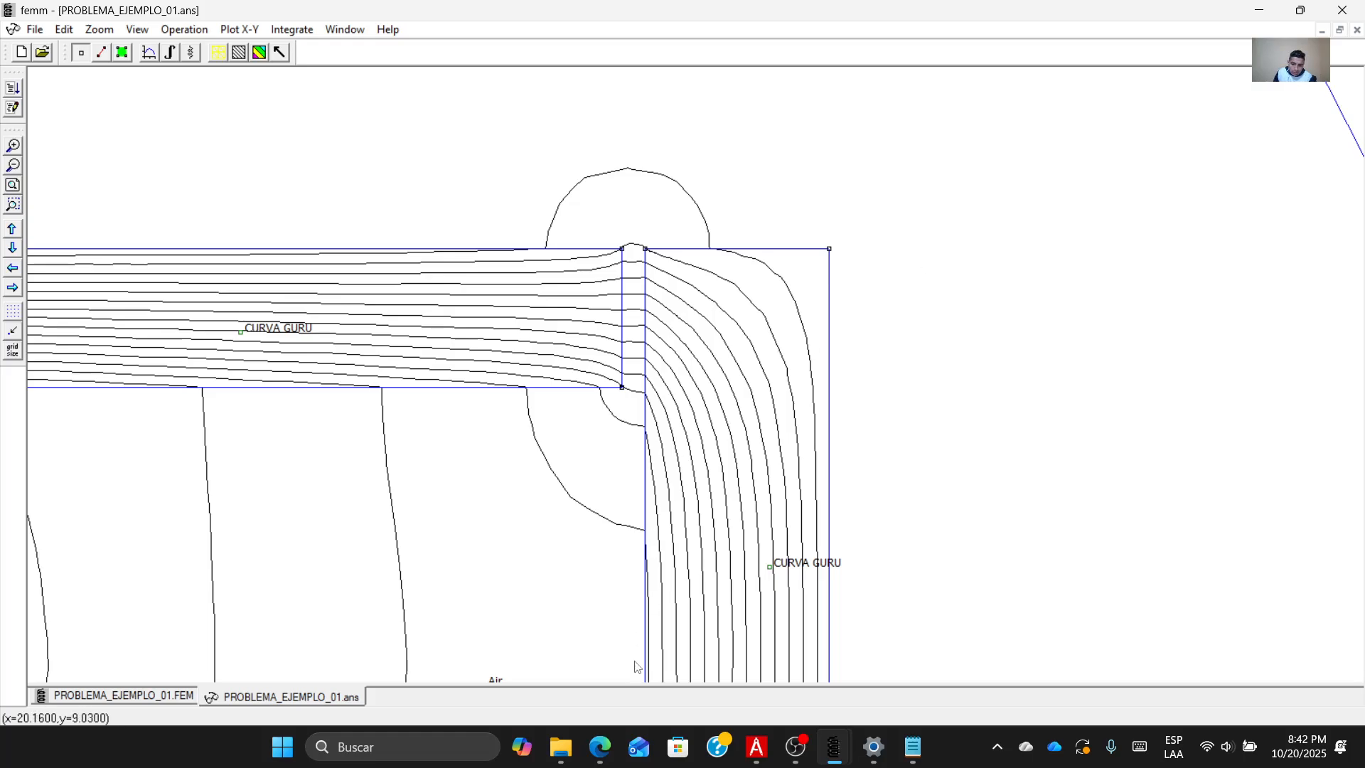
pyautogui.click(756, 763)
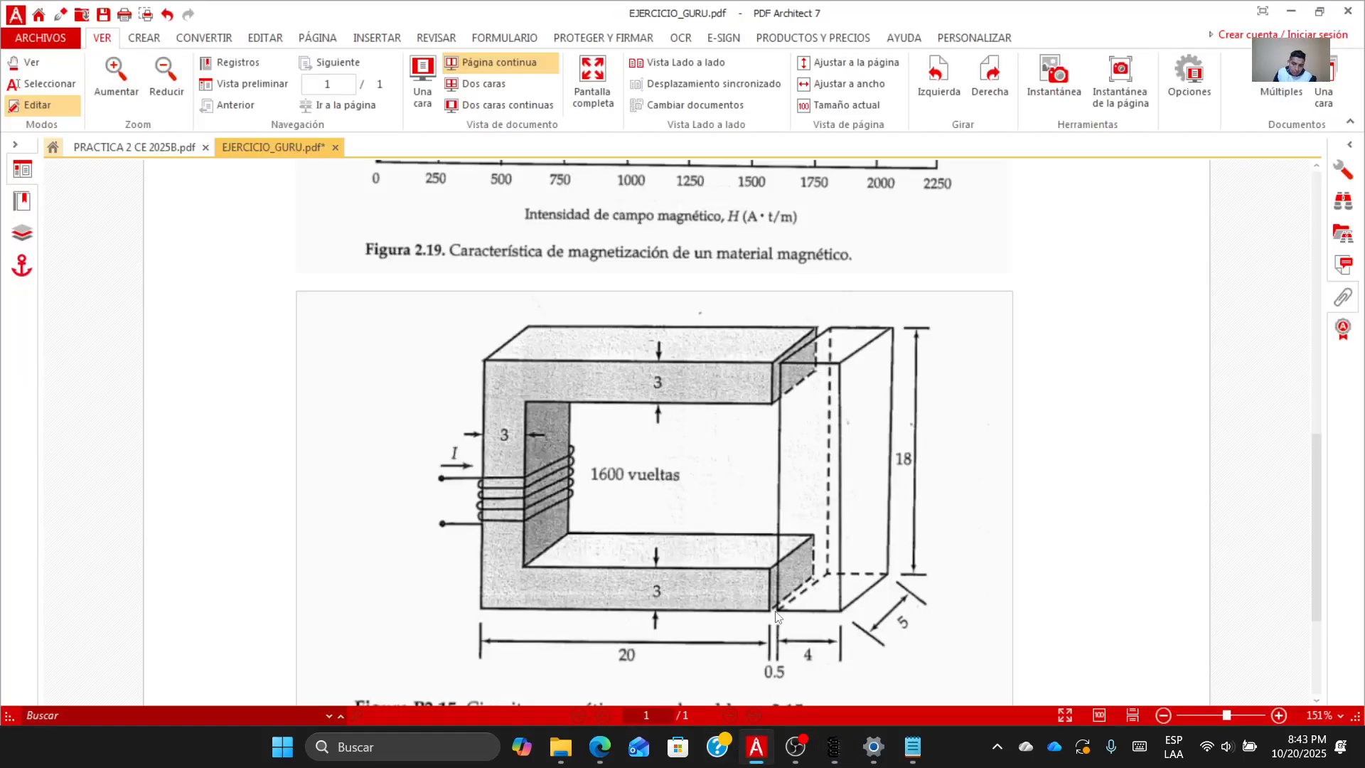
pyautogui.scroll(-2, 794, 533)
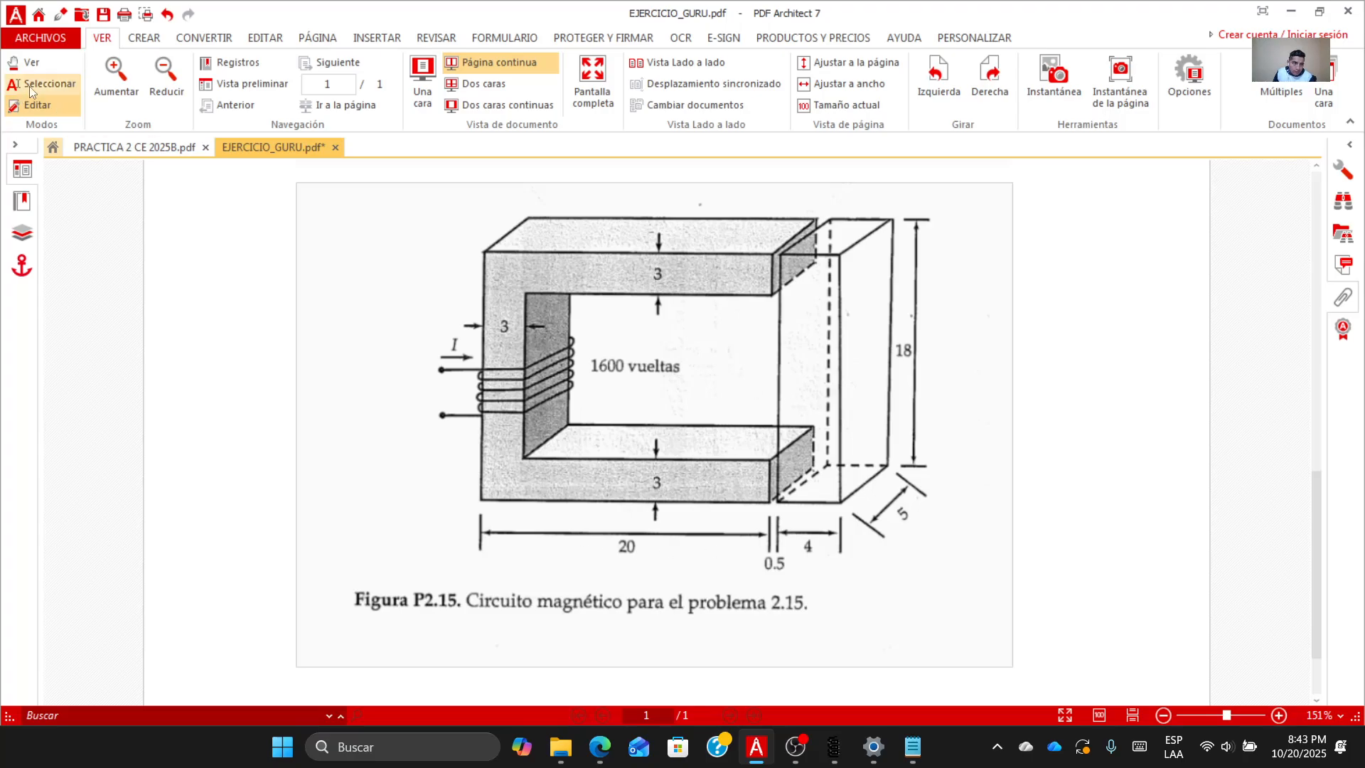
pyautogui.click(48, 65)
pyautogui.moveTo(833, 746)
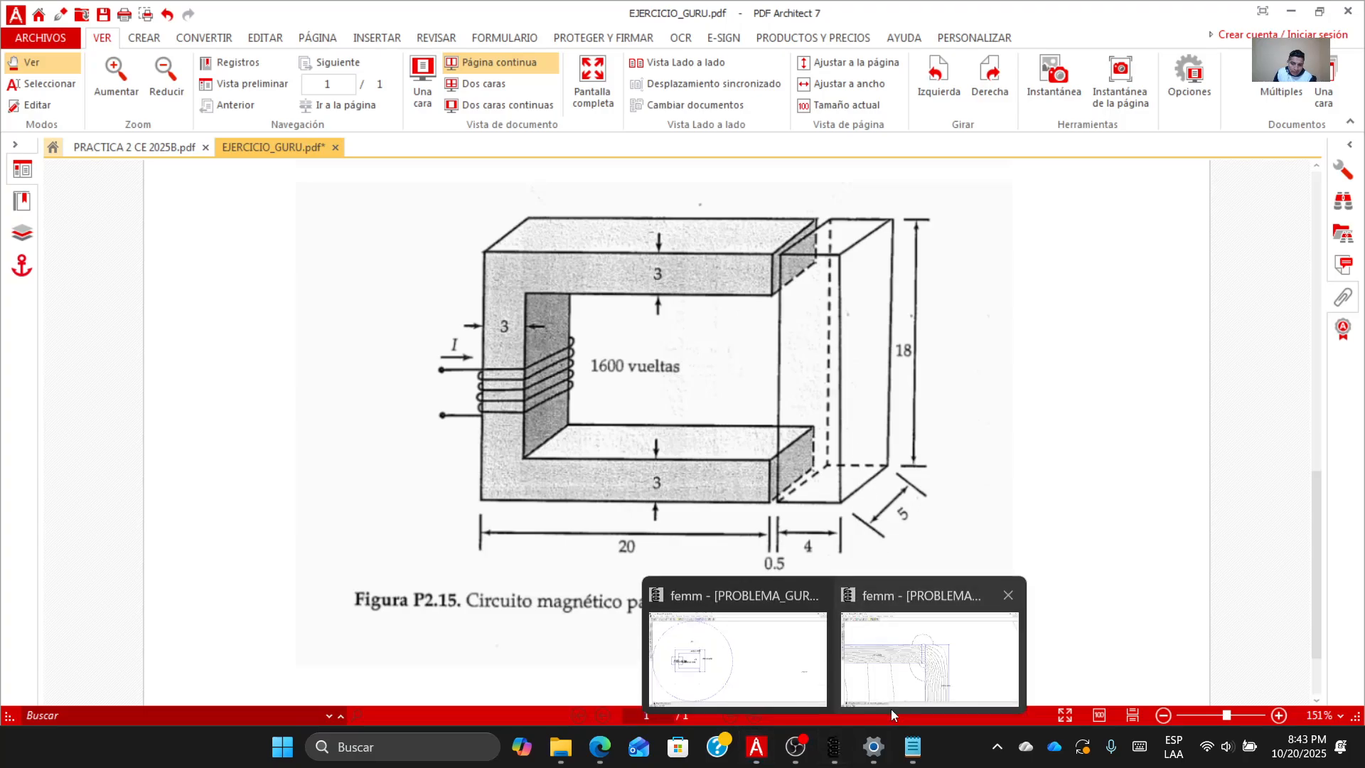
pyautogui.click(914, 694)
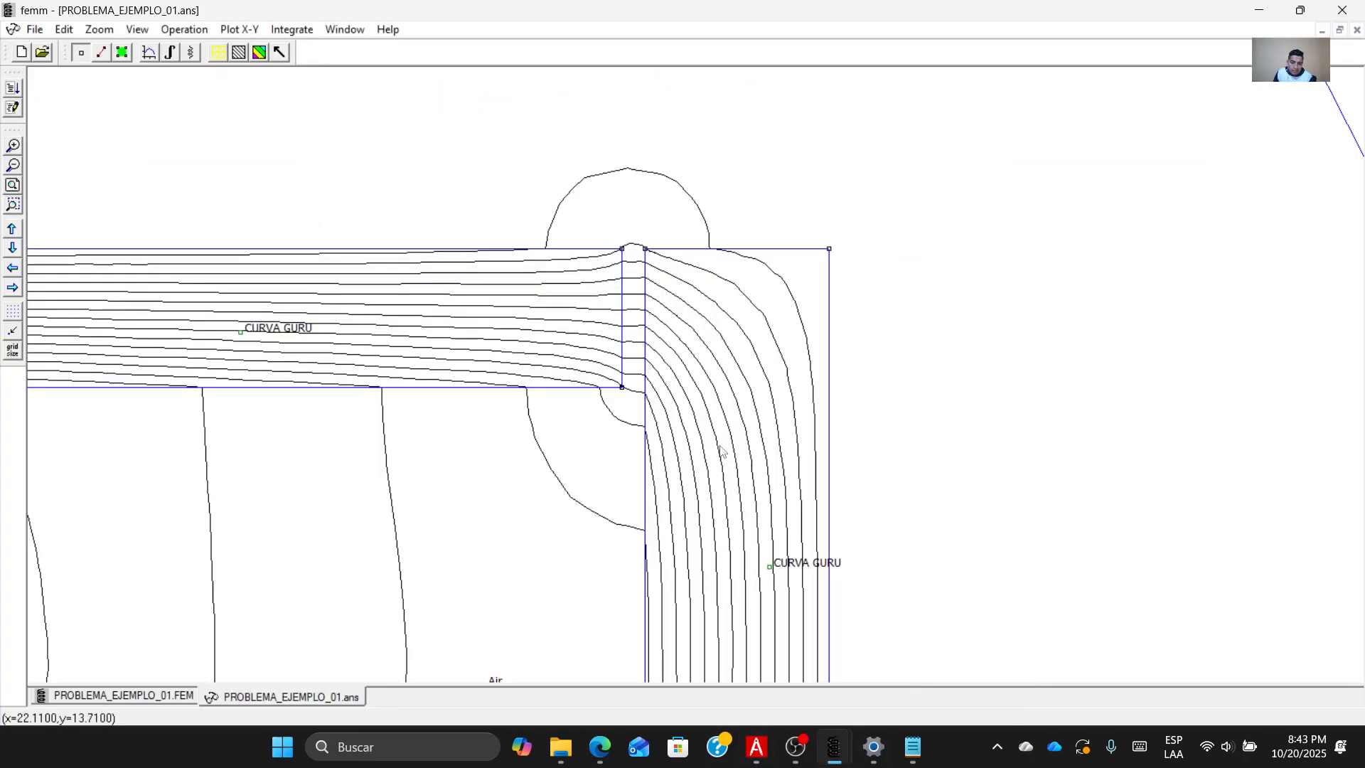
pyautogui.moveTo(810, 743)
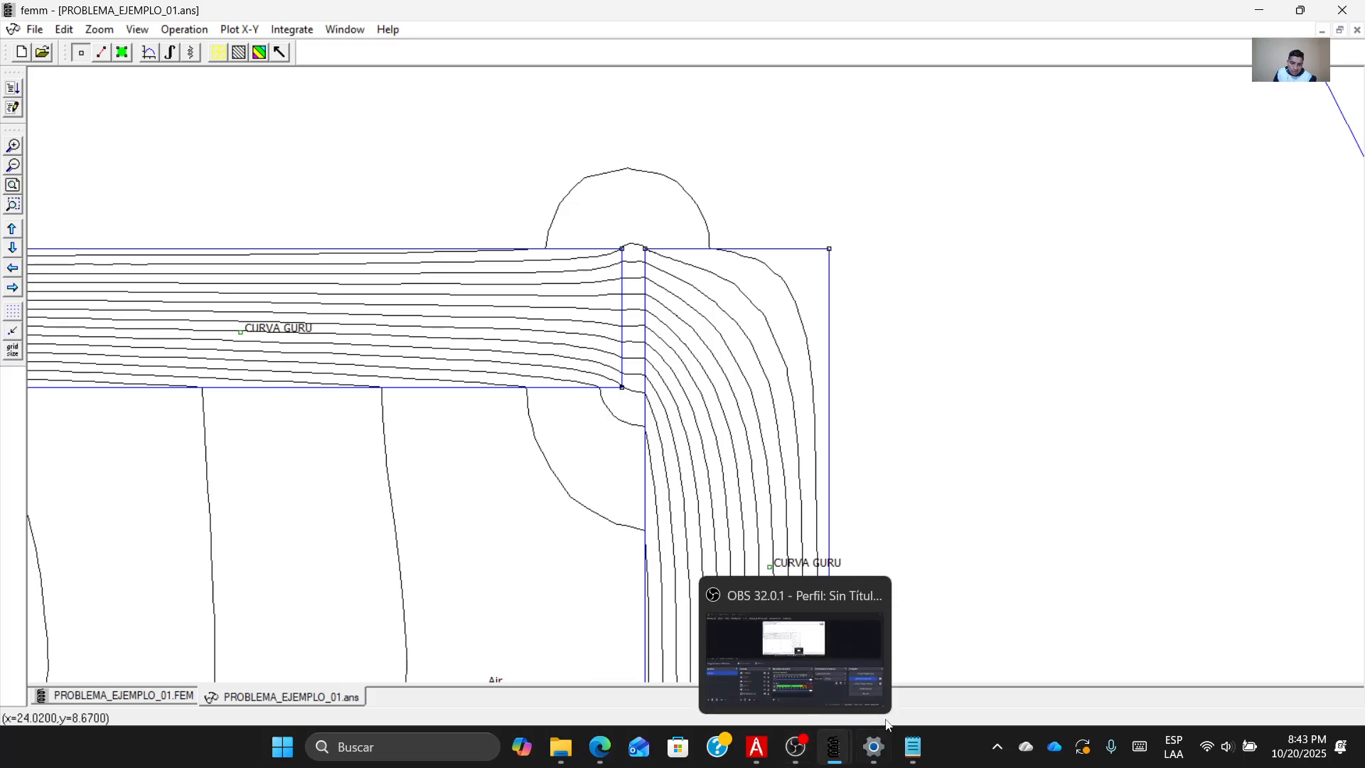
pyautogui.click(806, 750)
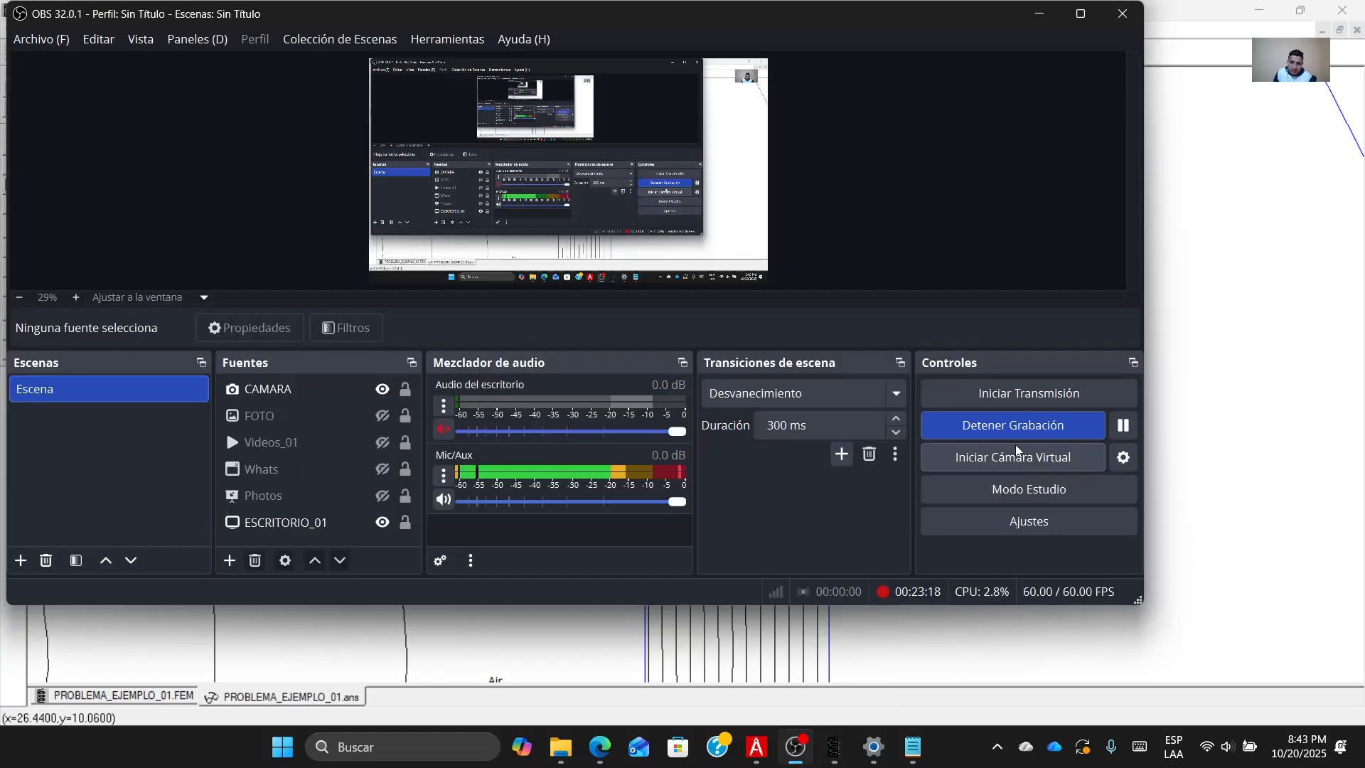